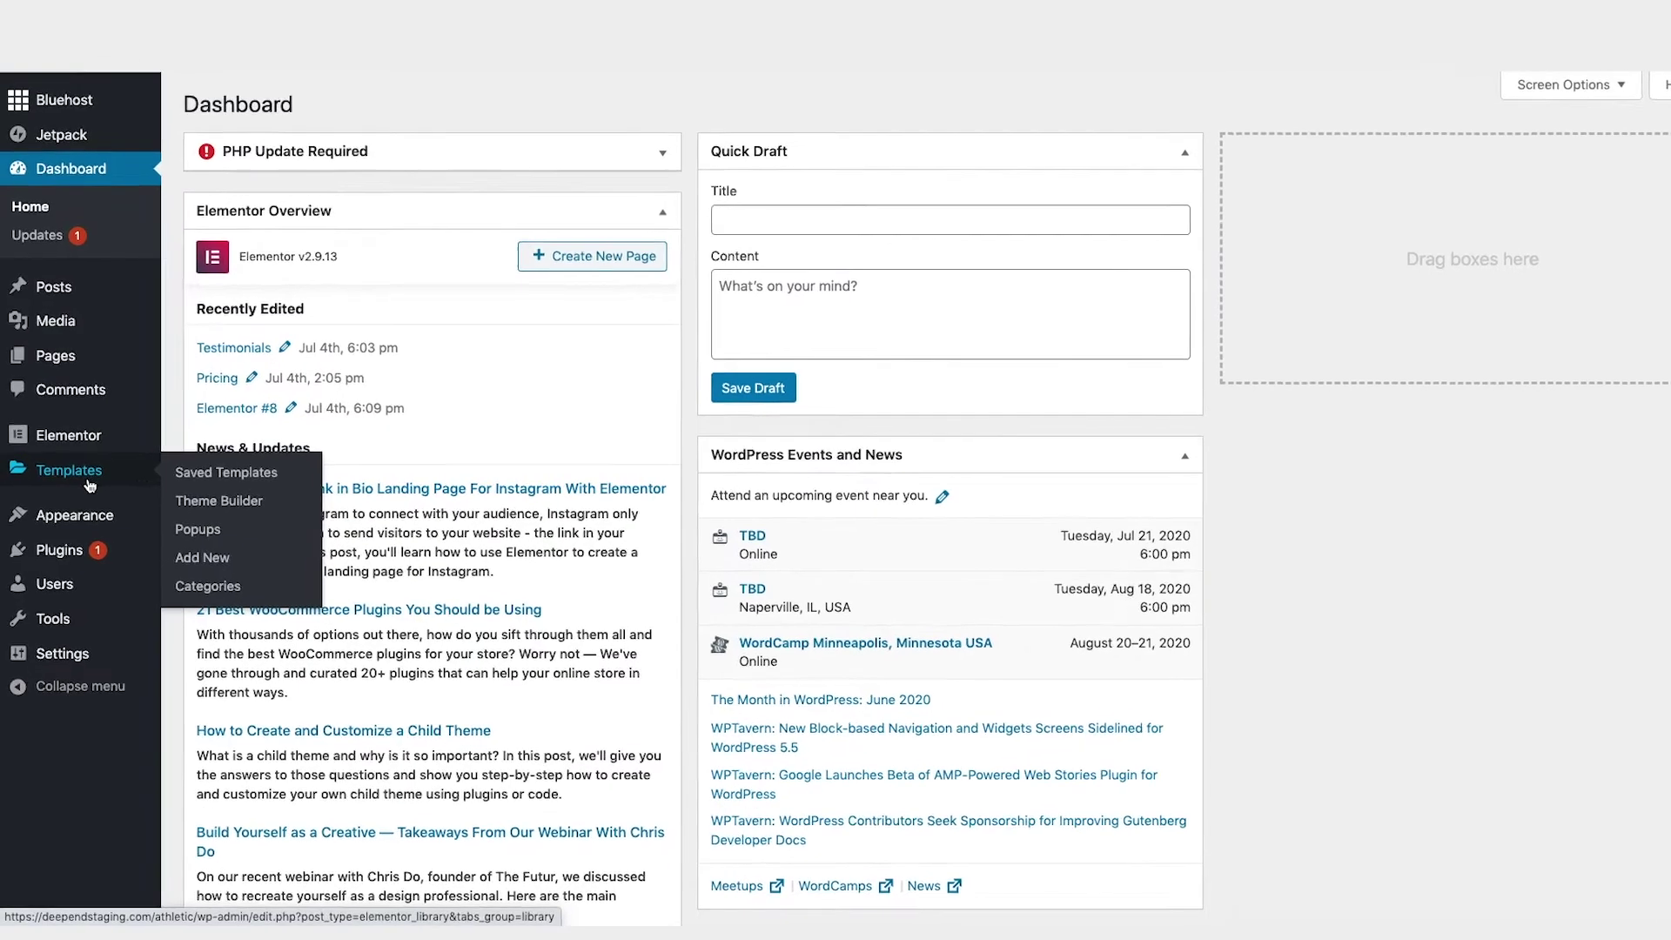
# Open the site's menu editor and name the new menu "Header Menu".
pyautogui.moveTo(41, 548)
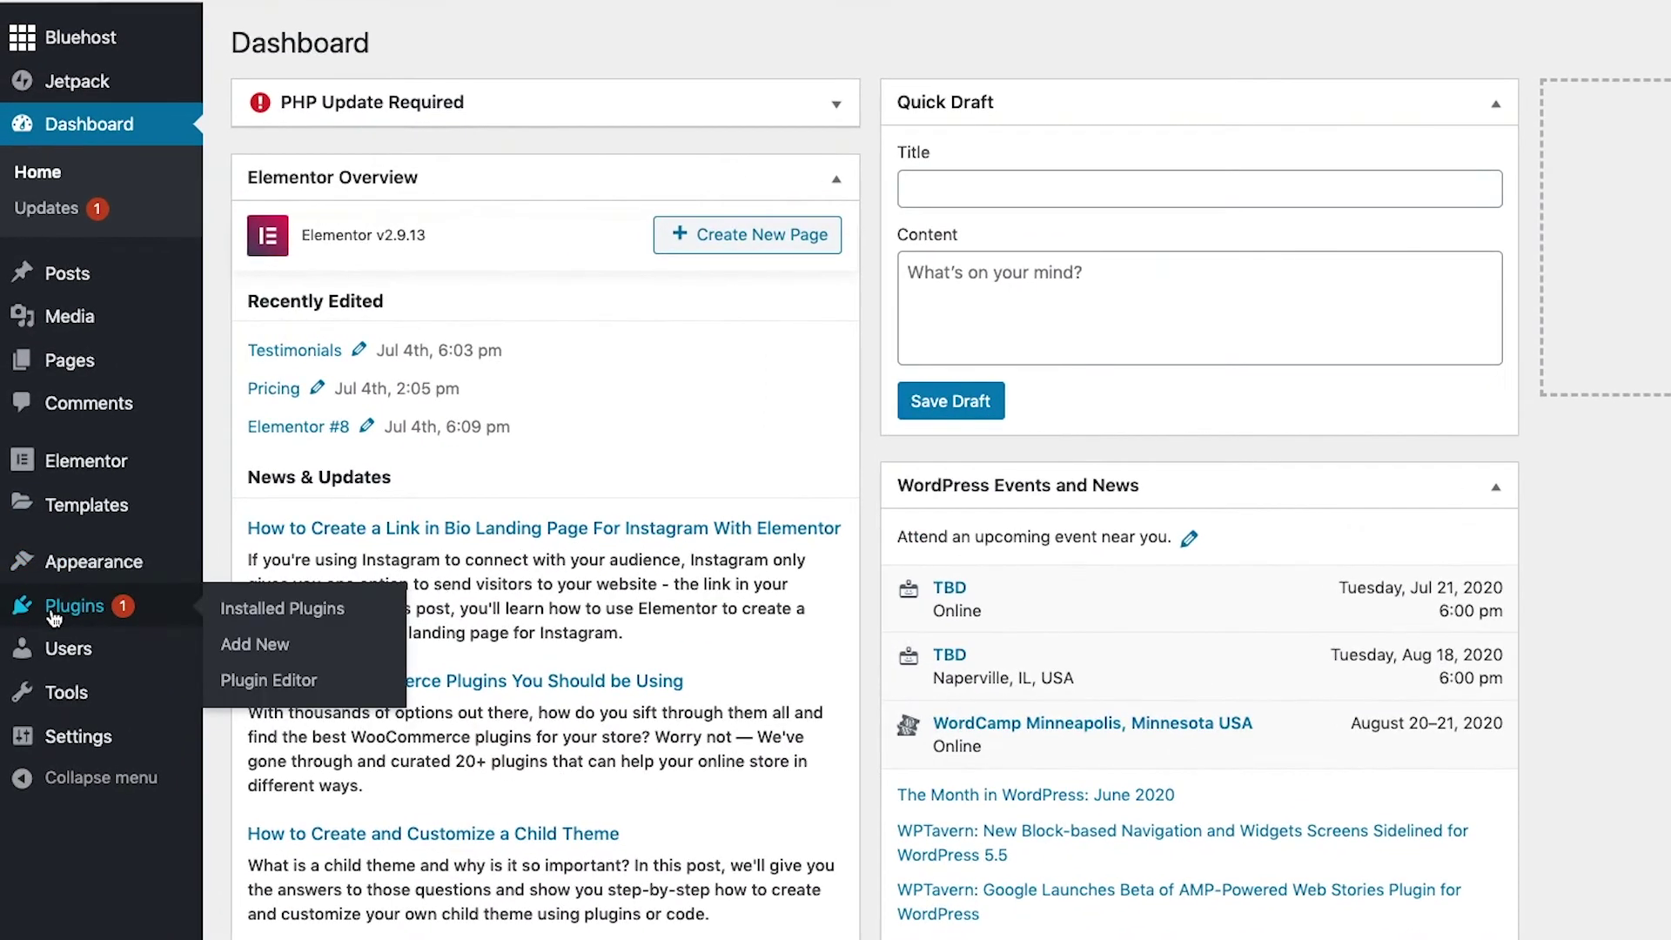
pyautogui.moveTo(87, 561)
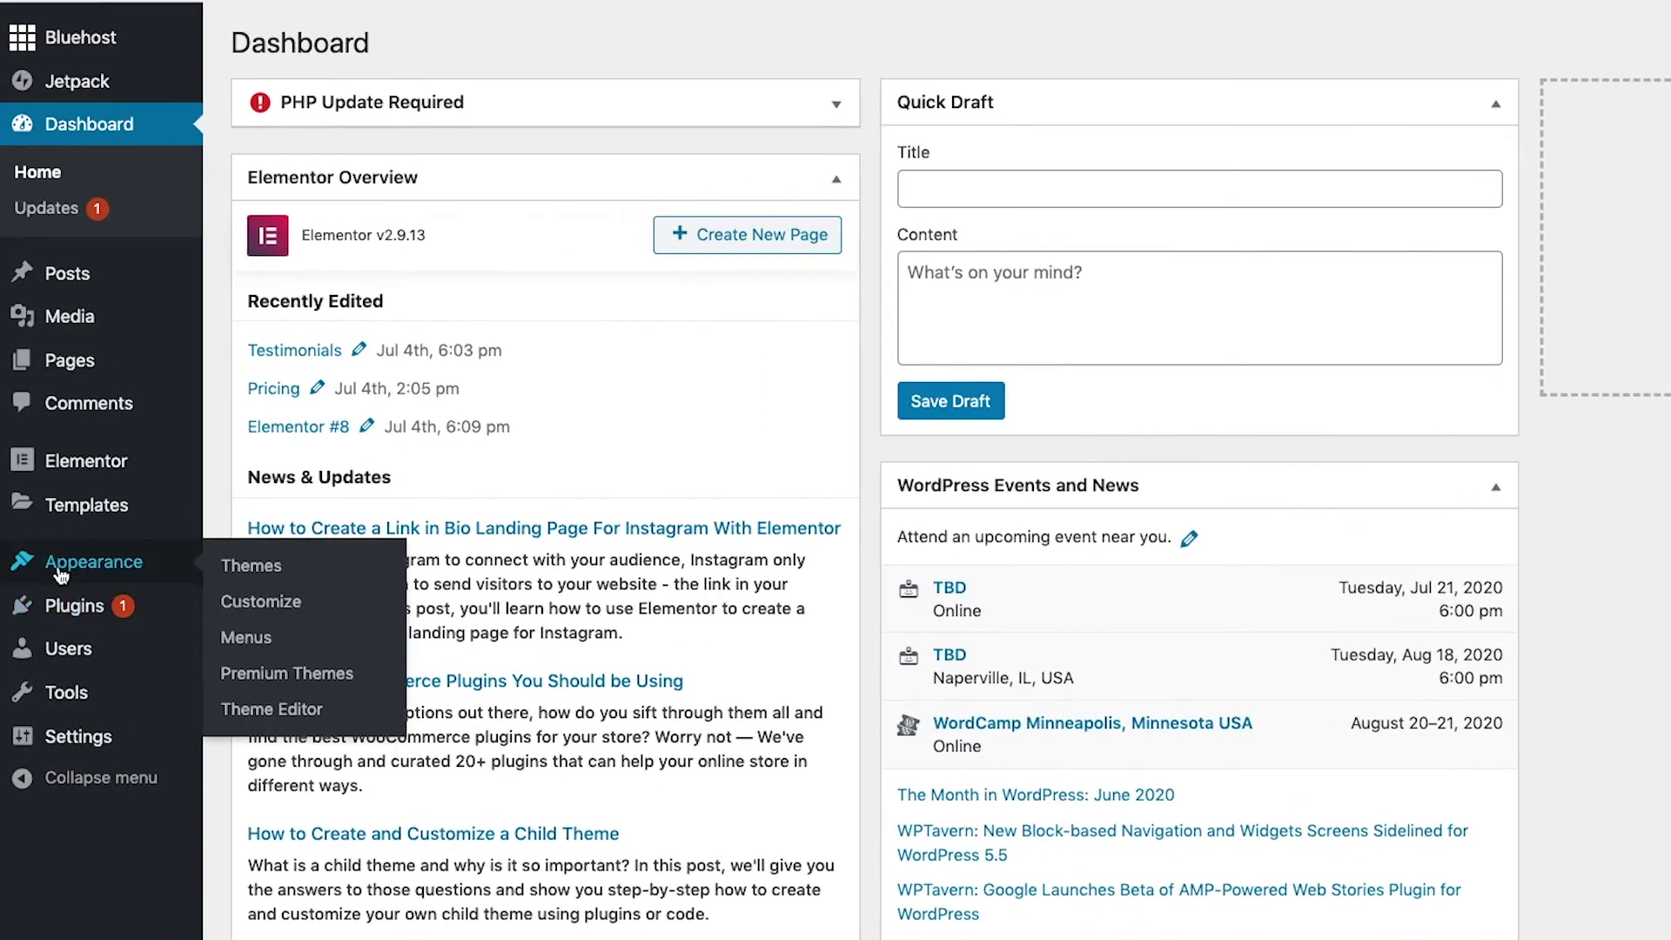
pyautogui.click(243, 640)
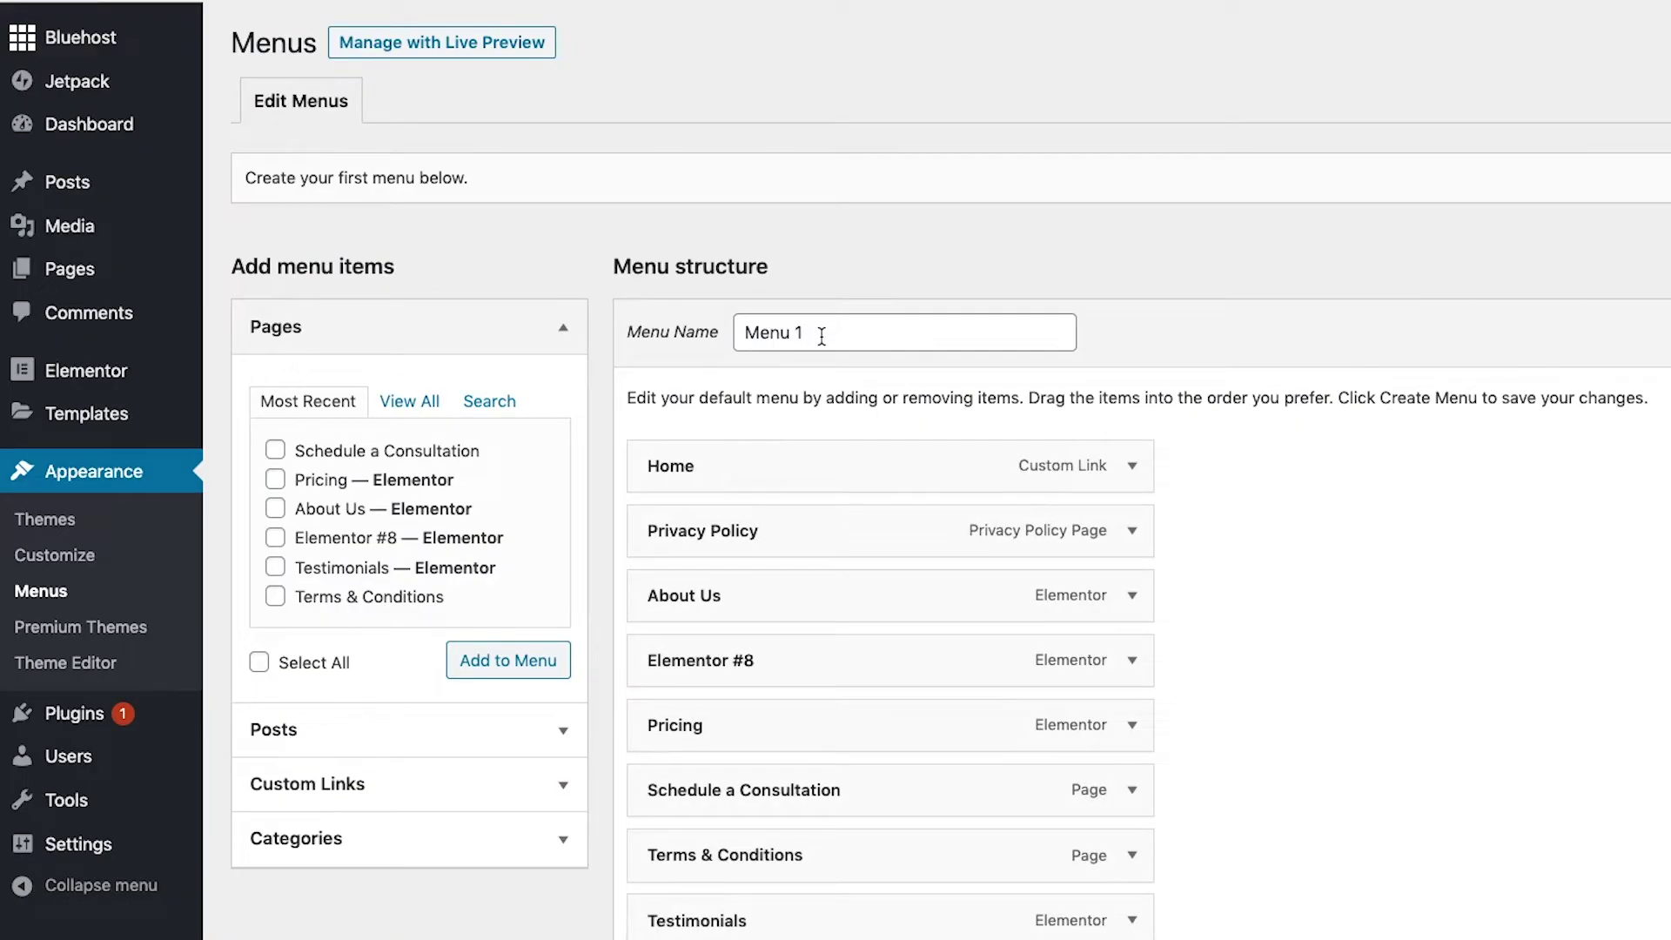
pyautogui.moveTo(822, 336); pyautogui.dragTo(737, 333)
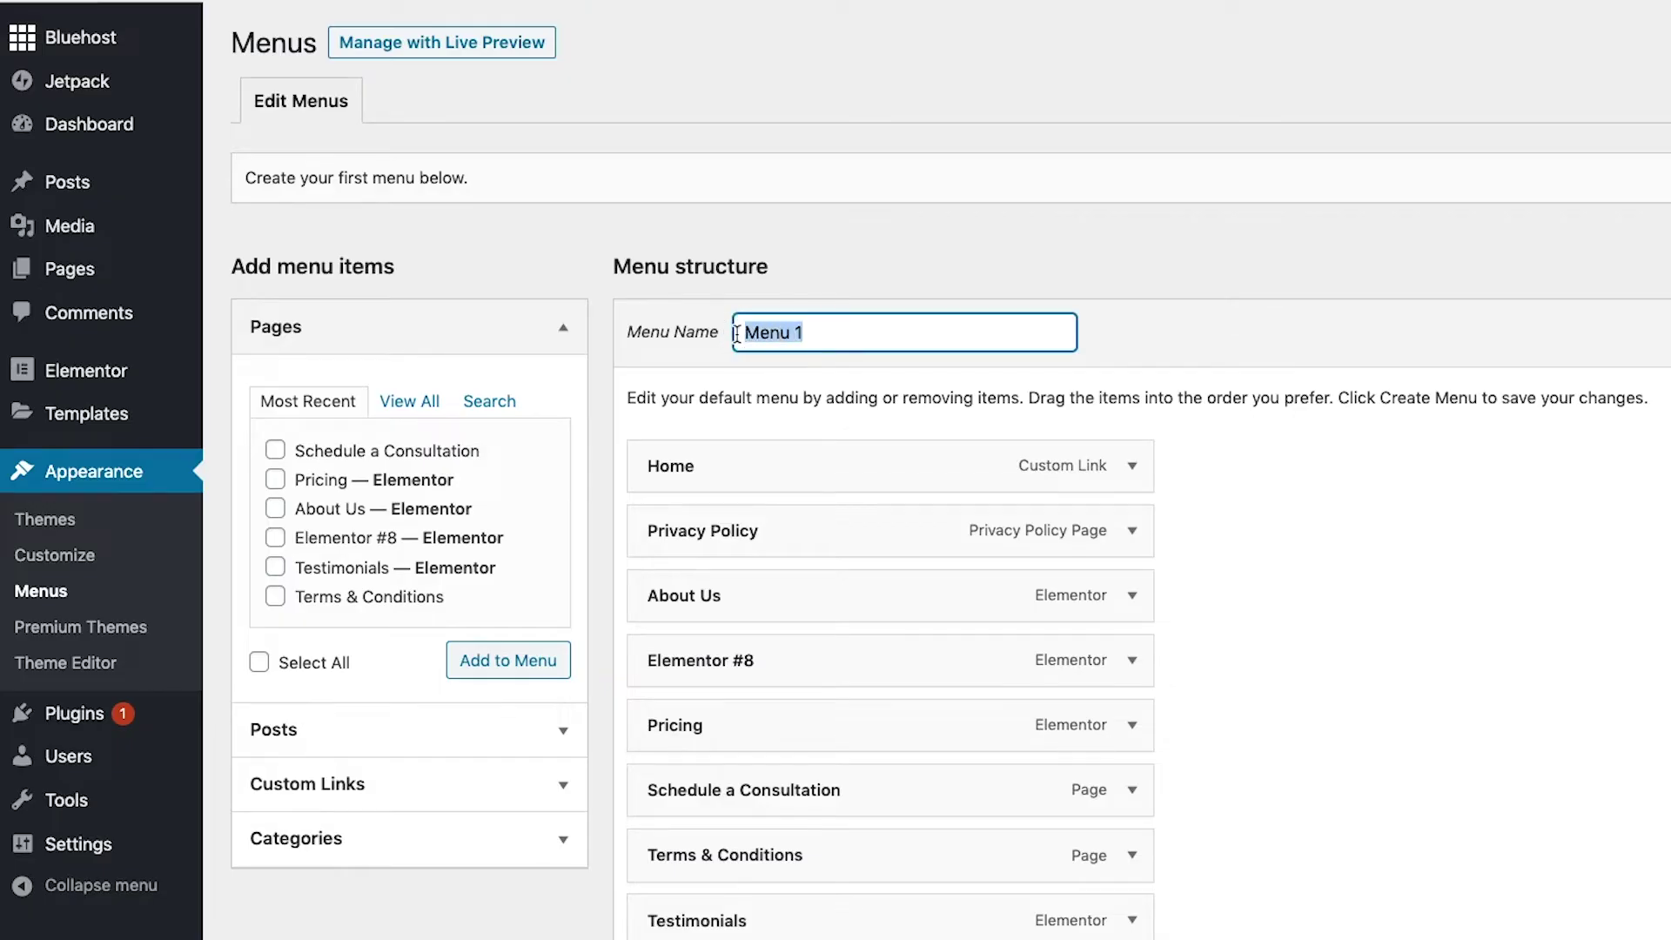
pyautogui.write('Header')
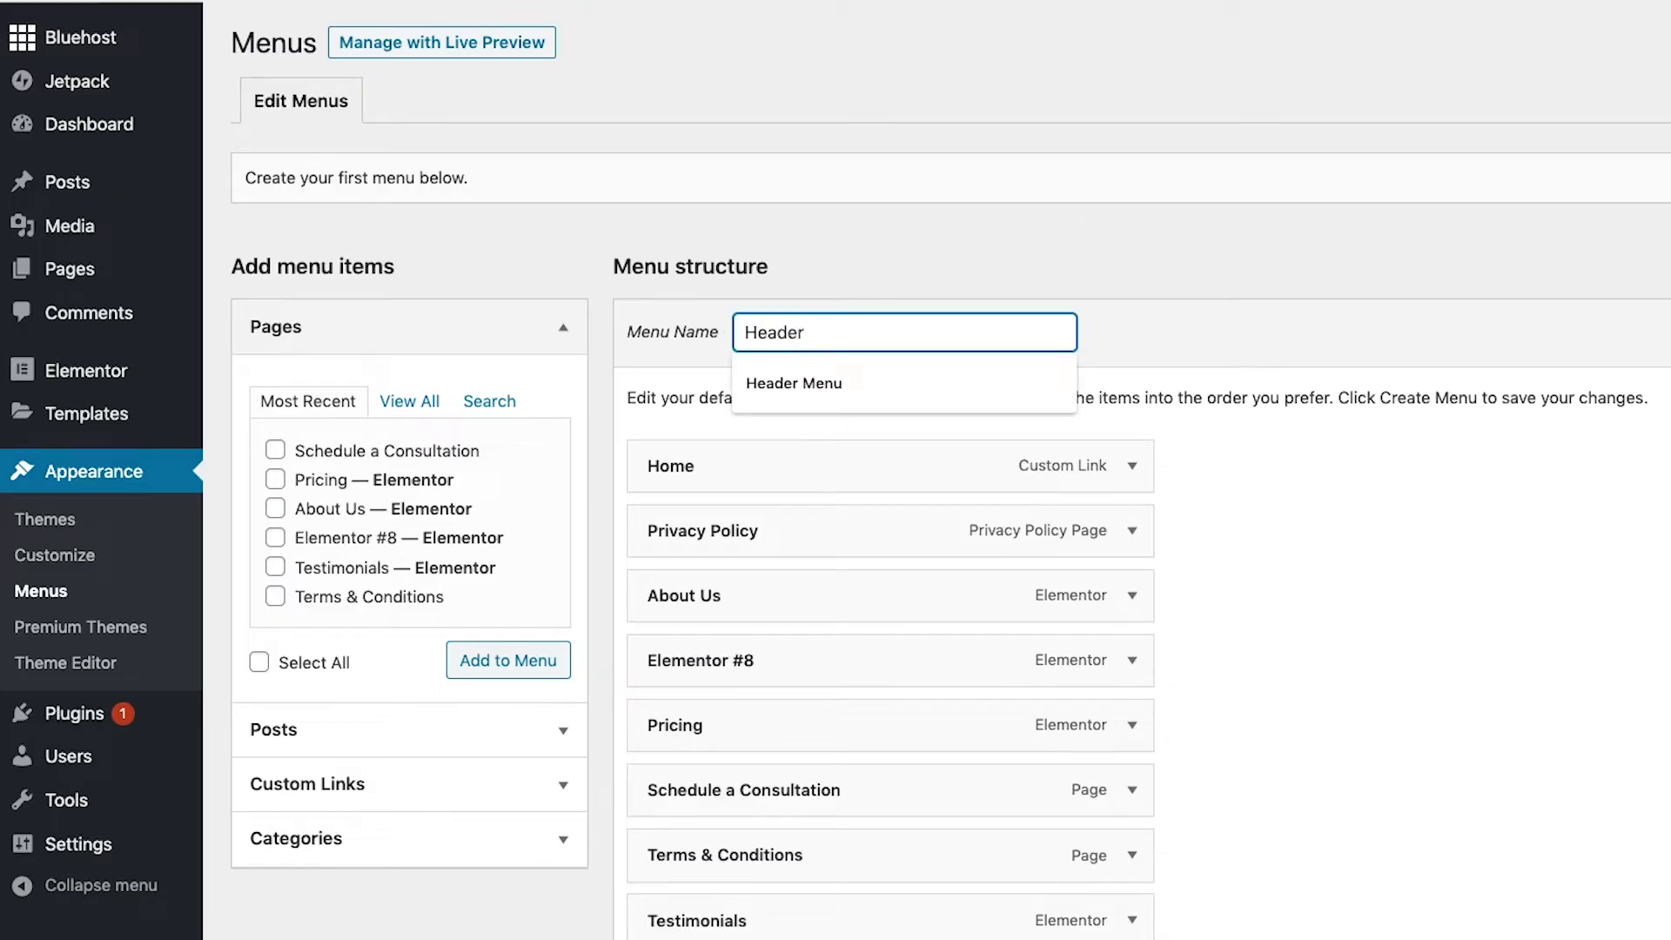
pyautogui.click(799, 379)
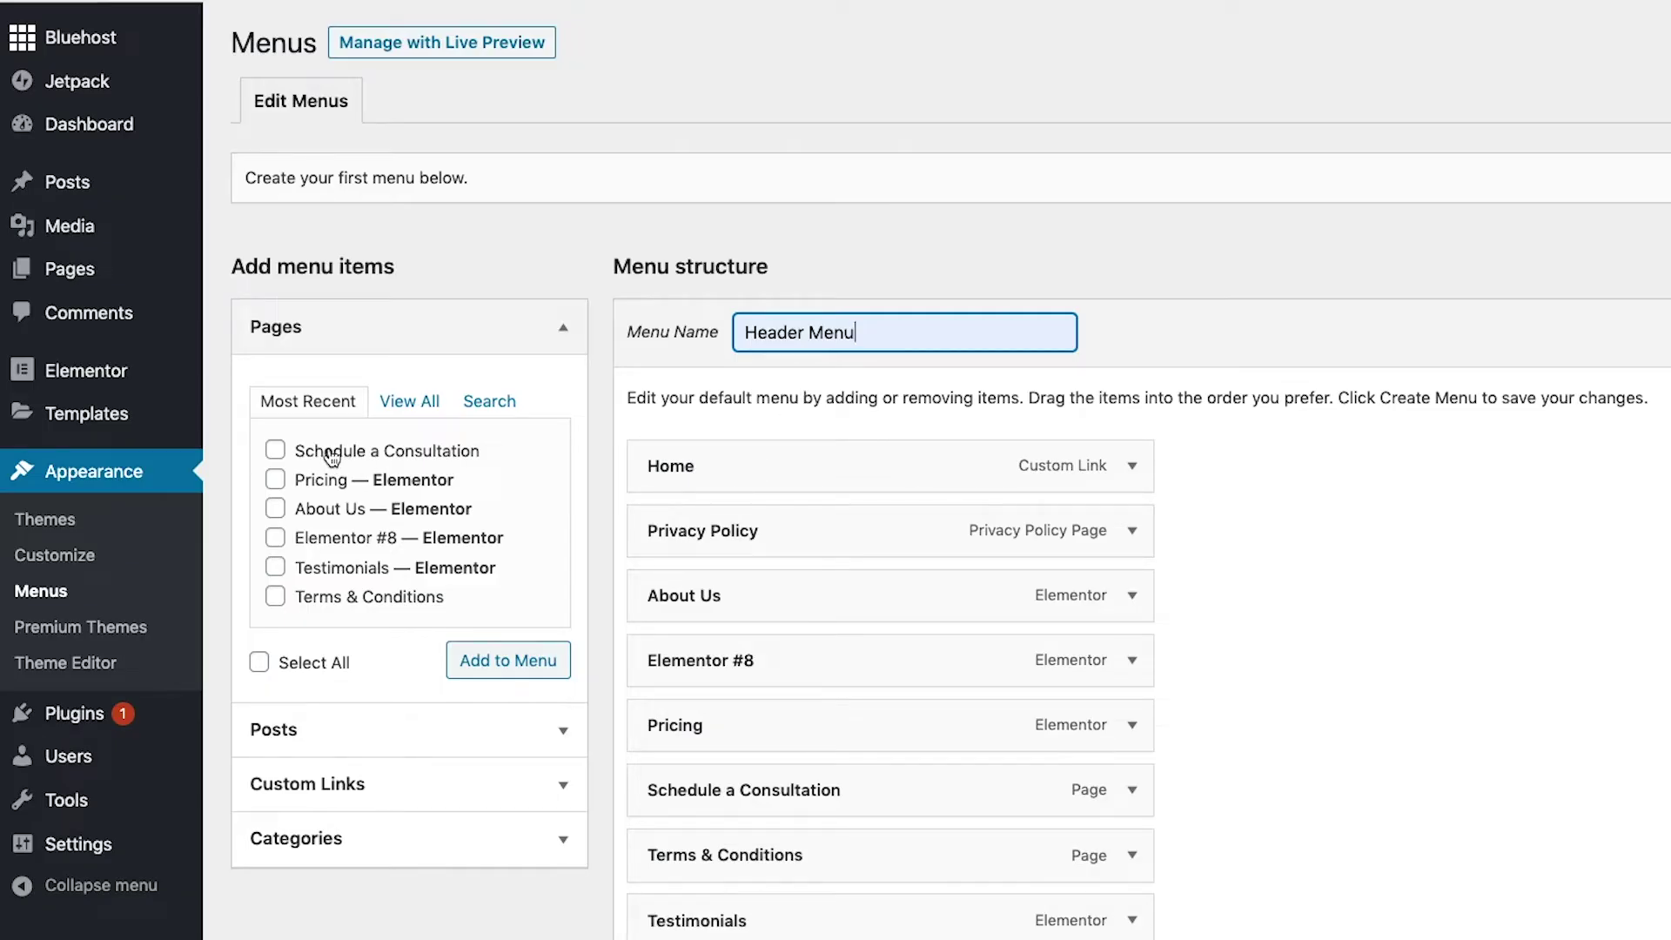
# Remove Home, Privacy Policy, Elementor #8, Schedule a Consultation and Terms & Conditions from the Header Menu structure.
pyautogui.click(413, 402)
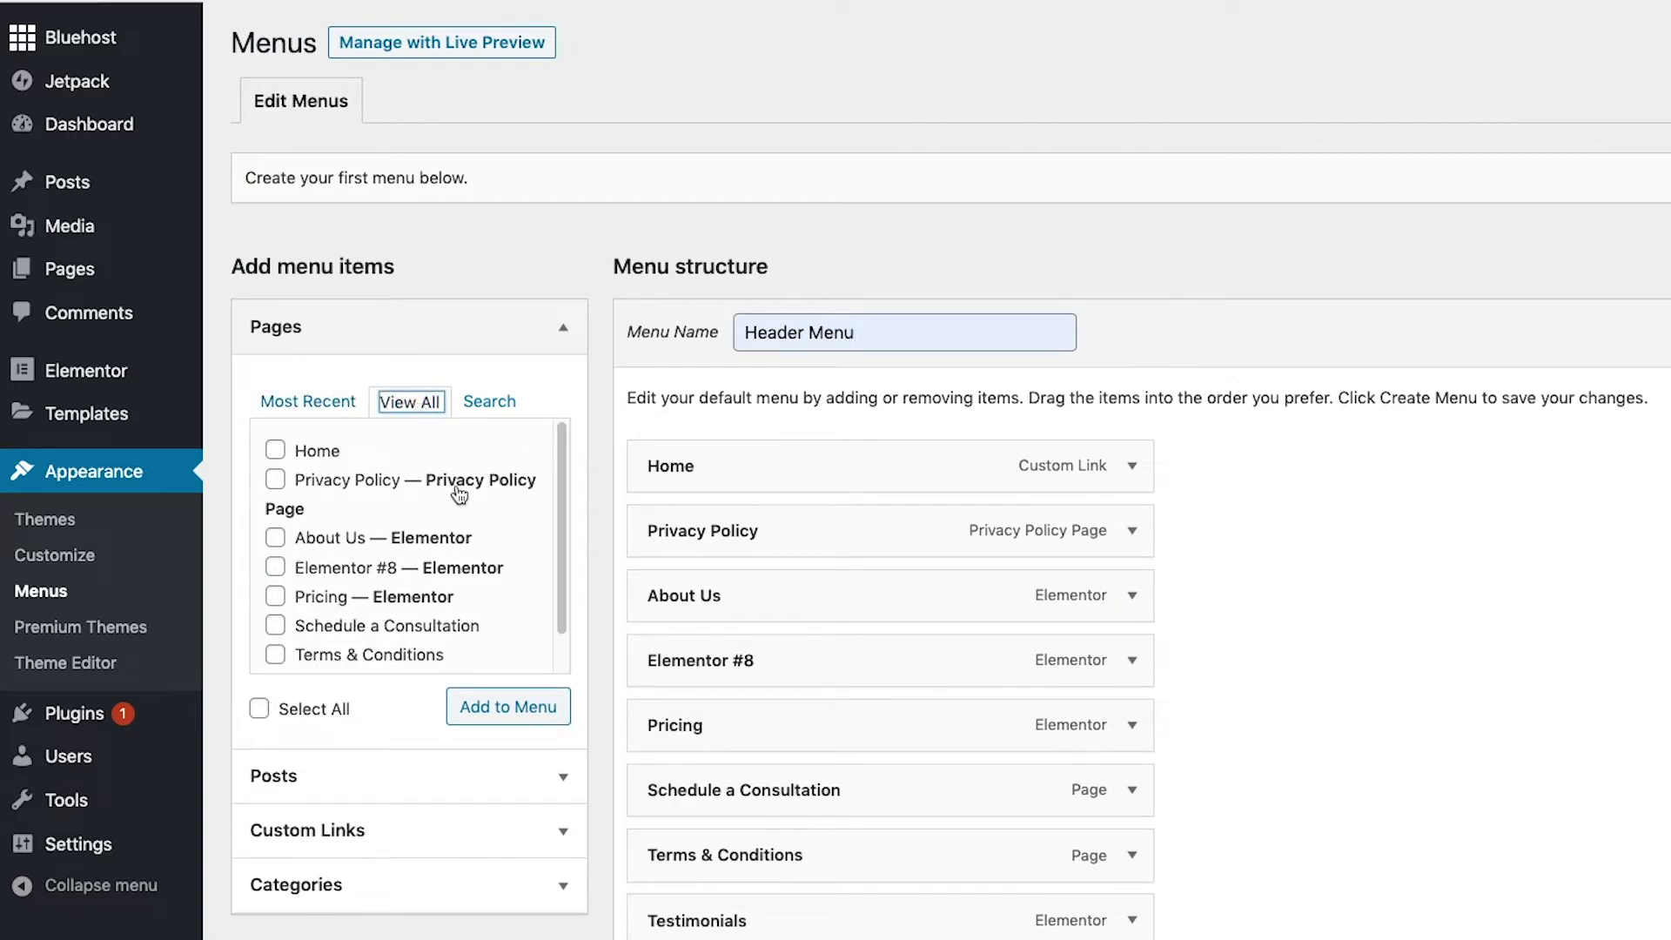
pyautogui.scroll(-1, 456, 488)
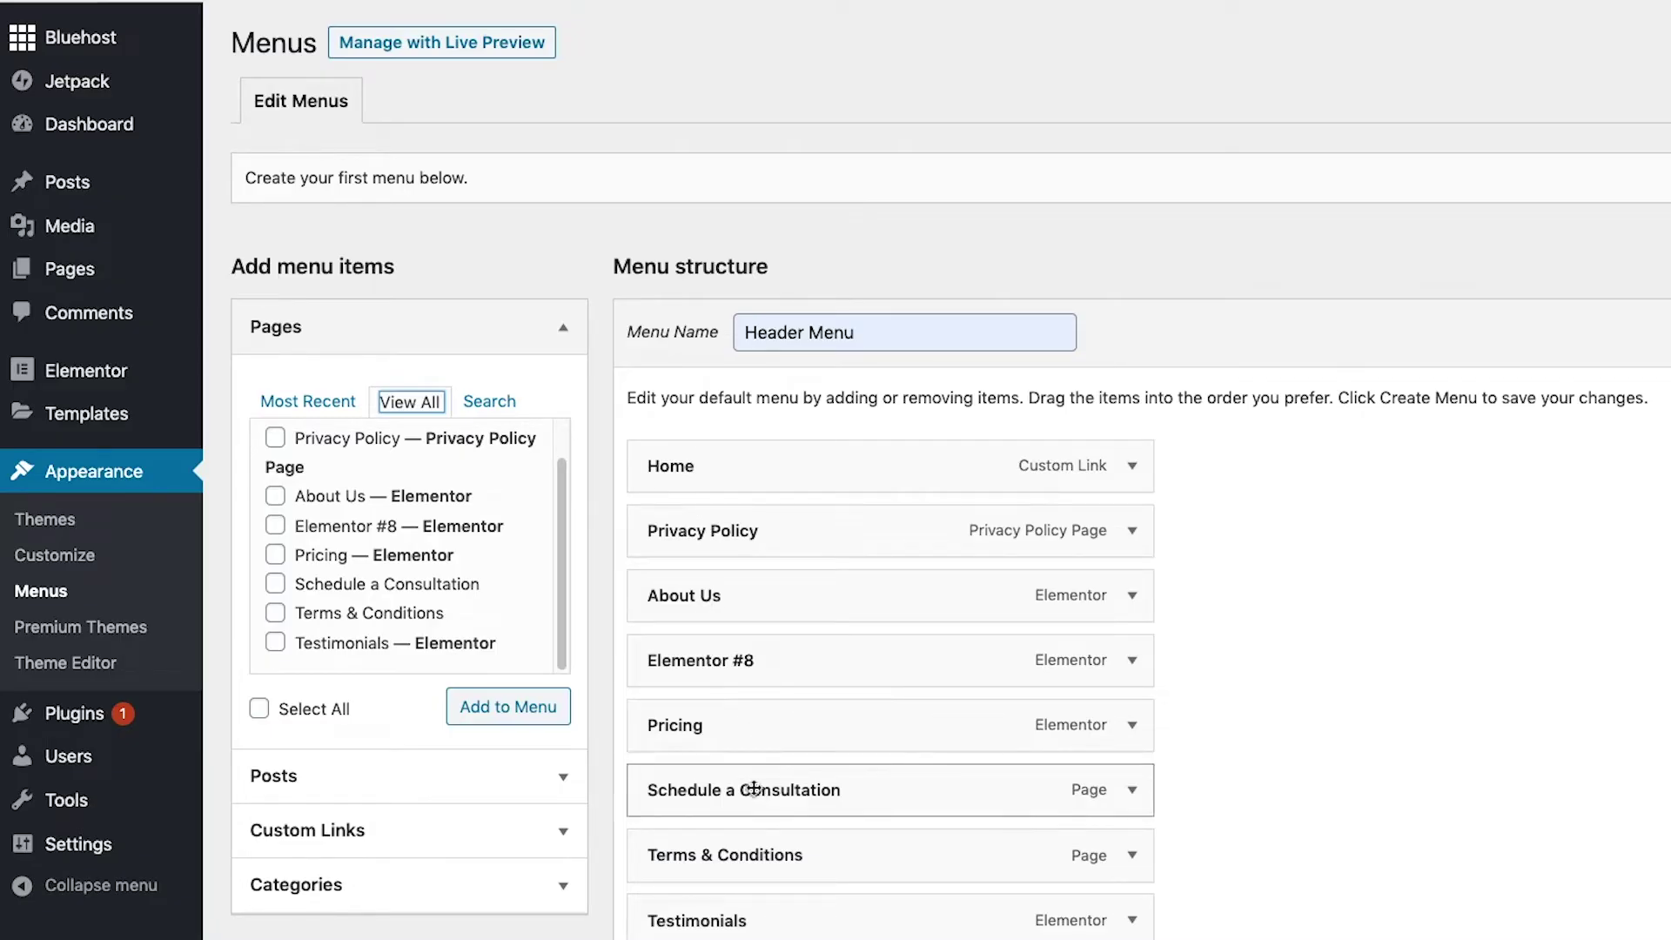
pyautogui.click(1133, 467)
pyautogui.click(671, 718)
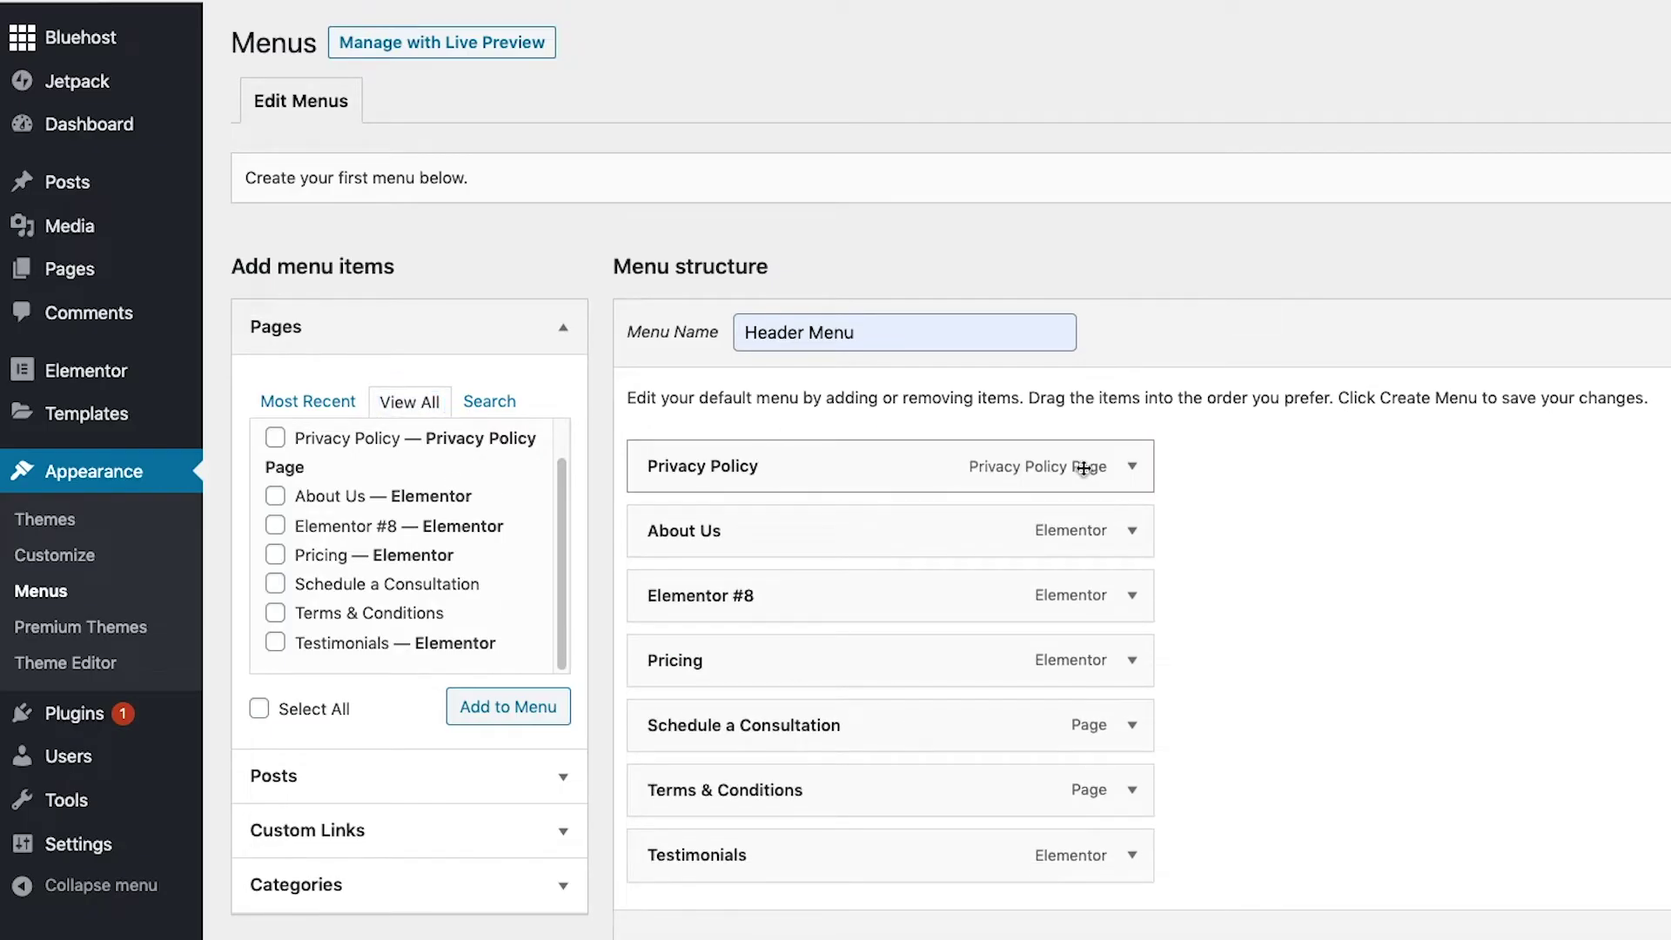
pyautogui.click(1132, 467)
pyautogui.click(671, 698)
pyautogui.click(1132, 533)
pyautogui.click(686, 766)
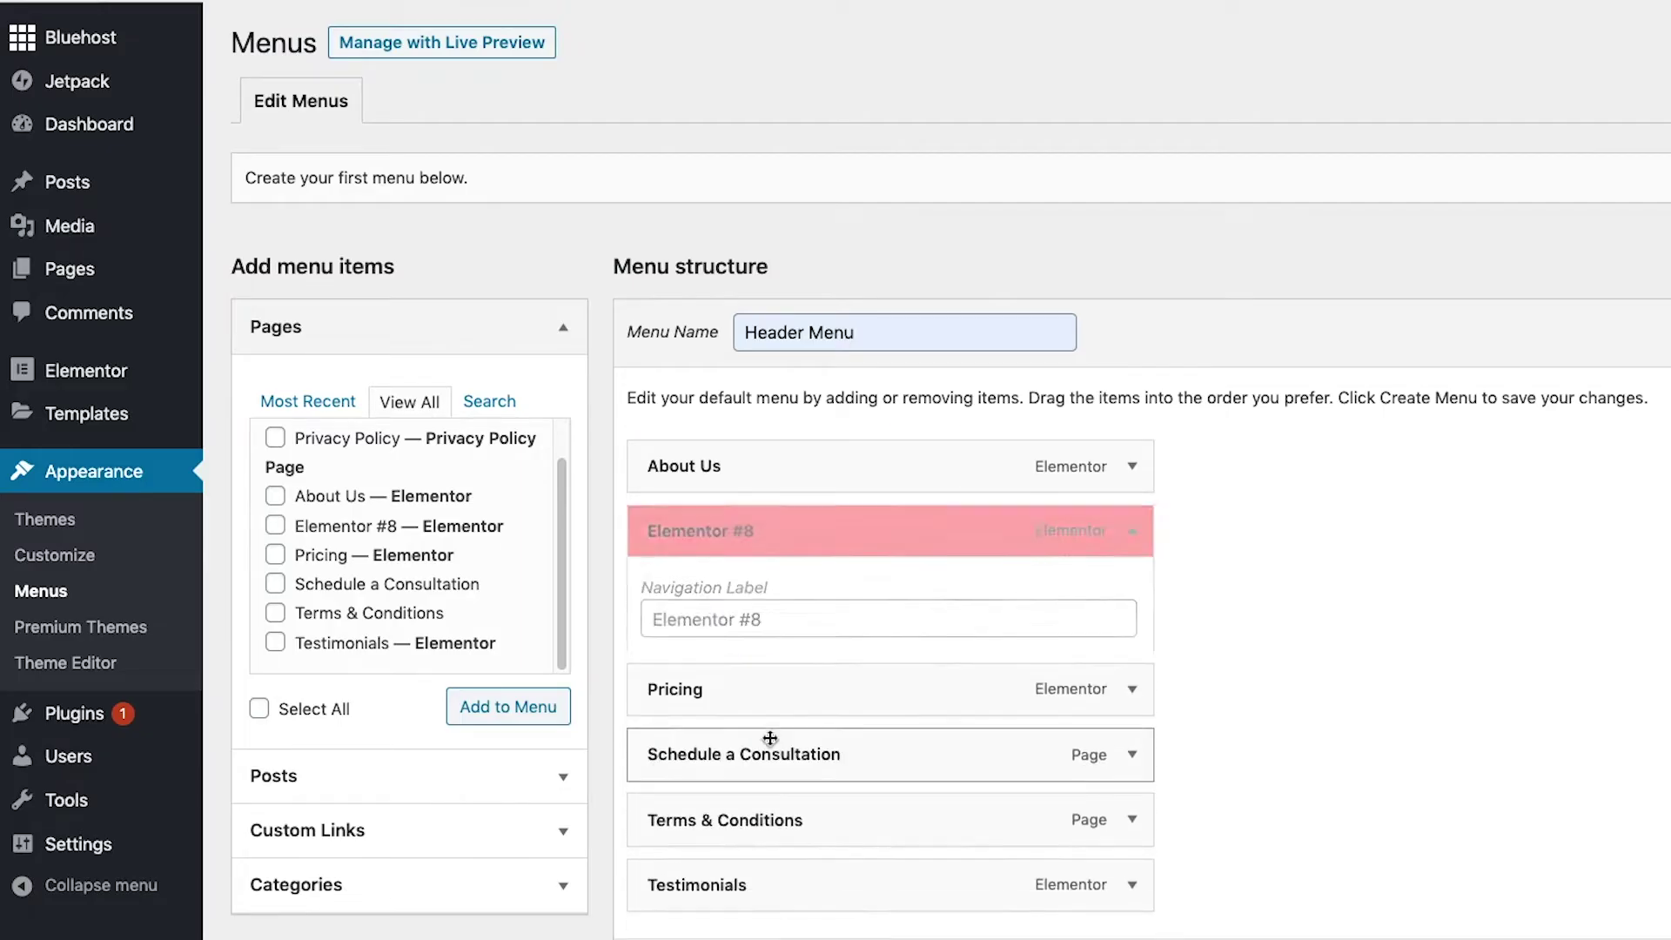
pyautogui.click(1131, 595)
pyautogui.click(683, 827)
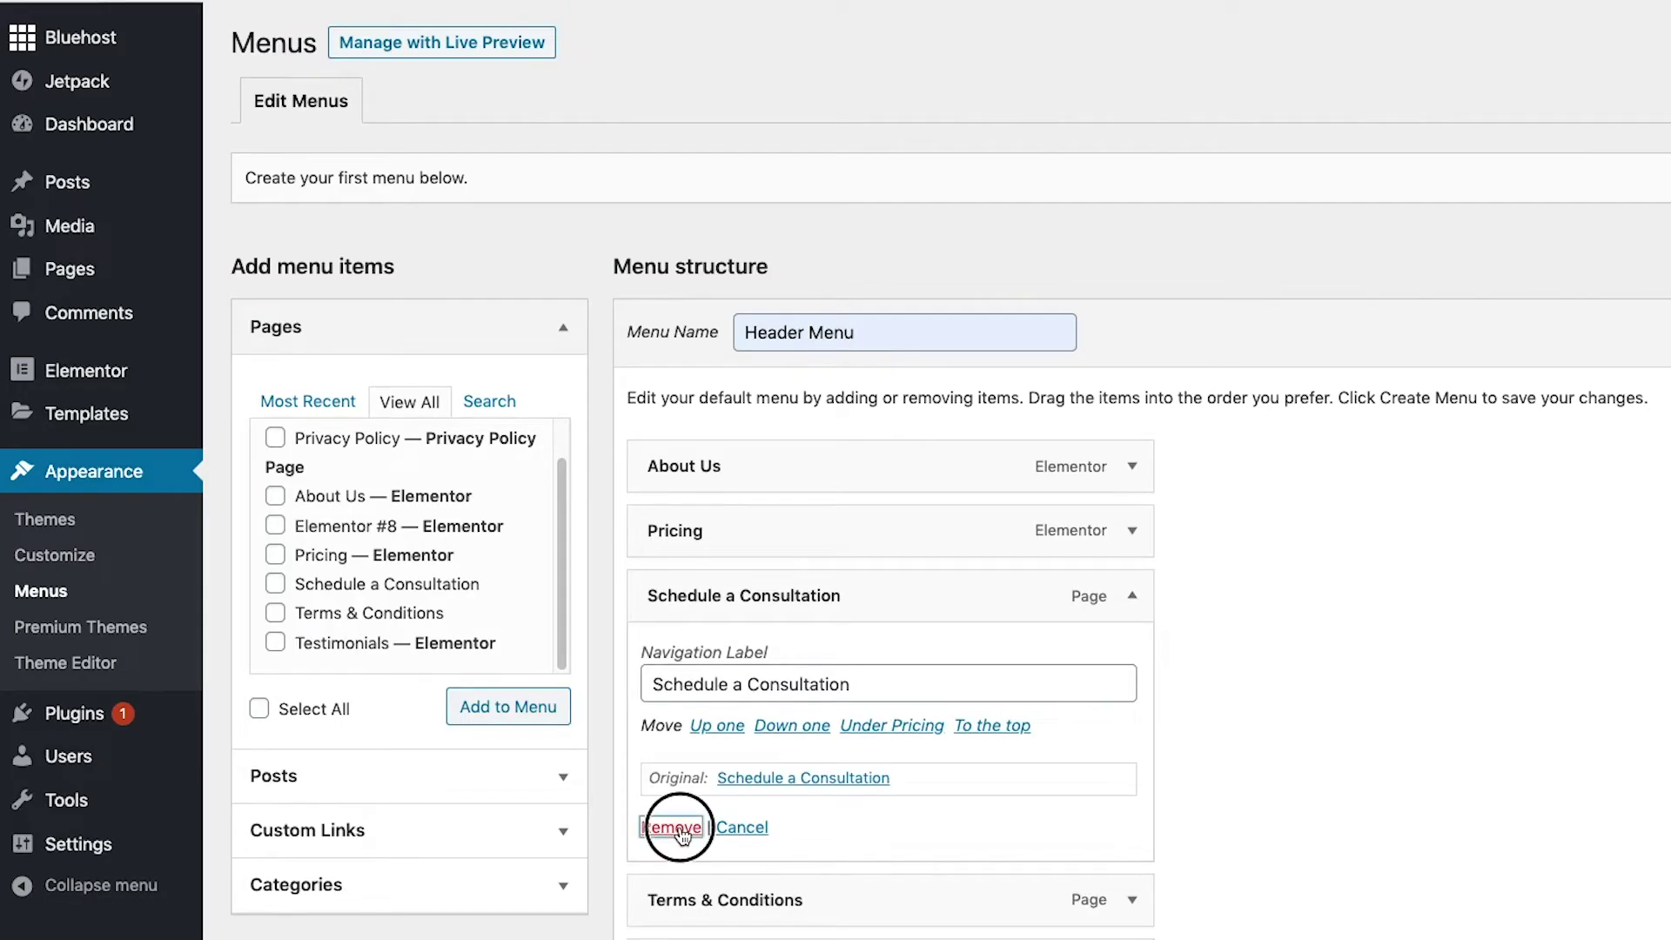
pyautogui.click(1132, 595)
pyautogui.click(665, 829)
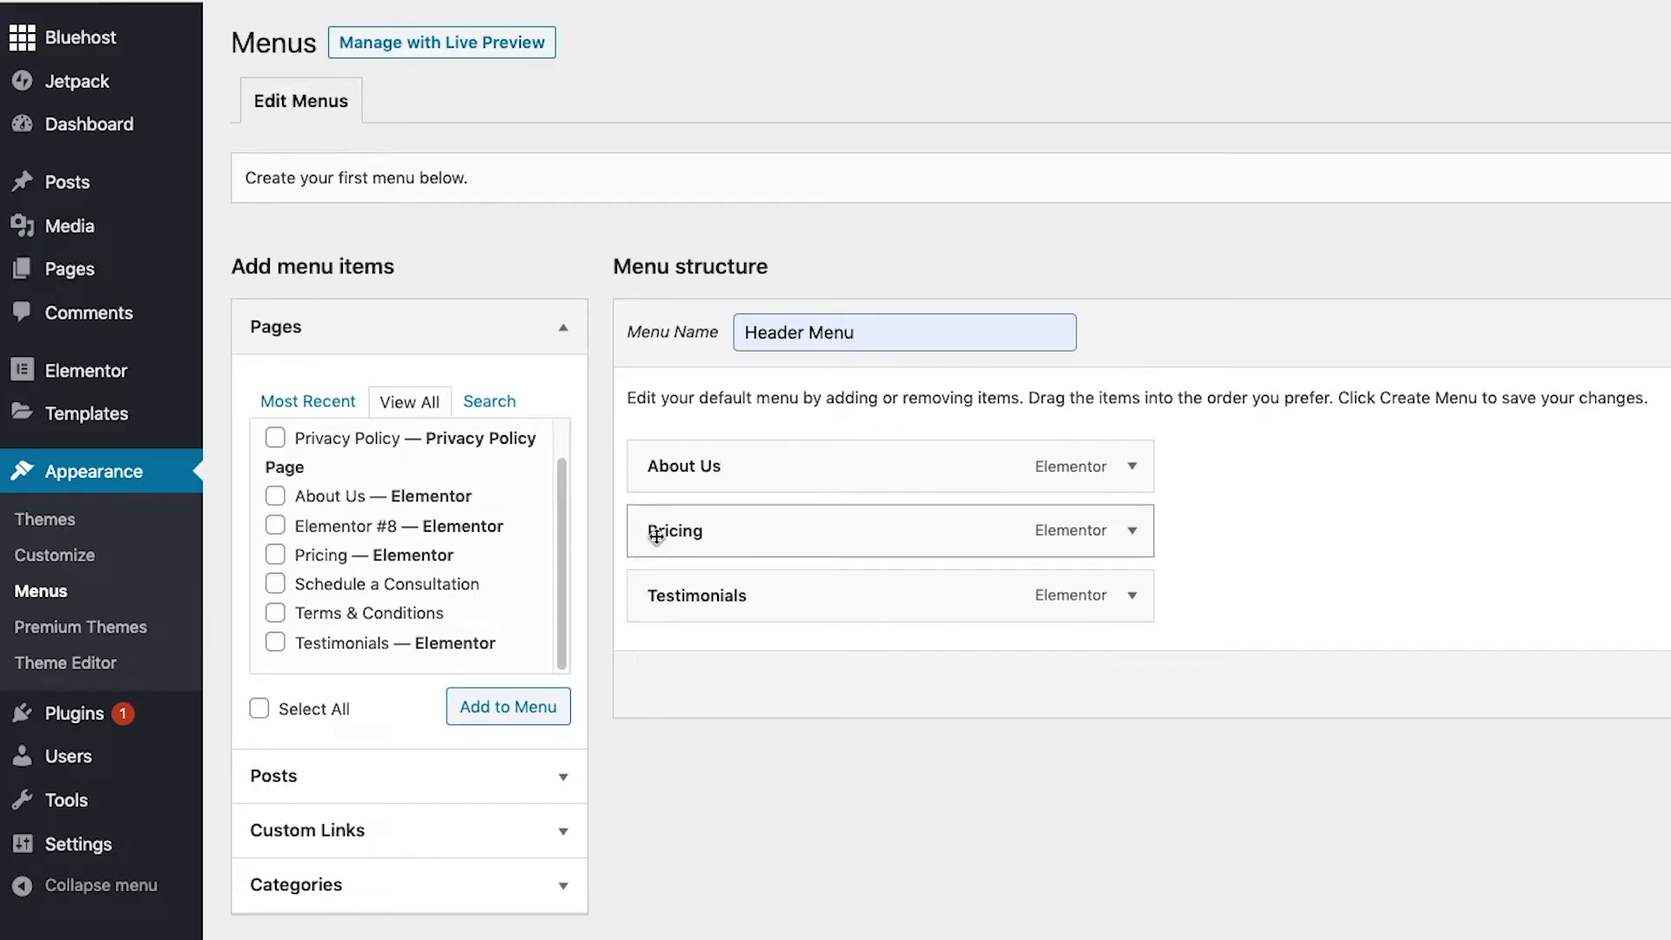
# Nest Pricing as a sub item under About Us and return it to the main level.
pyautogui.moveTo(656, 534); pyautogui.dragTo(709, 537)
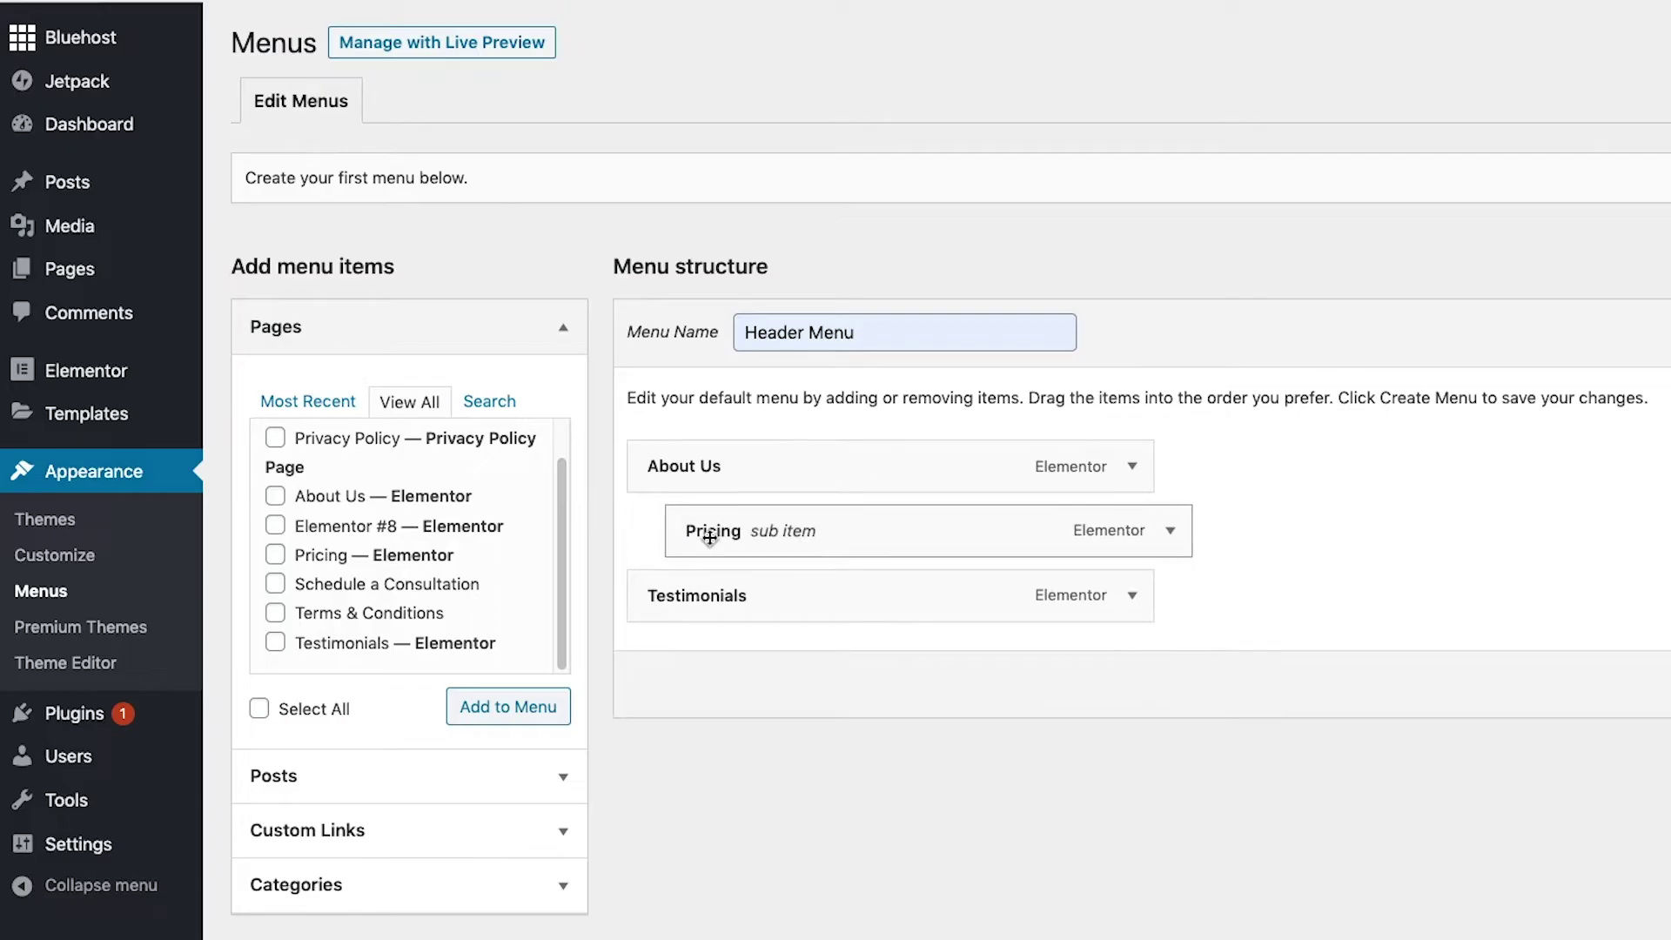
pyautogui.moveTo(709, 537); pyautogui.dragTo(677, 531)
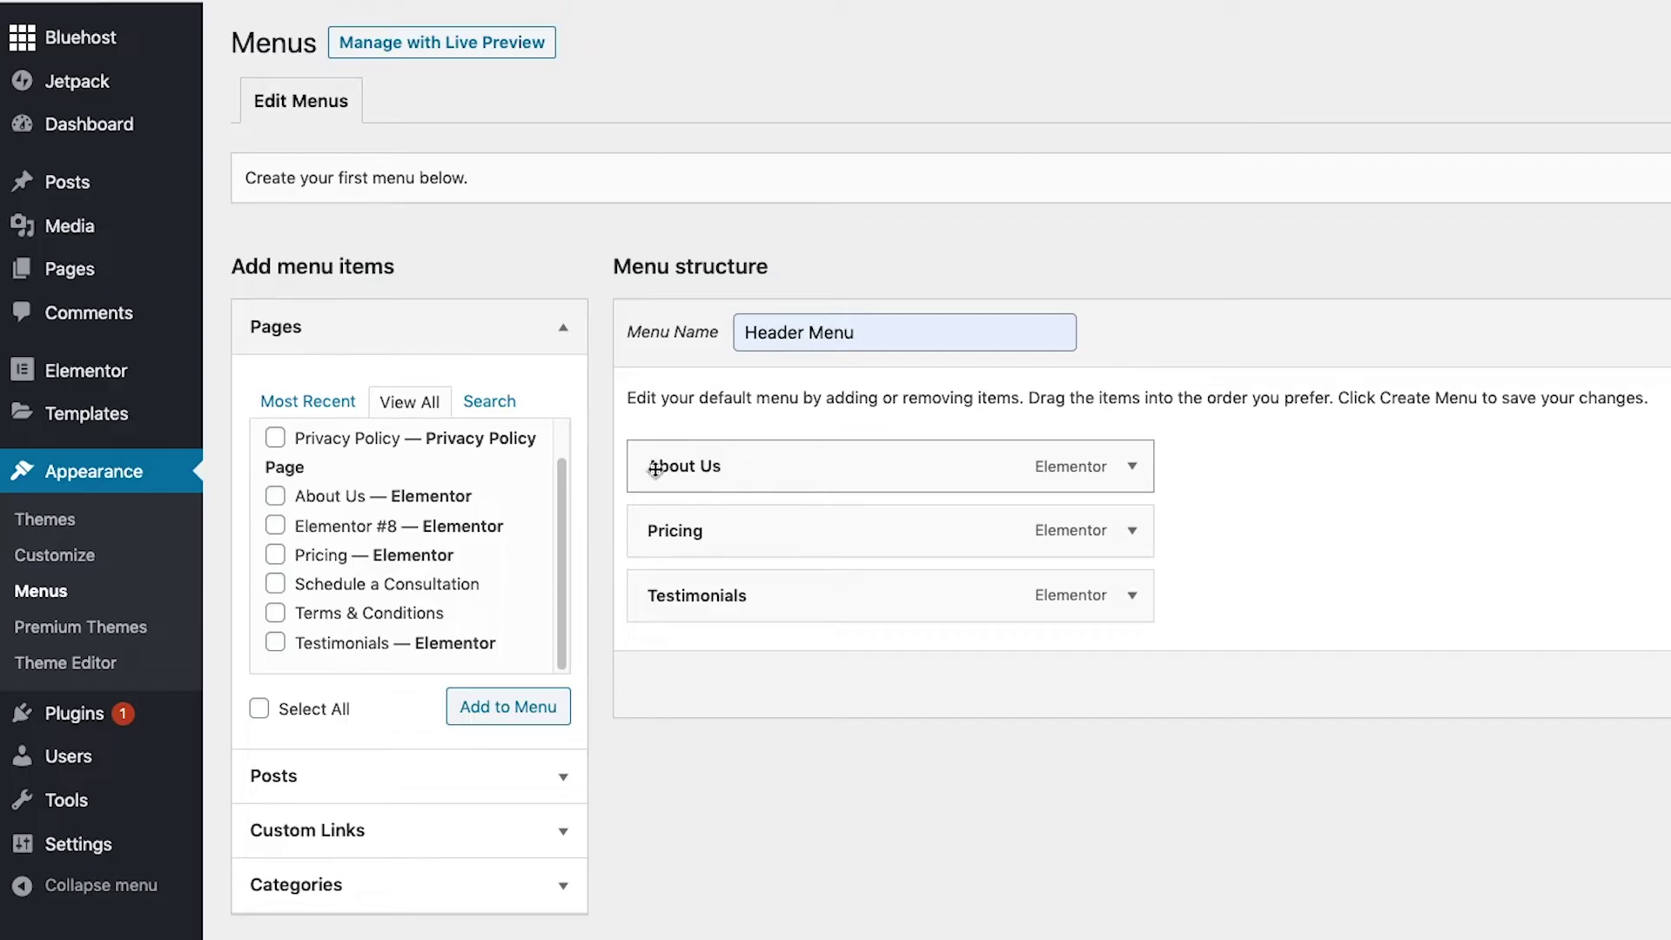
# Try the navigation label "This text would appear instead" on the About Us item and restore it to "About Us".
pyautogui.click(1132, 470)
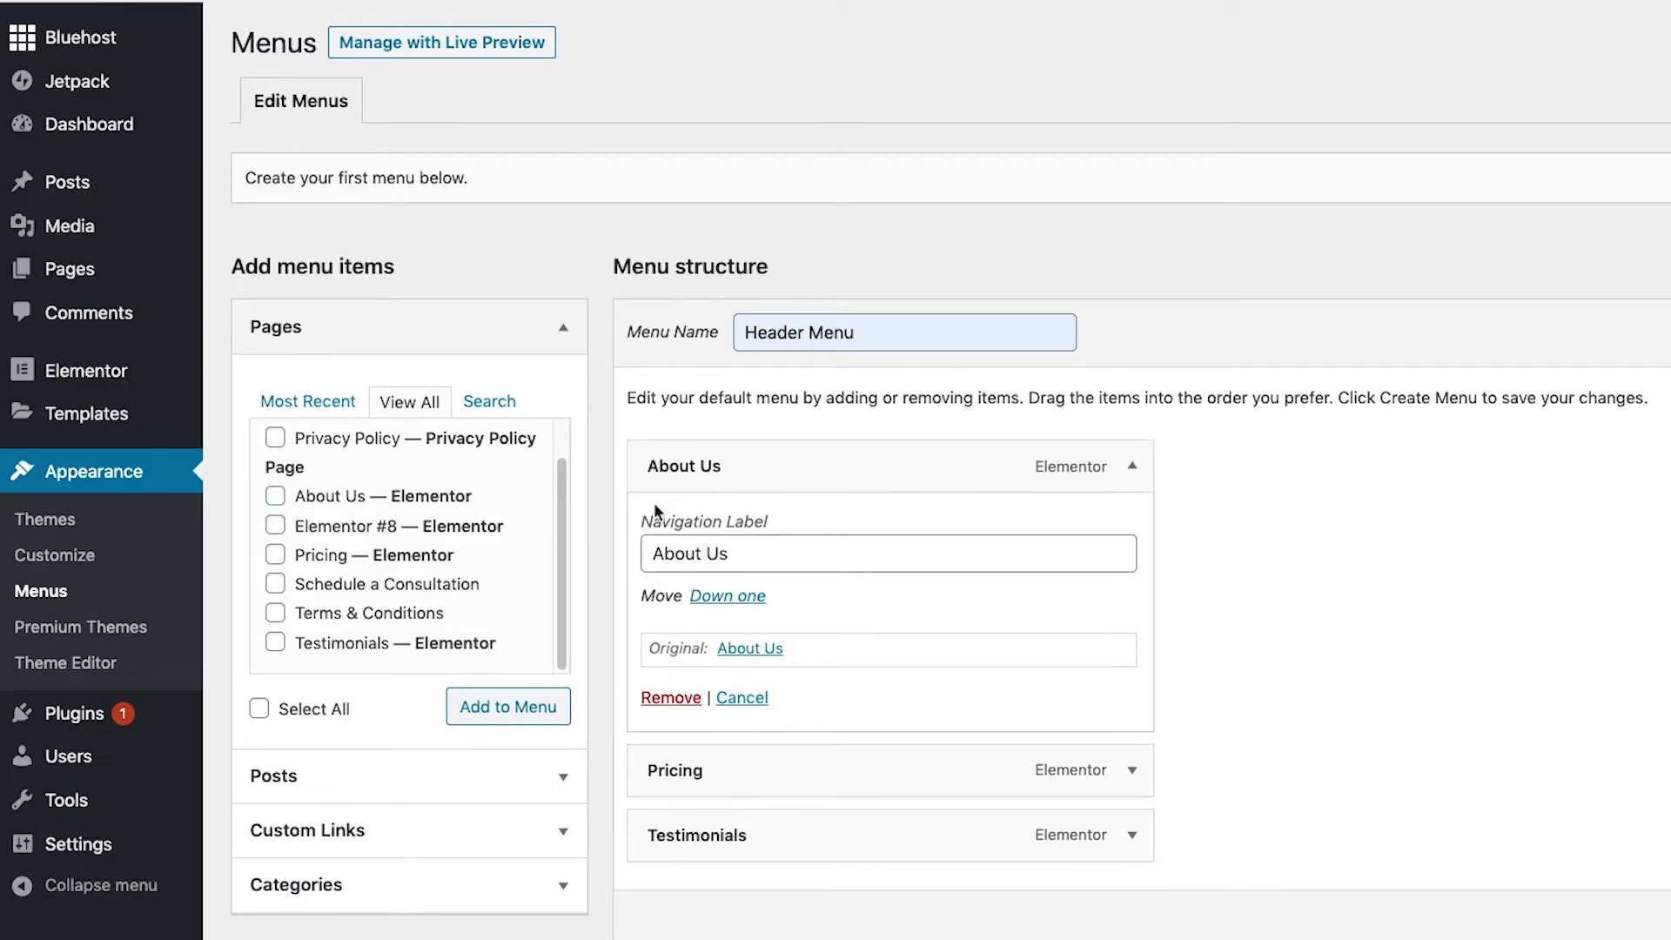
pyautogui.moveTo(651, 553); pyautogui.dragTo(818, 555)
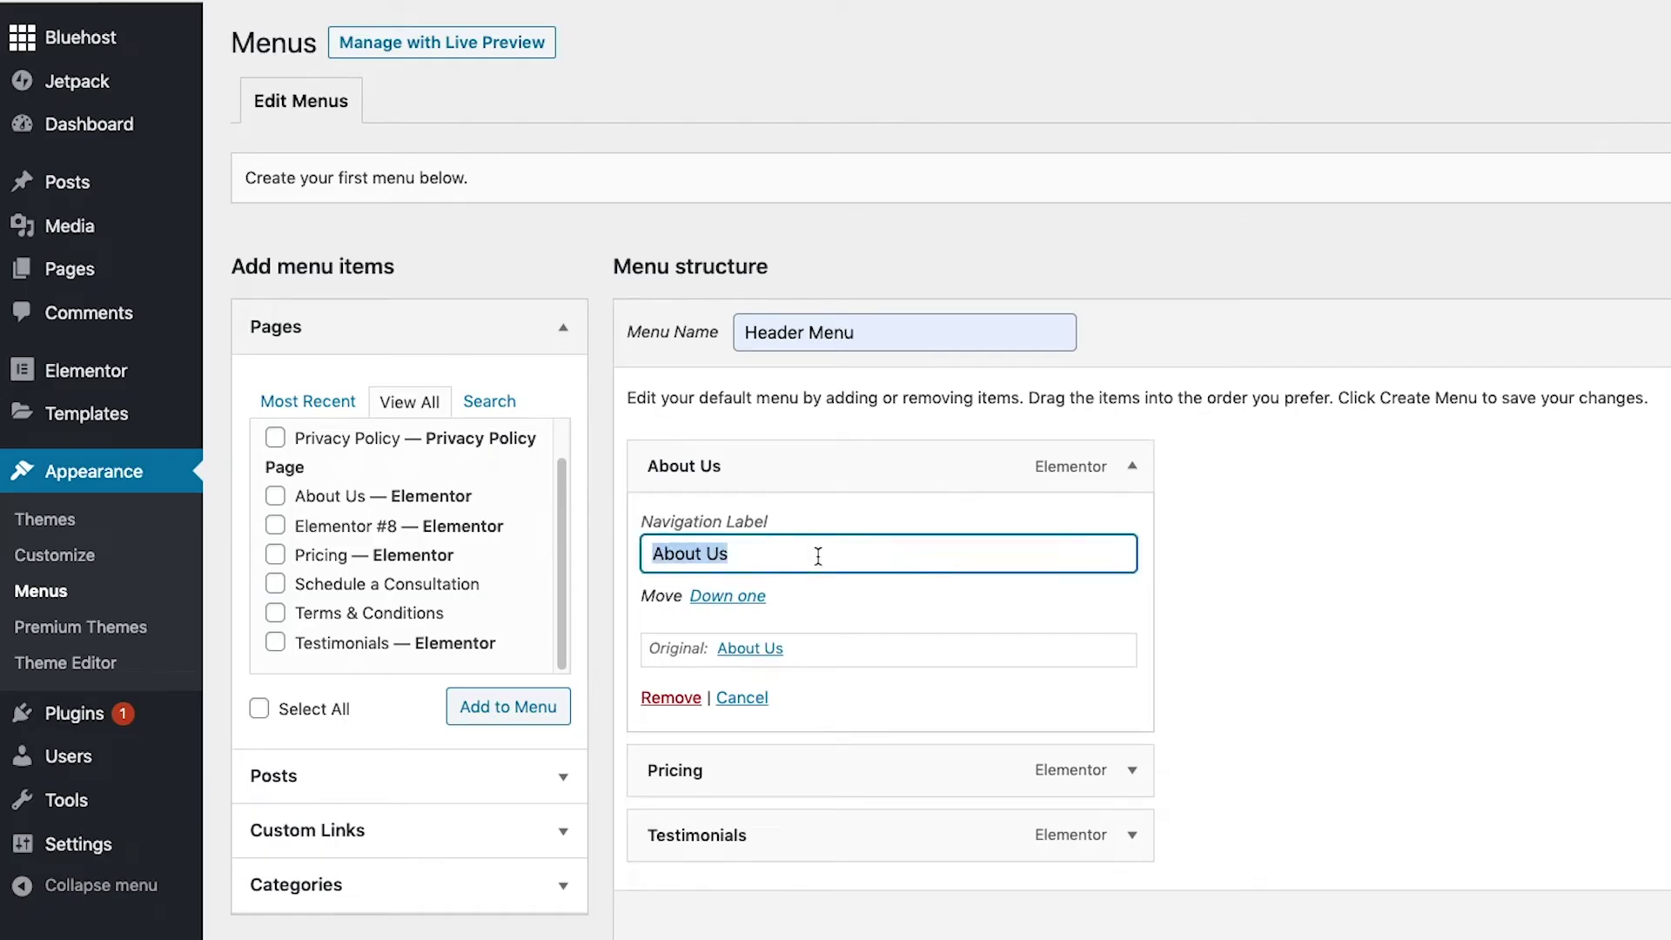
pyautogui.write('This text would appear instead')
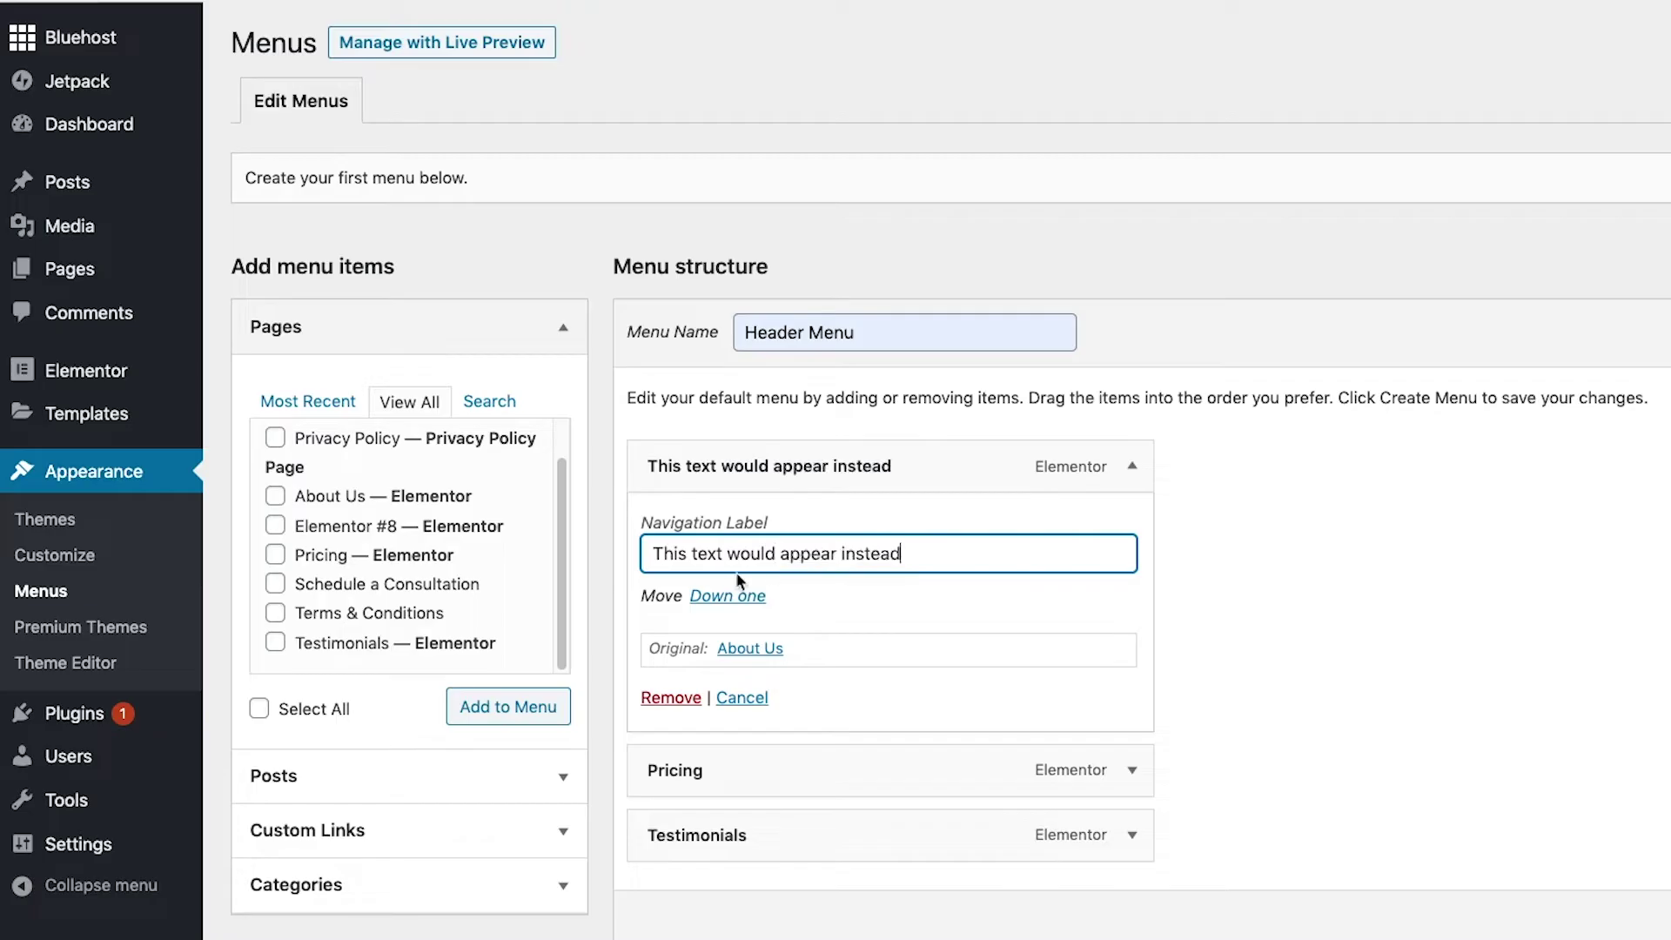
pyautogui.click(921, 559)
pyautogui.moveTo(921, 559); pyautogui.dragTo(545, 557)
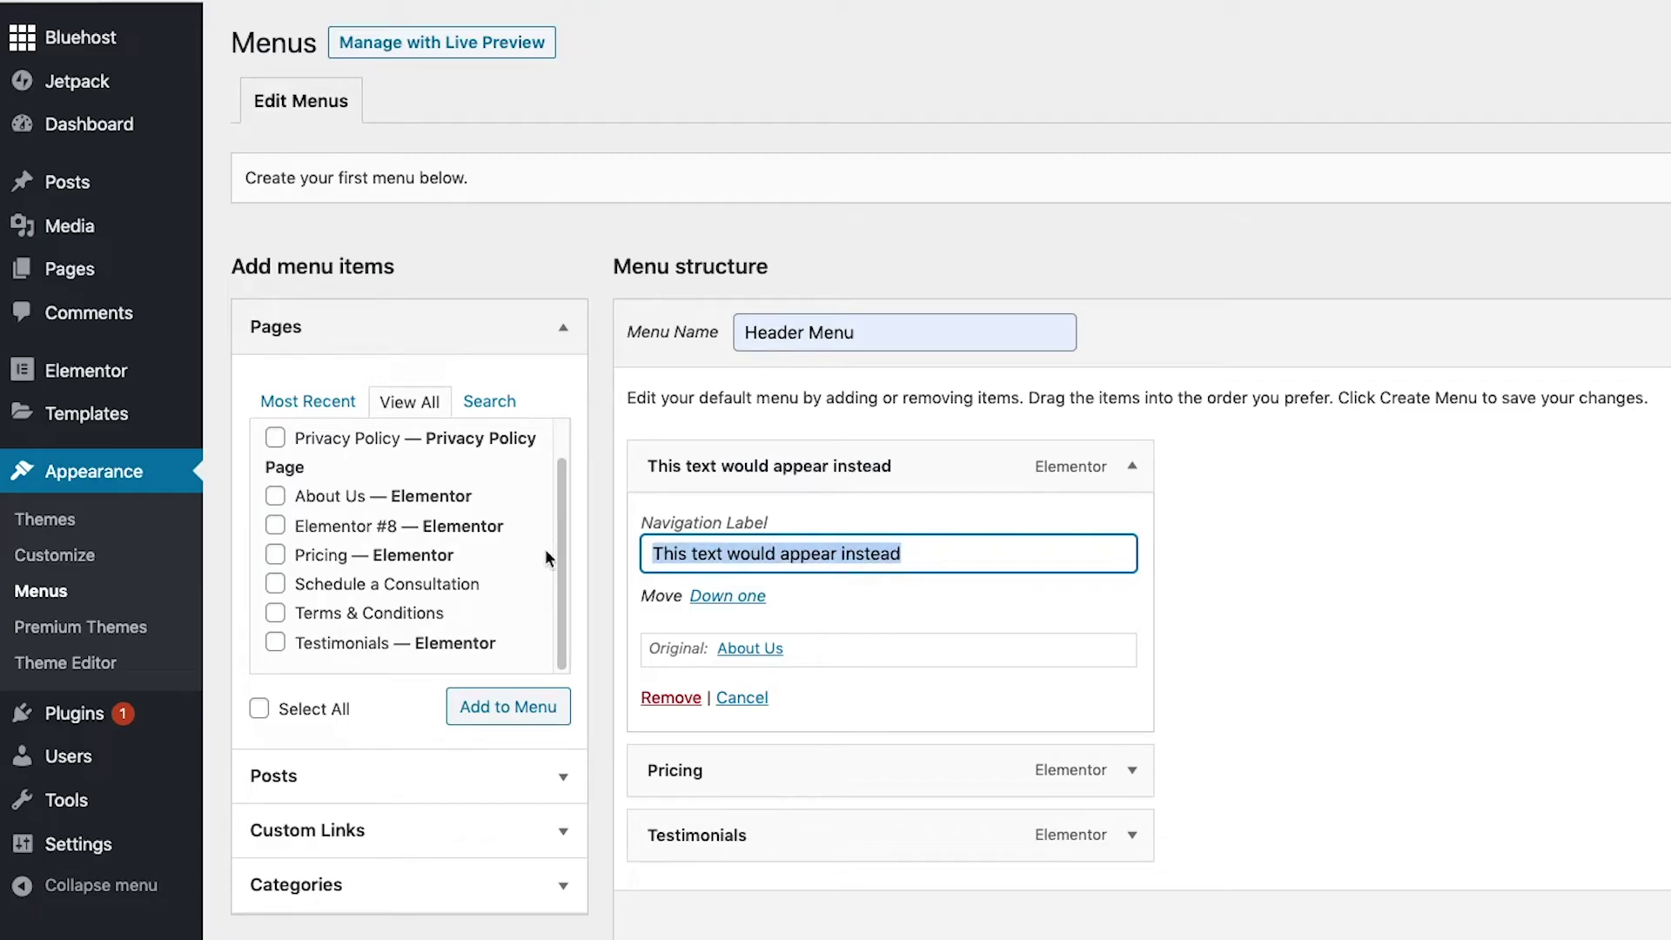
pyautogui.write('About Us')
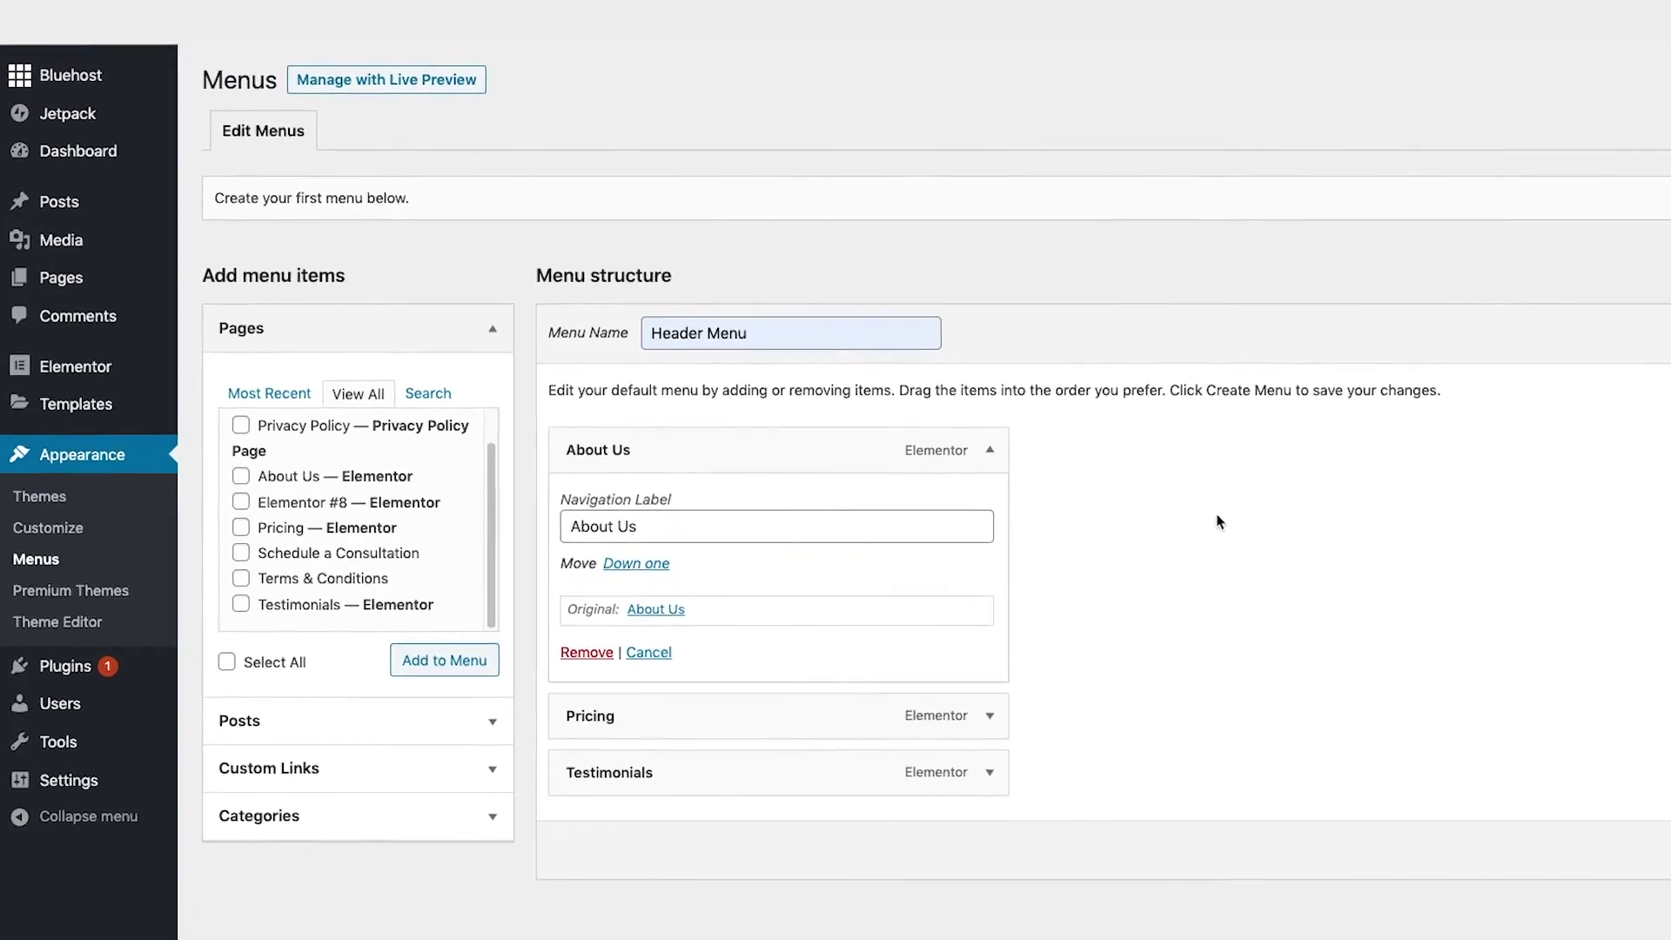
# Save the Header Menu and create a second menu named "Footer Menu".
pyautogui.click(1588, 340)
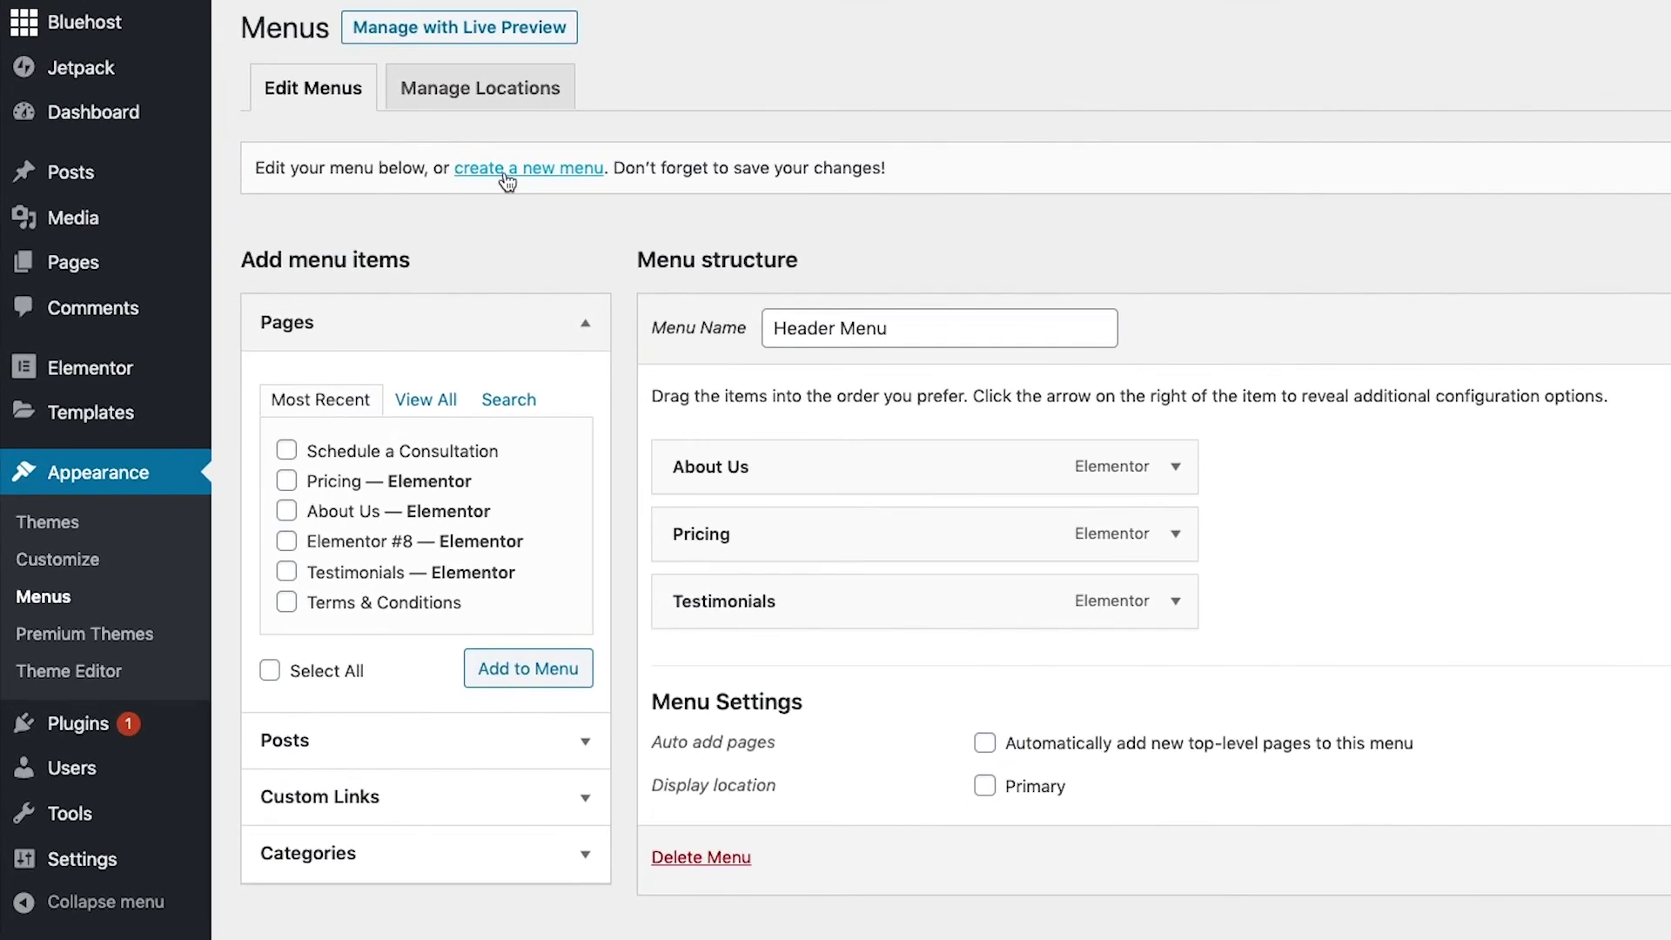
pyautogui.click(505, 174)
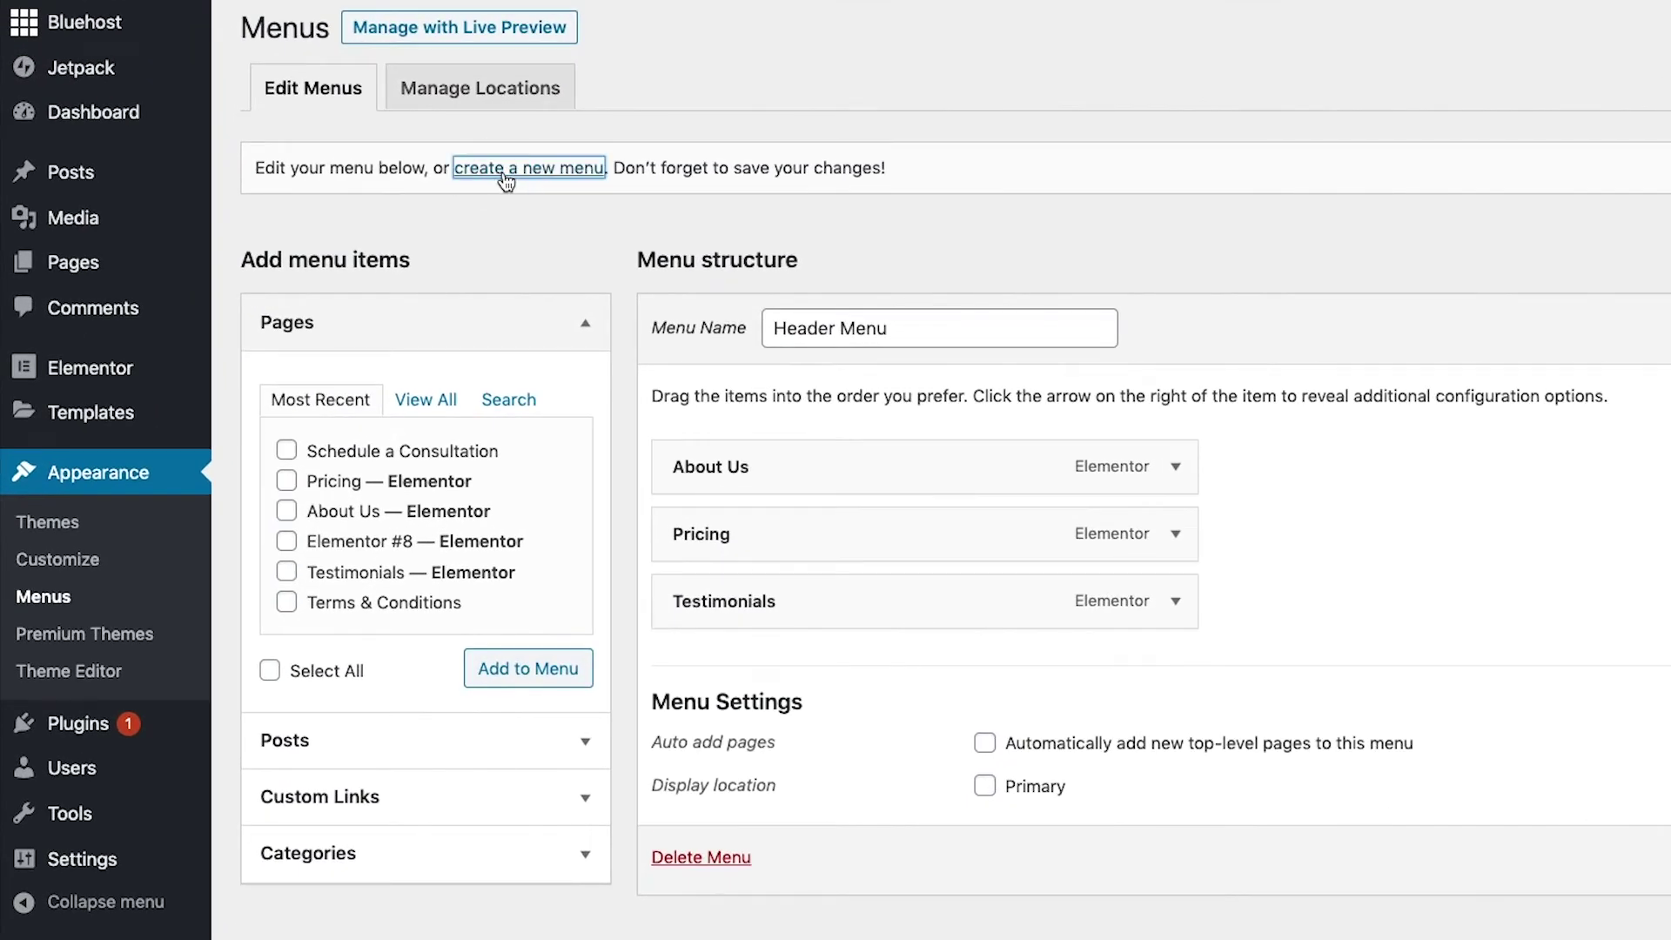
pyautogui.click(832, 332)
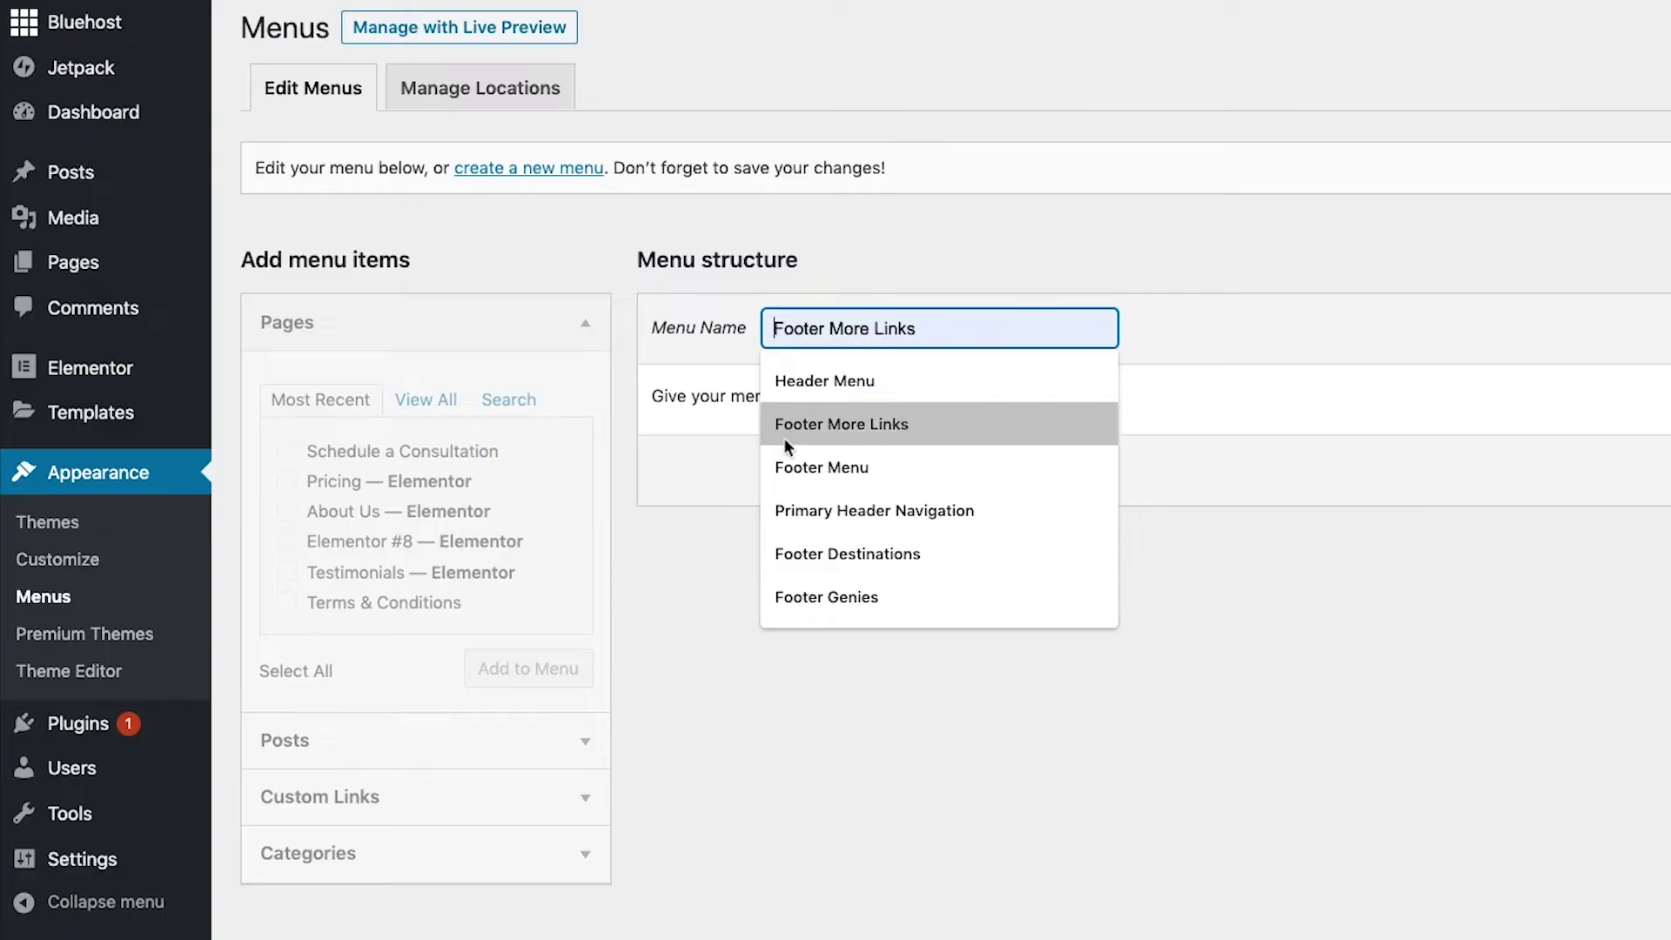
pyautogui.click(791, 468)
pyautogui.click(1575, 338)
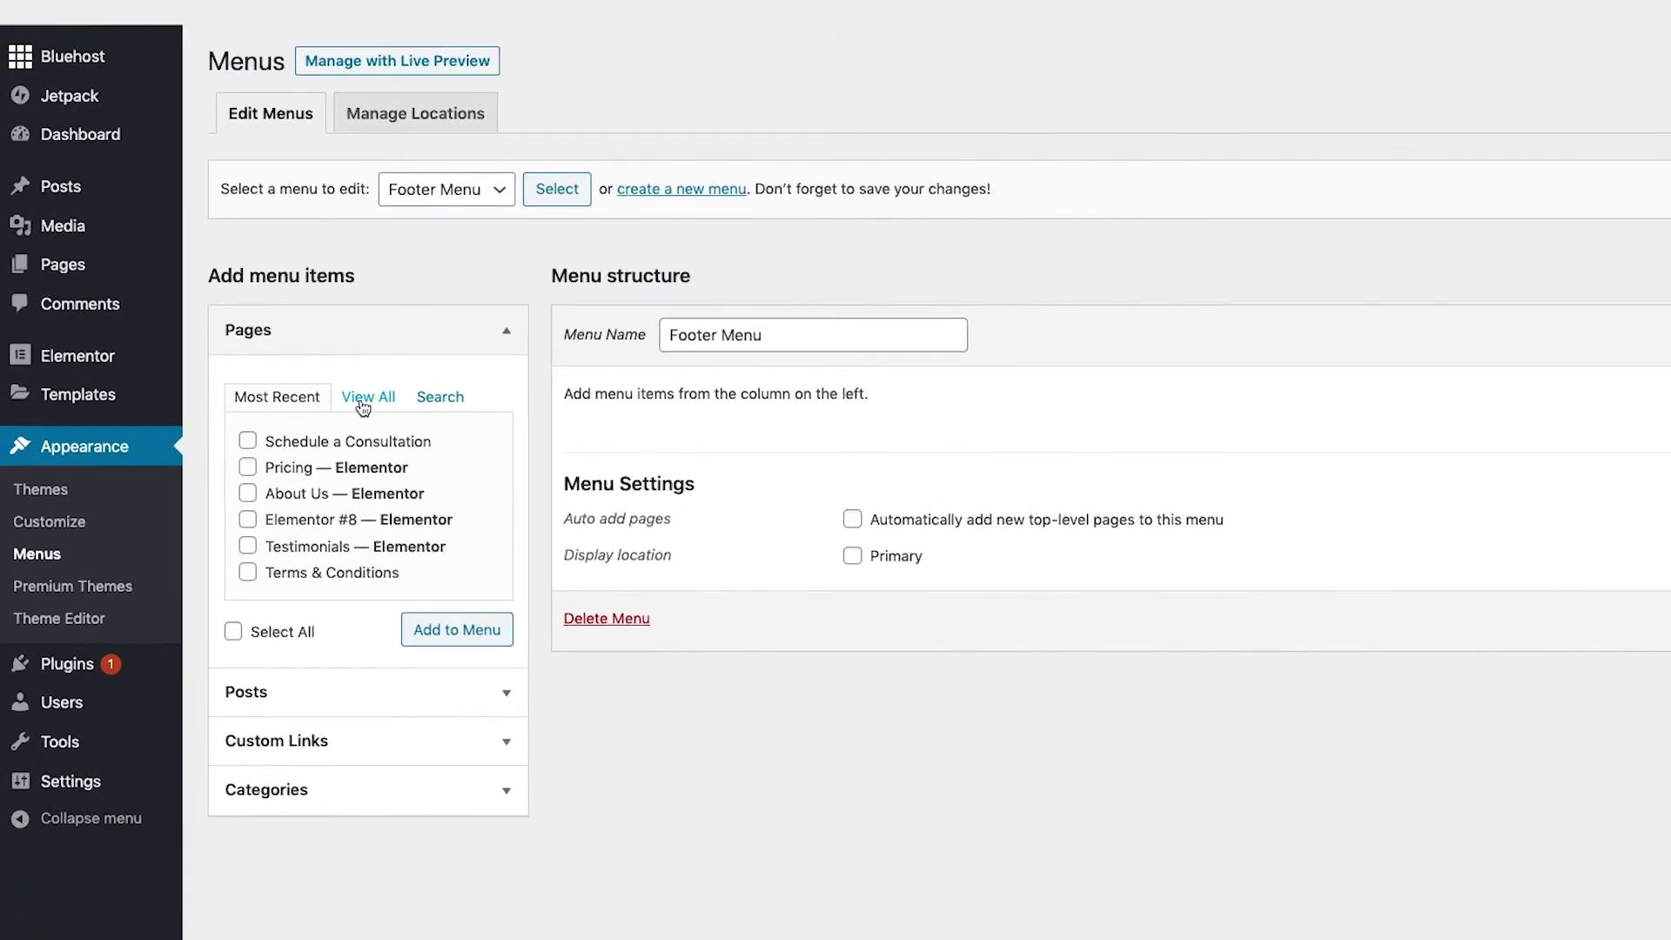
# Add the Privacy Policy and Terms & Conditions pages to the Footer Menu, in that order, and save it.
pyautogui.click(364, 398)
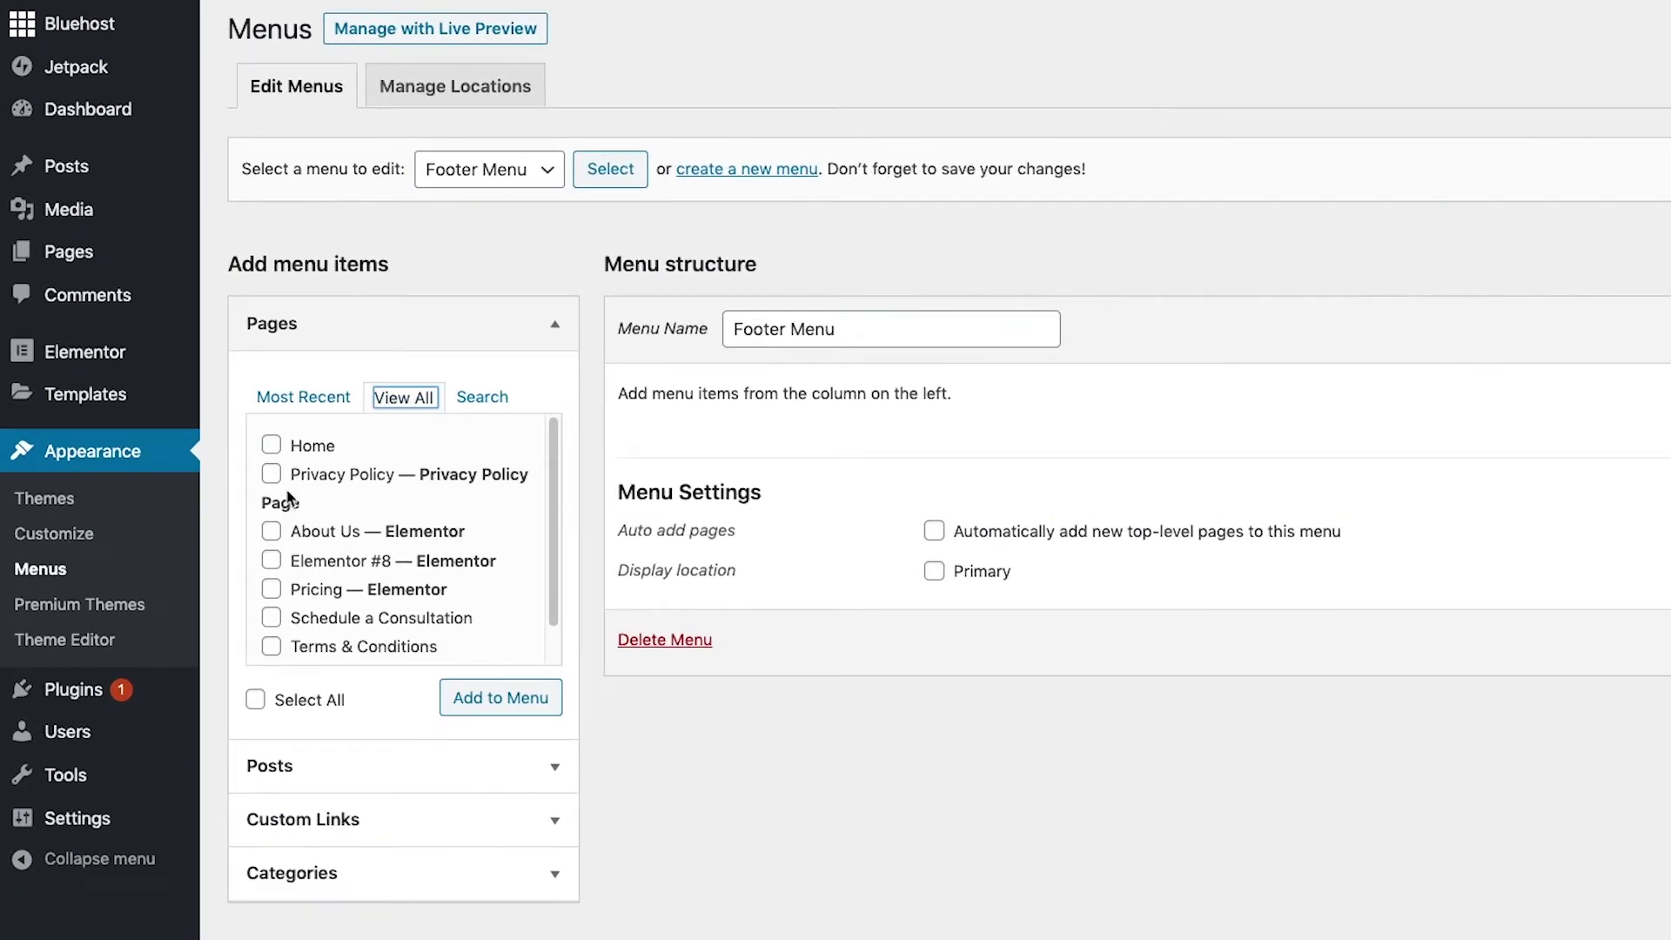
pyautogui.click(271, 476)
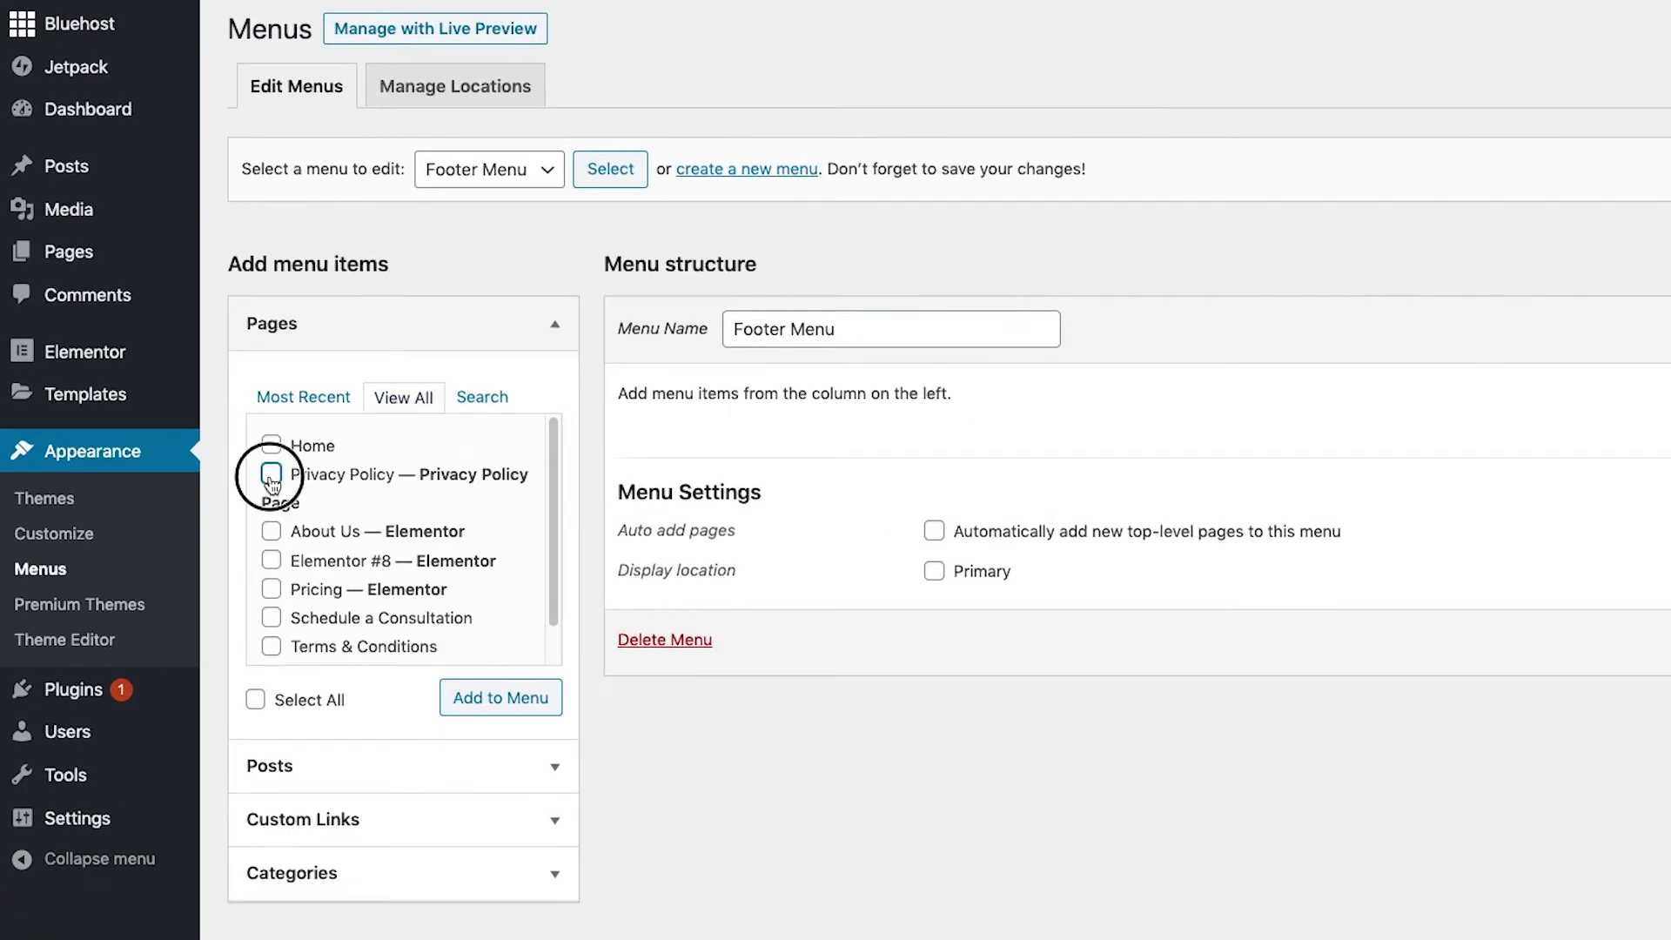
pyautogui.click(270, 654)
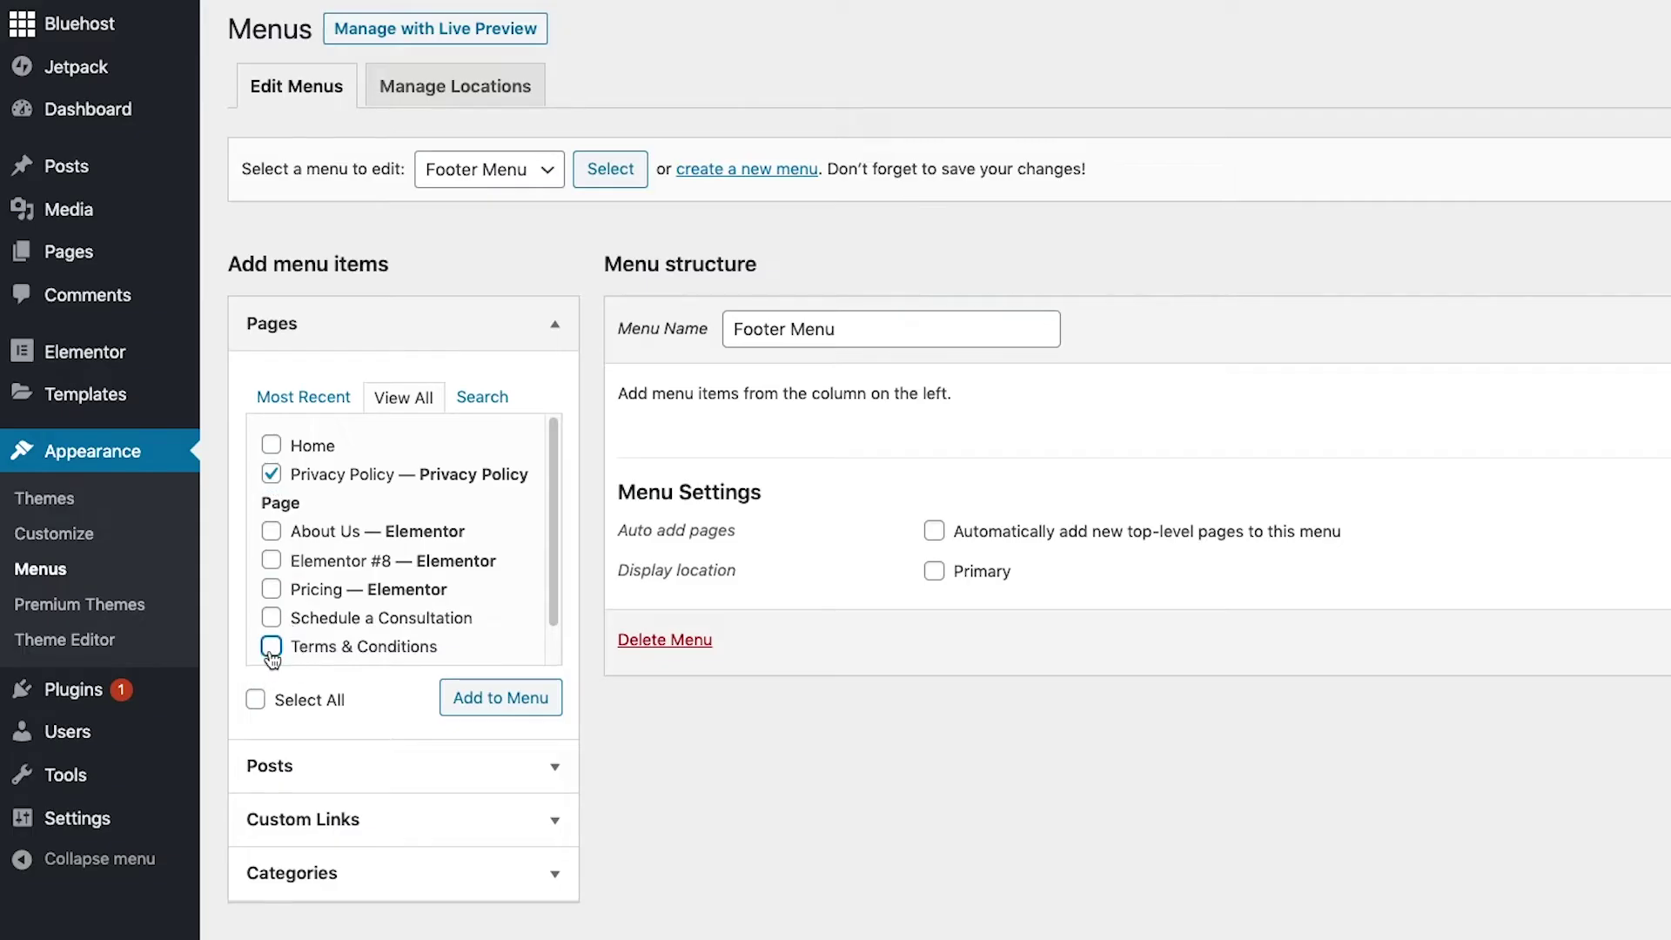
pyautogui.scroll(-1, 270, 657)
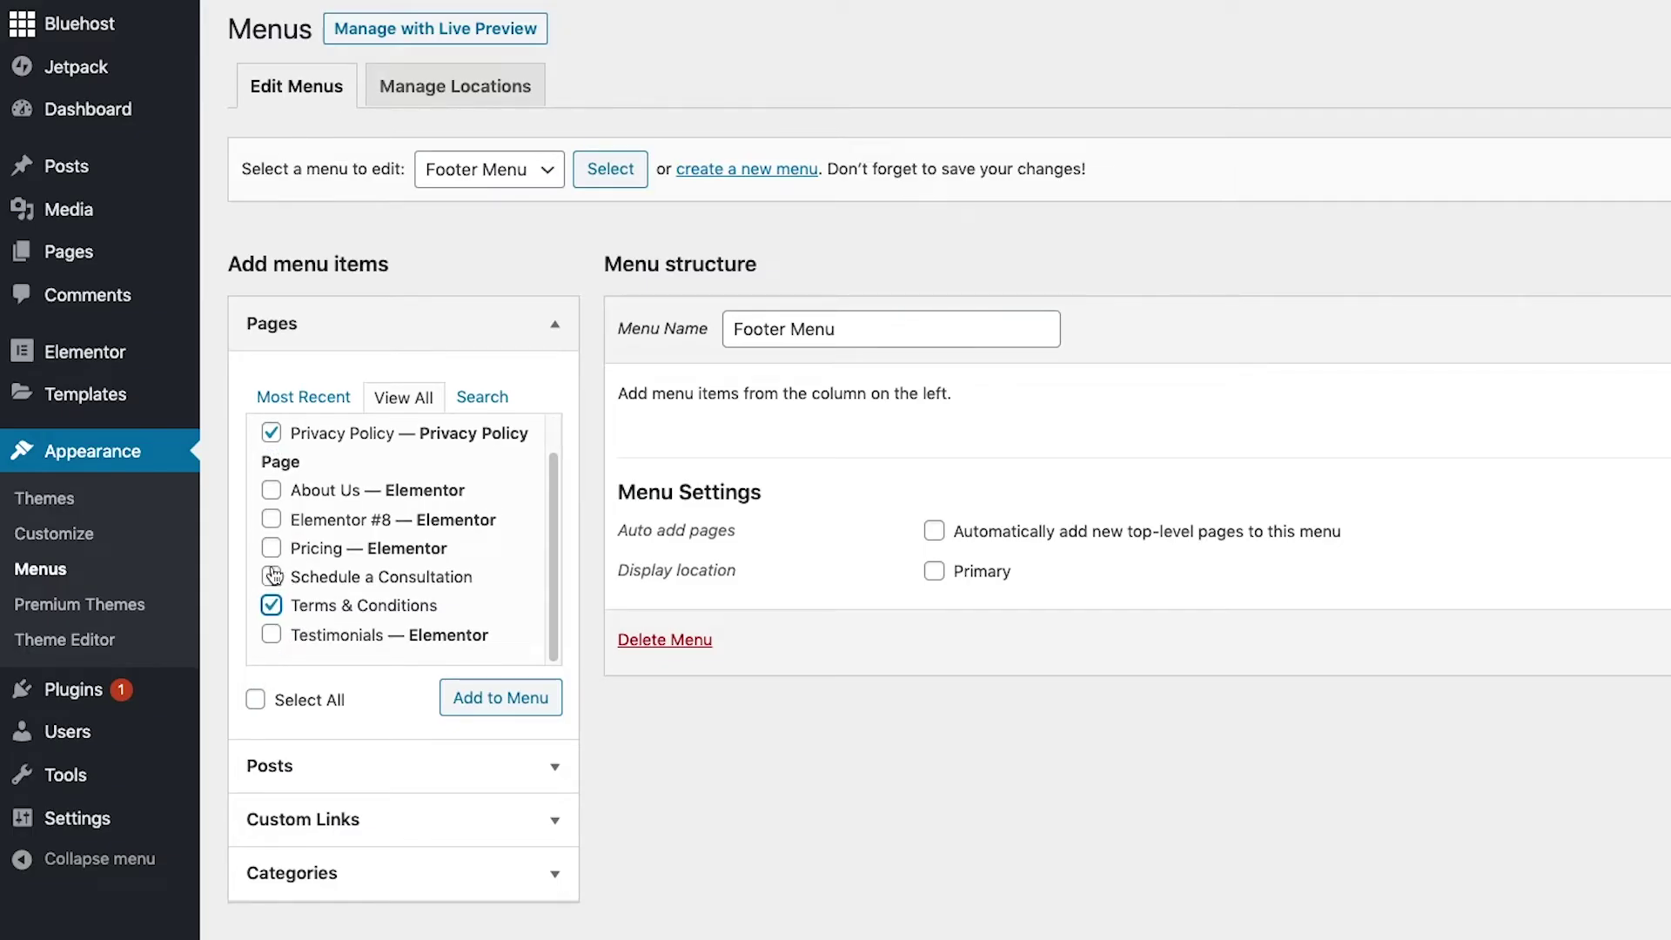
pyautogui.click(487, 699)
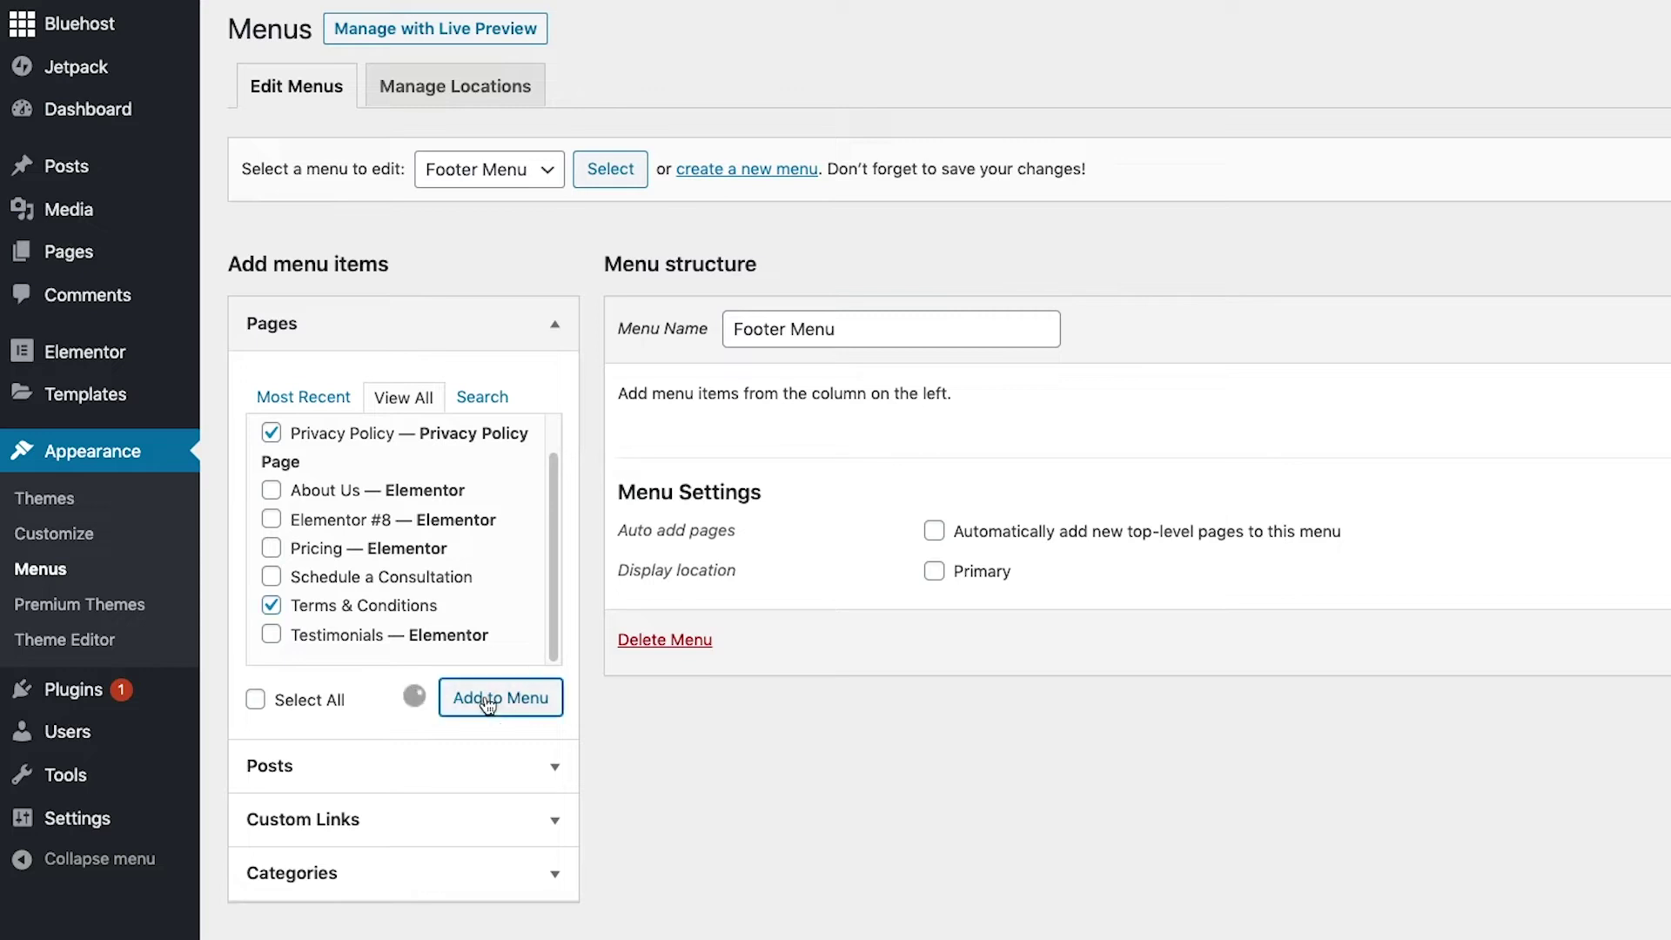
pyautogui.moveTo(713, 522); pyautogui.dragTo(715, 454)
pyautogui.moveTo(698, 526); pyautogui.dragTo(698, 460)
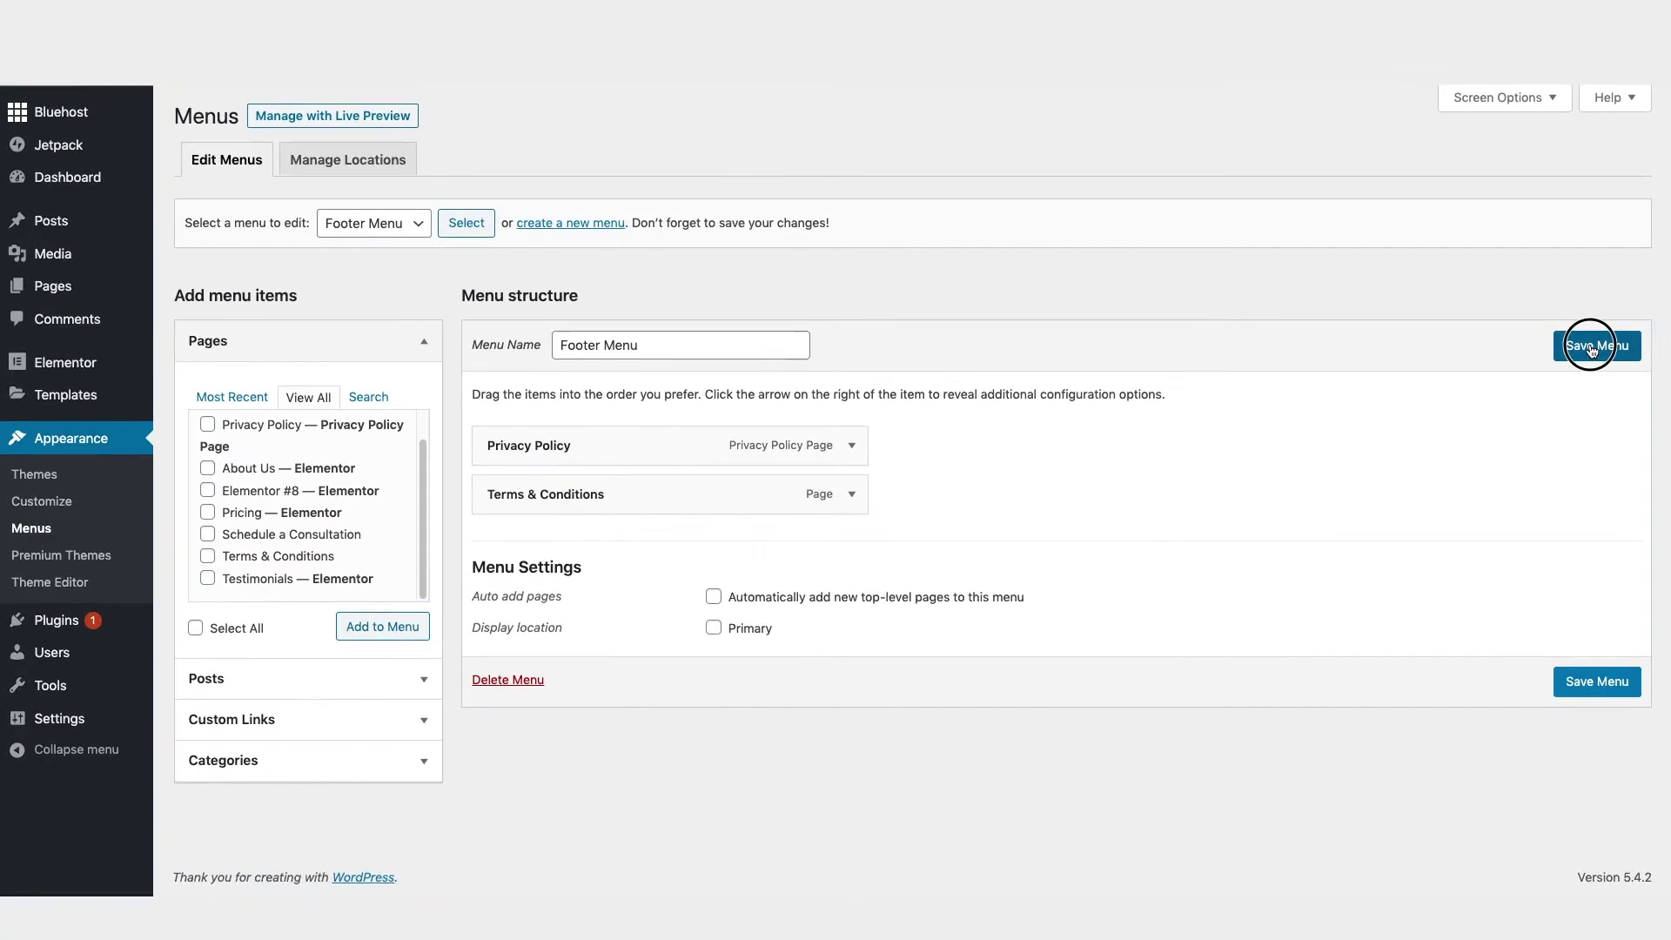
pyautogui.click(1593, 347)
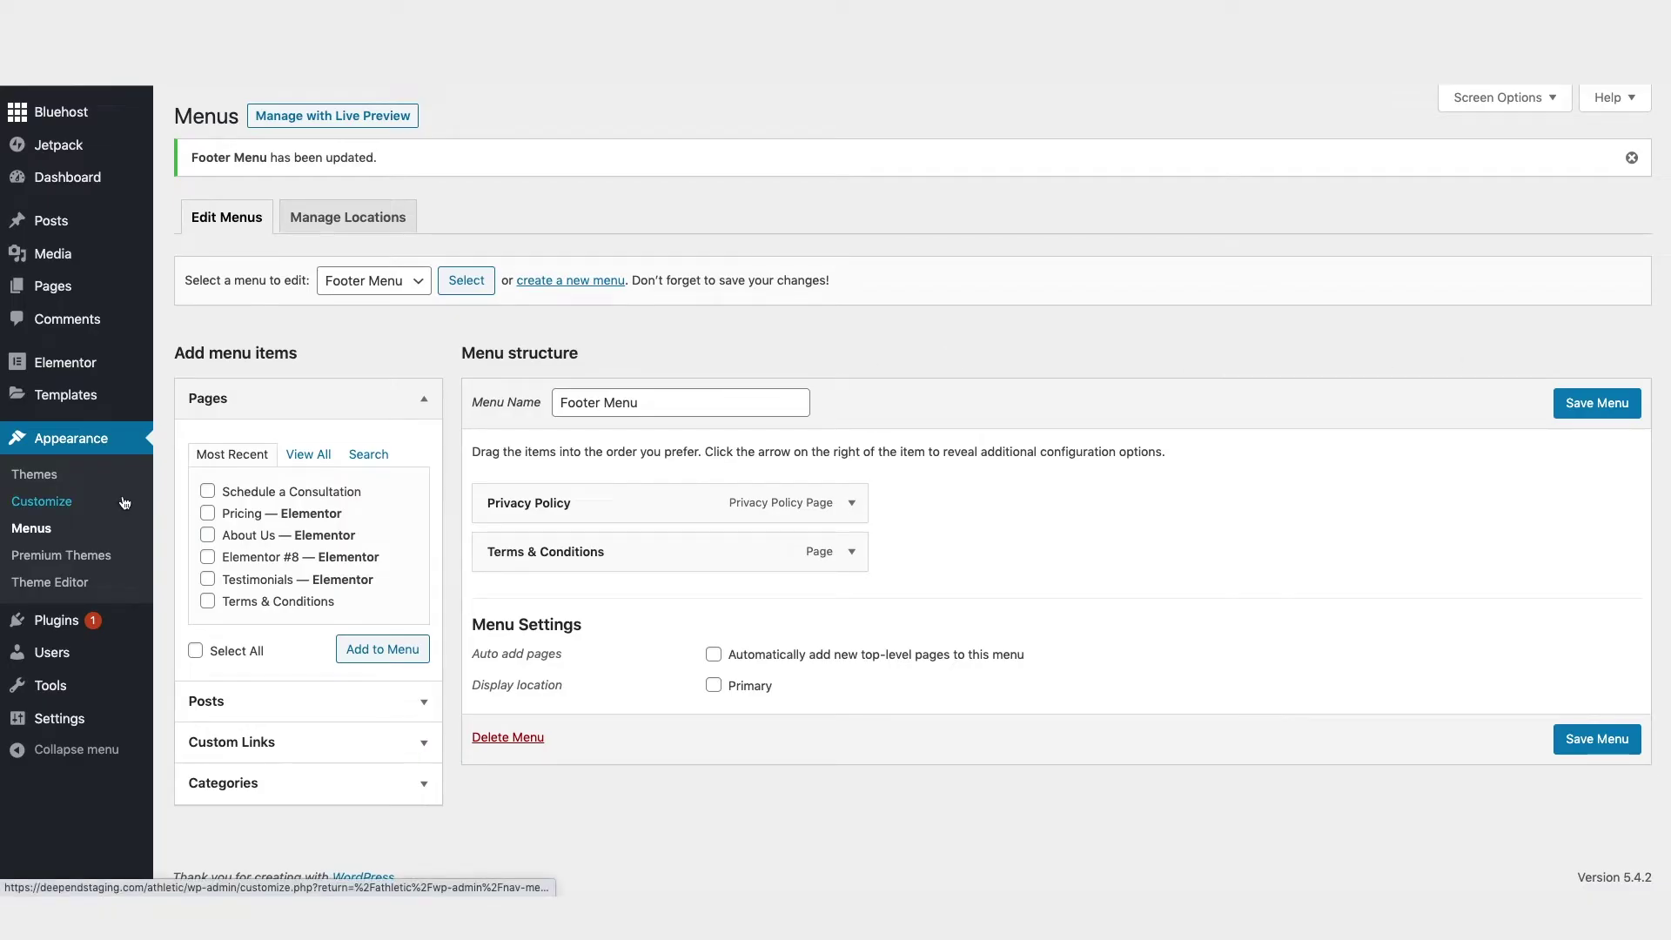
# Search the plugin directory for an Elementor header plugin and install "Elementor – Header, Footer & Blocks Template".
pyautogui.moveTo(39, 621)
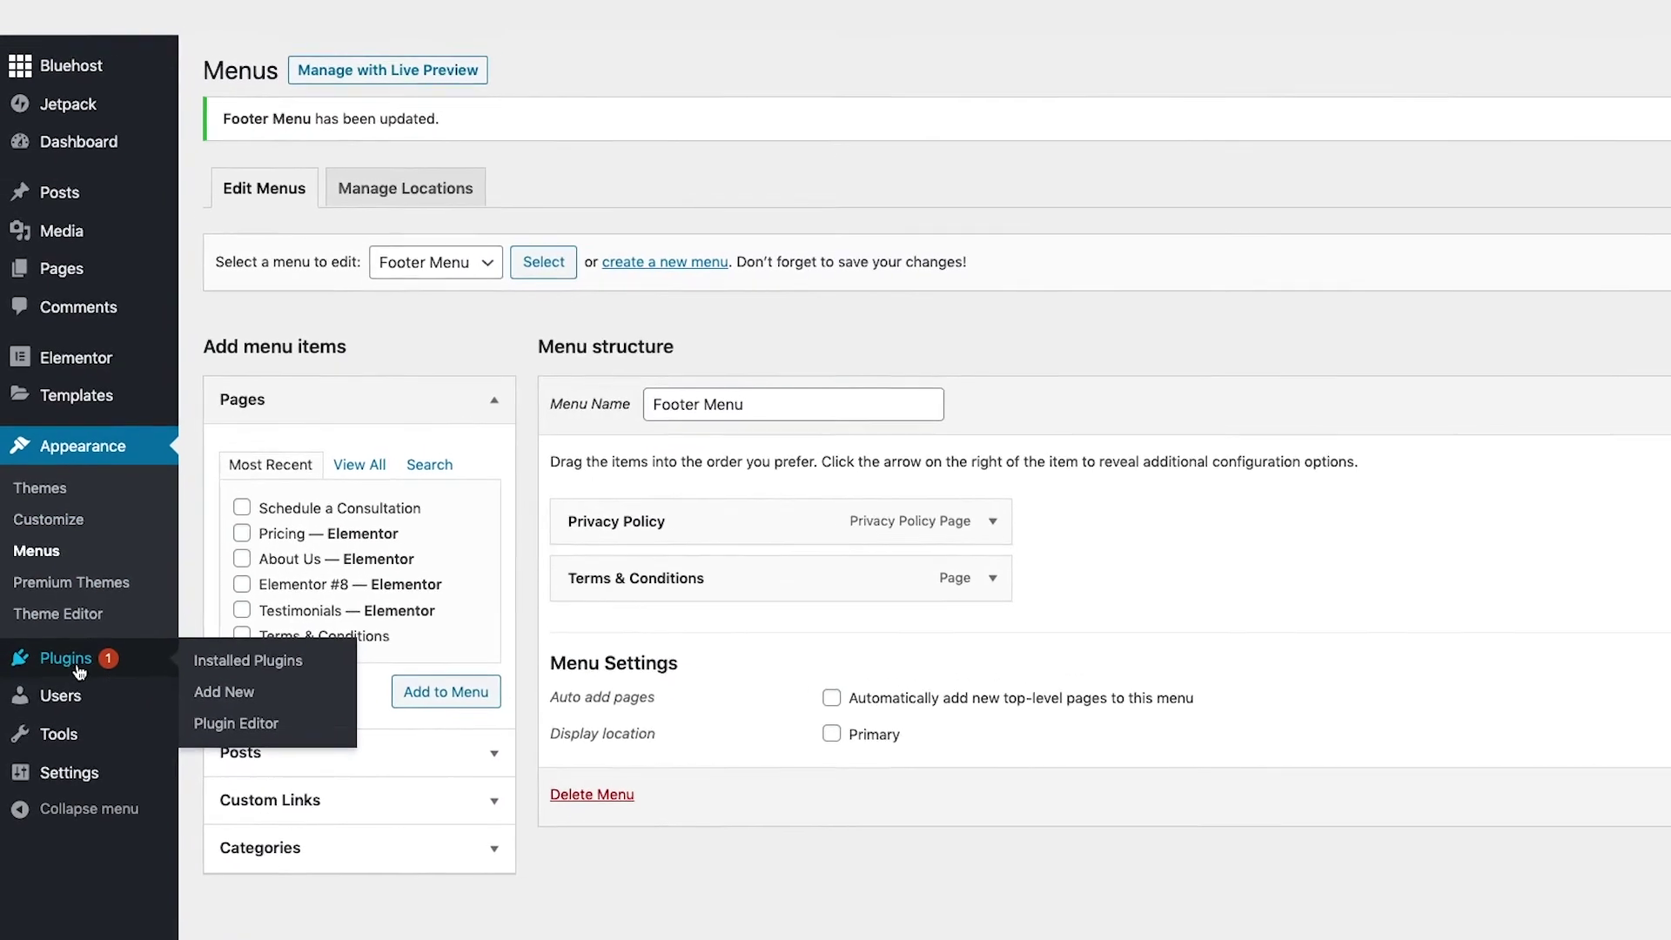
pyautogui.click(250, 727)
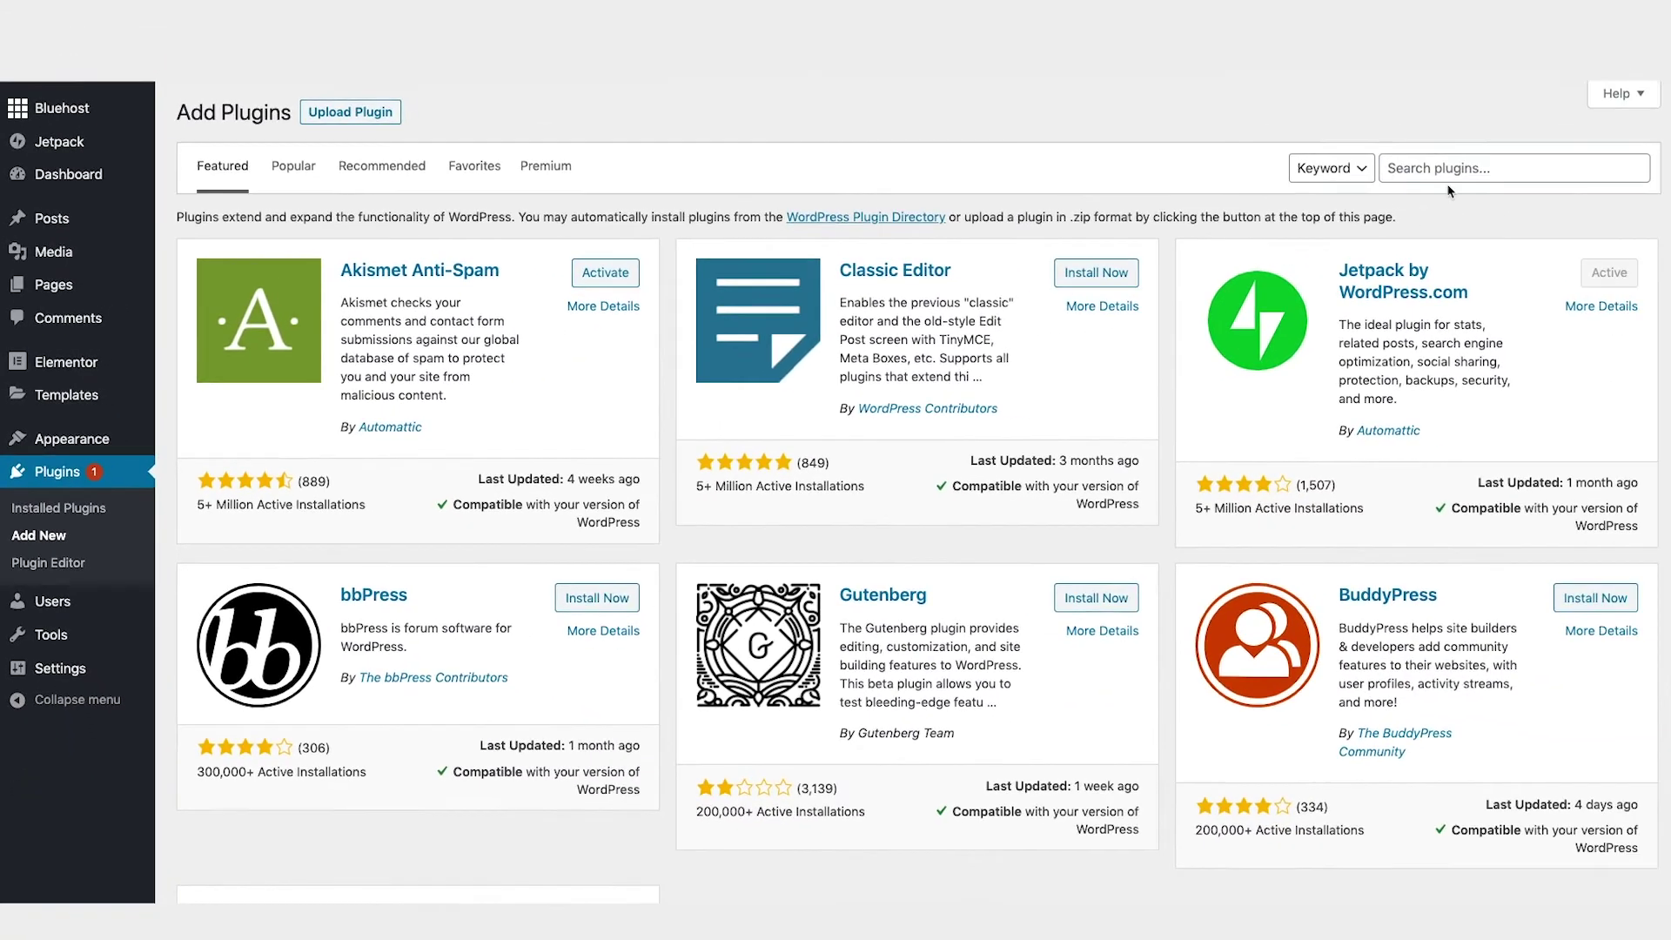
pyautogui.click(1440, 169)
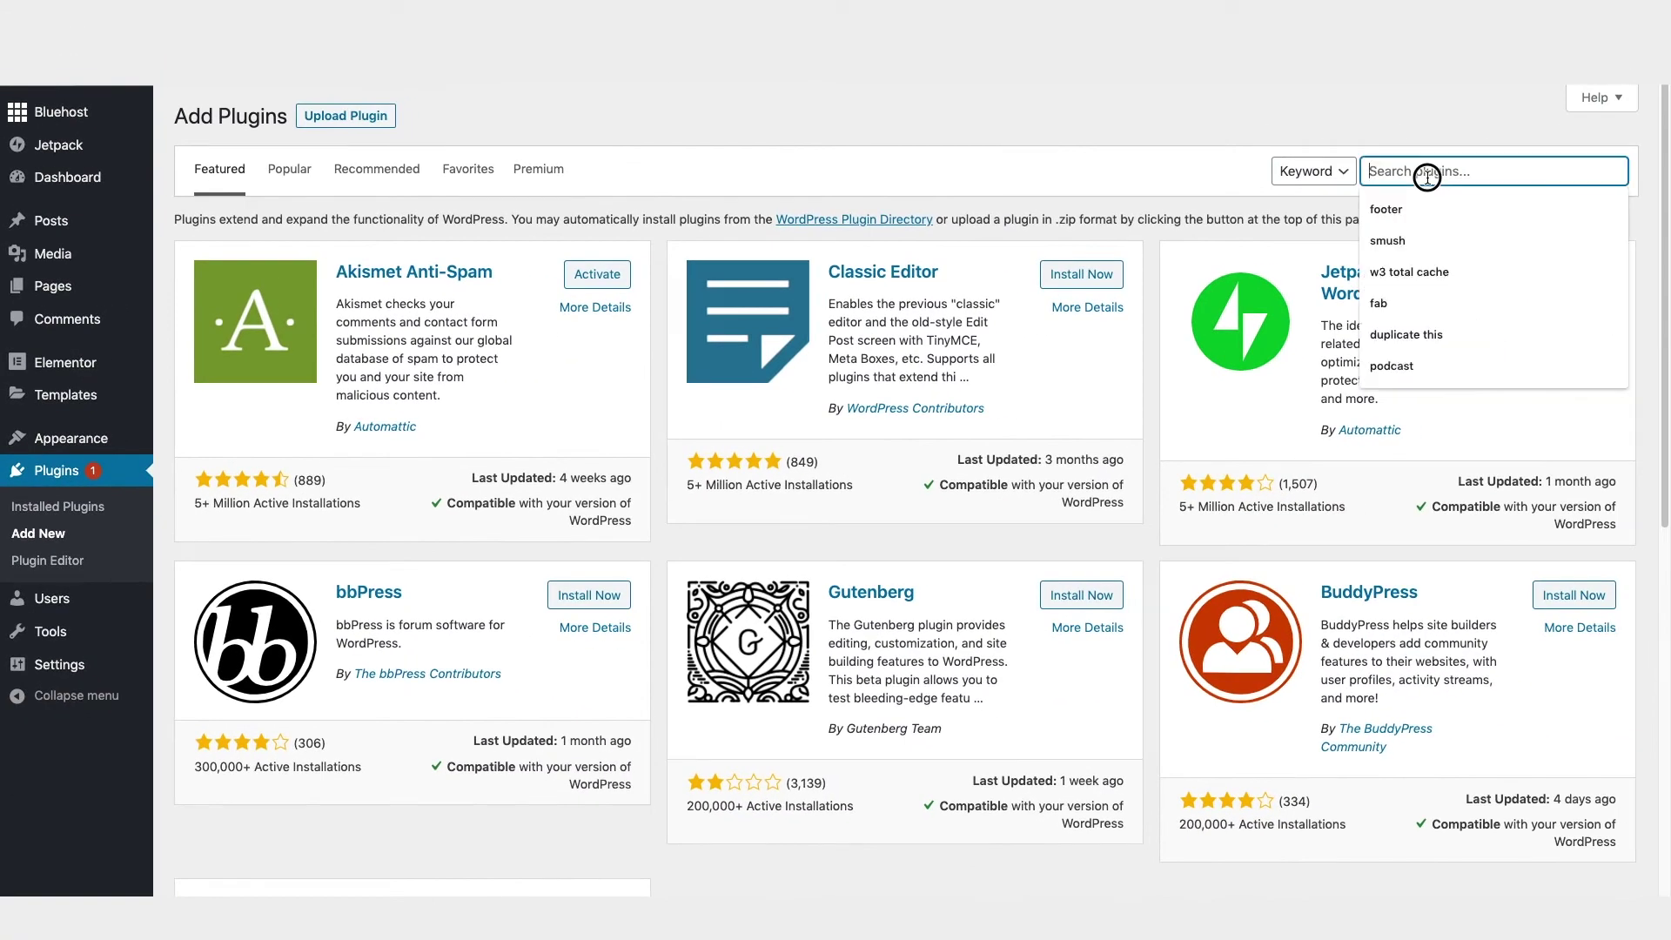
pyautogui.write('elementor he')
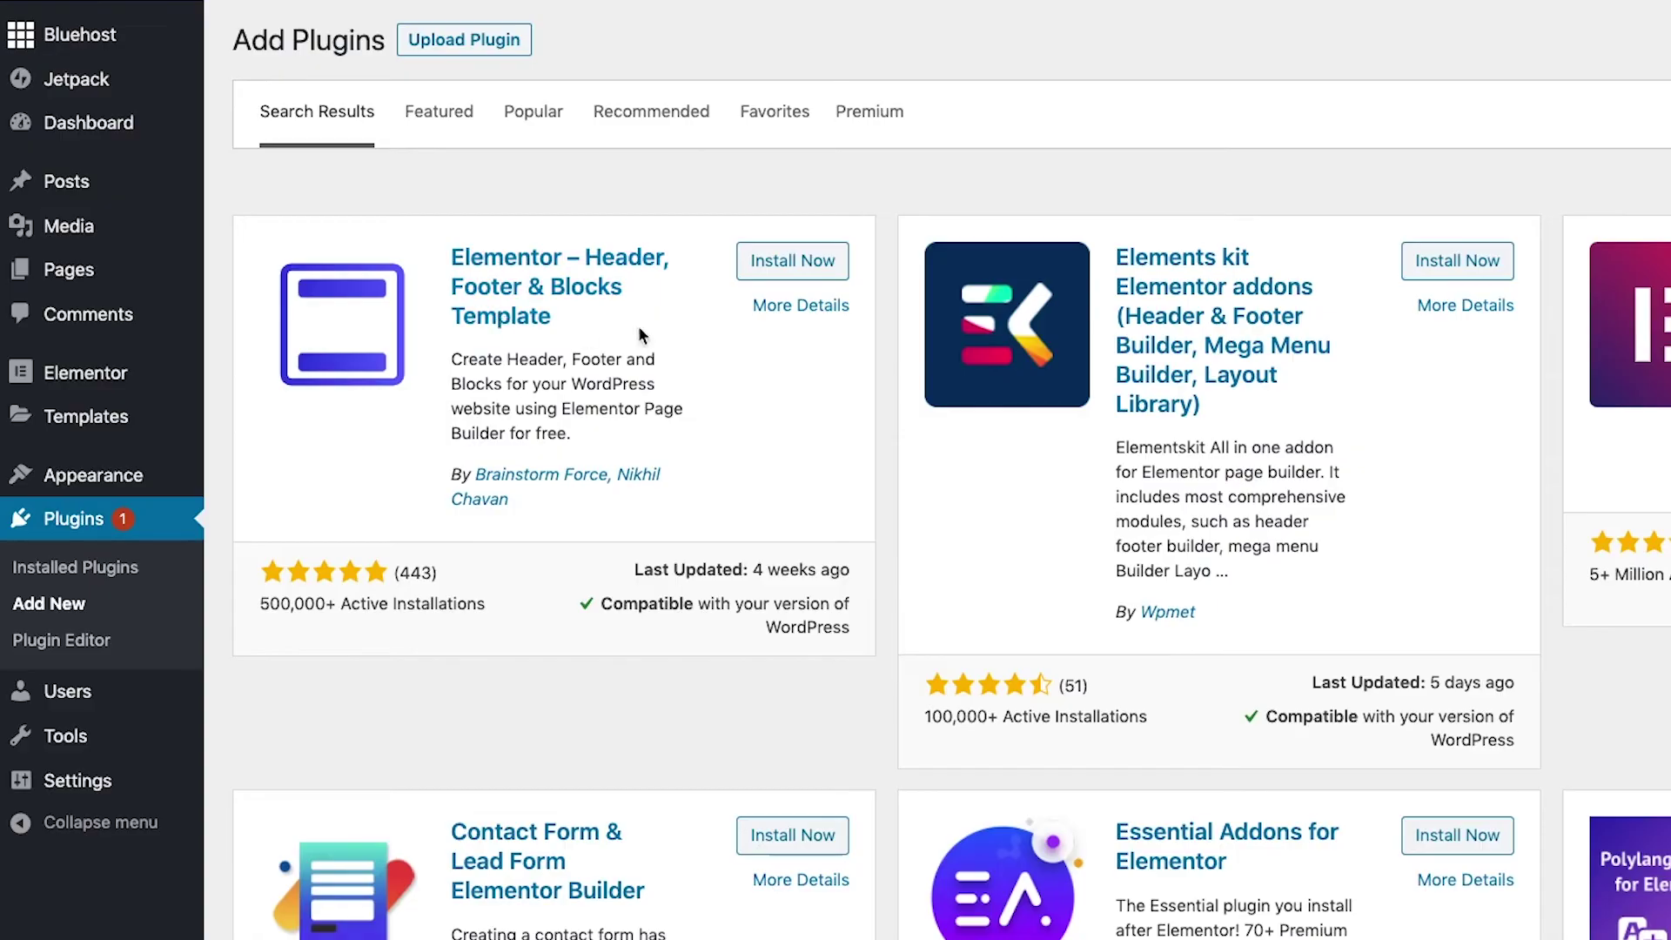
pyautogui.click(803, 275)
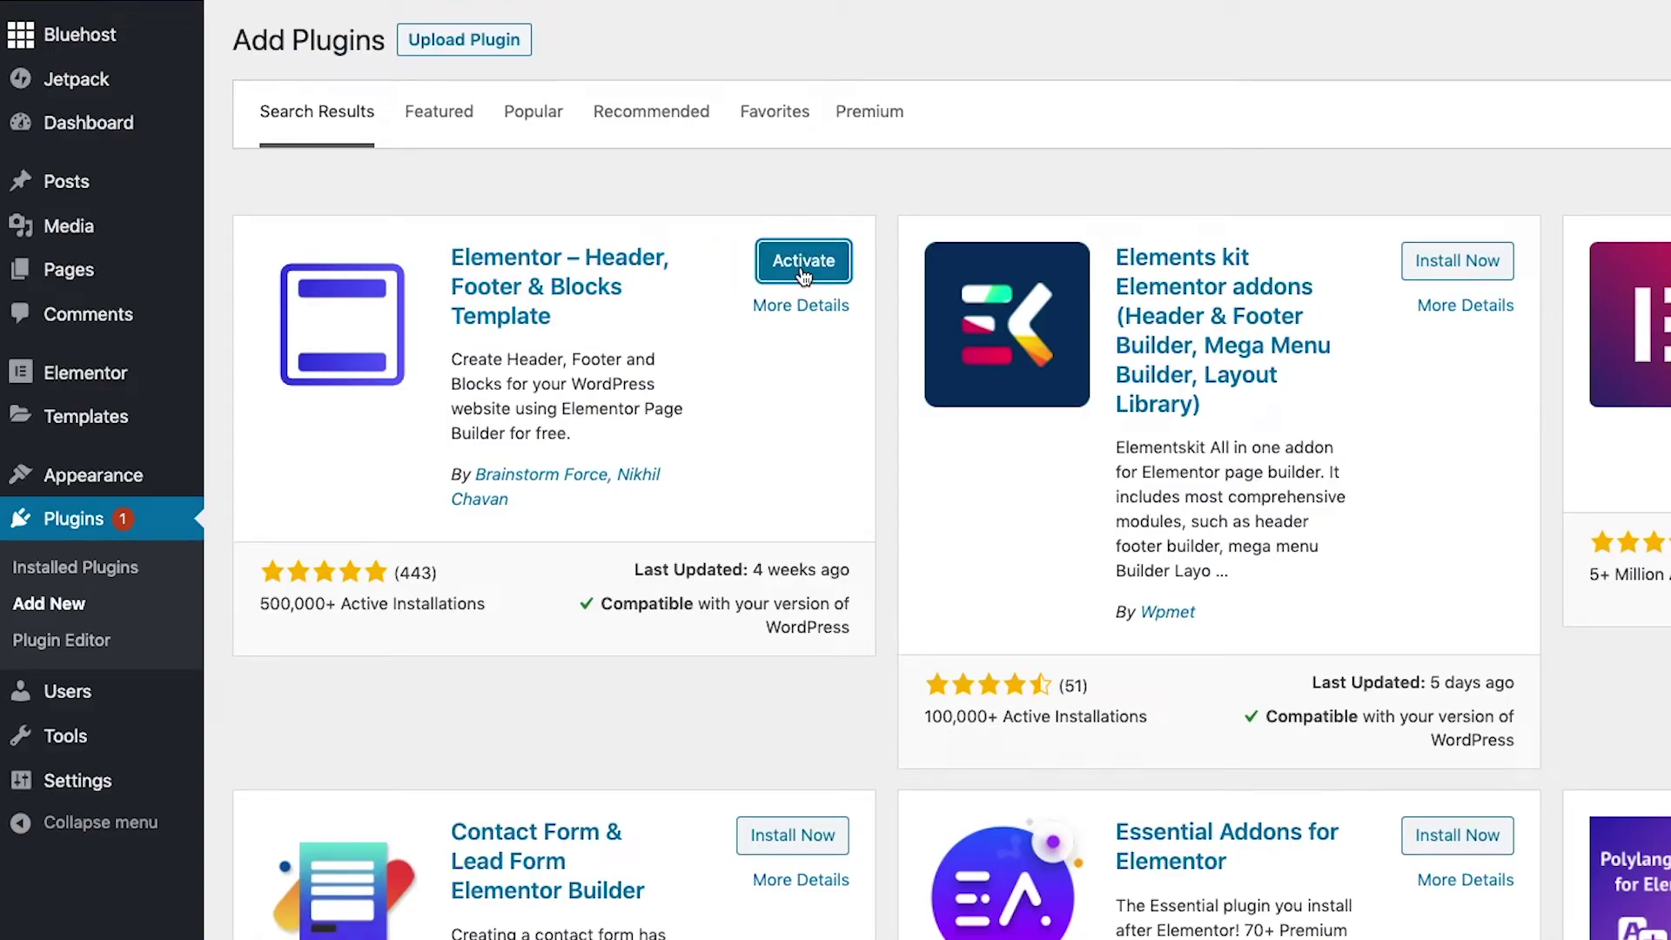
# Activate the "Elementor – Header, Footer & Blocks Template" plugin and start a new Header Footer & Blocks template.
pyautogui.click(802, 265)
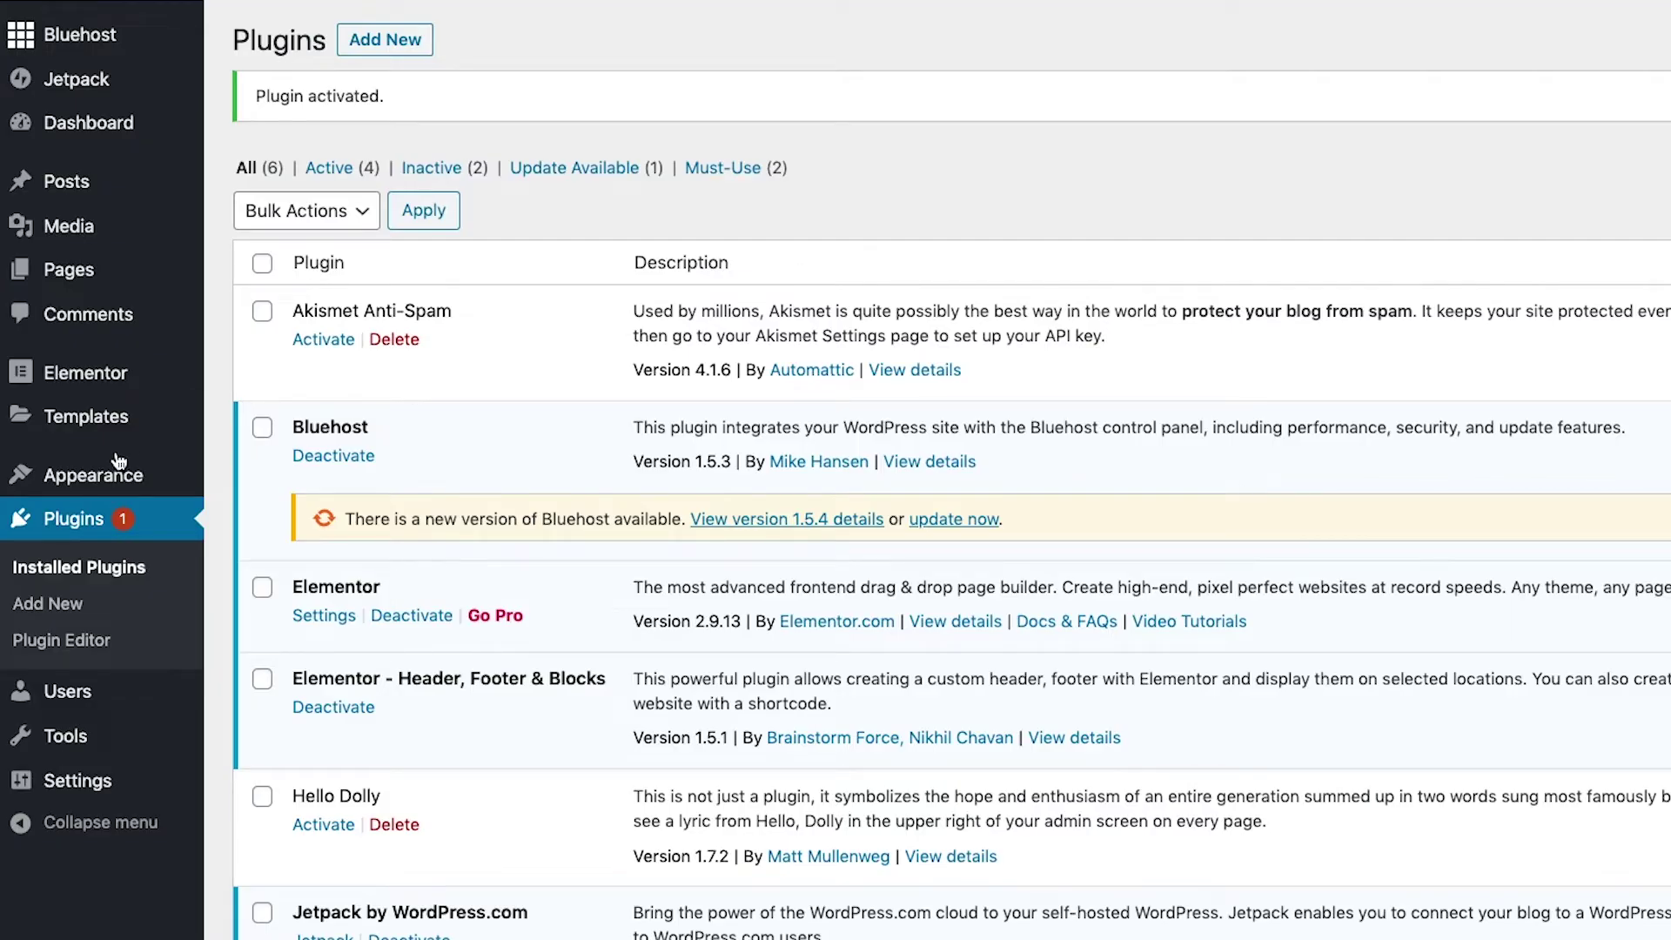
pyautogui.moveTo(97, 487)
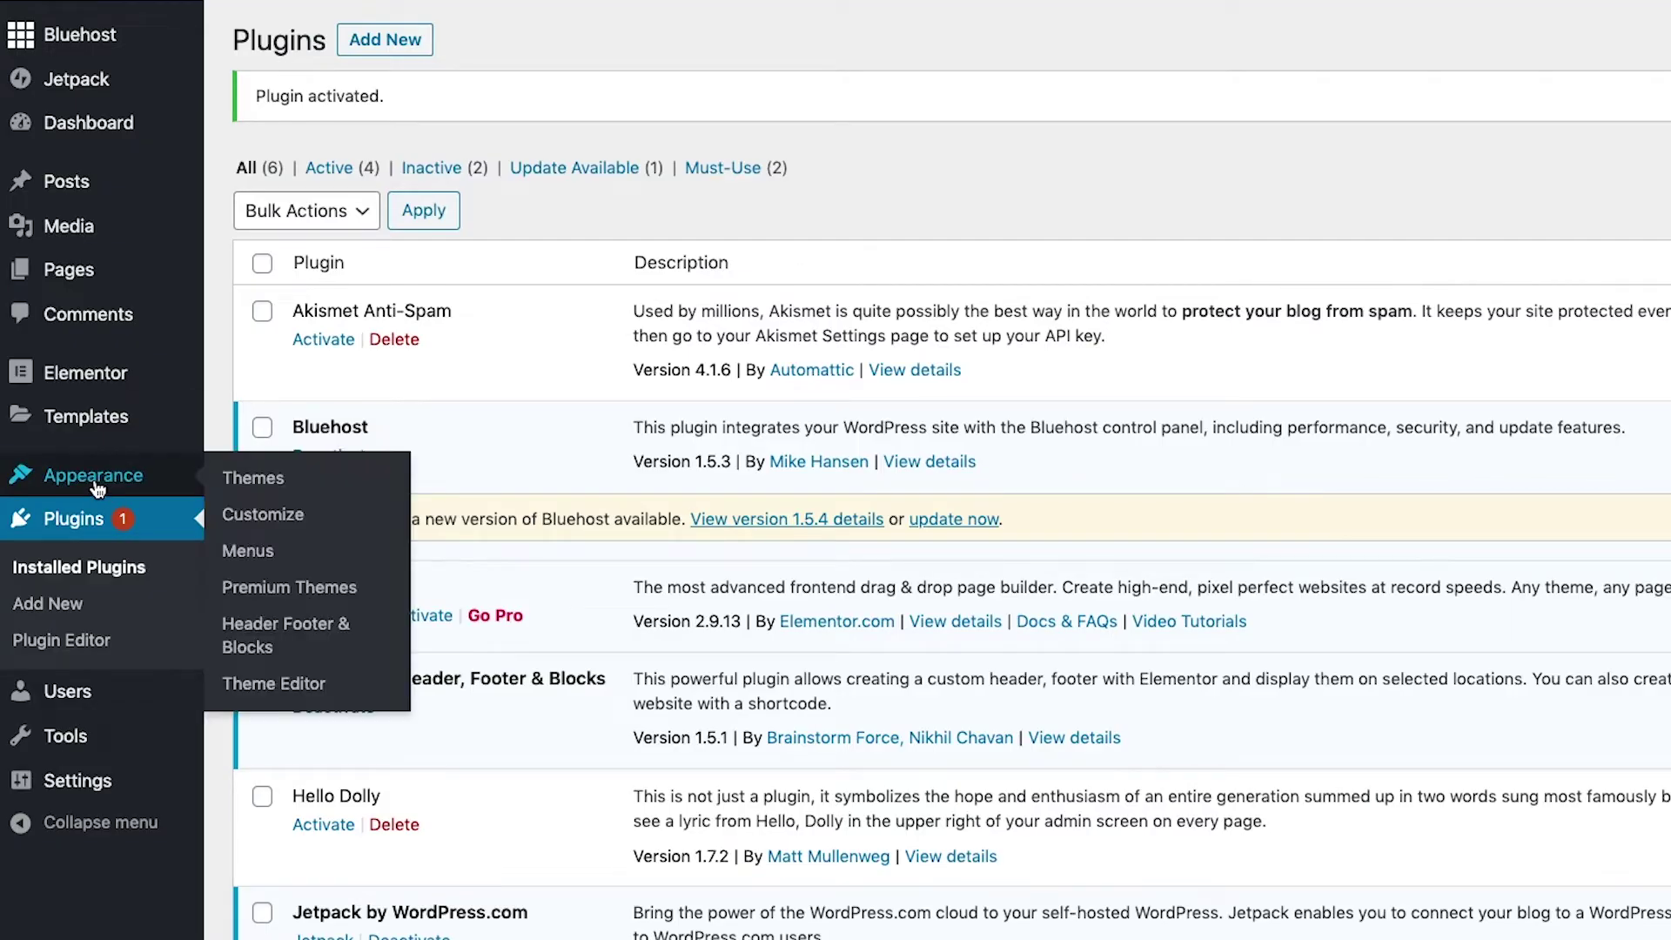
pyautogui.click(253, 638)
pyautogui.click(893, 41)
# Set the template type to Header, display it on the Entire Website, and title it "Header Menu".
pyautogui.click(1016, 398)
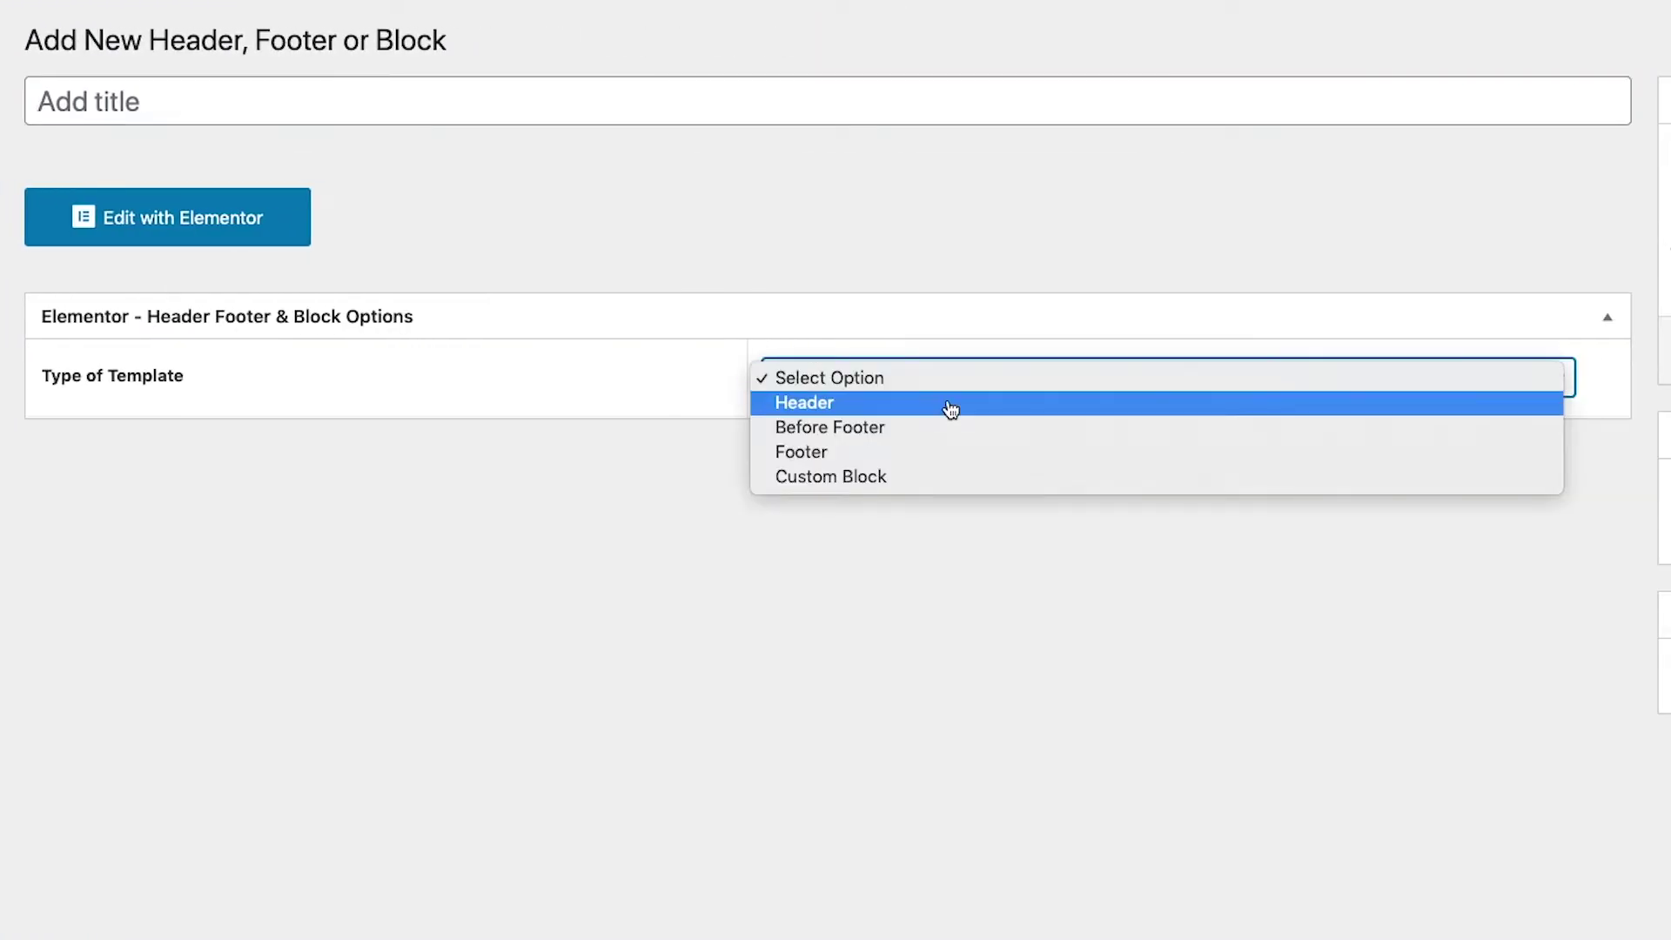
pyautogui.click(1009, 410)
pyautogui.click(914, 470)
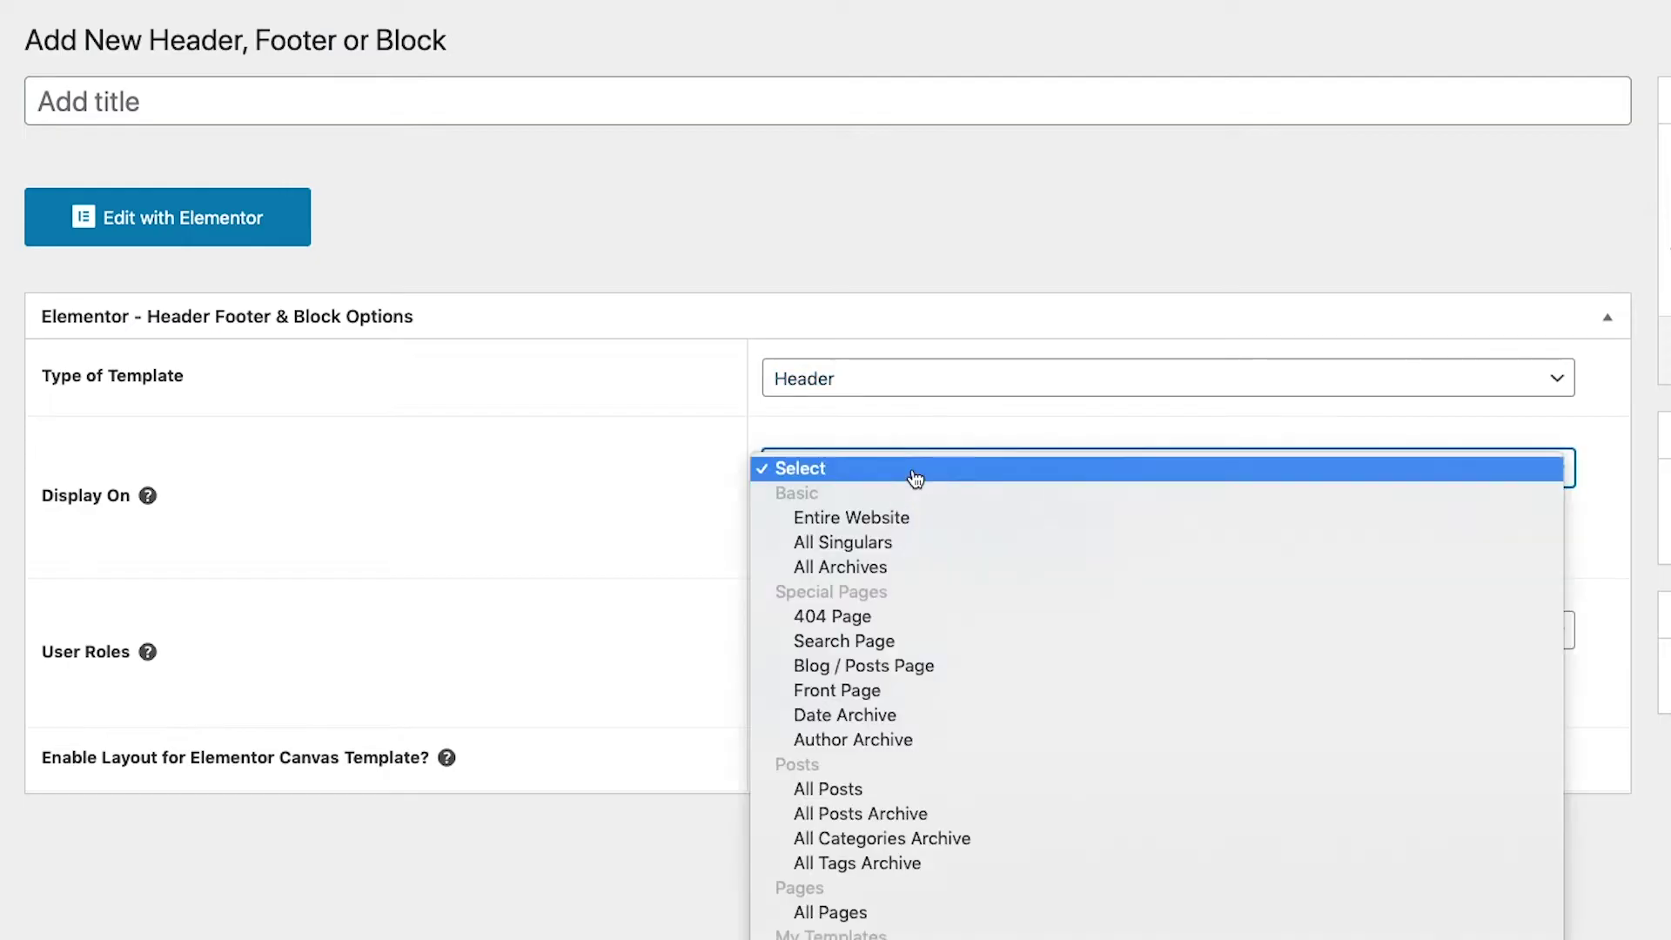
pyautogui.click(908, 520)
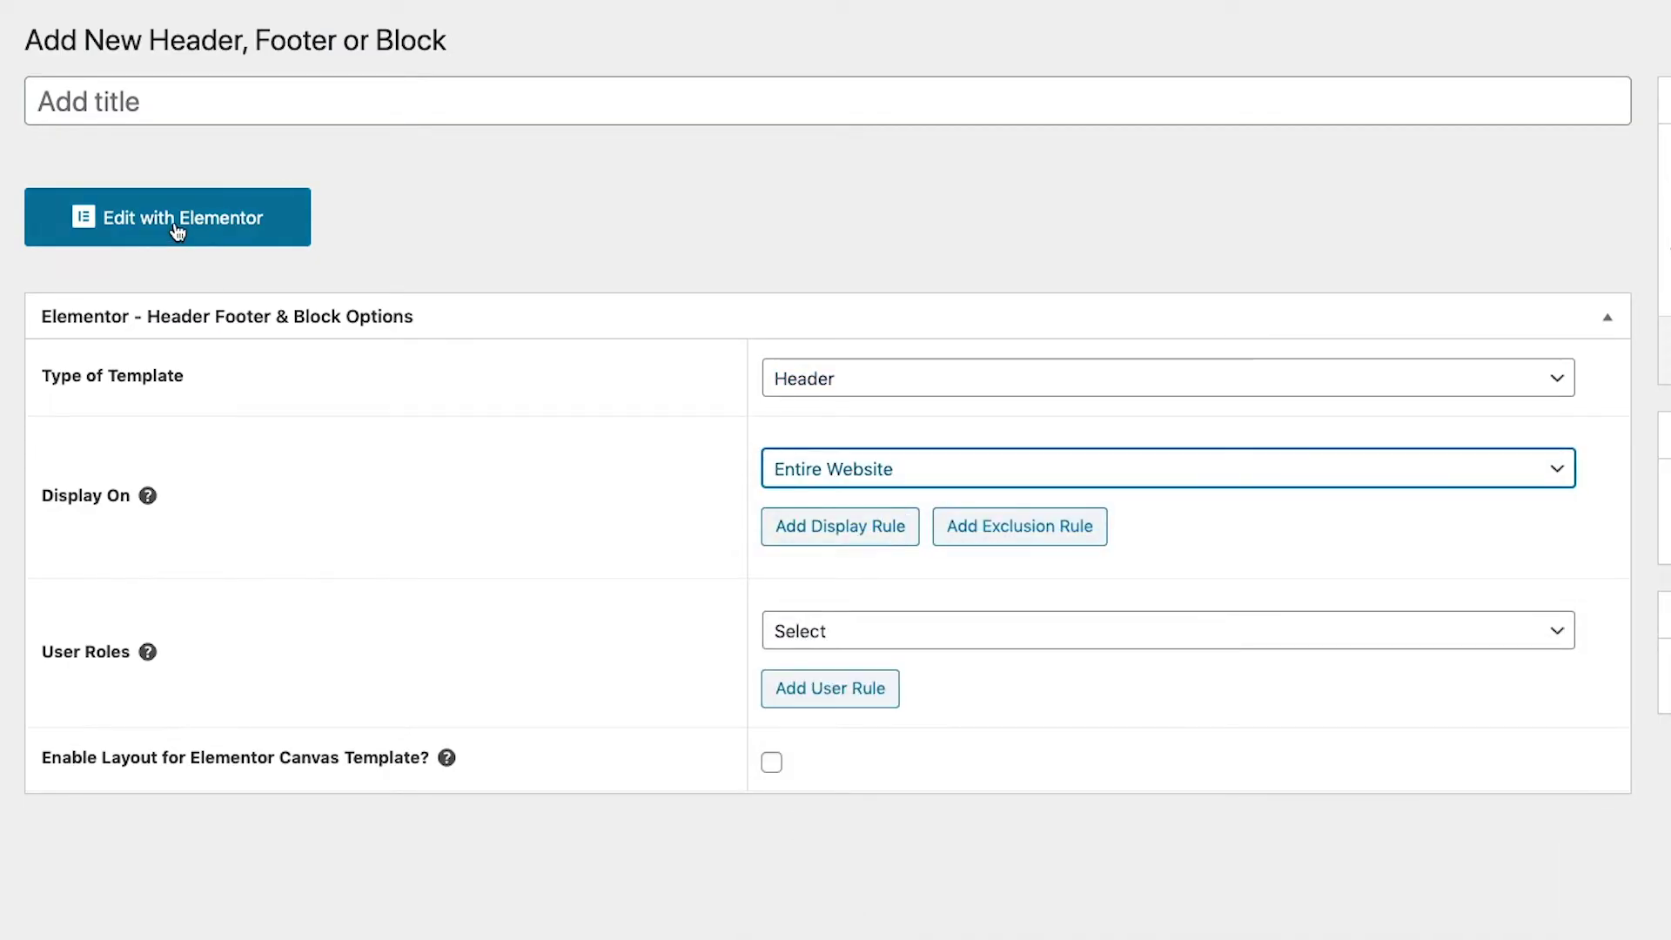
pyautogui.click(154, 104)
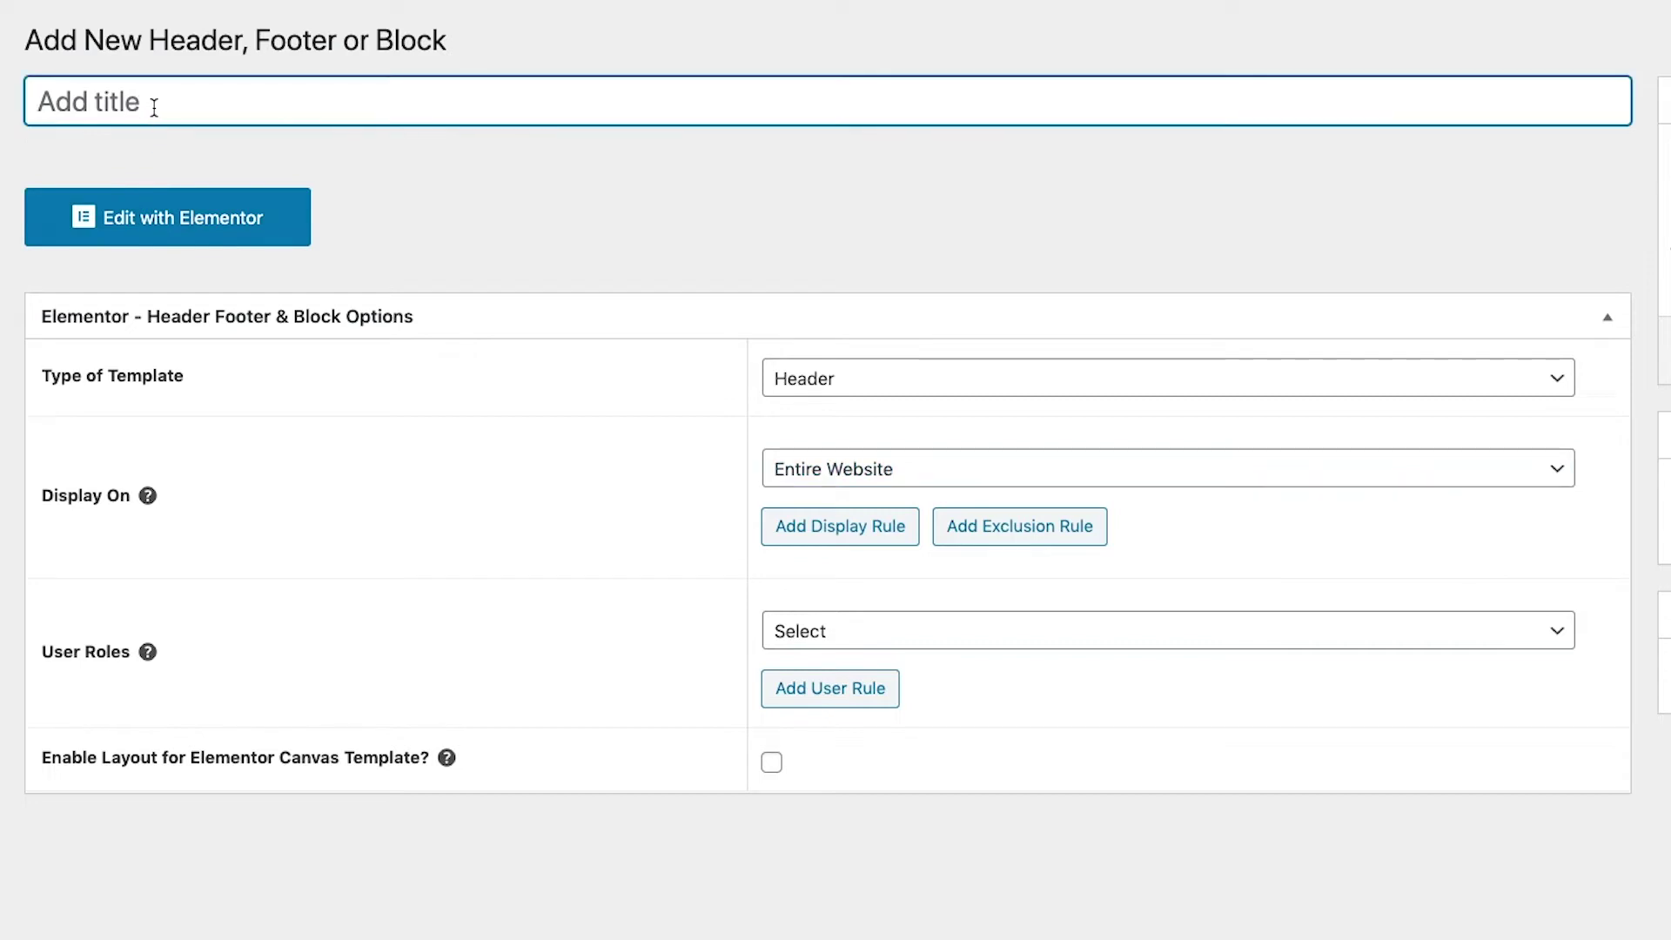
pyautogui.write('Header Menu')
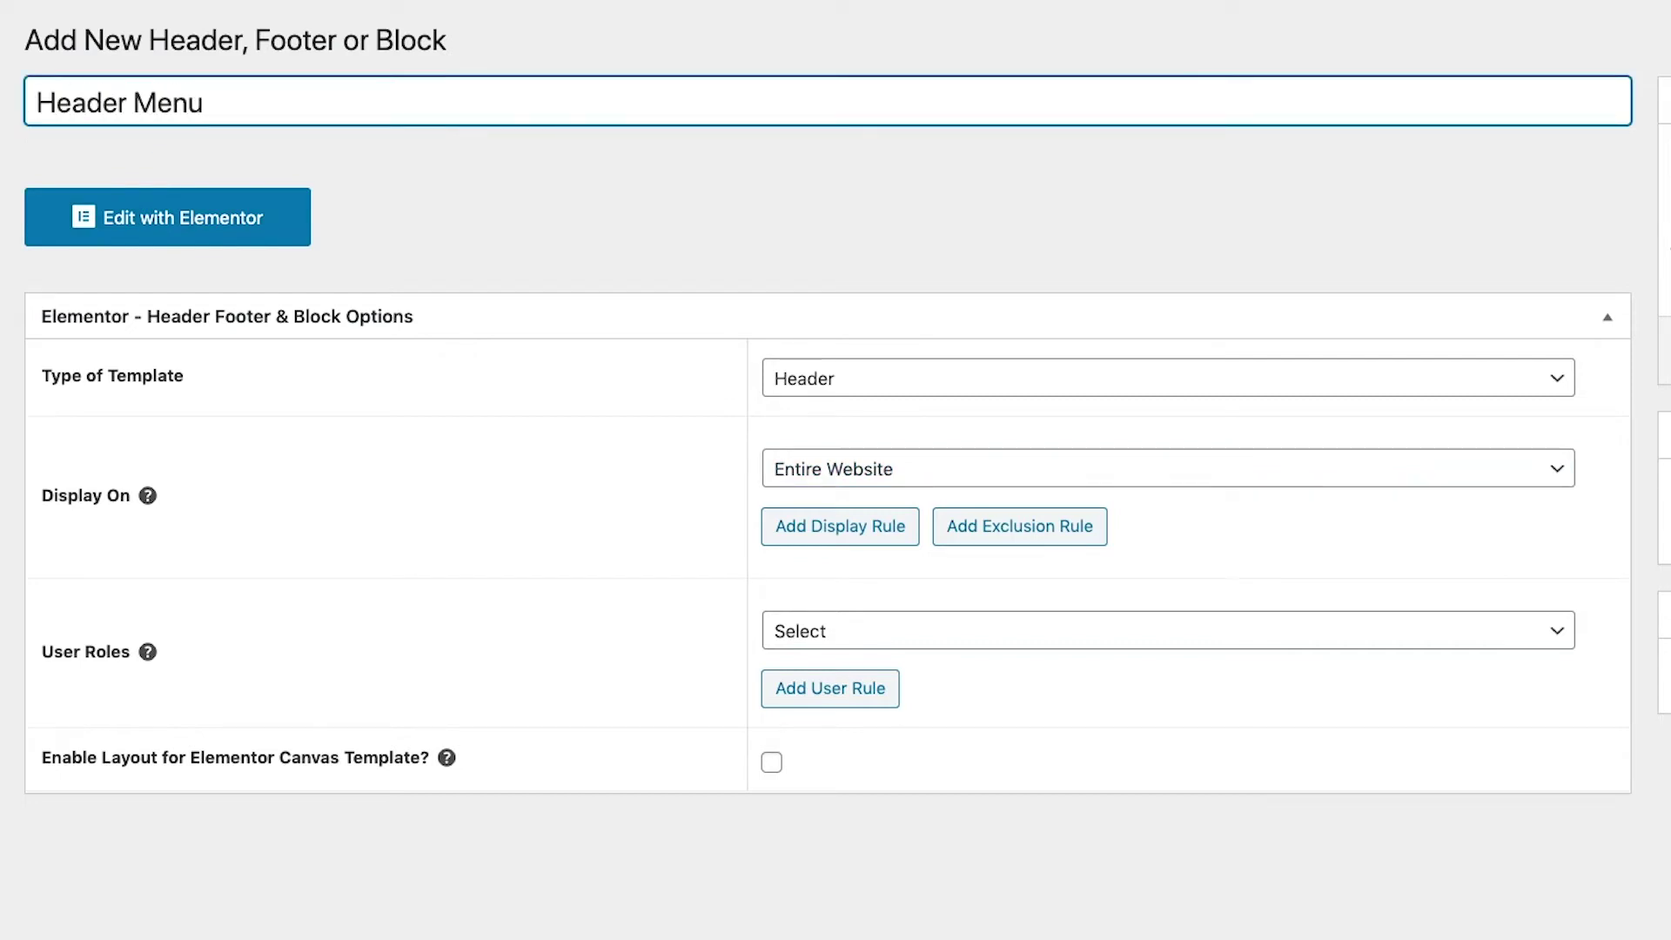
# Open the template for editing in Elementor and add a section of three equal columns with an Image widget in the first column.
pyautogui.click(148, 218)
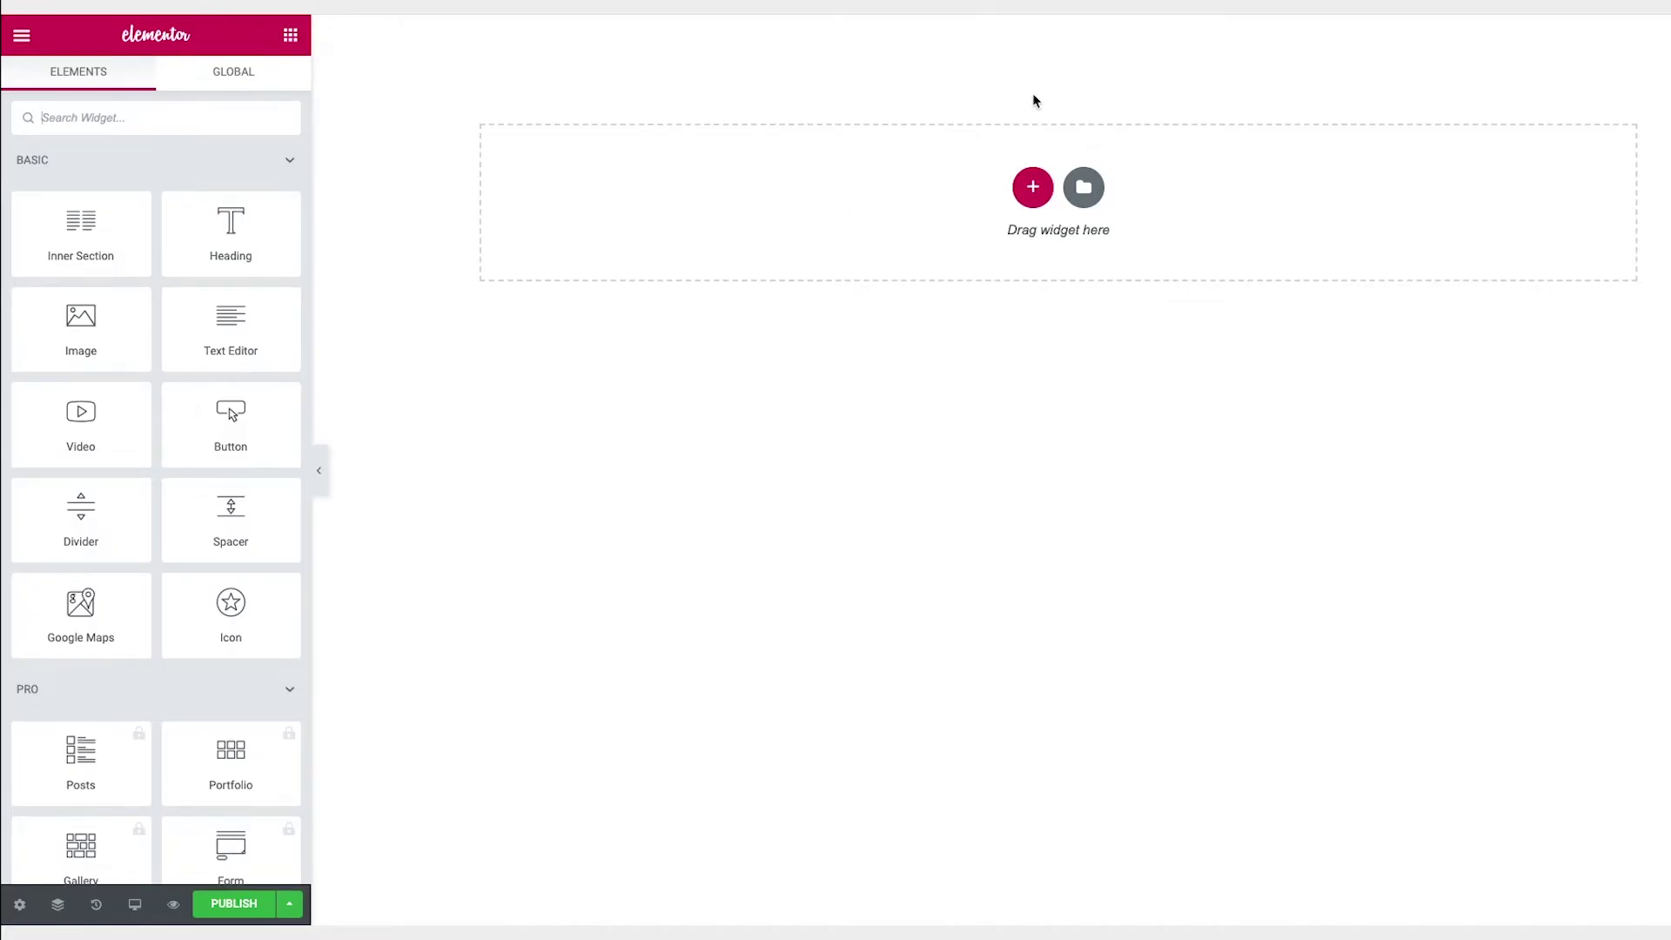
pyautogui.click(1034, 194)
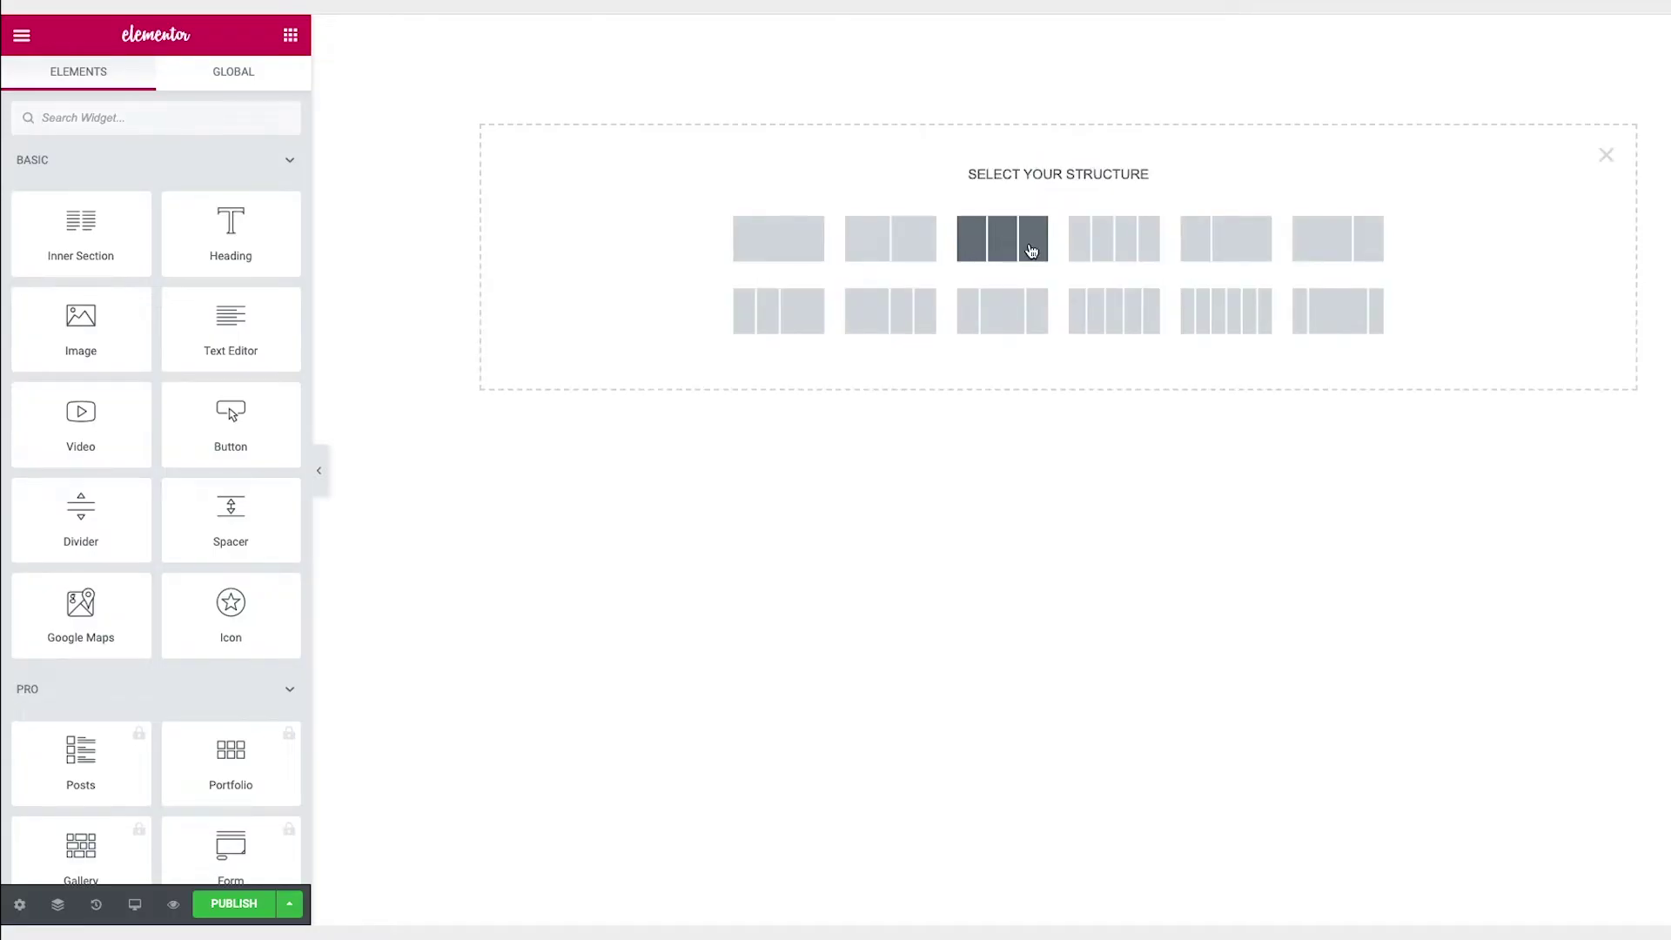
pyautogui.click(1031, 252)
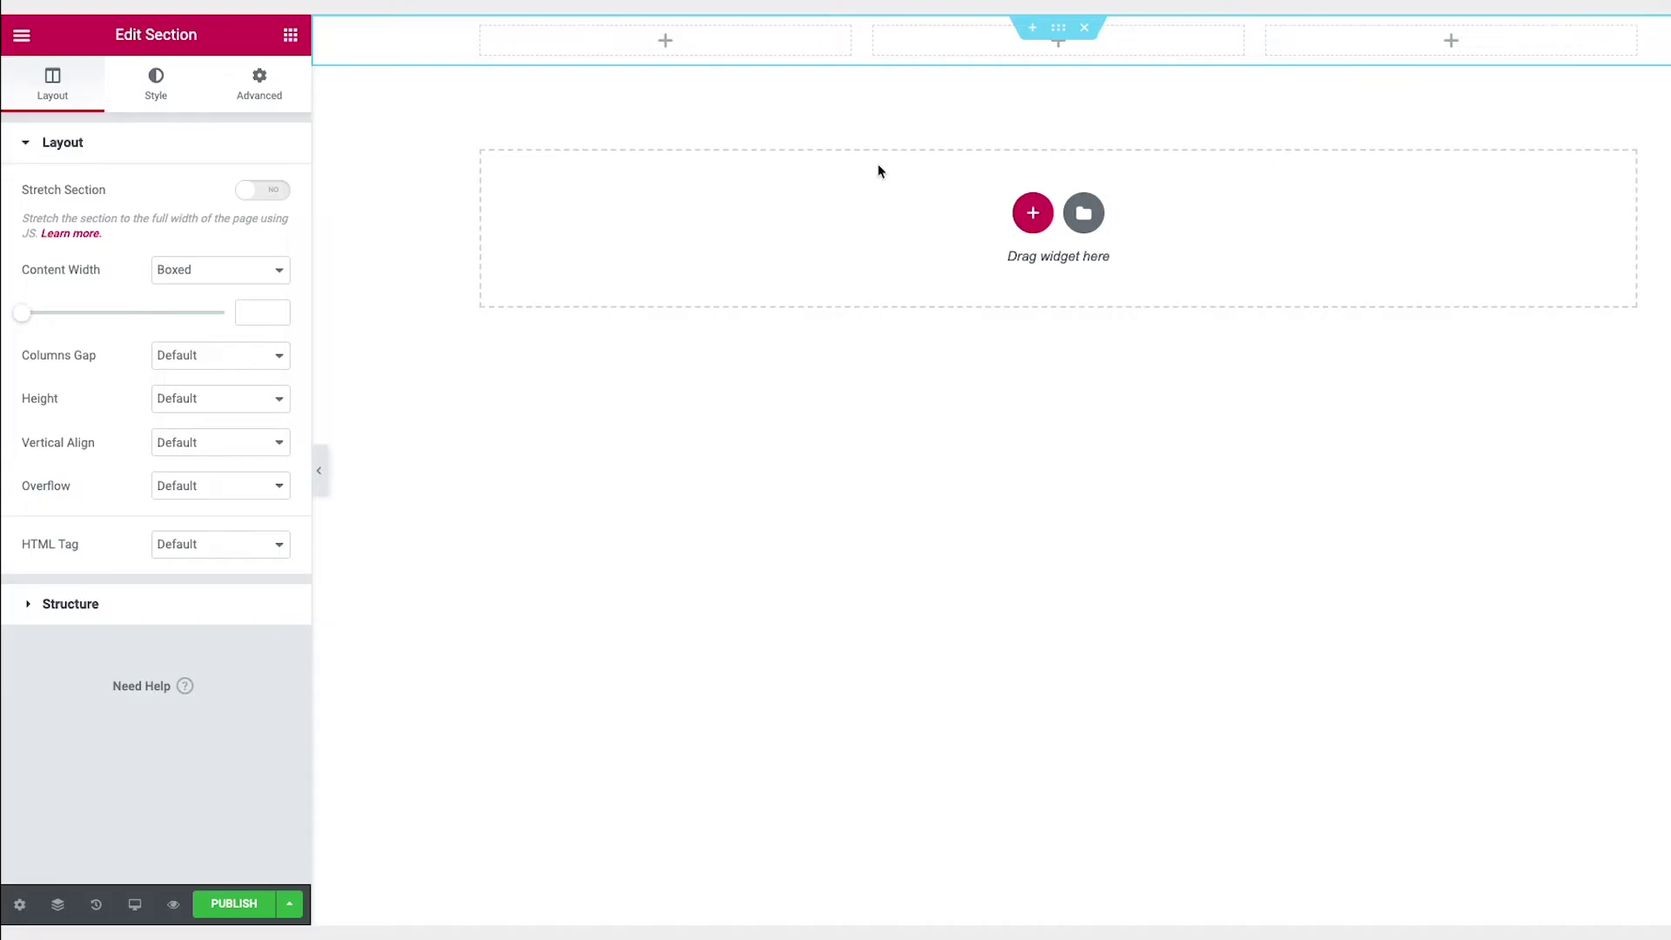
pyautogui.click(291, 38)
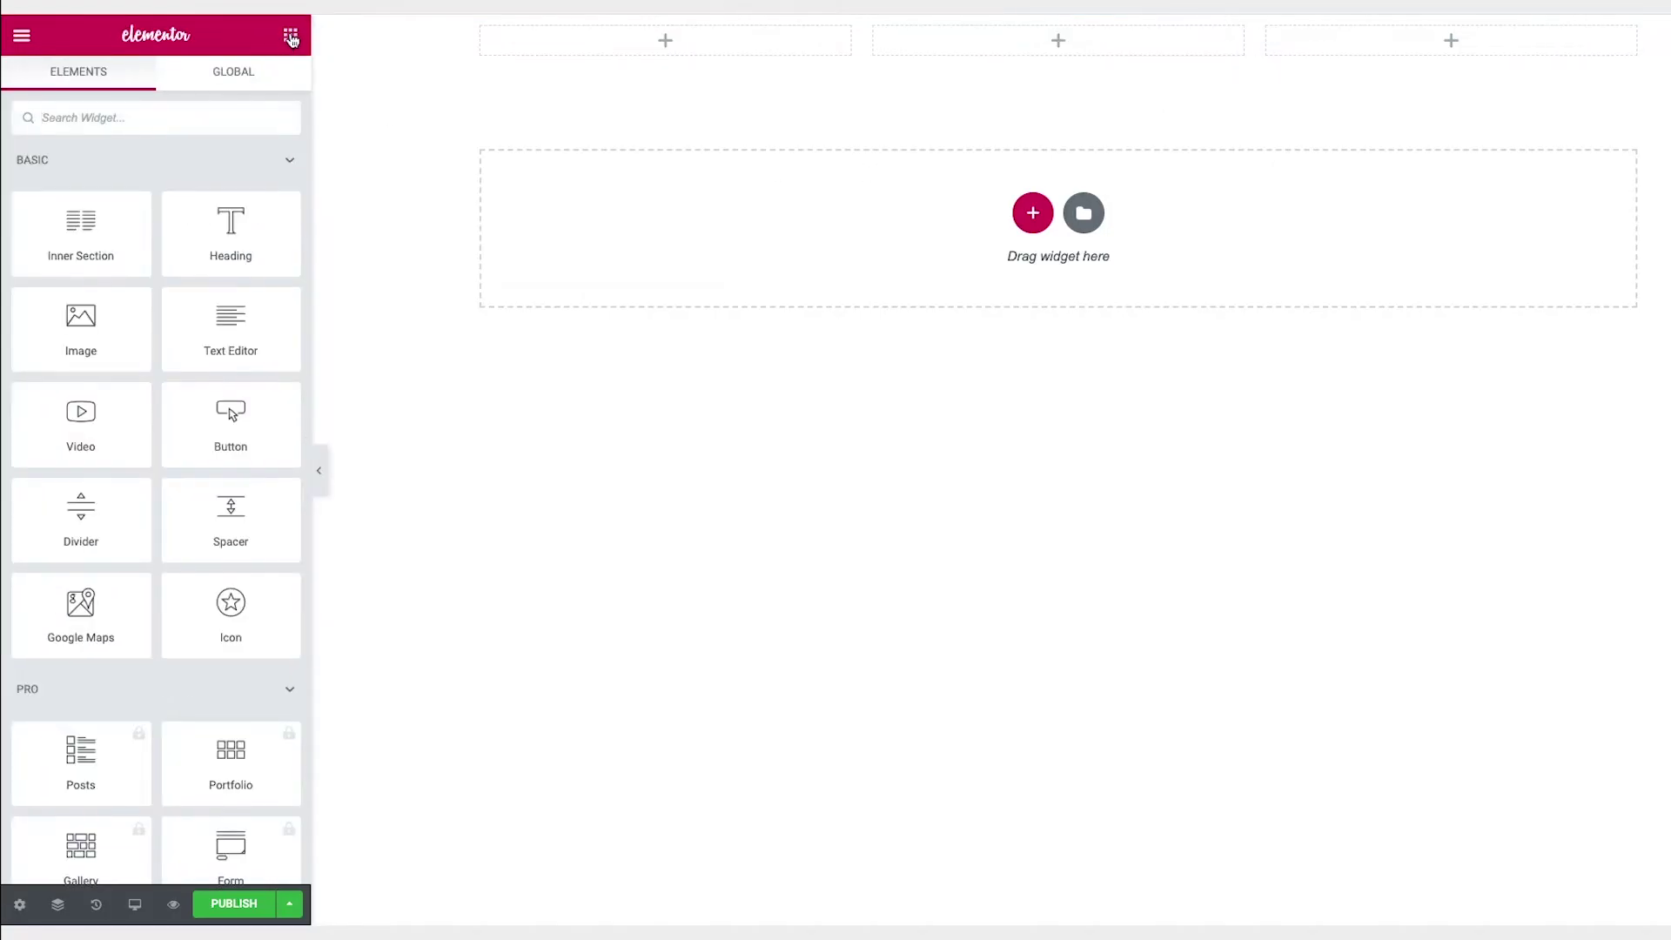
pyautogui.moveTo(81, 324); pyautogui.dragTo(631, 48)
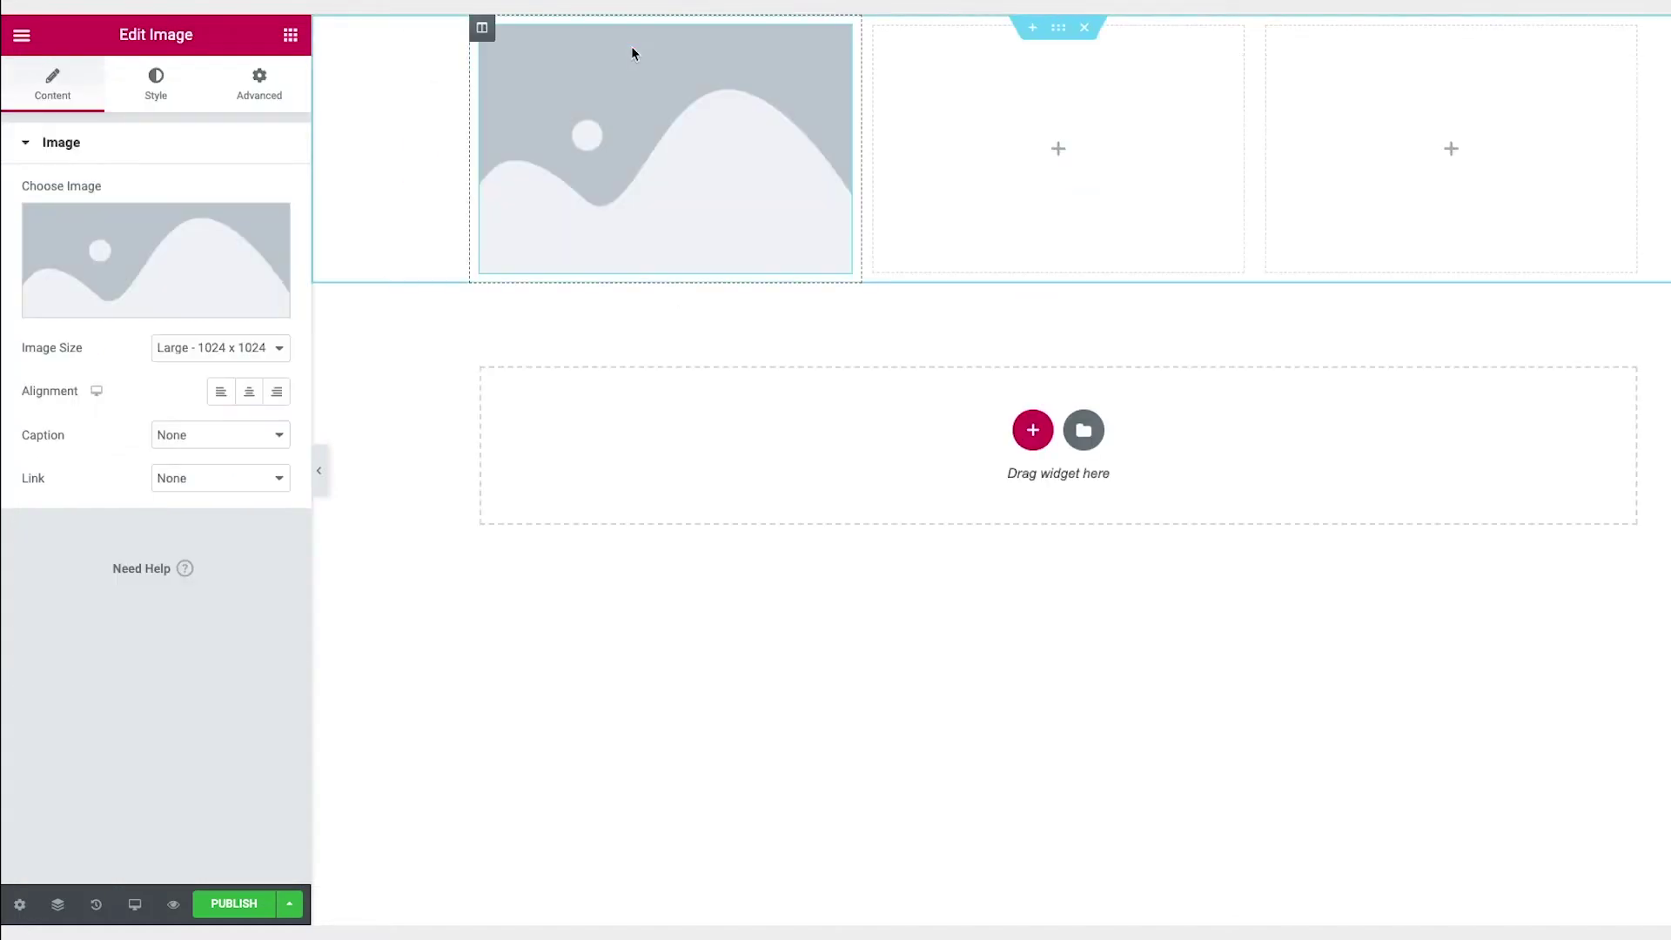
# Place a Navigation Menu widget from Header, Footer & Blocks in the middle column and make it show the Header Menu.
pyautogui.click(292, 39)
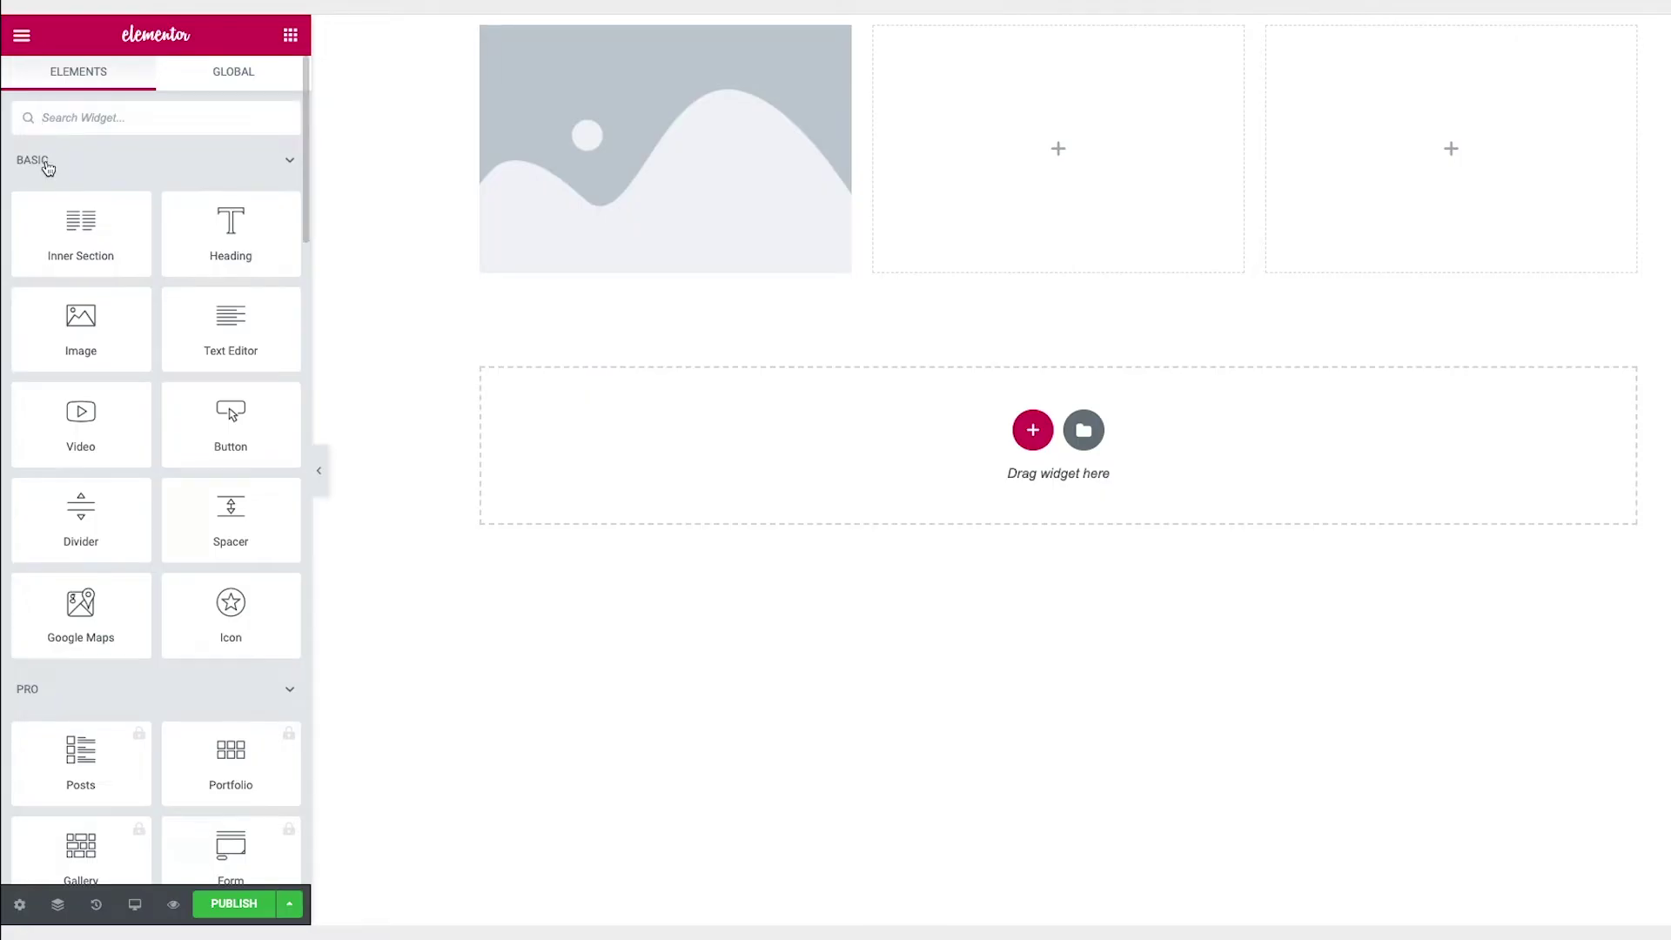
pyautogui.click(83, 166)
pyautogui.click(82, 217)
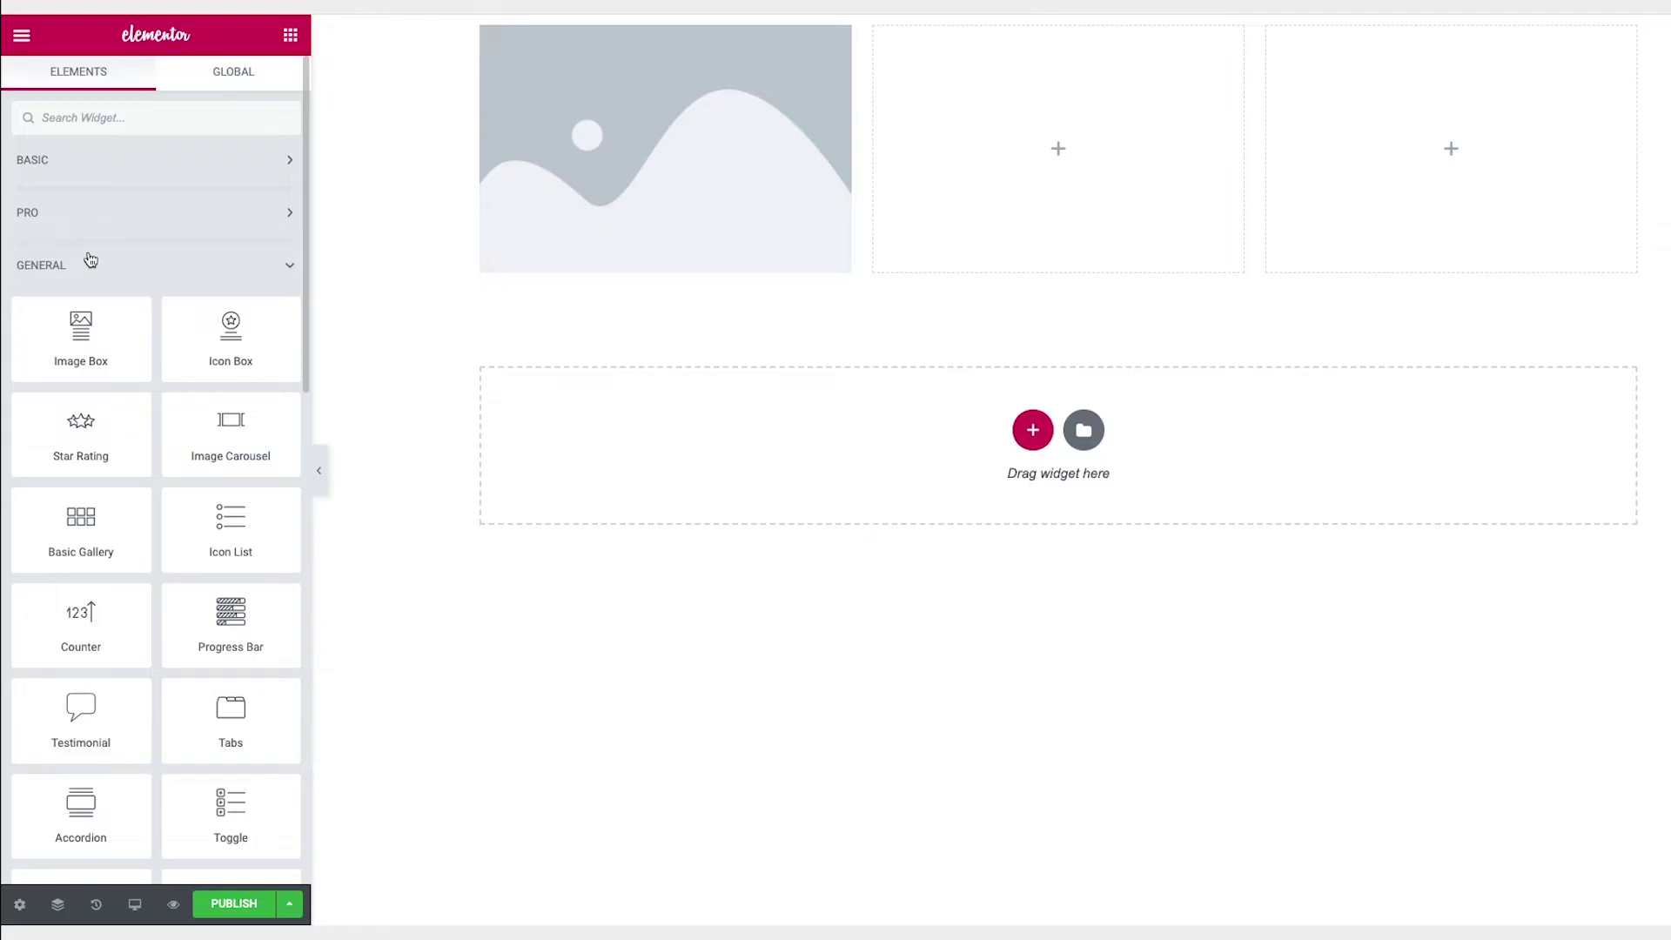
pyautogui.click(91, 271)
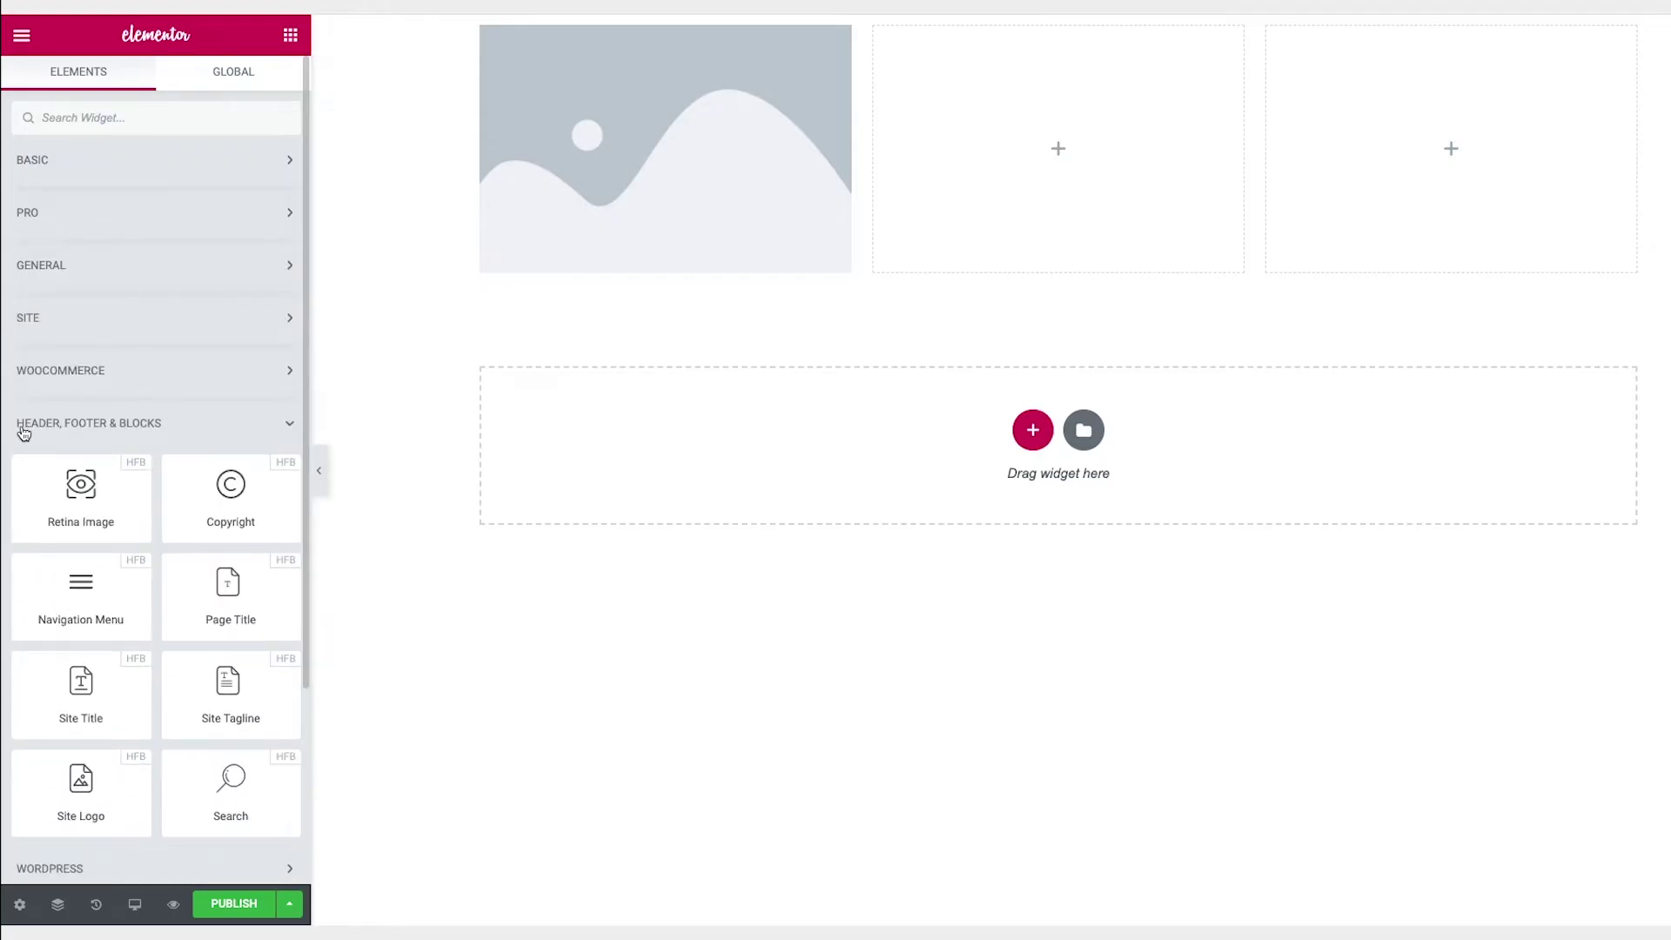
pyautogui.scroll(-3, 181, 435)
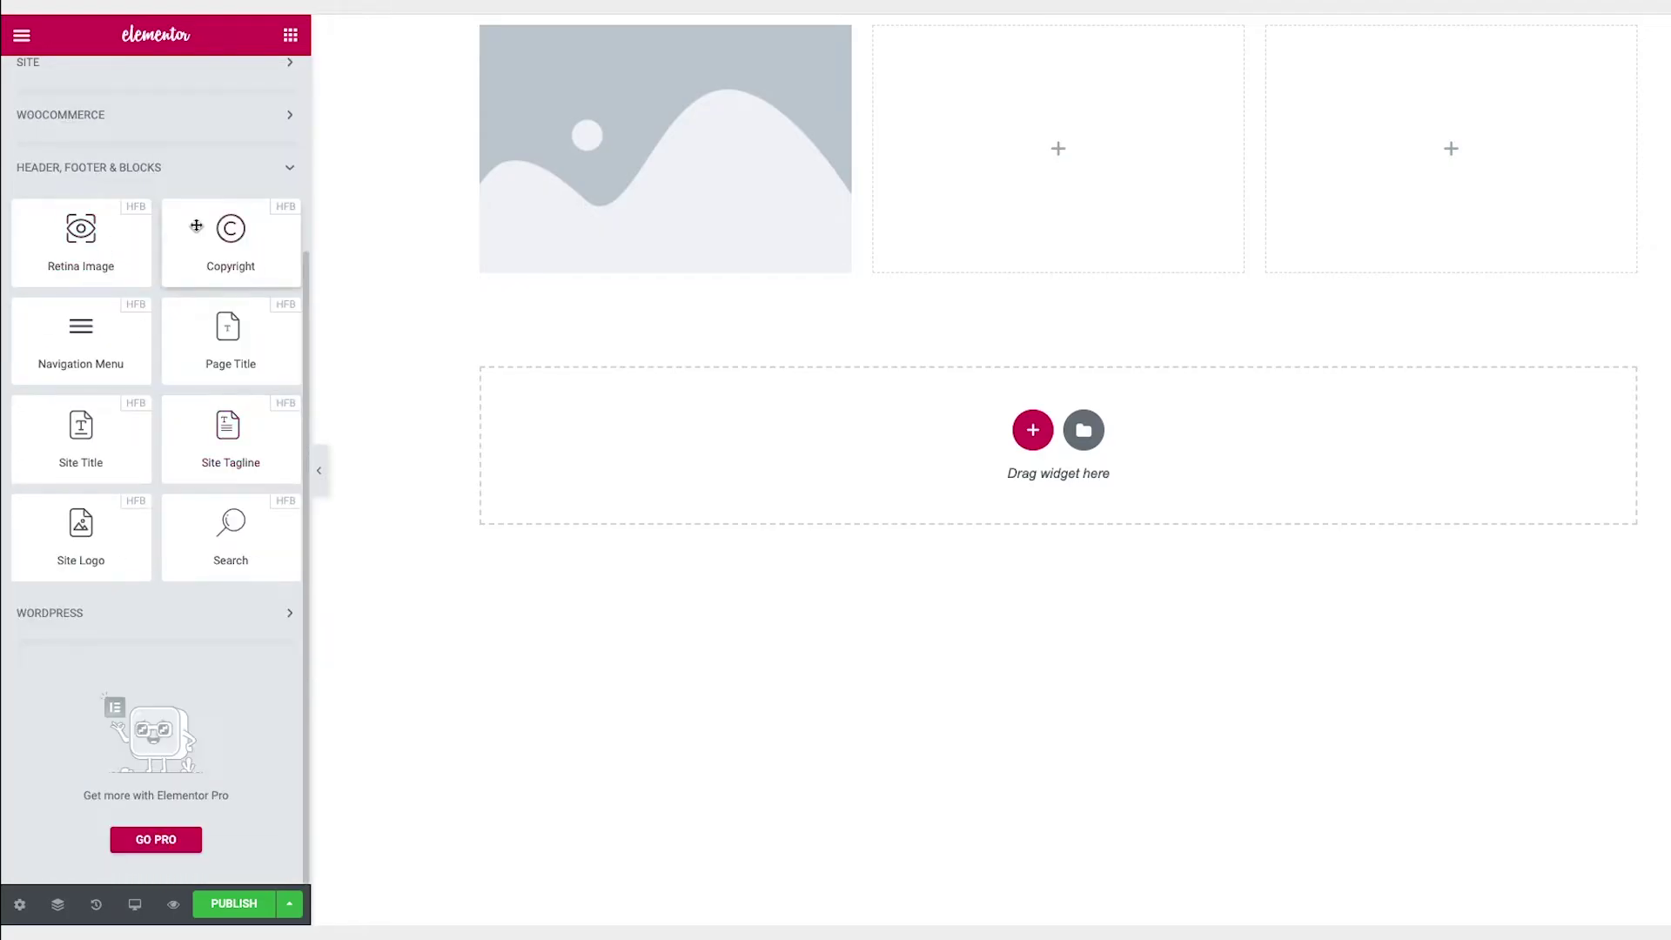
pyautogui.moveTo(75, 333); pyautogui.dragTo(1007, 153)
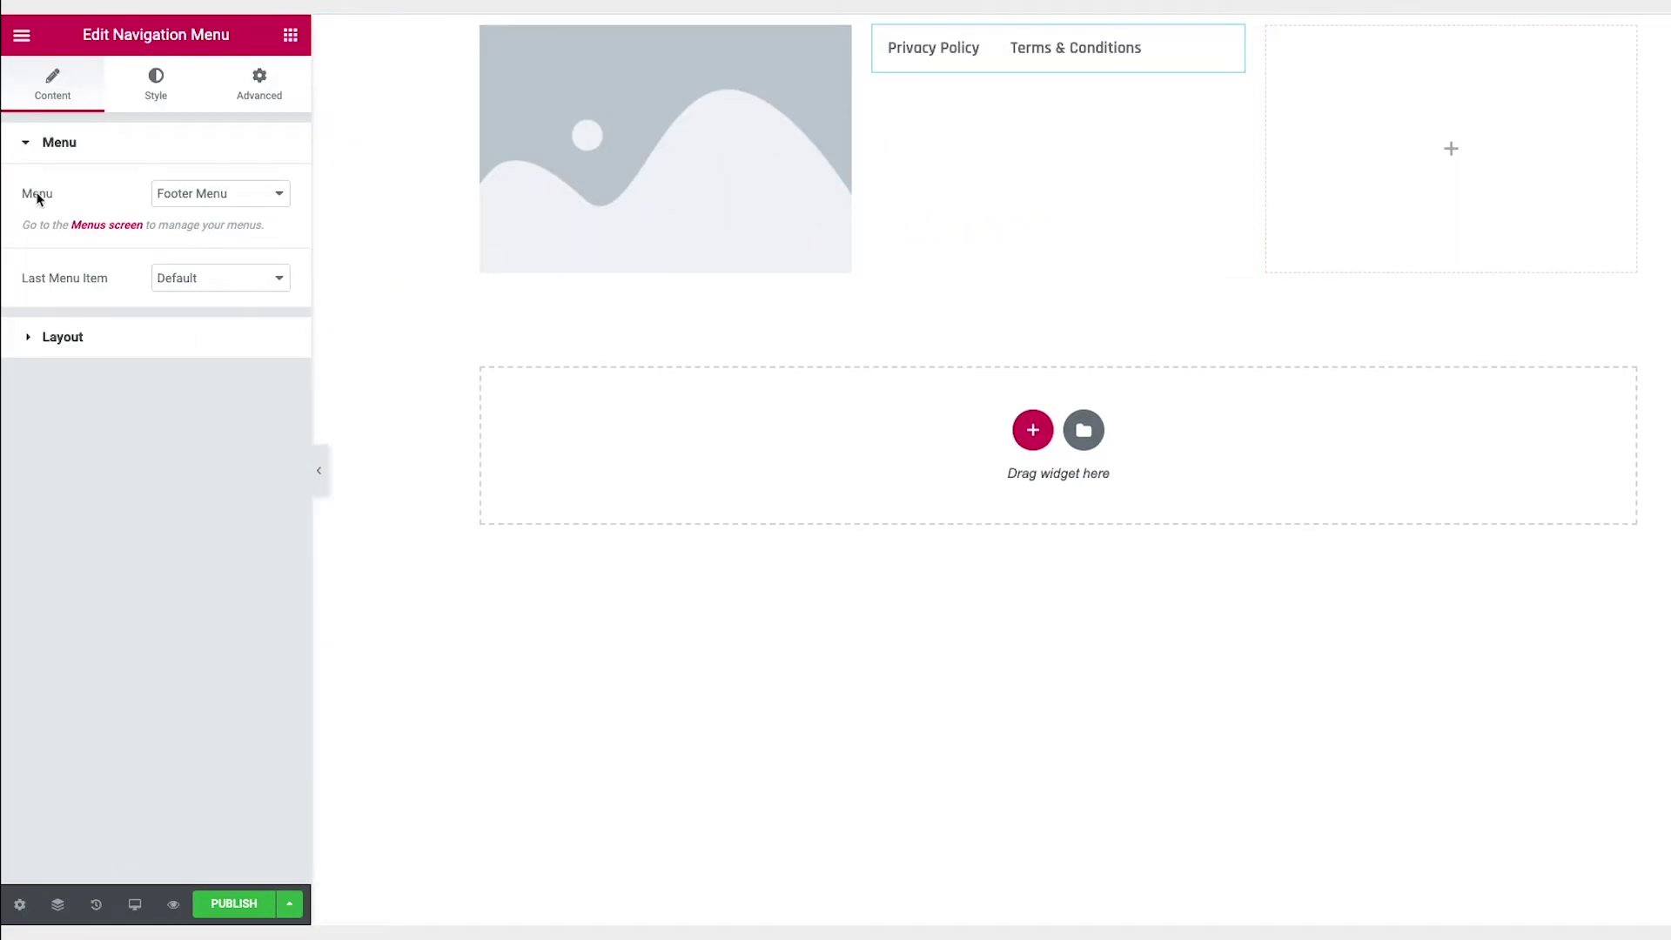
pyautogui.click(255, 200)
pyautogui.click(224, 210)
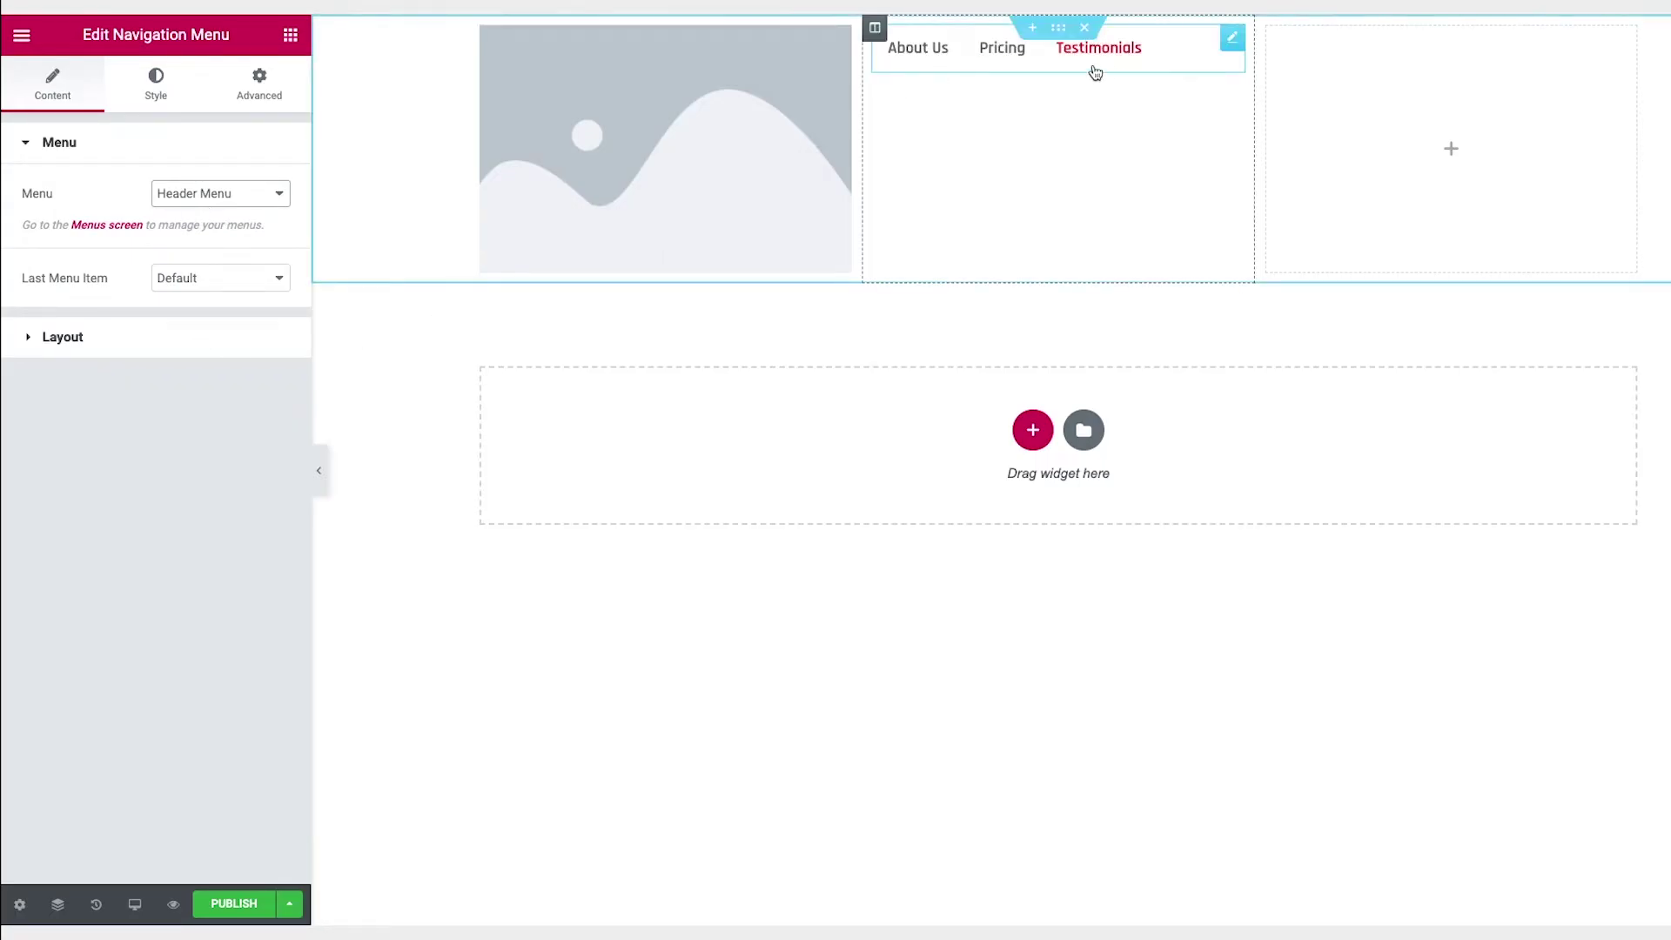
# Add a Button widget from the Basic elements to the third column of the header section.
pyautogui.click(291, 35)
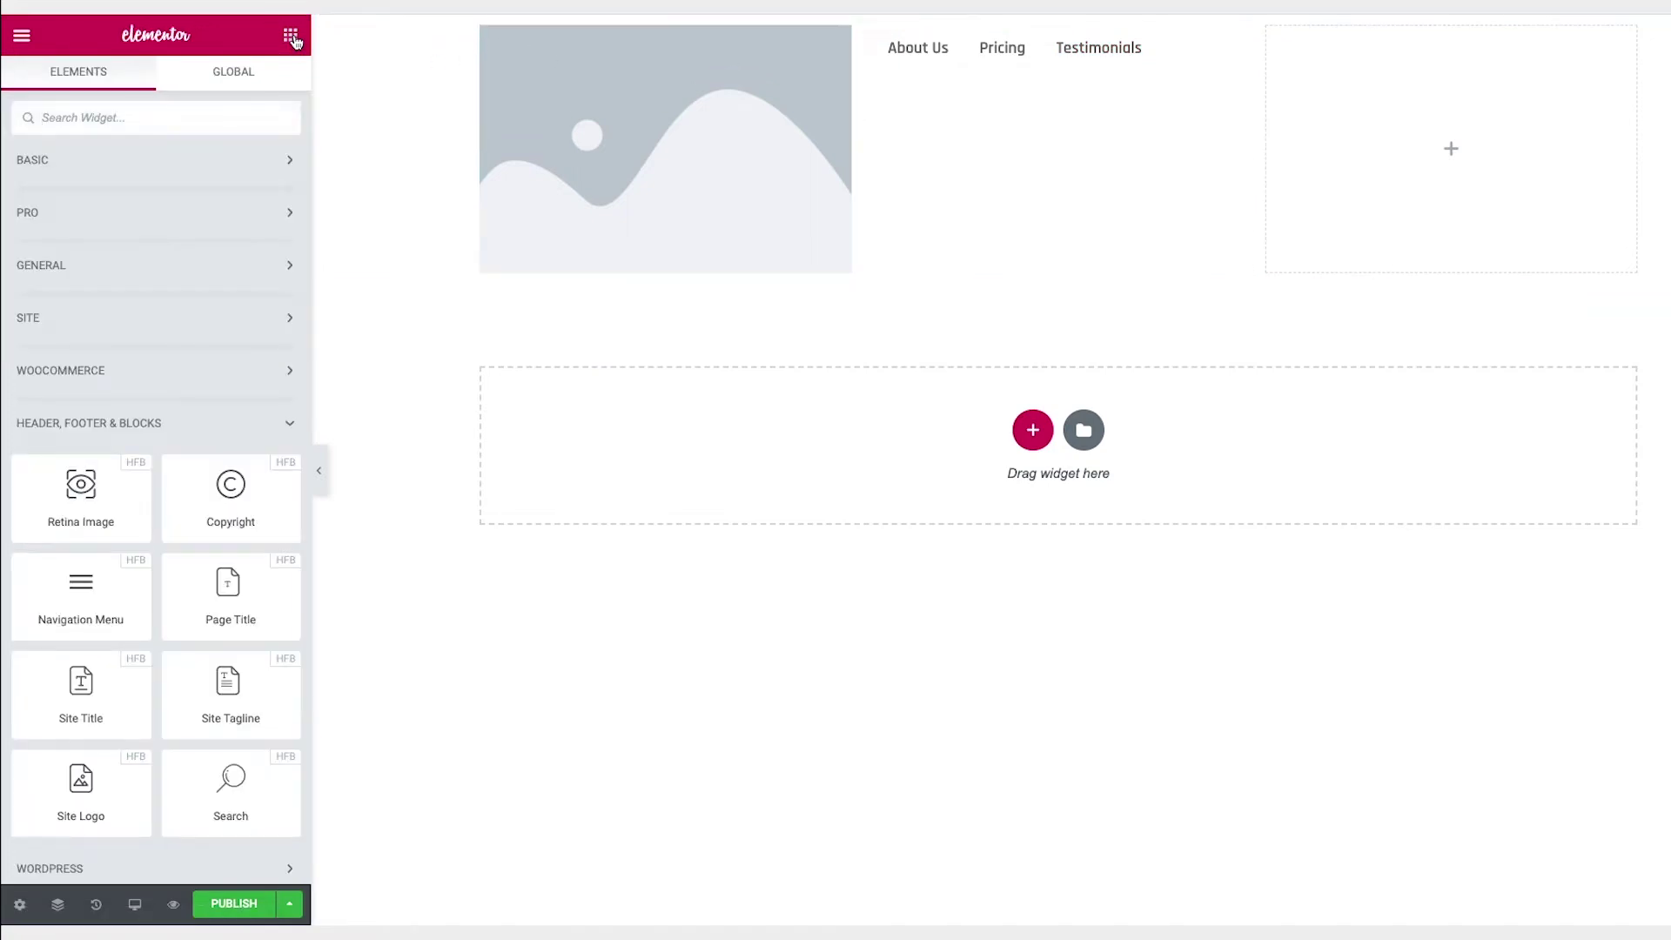
pyautogui.click(34, 162)
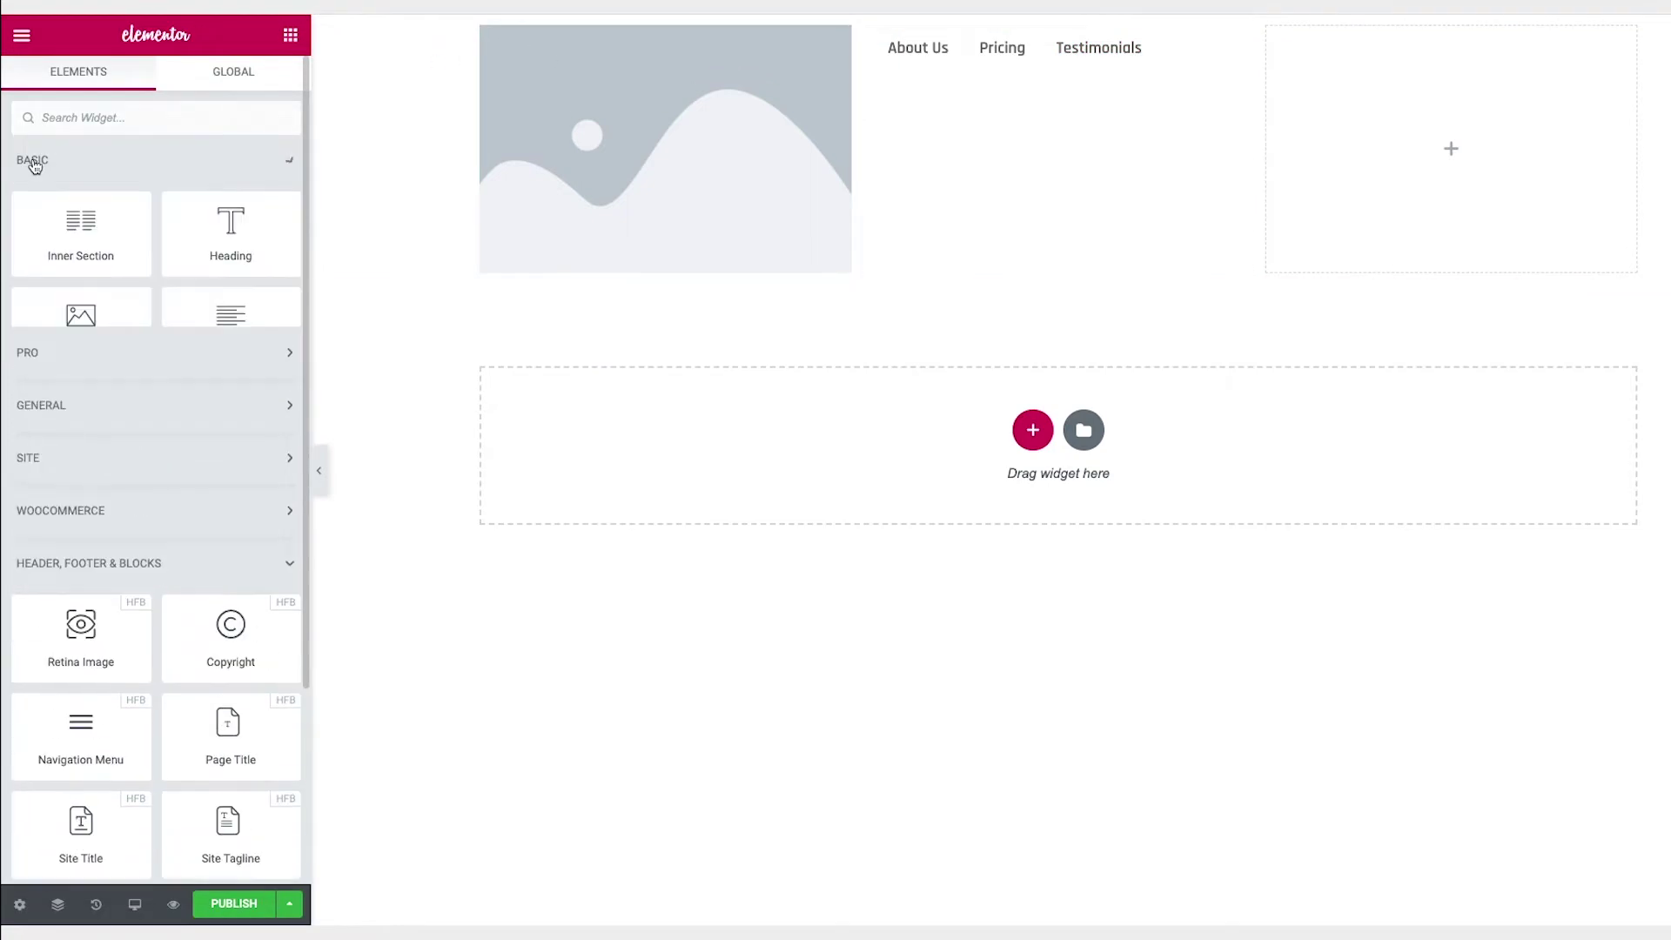
pyautogui.moveTo(227, 422); pyautogui.dragTo(1442, 112)
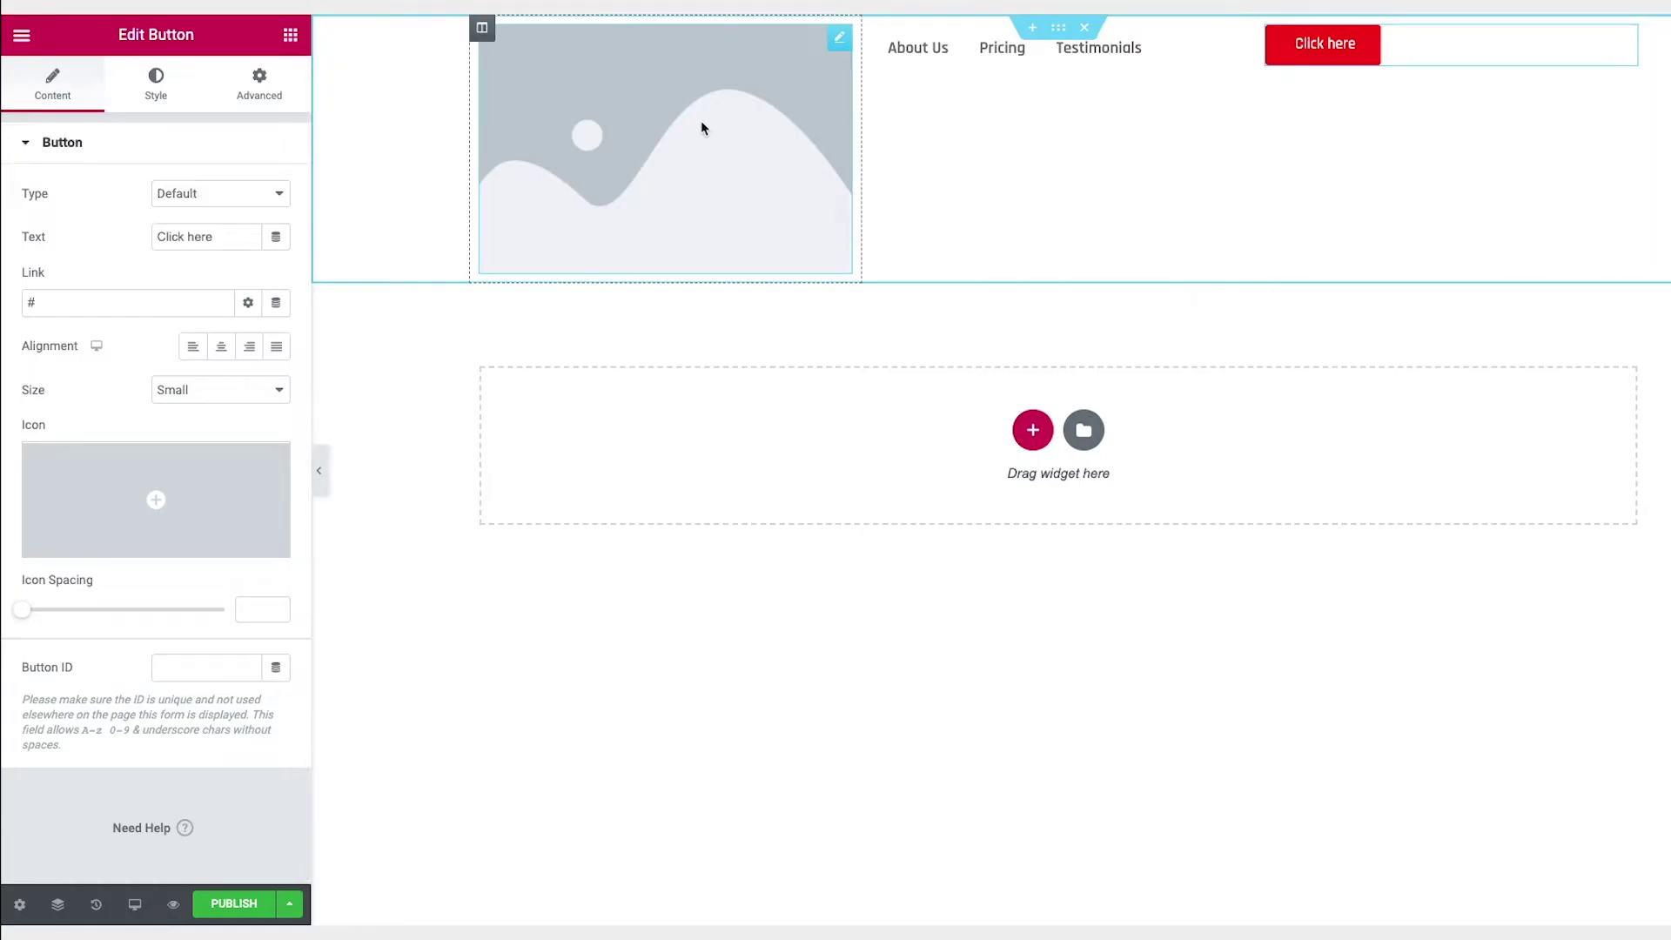
# Replace the placeholder image with the blue TALK logo from the Media Library and align it left.
pyautogui.click(752, 94)
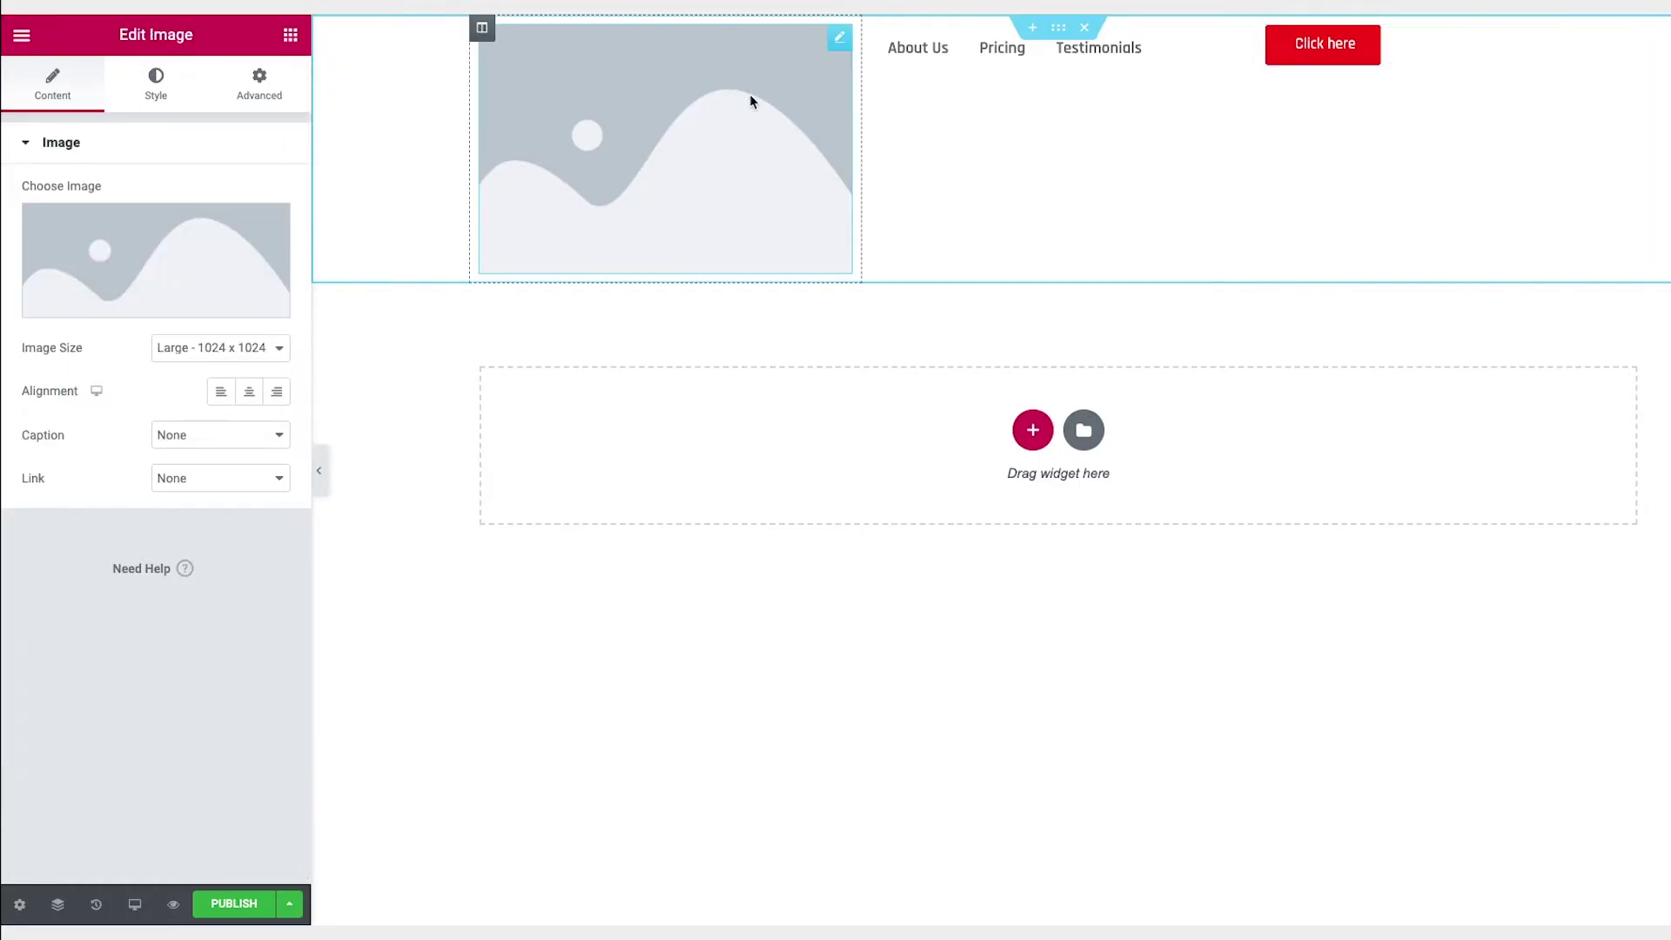
pyautogui.click(145, 306)
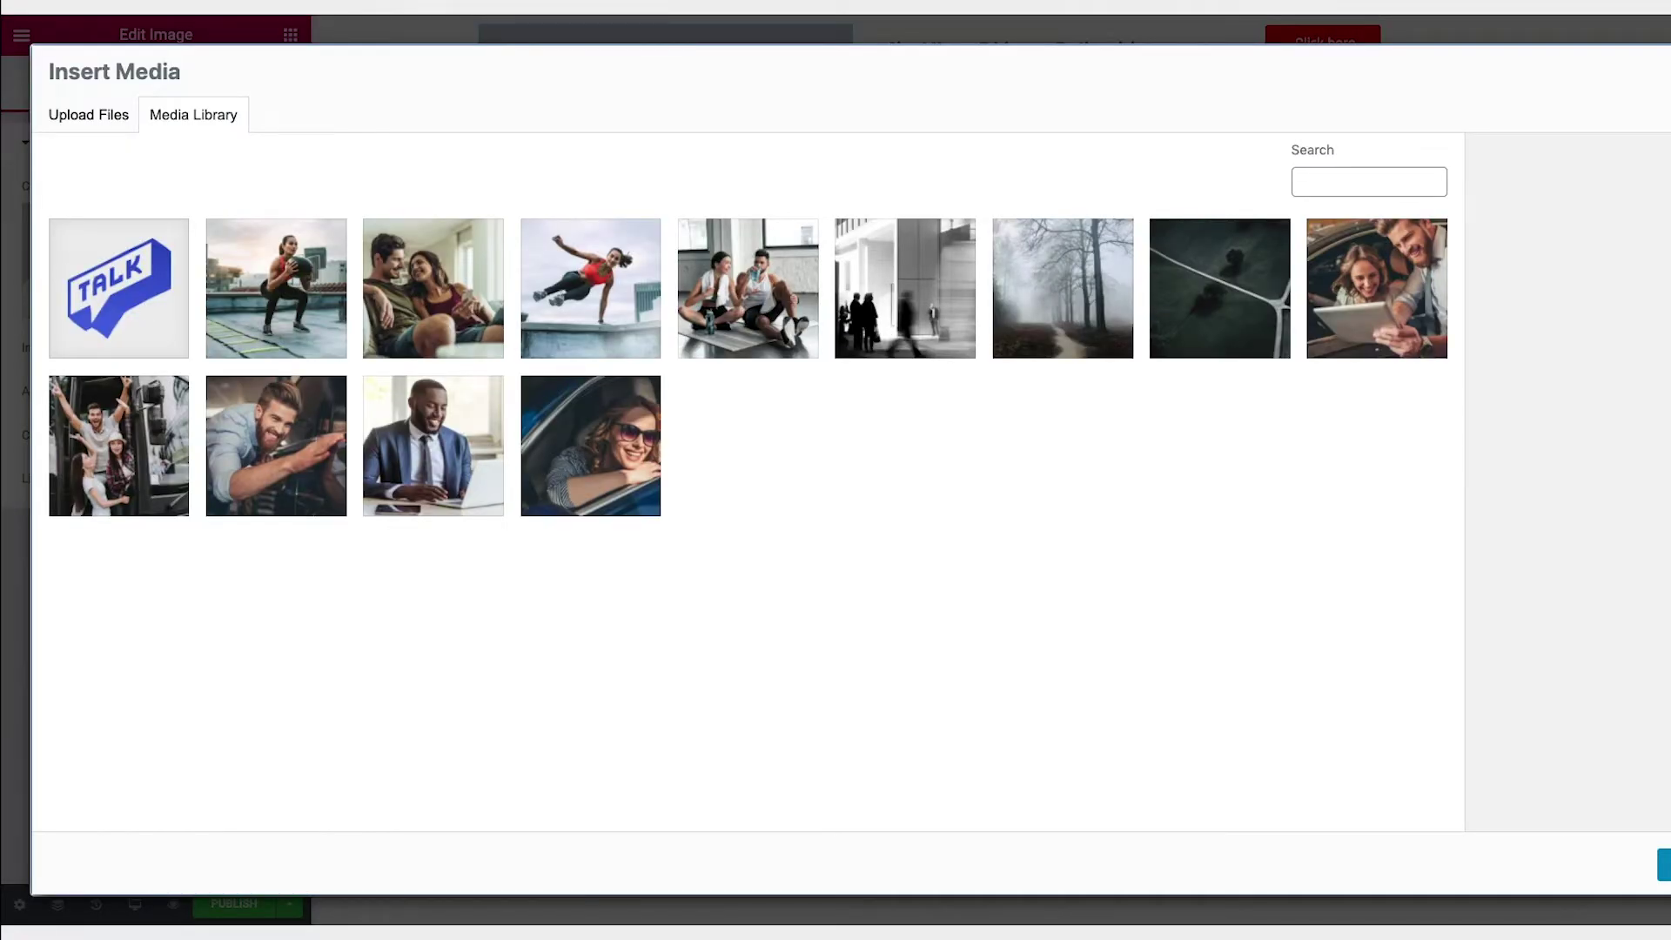
pyautogui.click(116, 289)
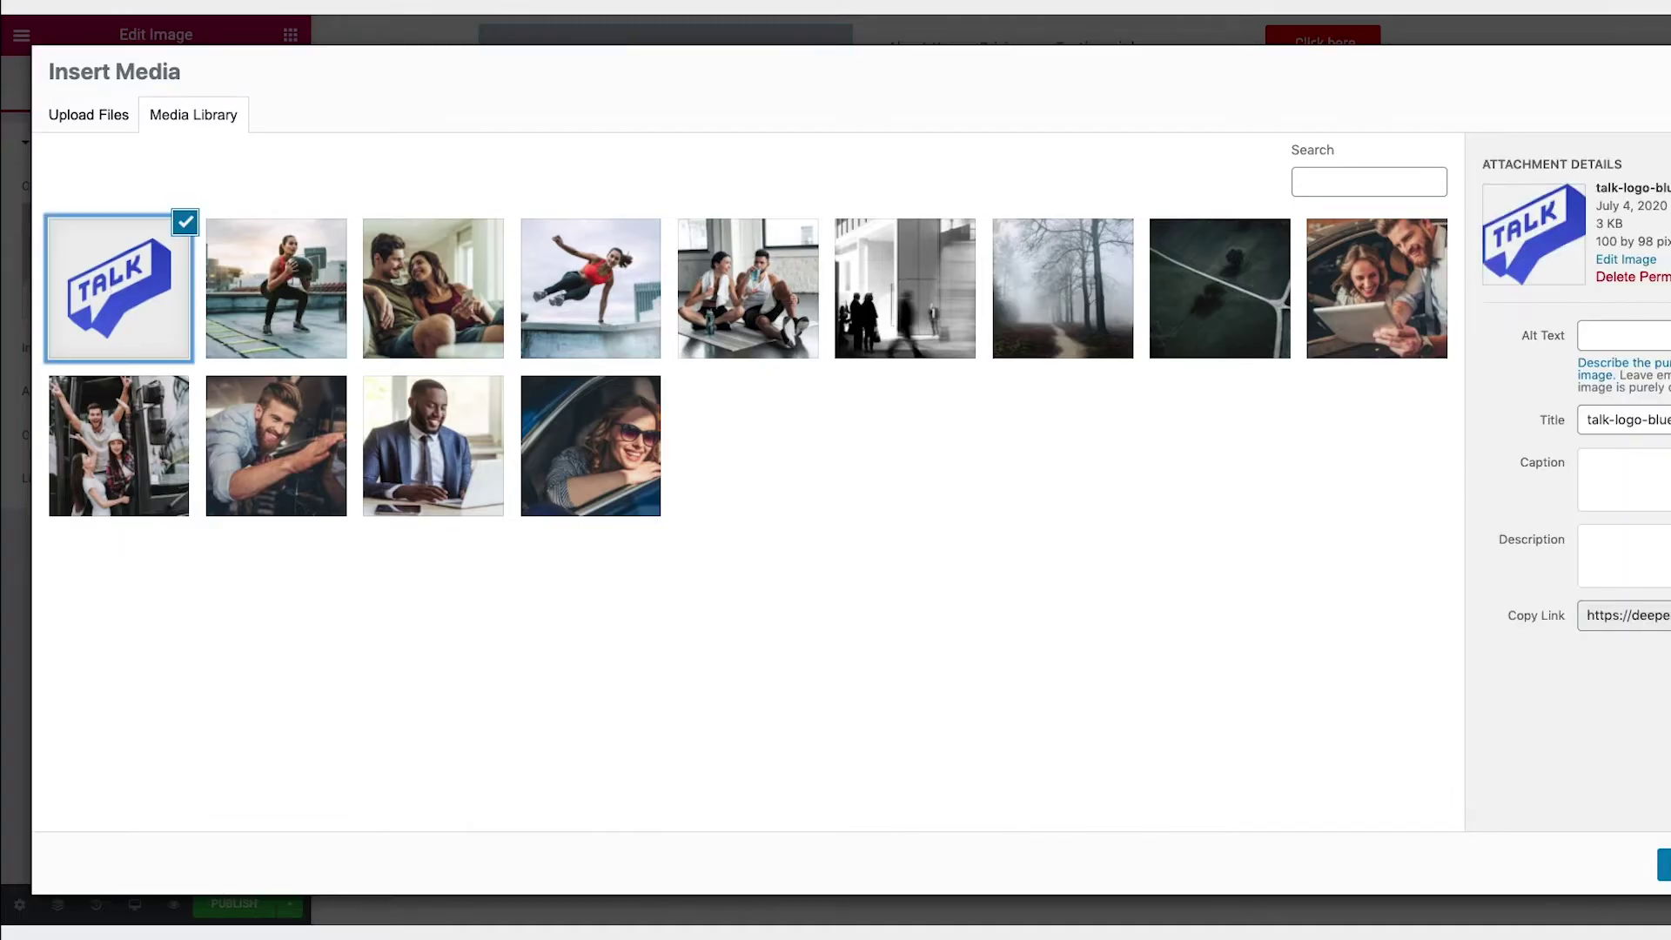
pyautogui.click(1663, 864)
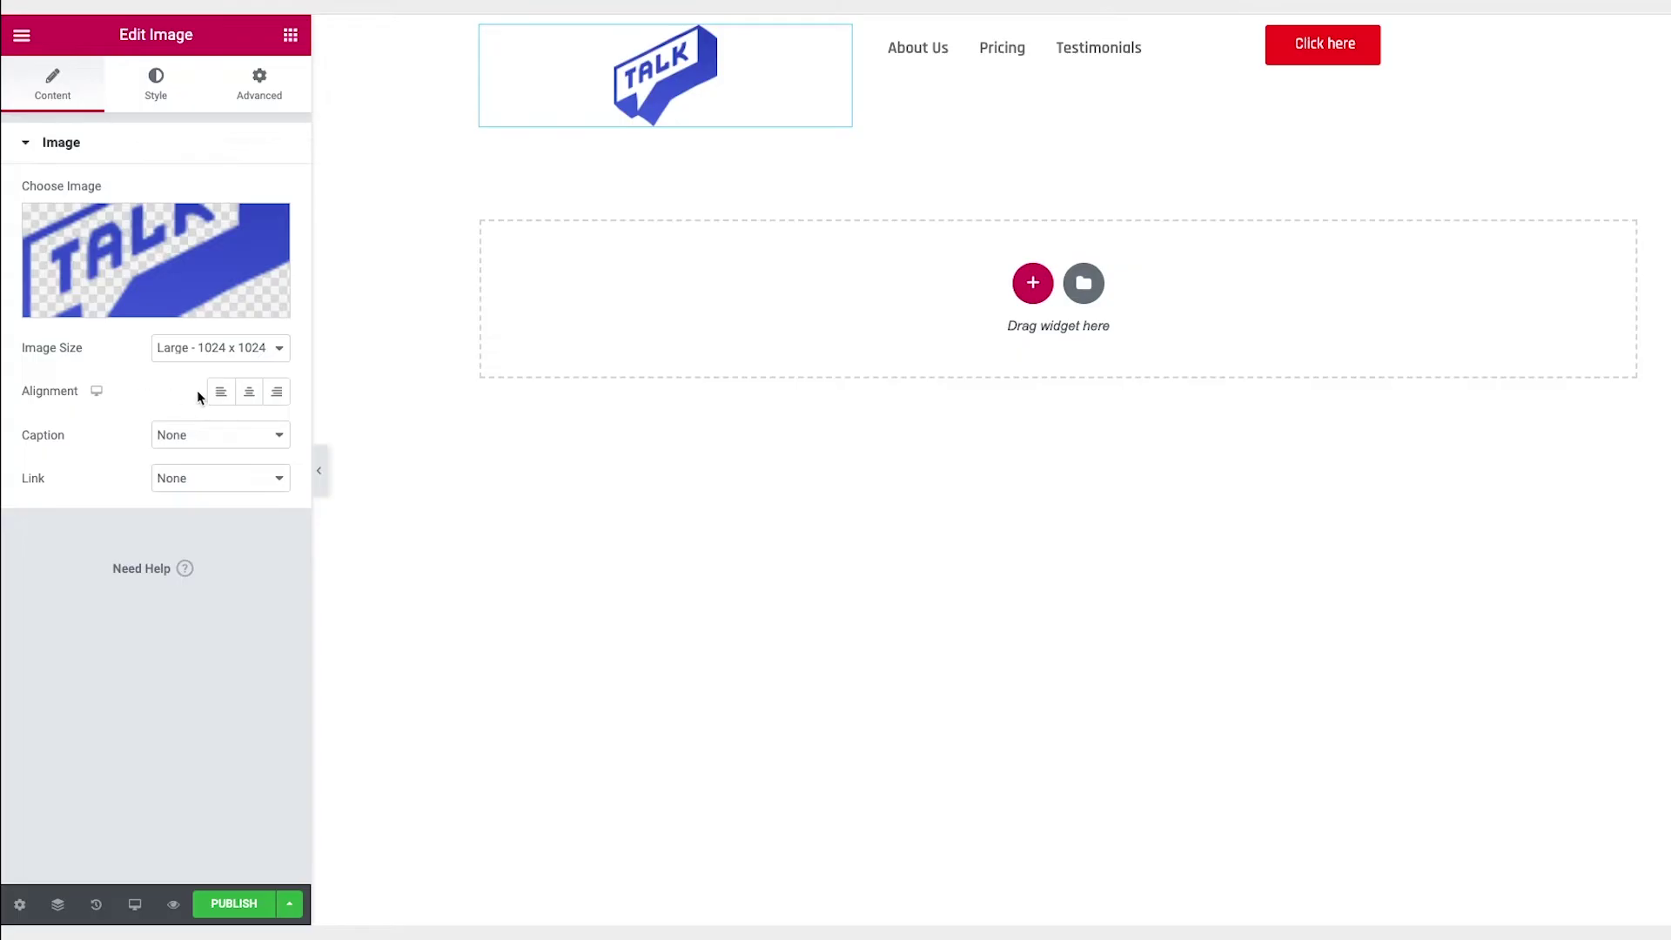
pyautogui.click(217, 396)
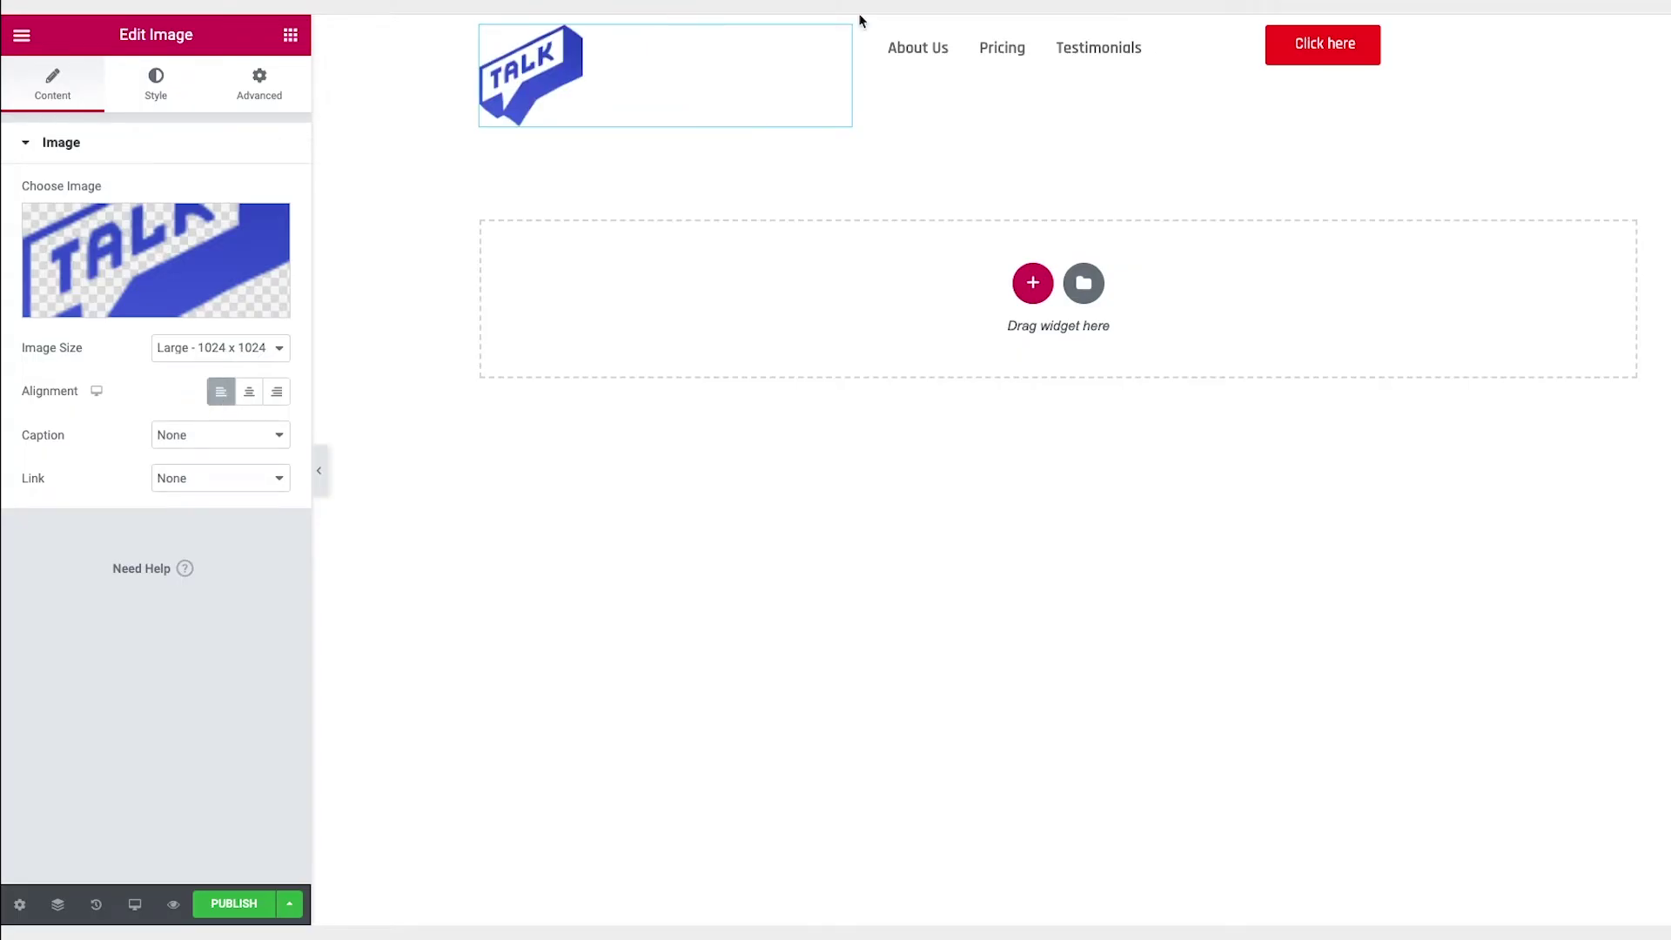
# Narrow the logo and button columns so that the menu column takes up most of the header's width.
pyautogui.moveTo(862, 57); pyautogui.dragTo(675, 48)
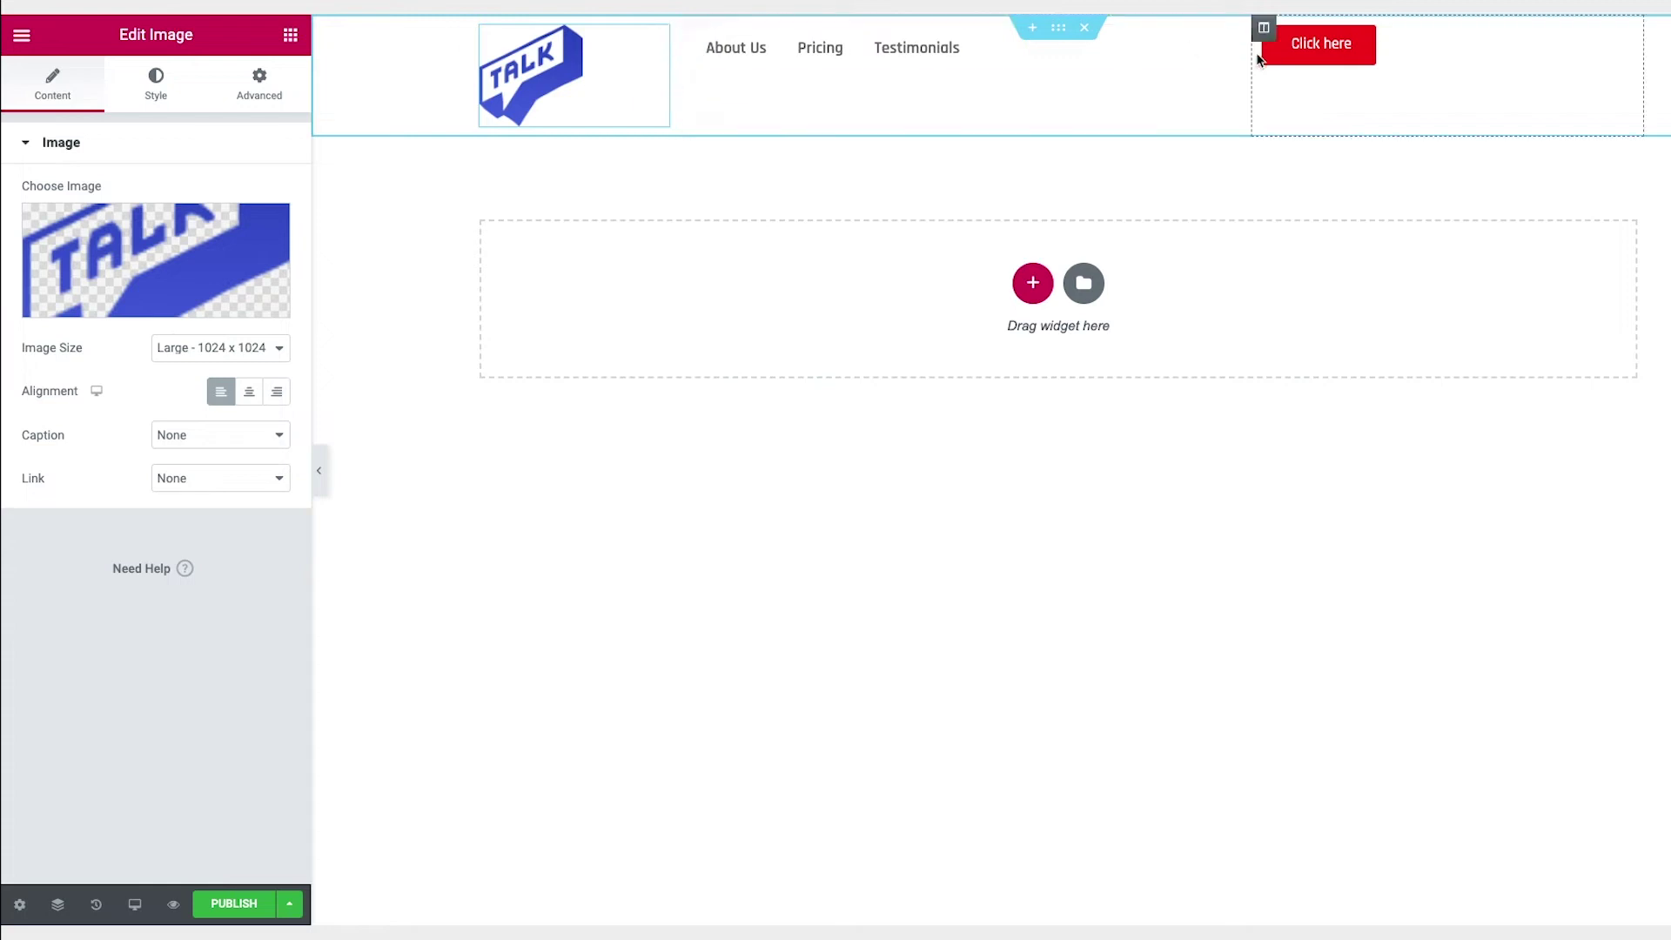
pyautogui.moveTo(1278, 59); pyautogui.dragTo(1447, 51)
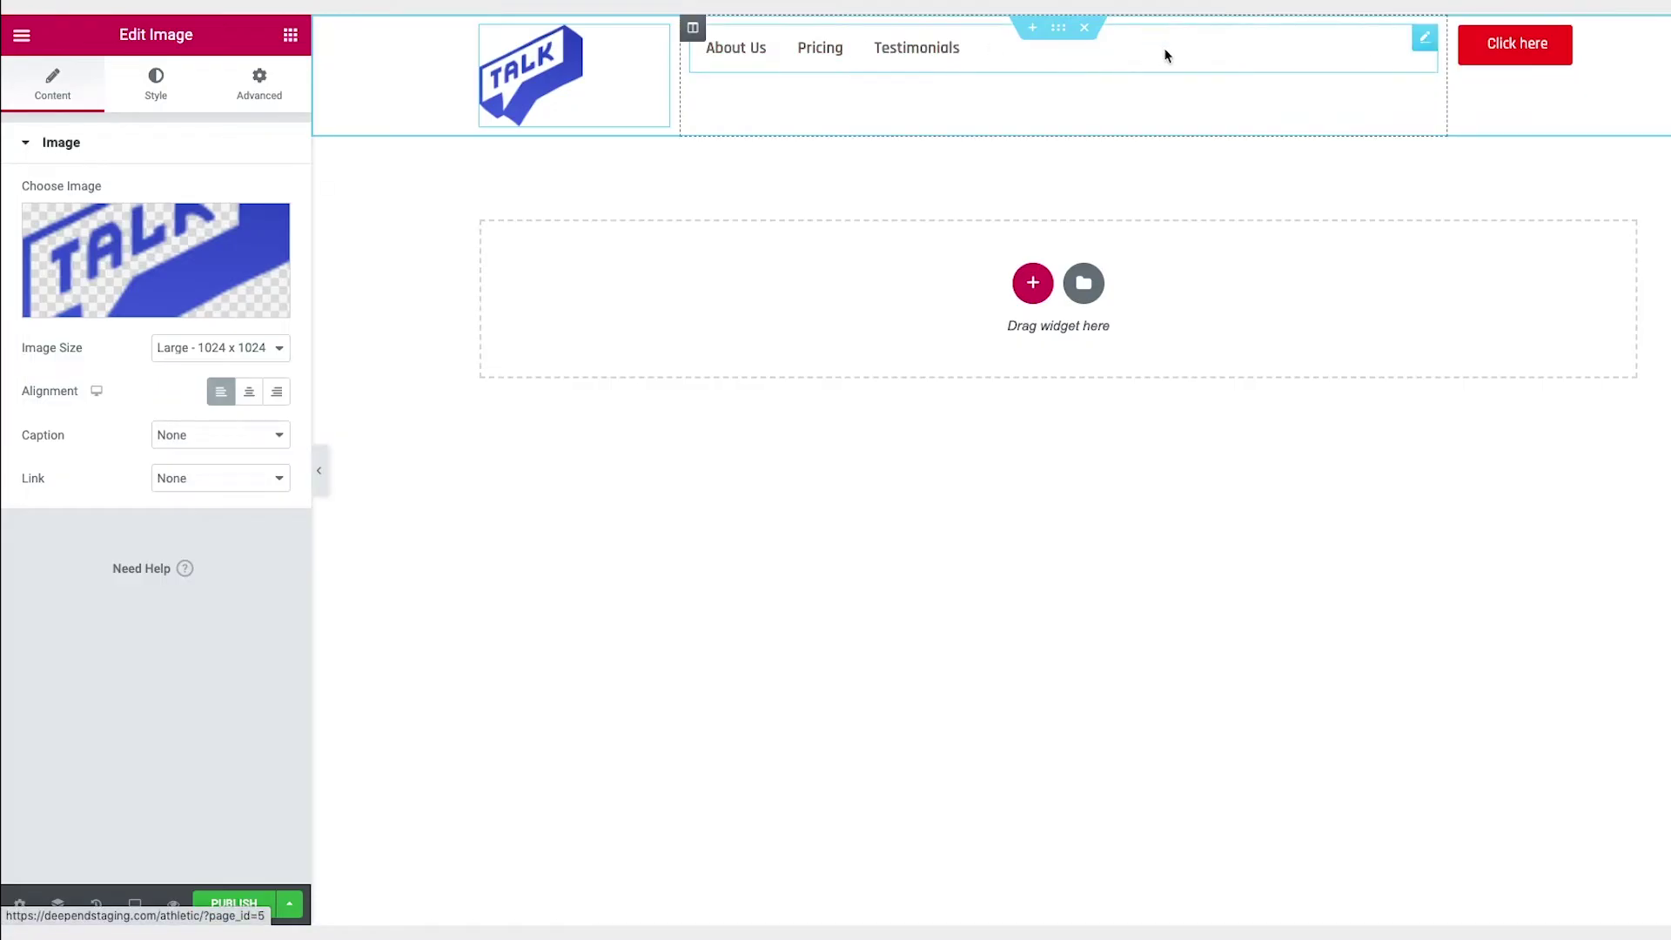
pyautogui.moveTo(678, 74); pyautogui.dragTo(616, 69)
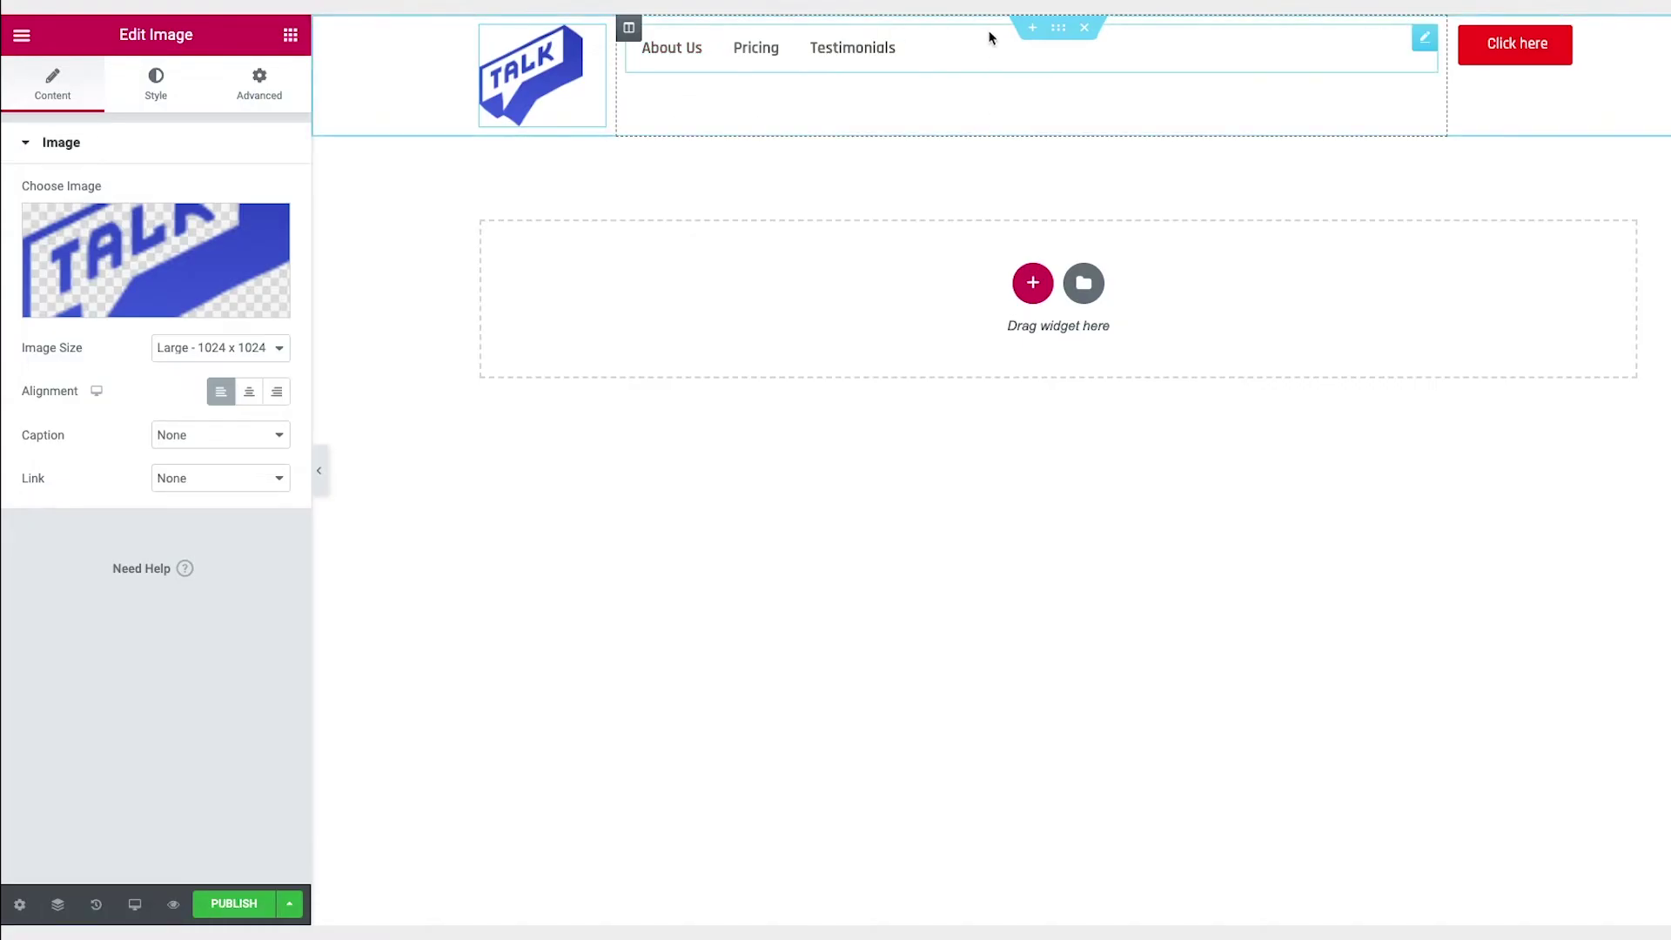
# Set the header section's vertical alignment to Middle.
pyautogui.click(1058, 29)
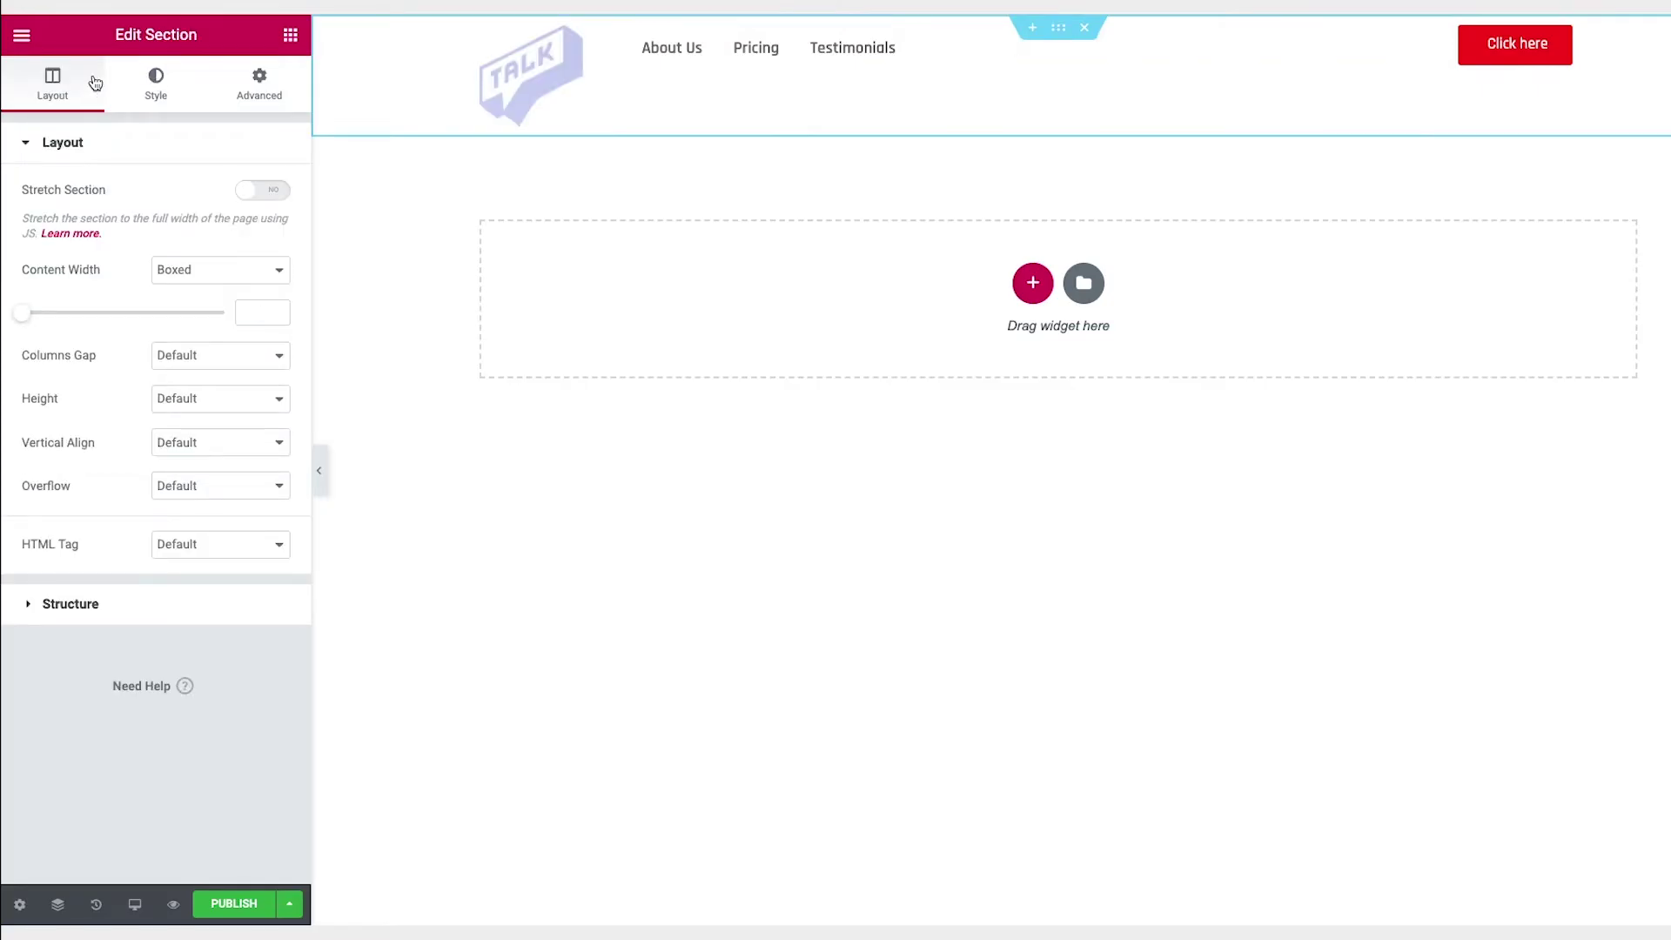
pyautogui.click(197, 442)
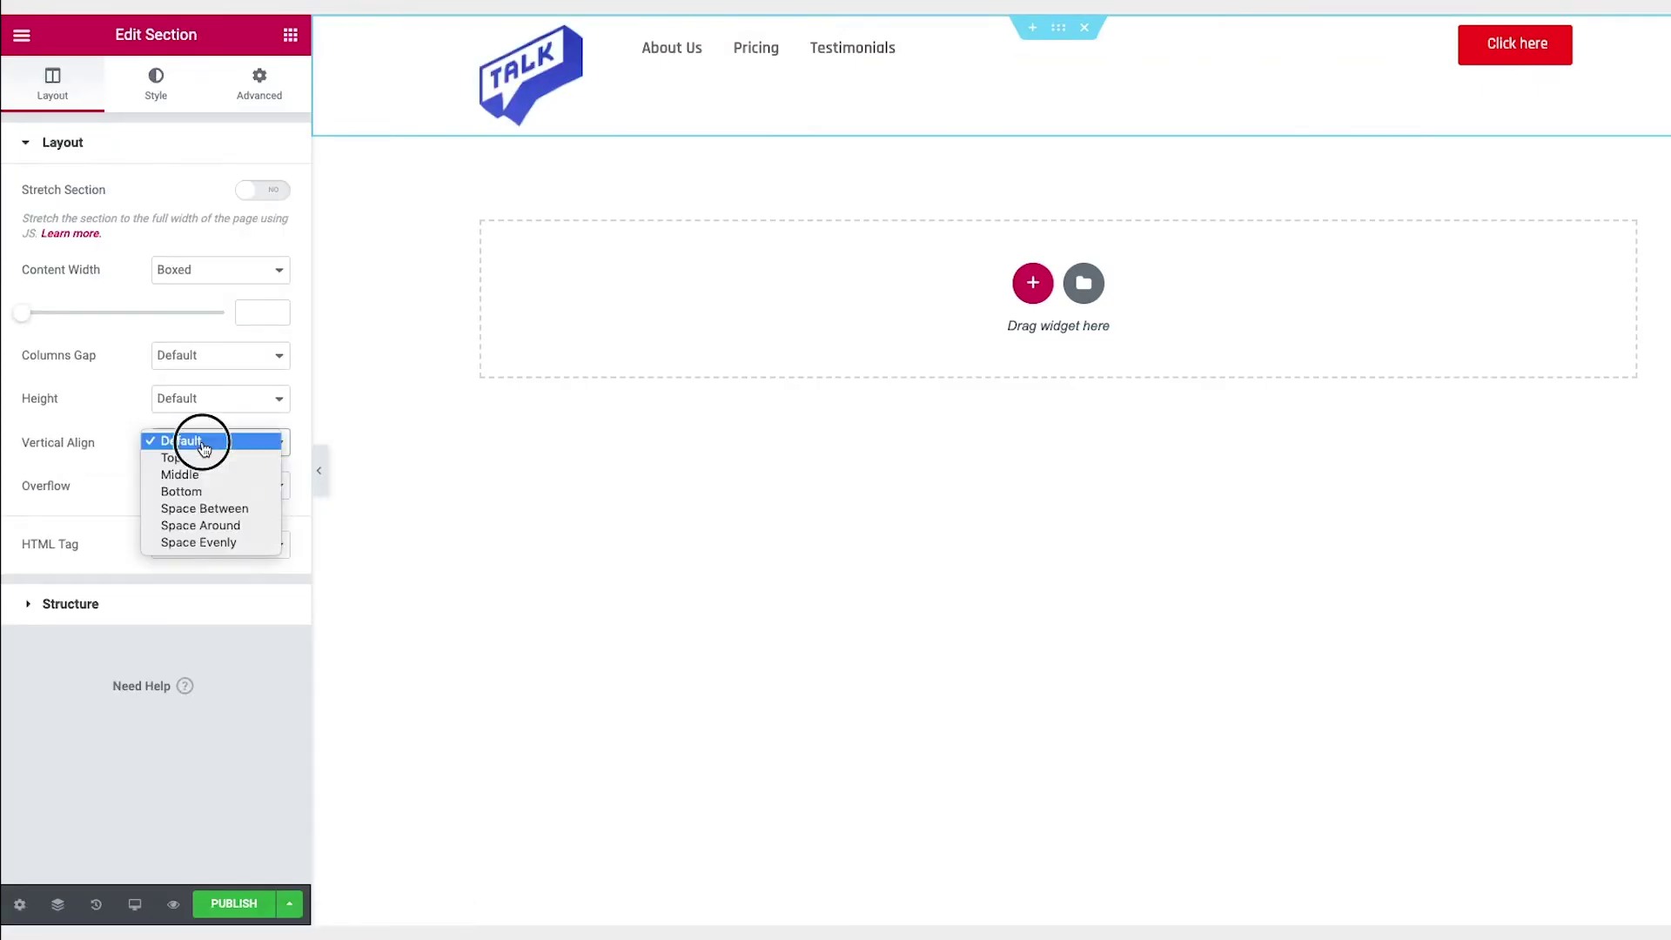
pyautogui.click(205, 477)
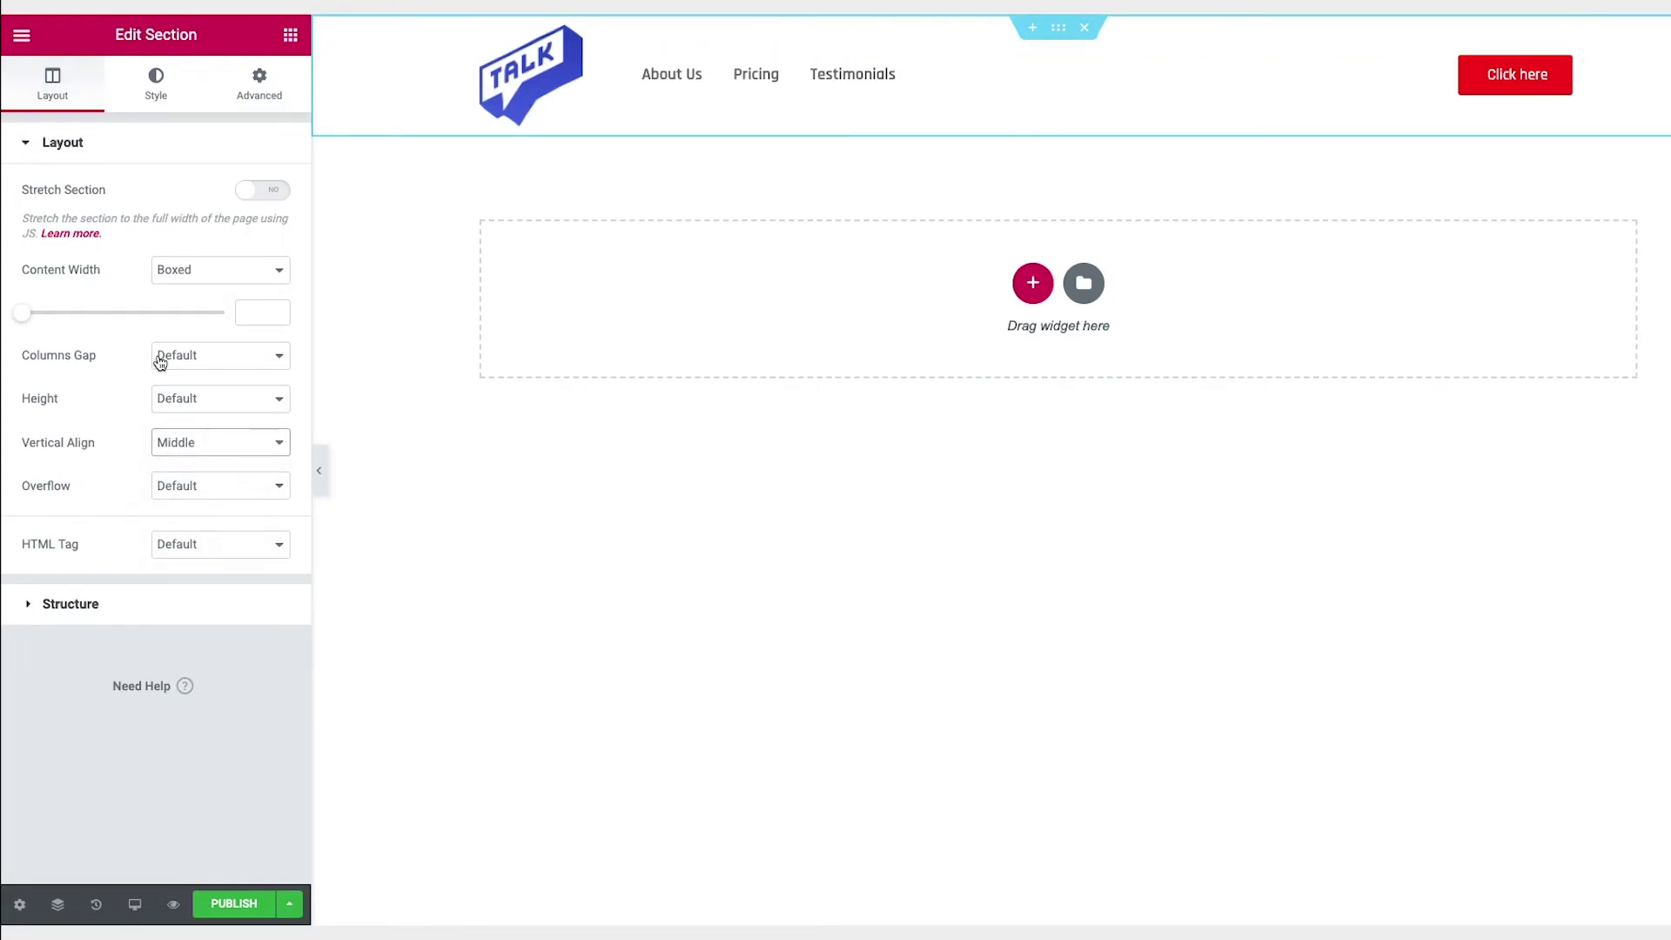
# Give the TALK logo image a custom size with a width of 75.
pyautogui.click(548, 73)
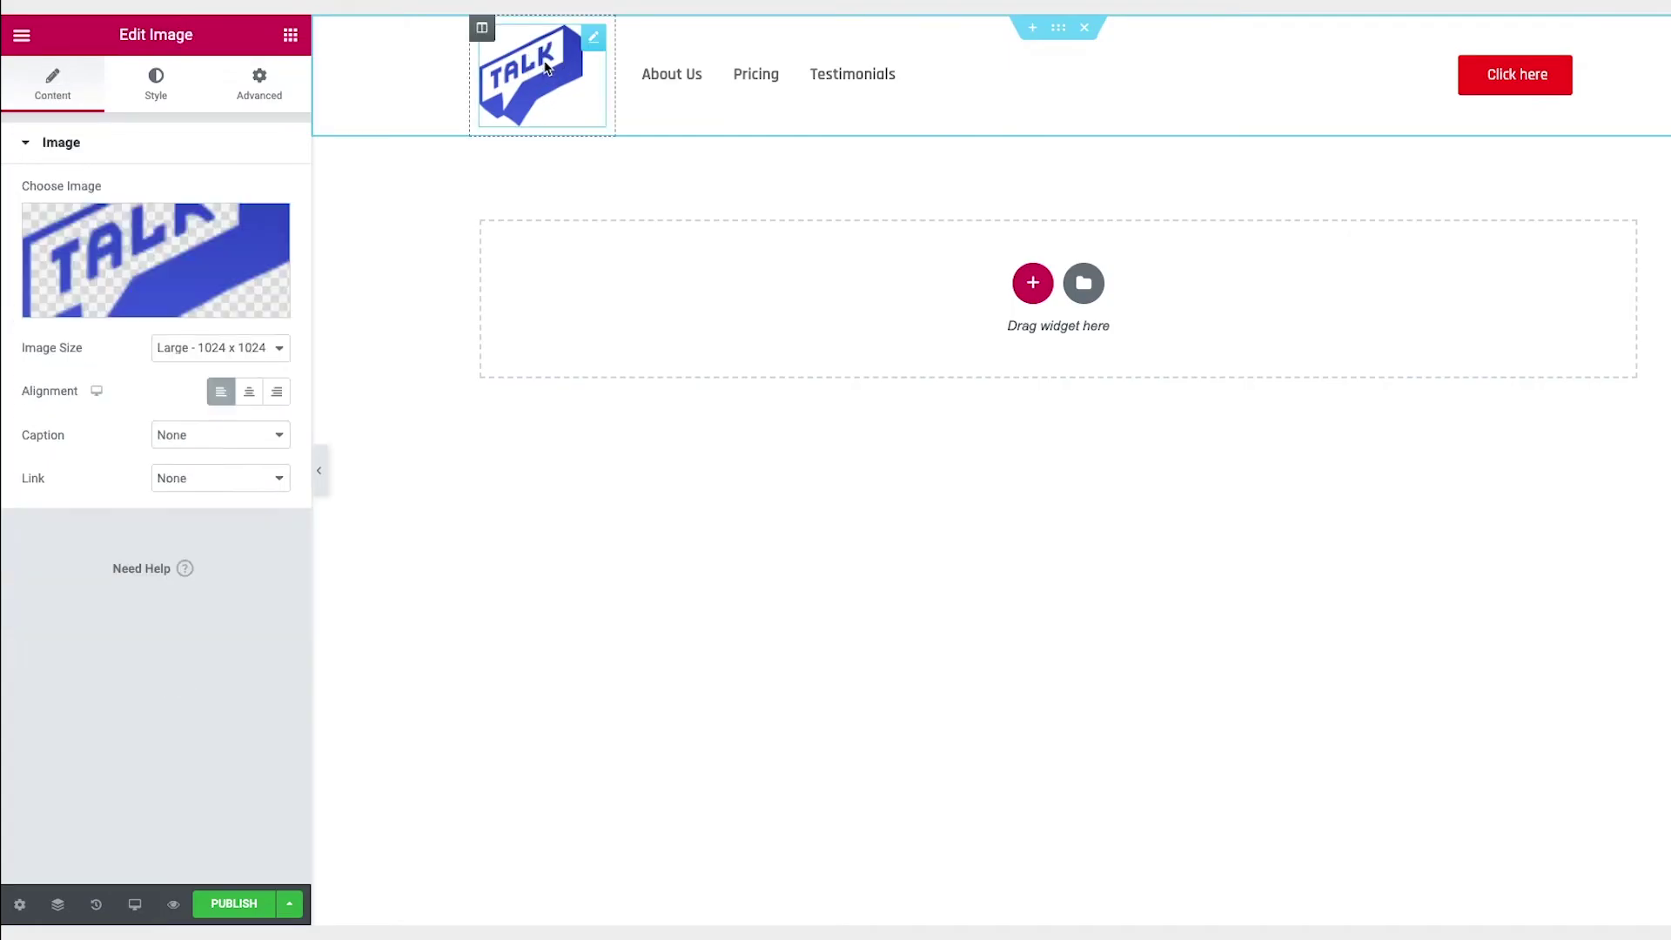
pyautogui.click(236, 349)
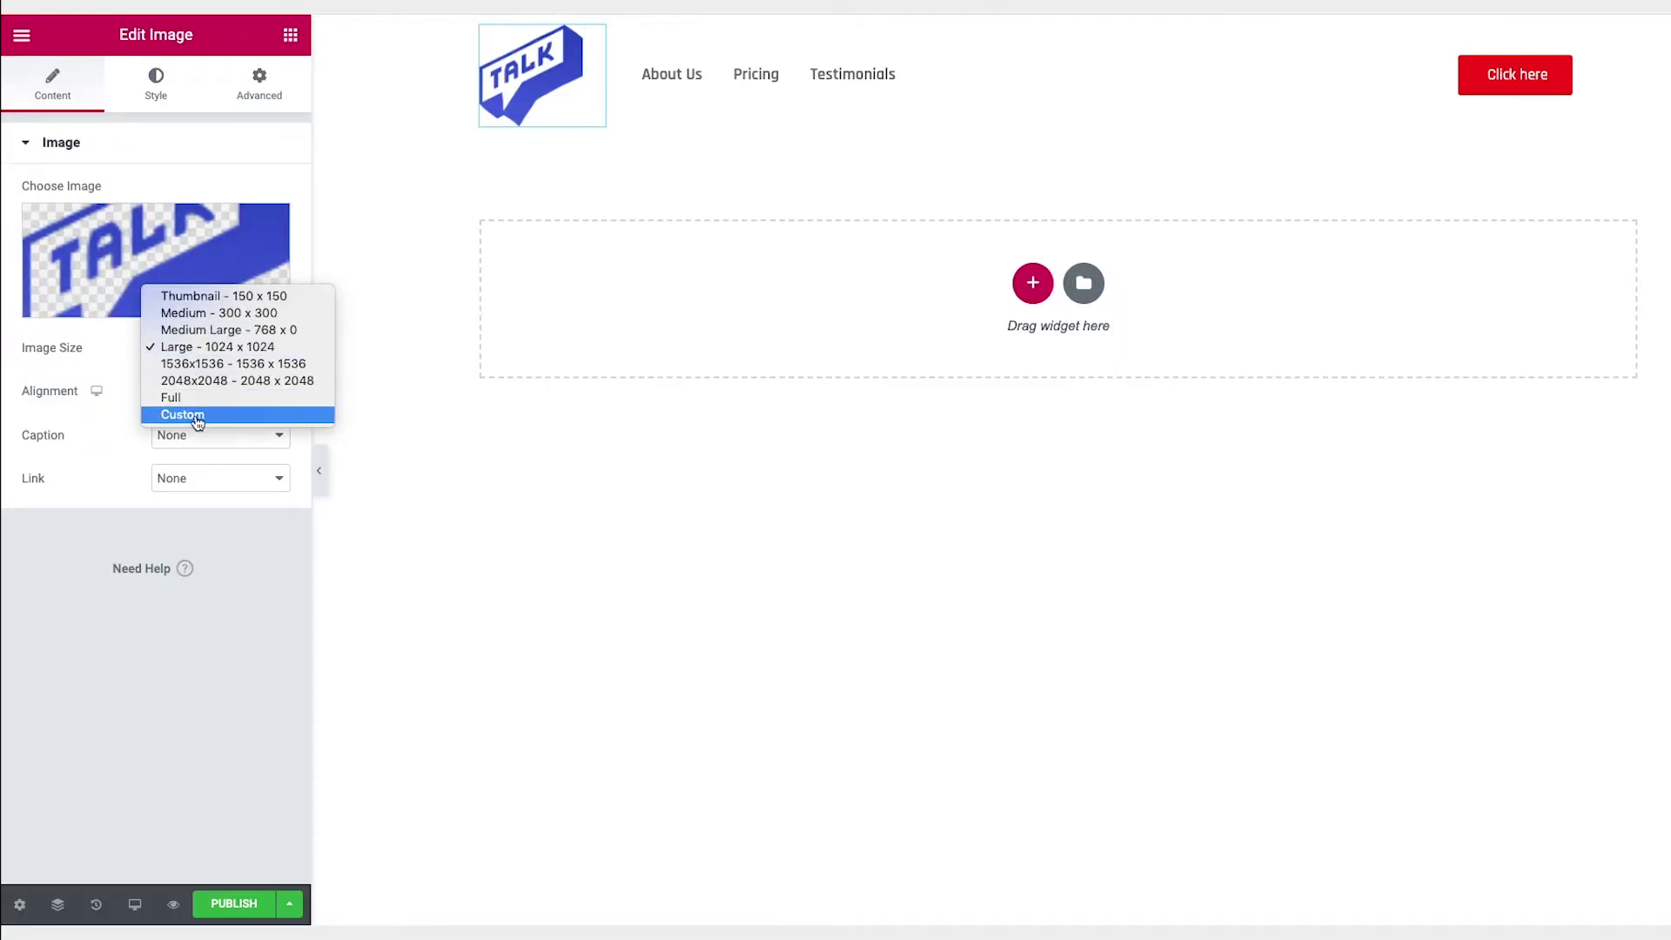
pyautogui.click(199, 422)
pyautogui.click(65, 451)
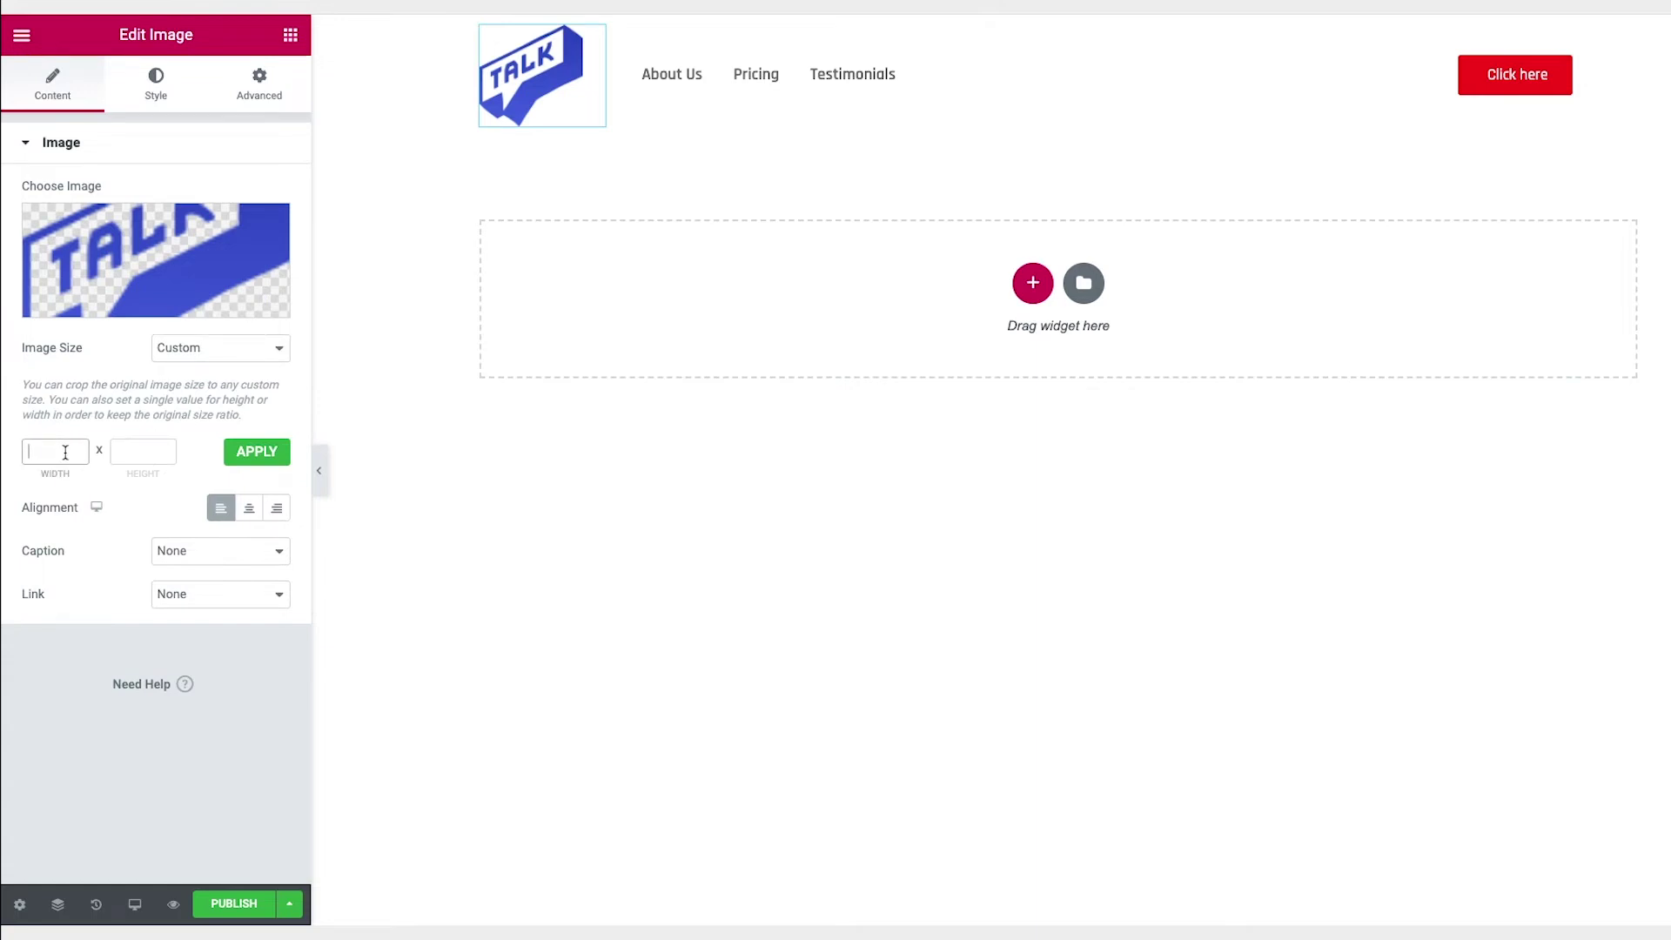
pyautogui.click(233, 461)
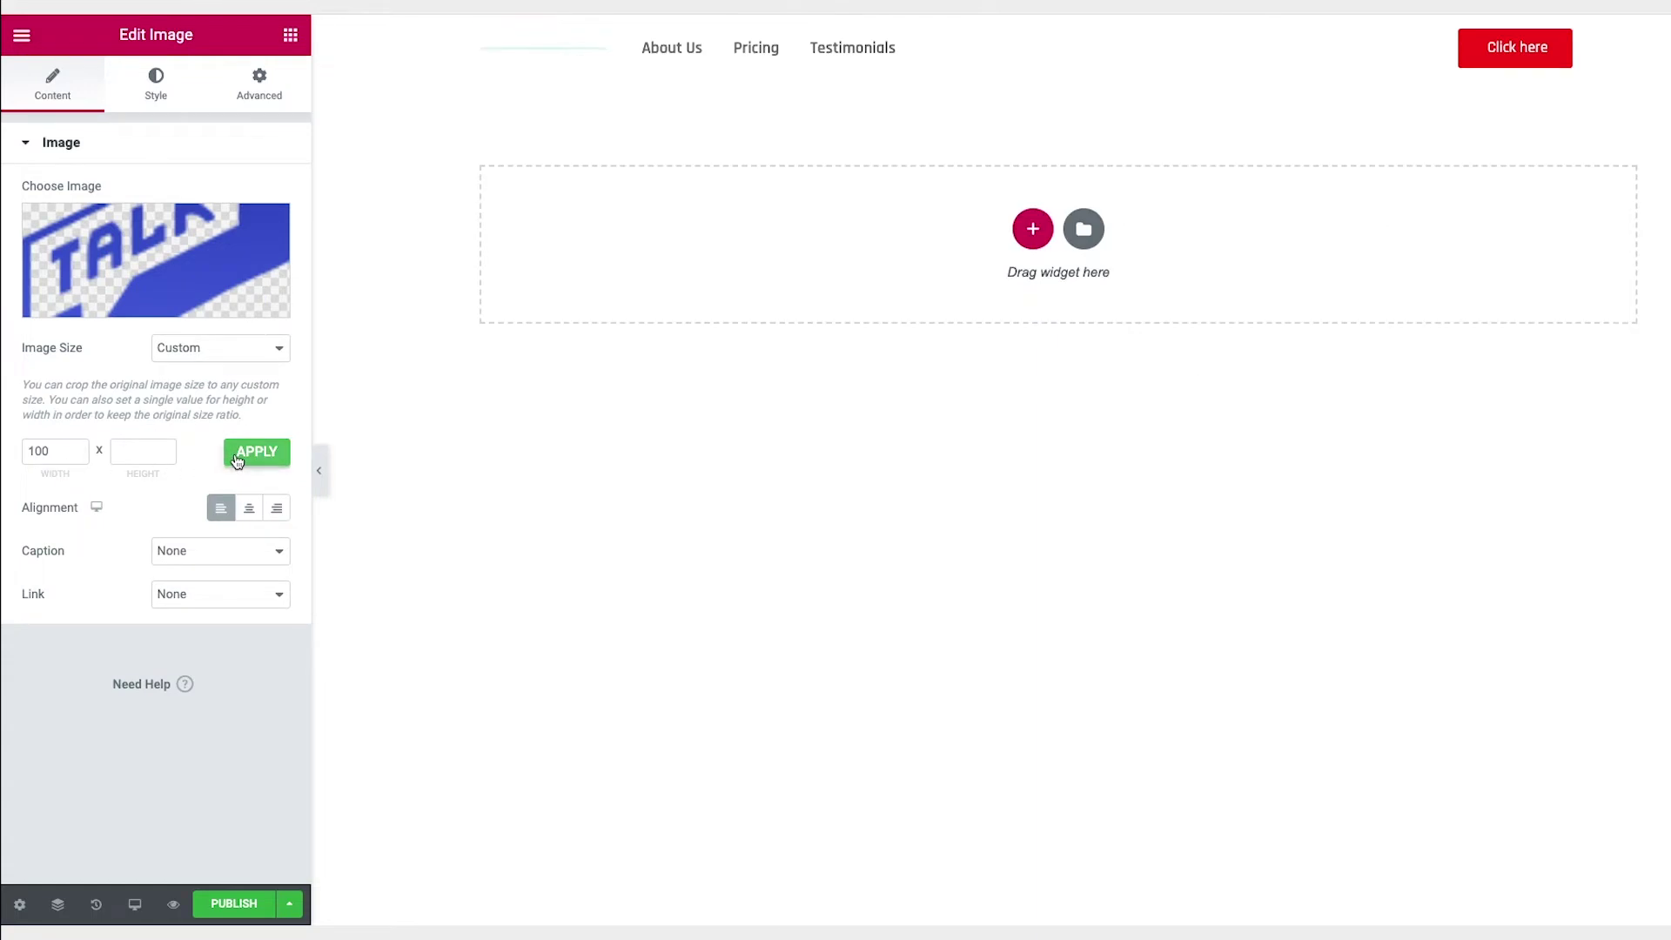
pyautogui.moveTo(61, 451); pyautogui.dragTo(17, 454)
pyautogui.write('75')
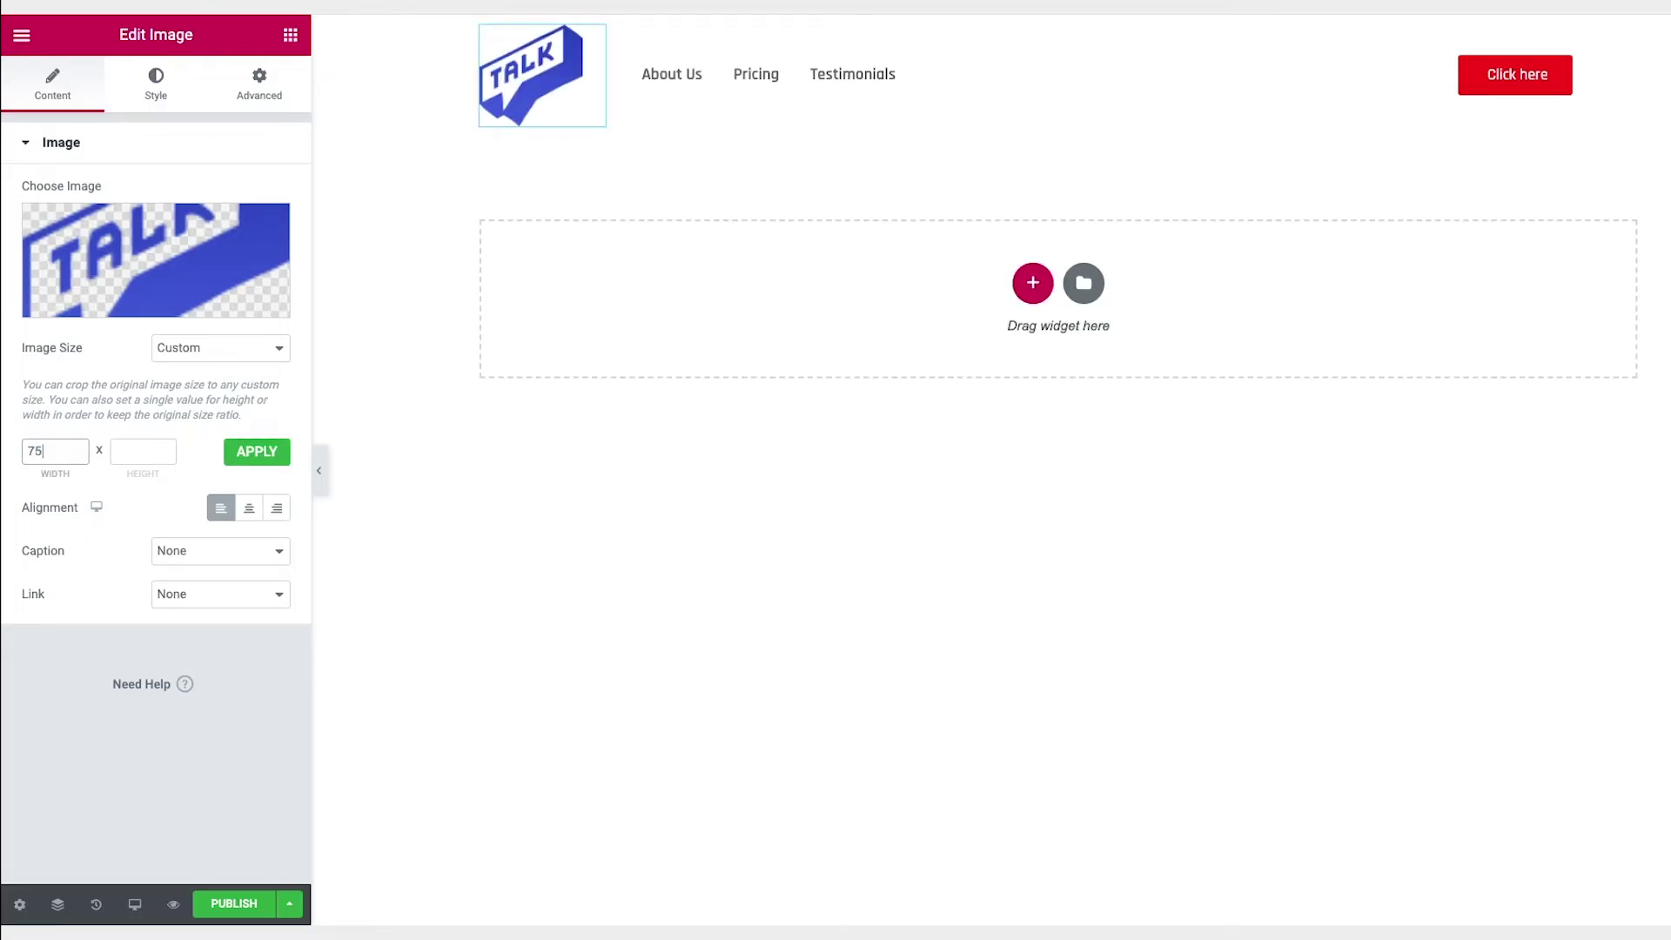
pyautogui.click(255, 459)
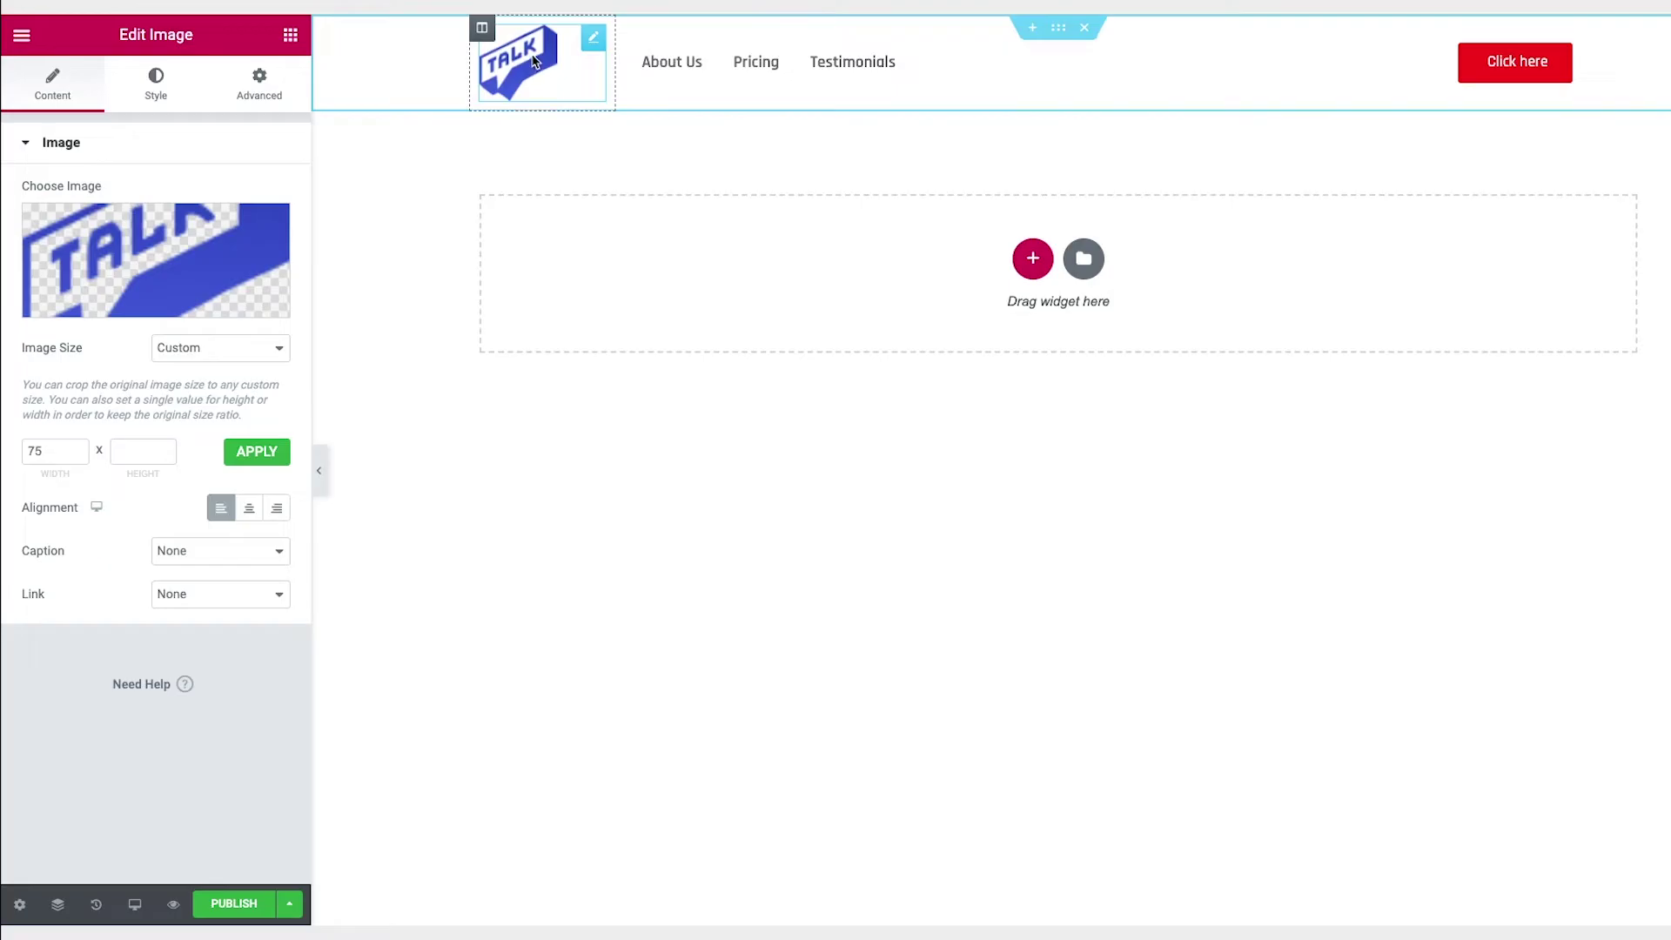
# Link the logo image to the custom URL "/".
pyautogui.click(210, 594)
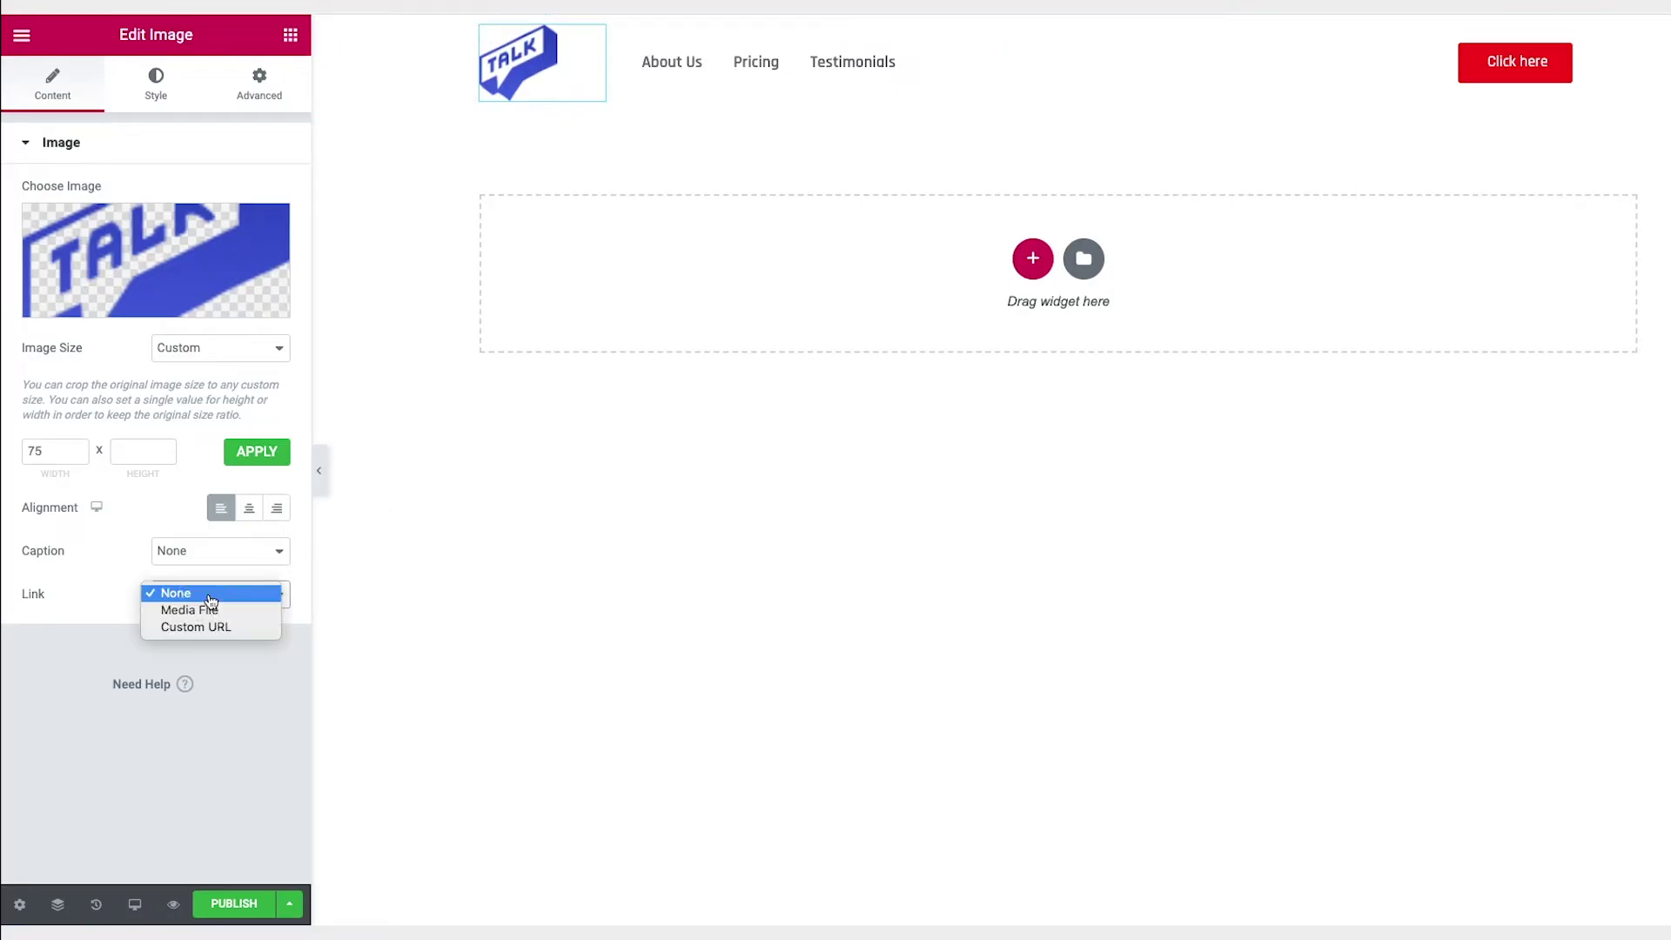
pyautogui.click(211, 628)
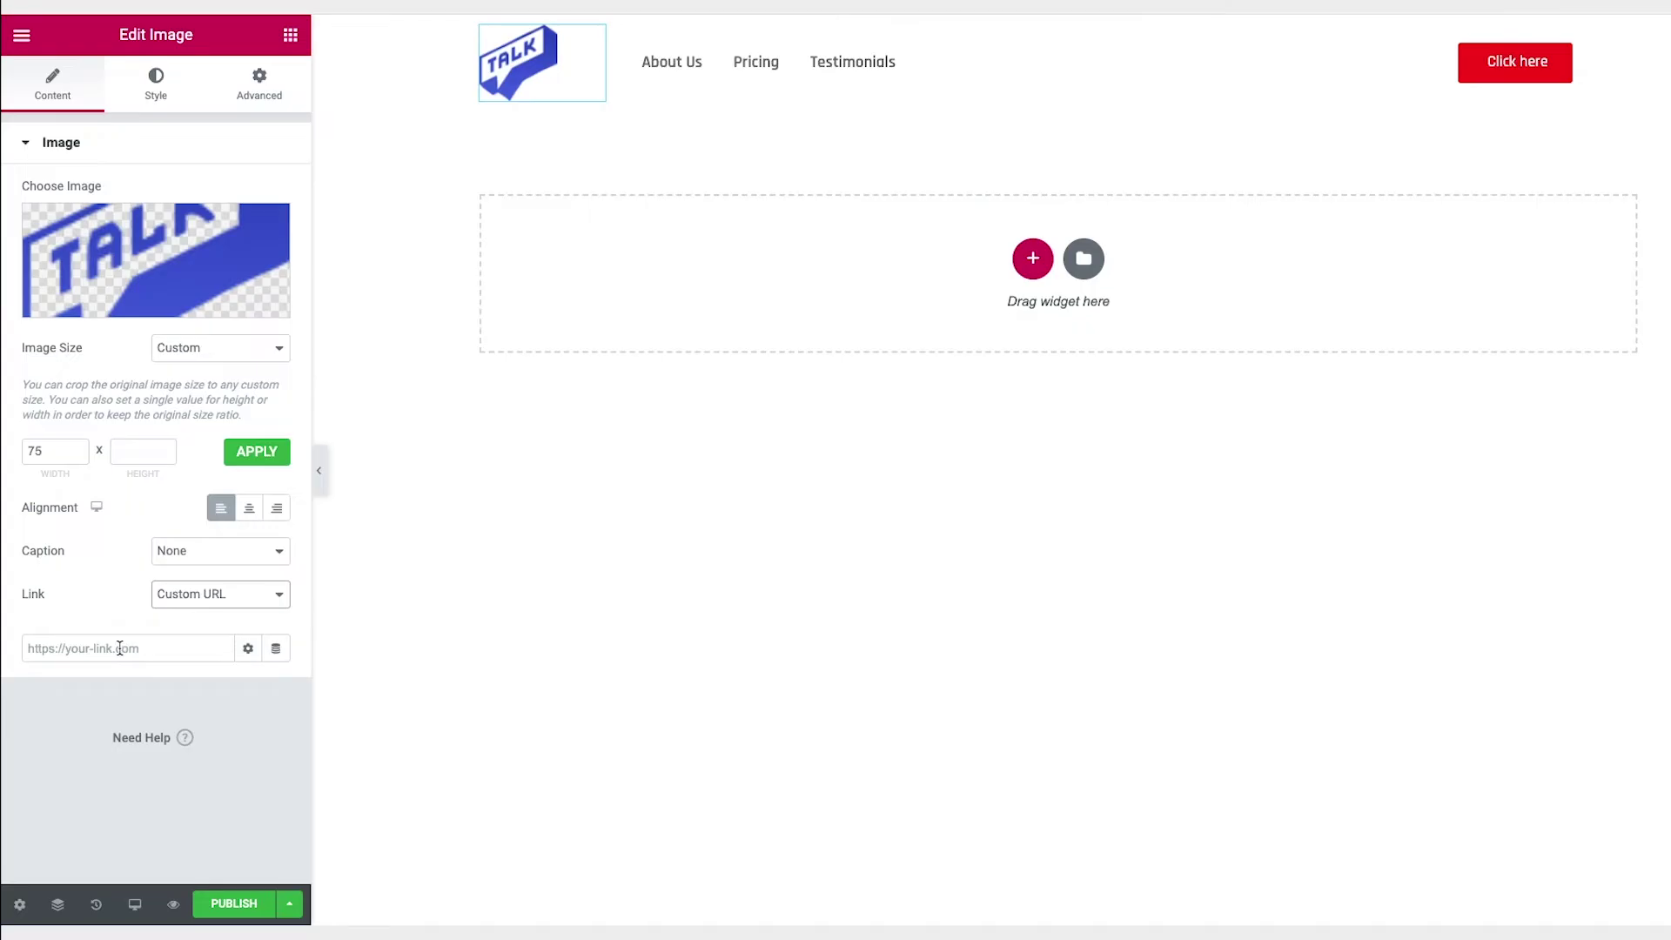
pyautogui.click(117, 650)
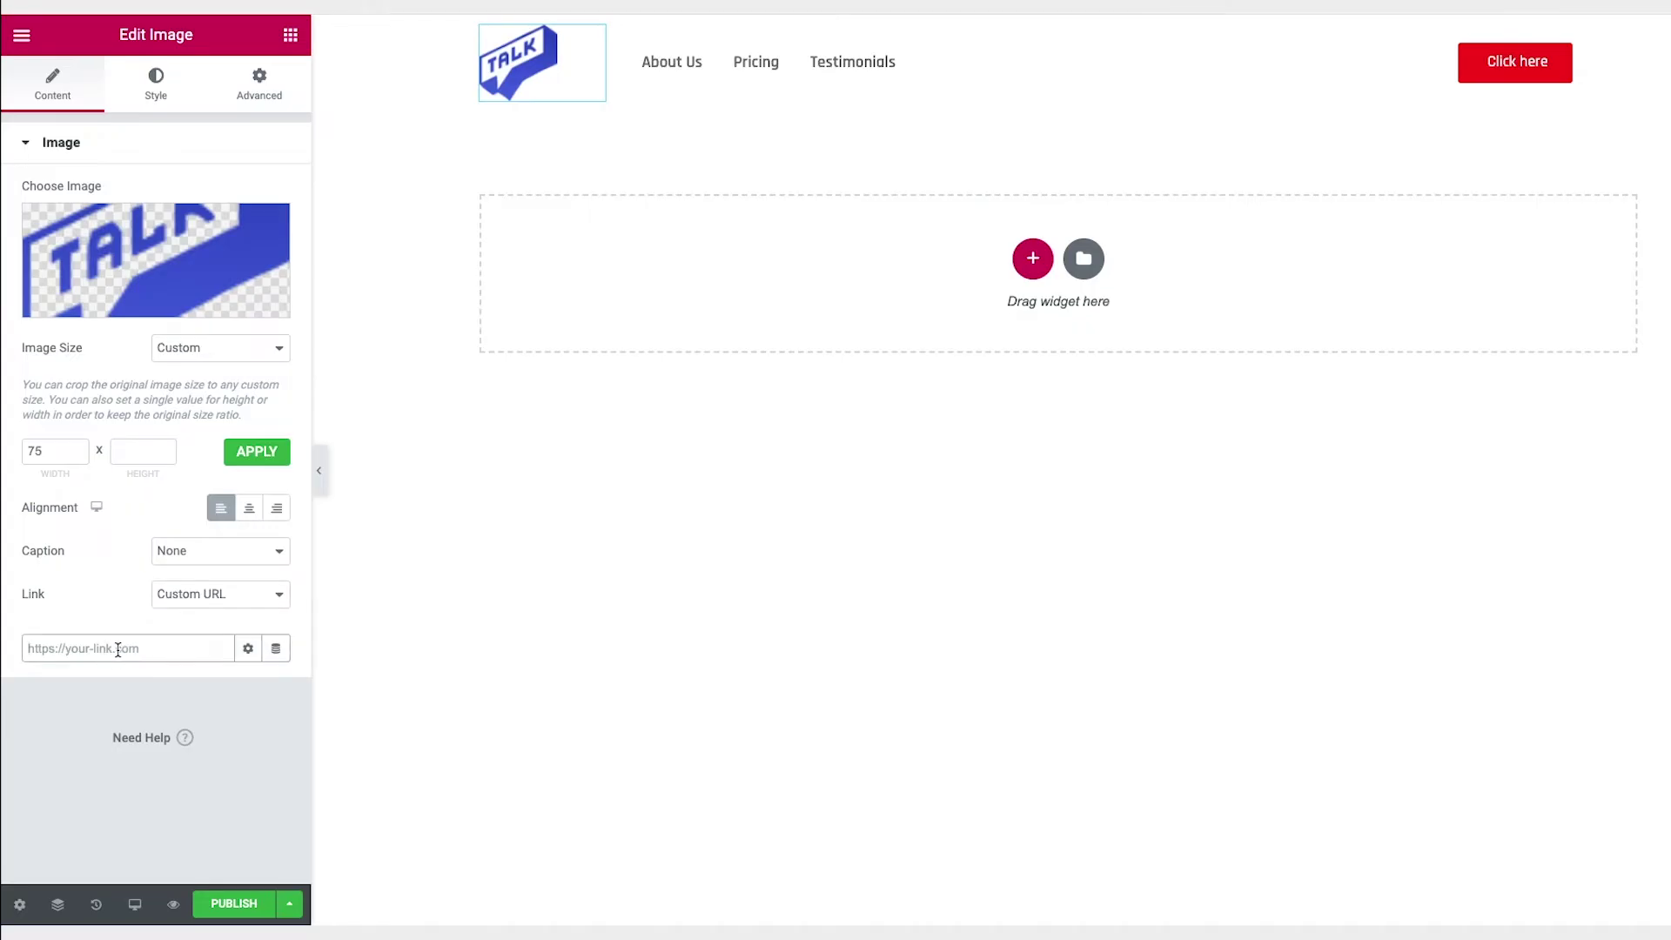
pyautogui.write('/')
pyautogui.click(272, 459)
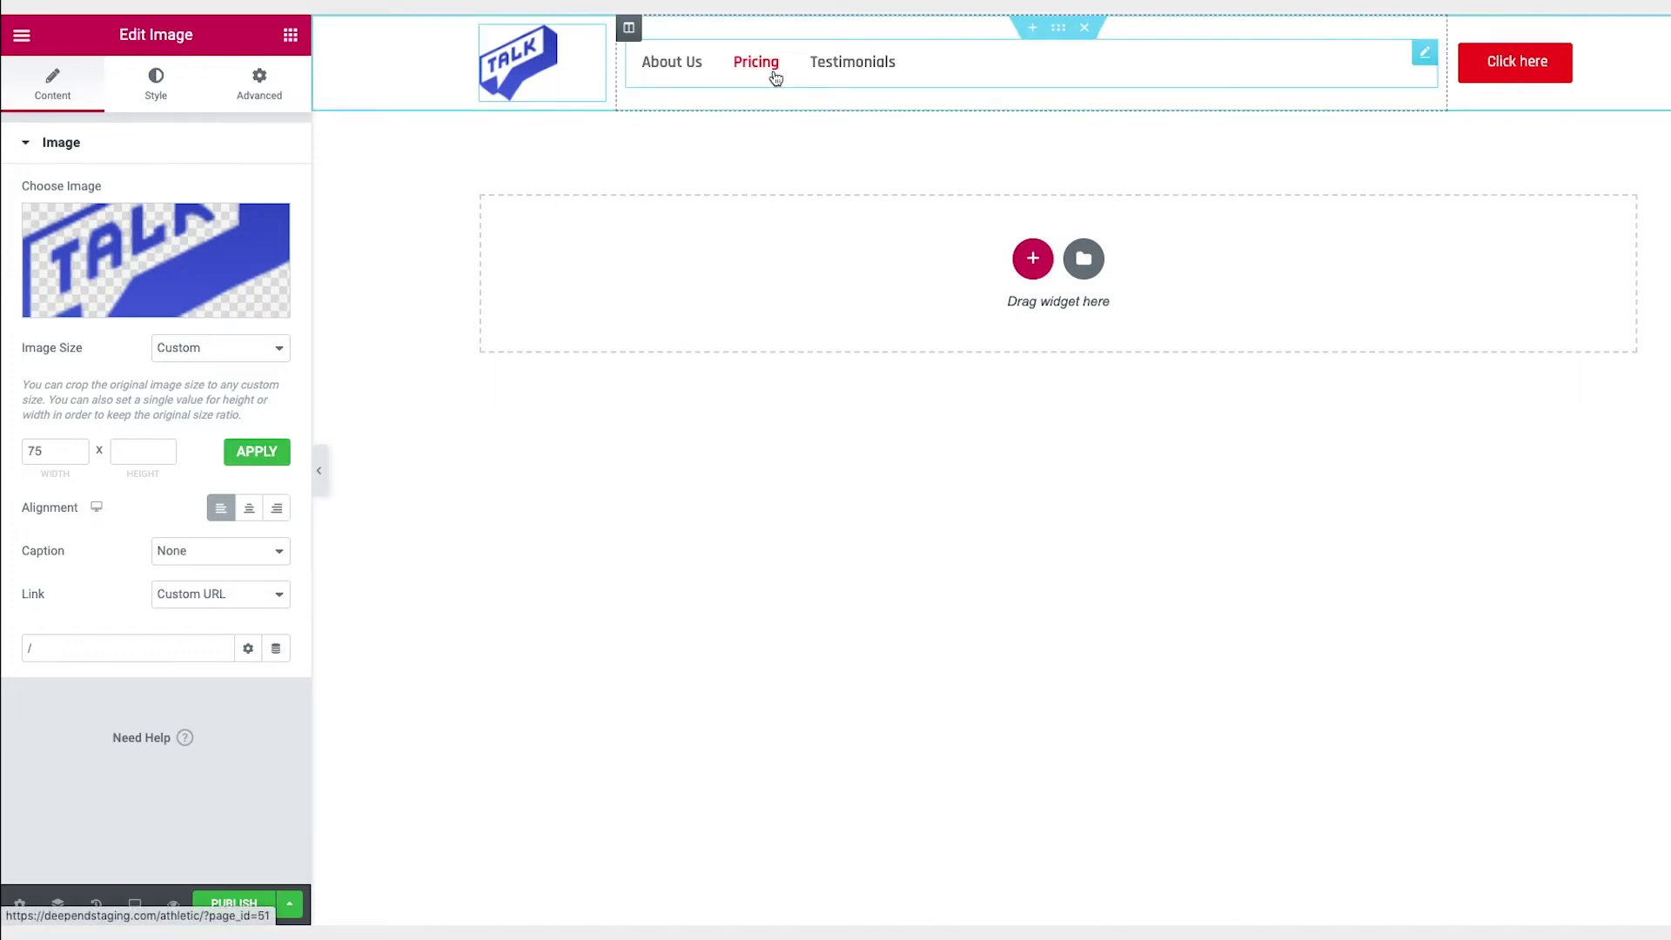
# Set the navigation menu's horizontal padding to 0 and the space between its items to 87.
pyautogui.click(872, 71)
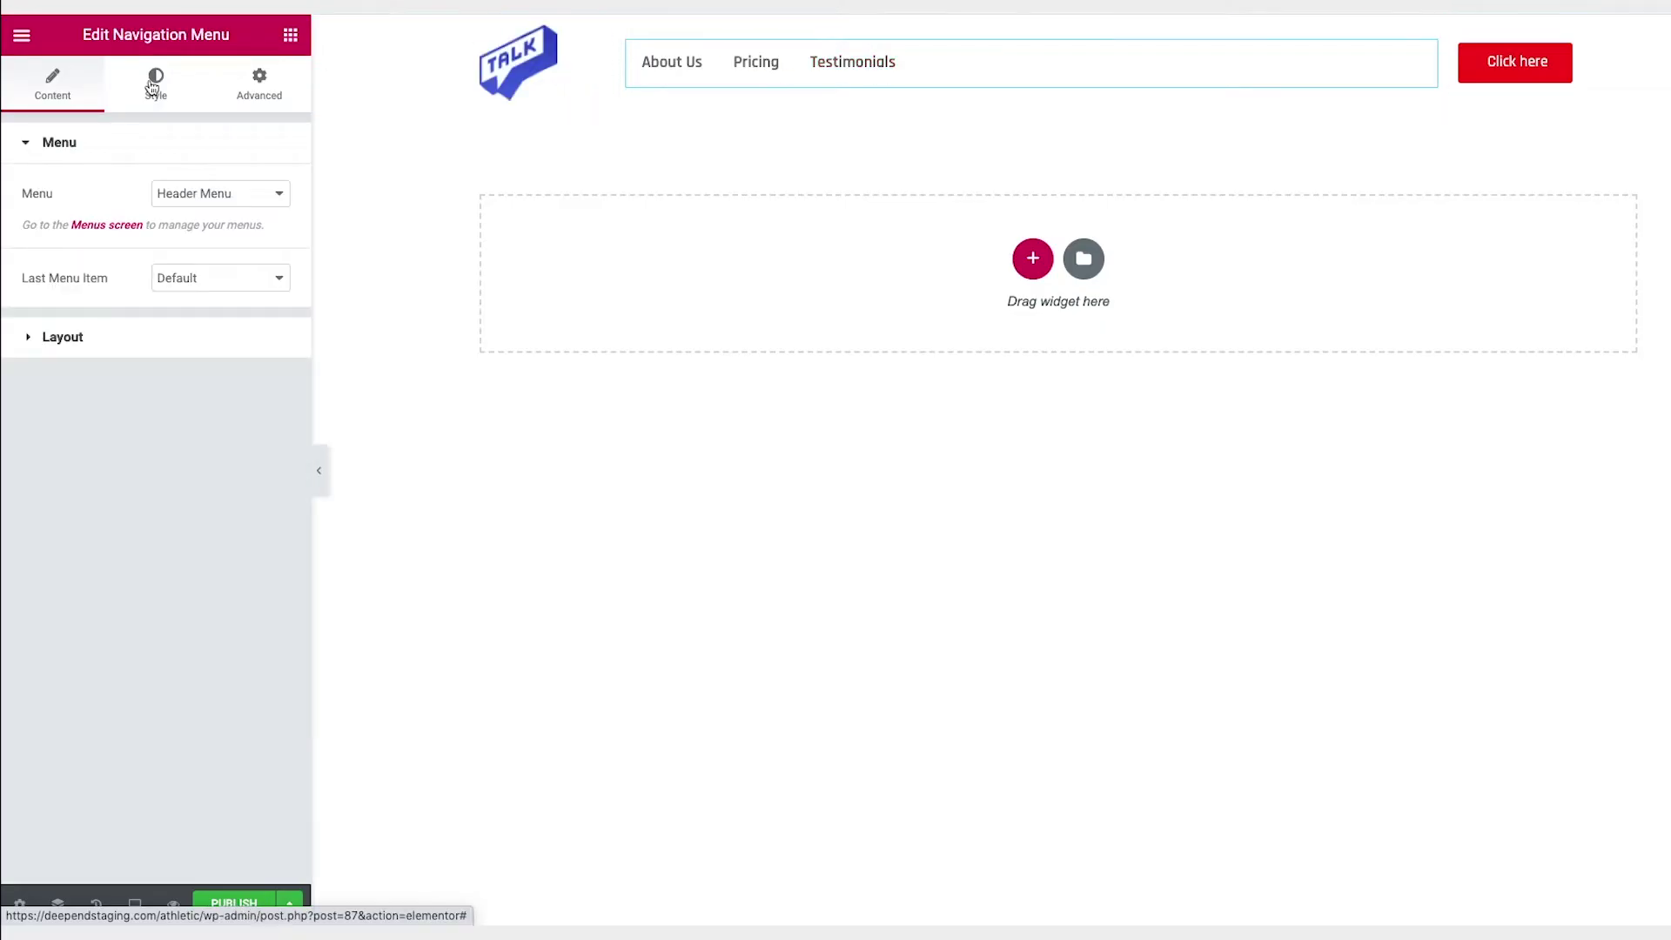
pyautogui.click(152, 87)
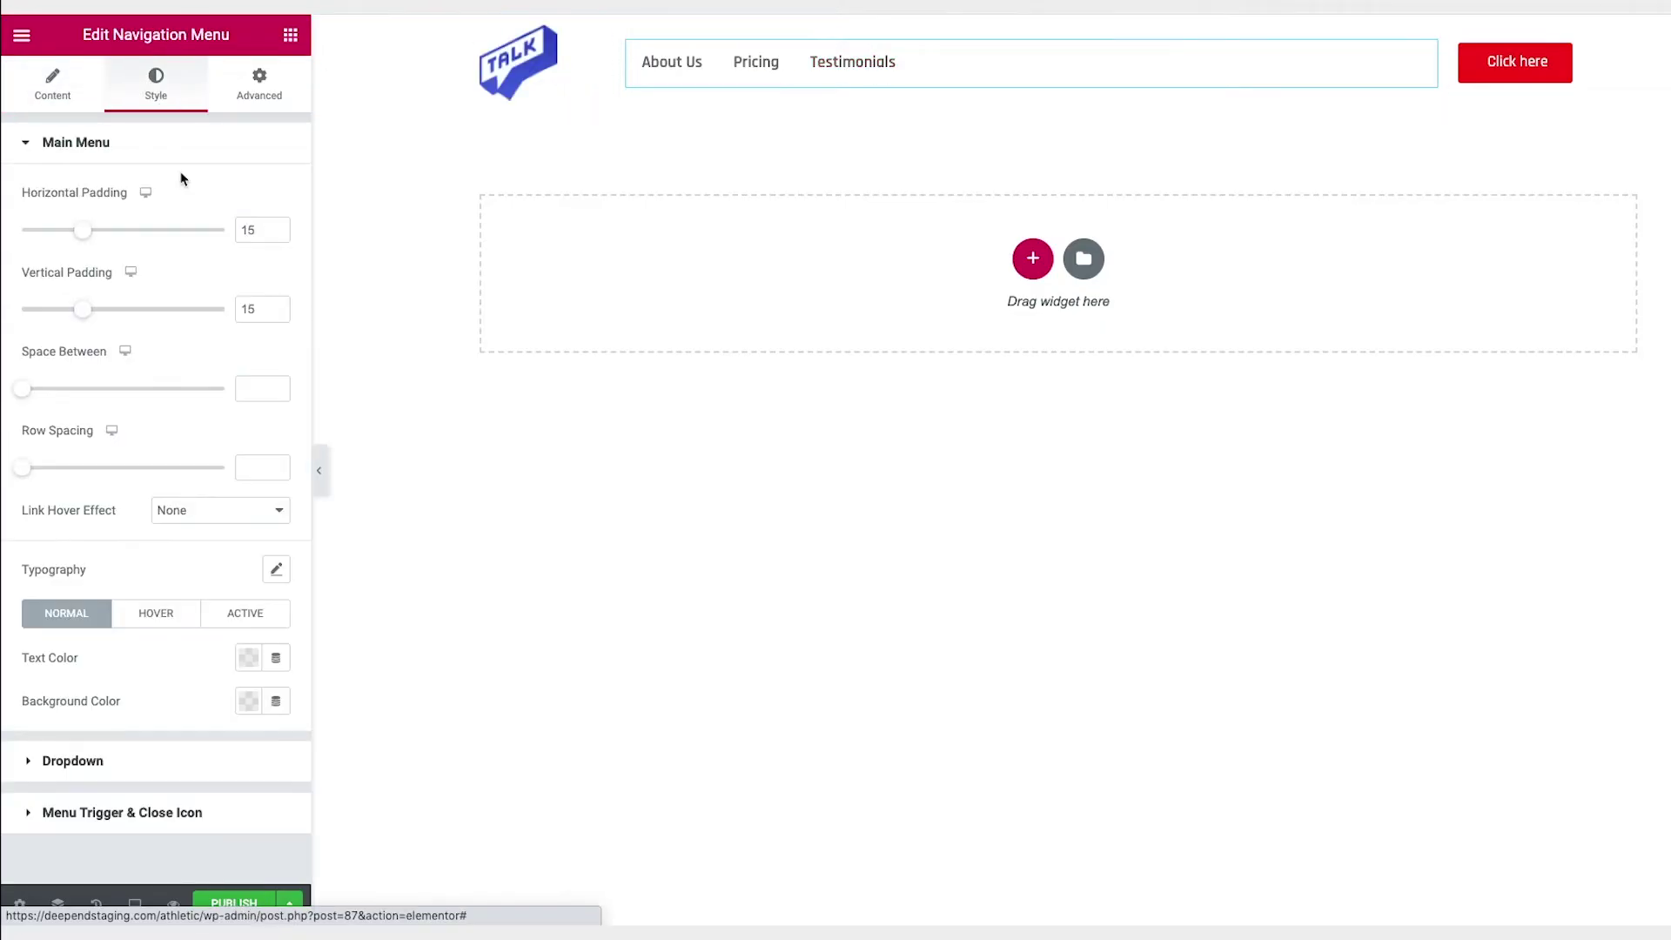
pyautogui.moveTo(87, 233); pyautogui.dragTo(8, 231)
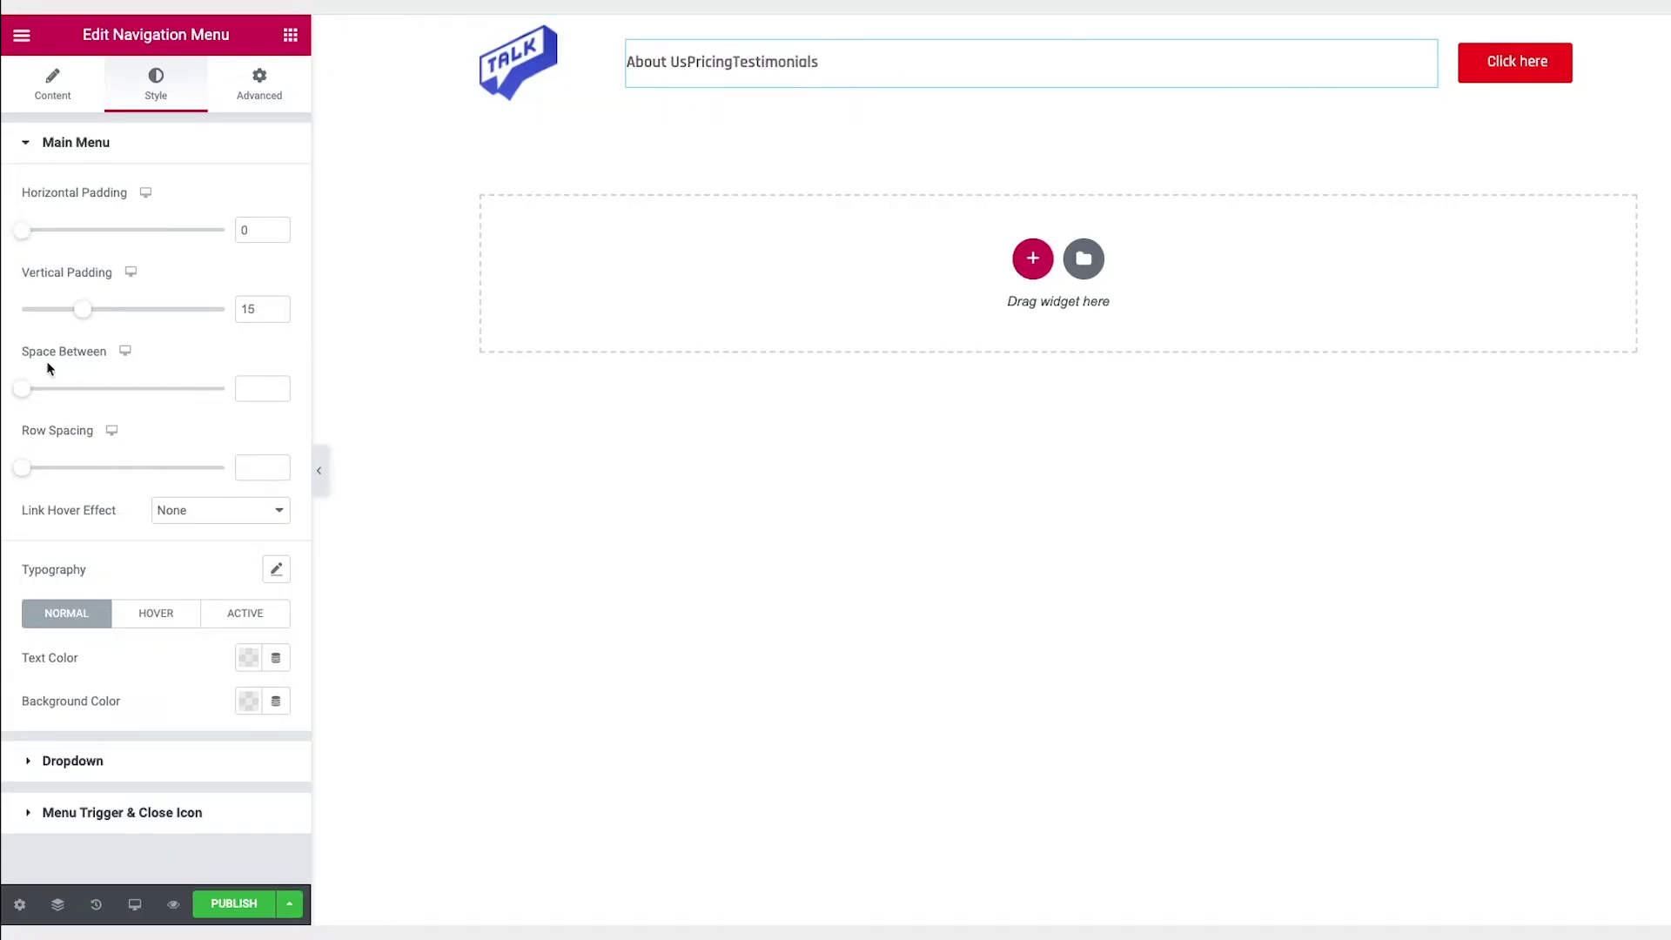
pyautogui.moveTo(24, 394); pyautogui.dragTo(43, 389)
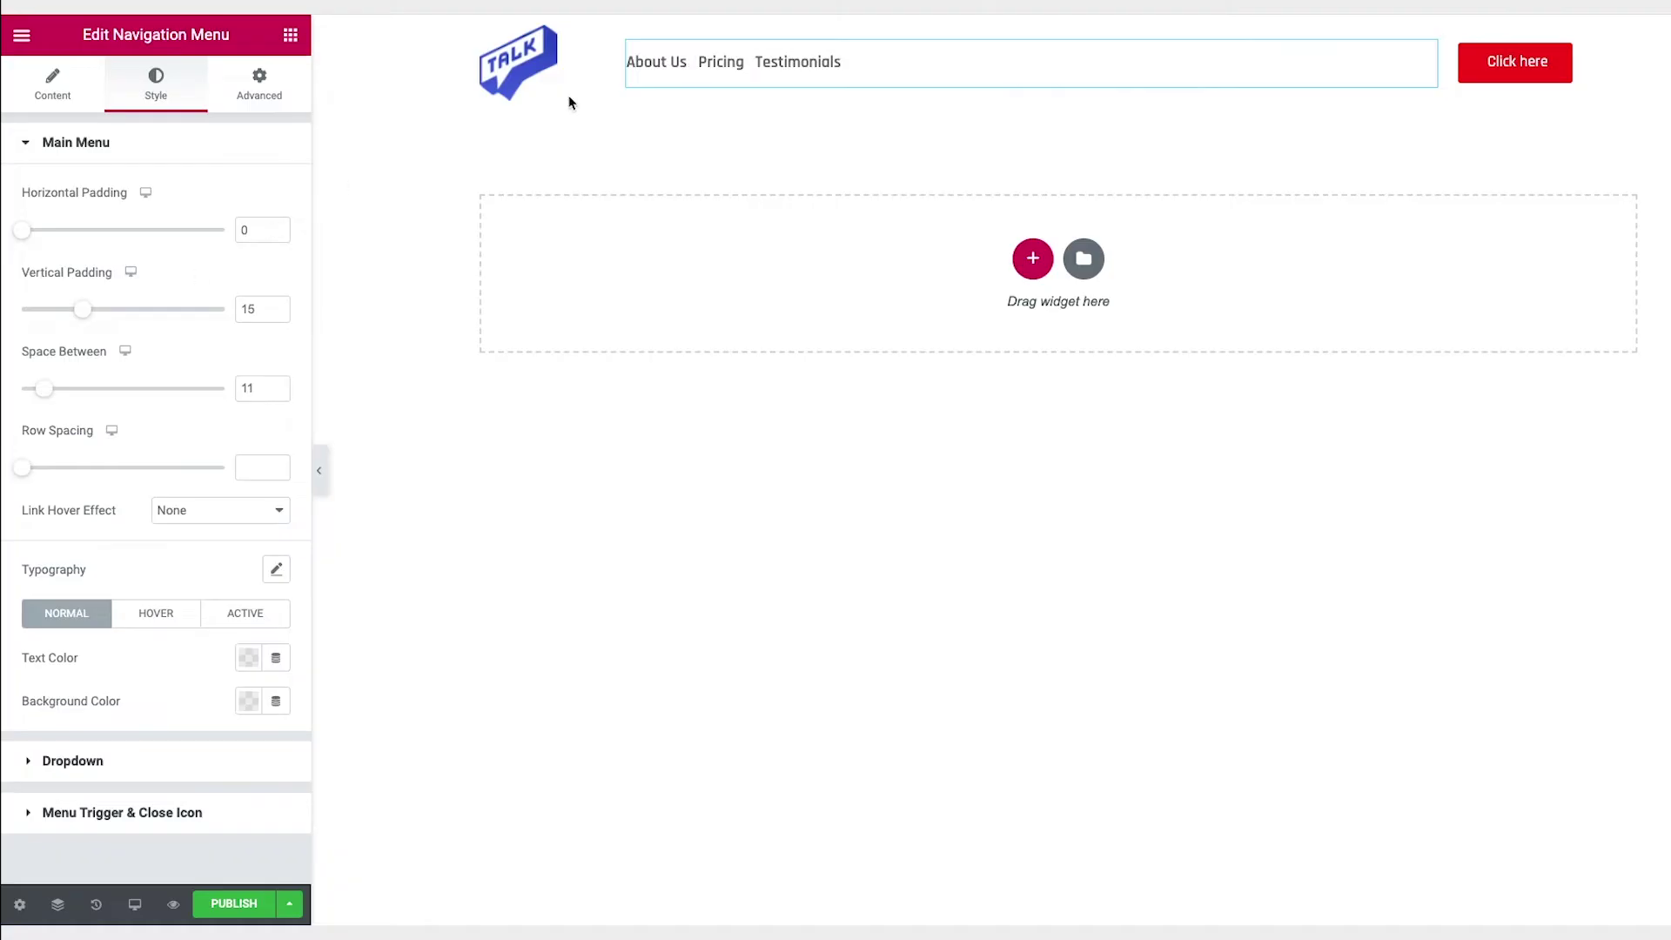
pyautogui.moveTo(44, 389); pyautogui.dragTo(202, 387)
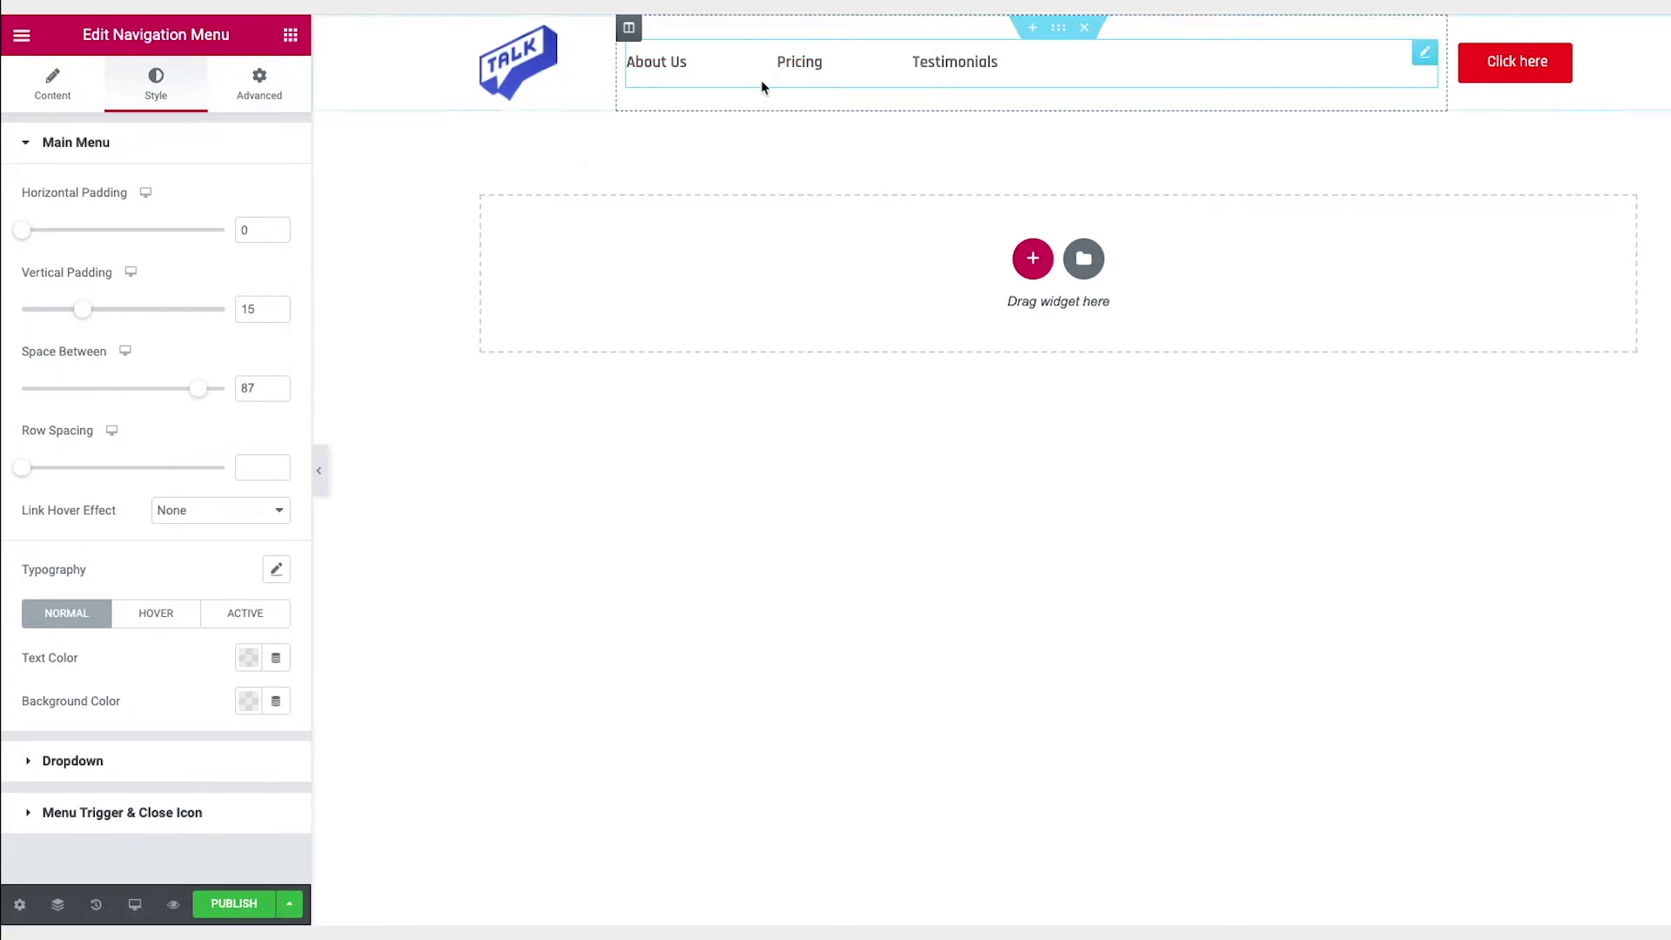
# Try the Underline, Overline, Framed and Text hover effects on the navigation menu links.
pyautogui.click(251, 515)
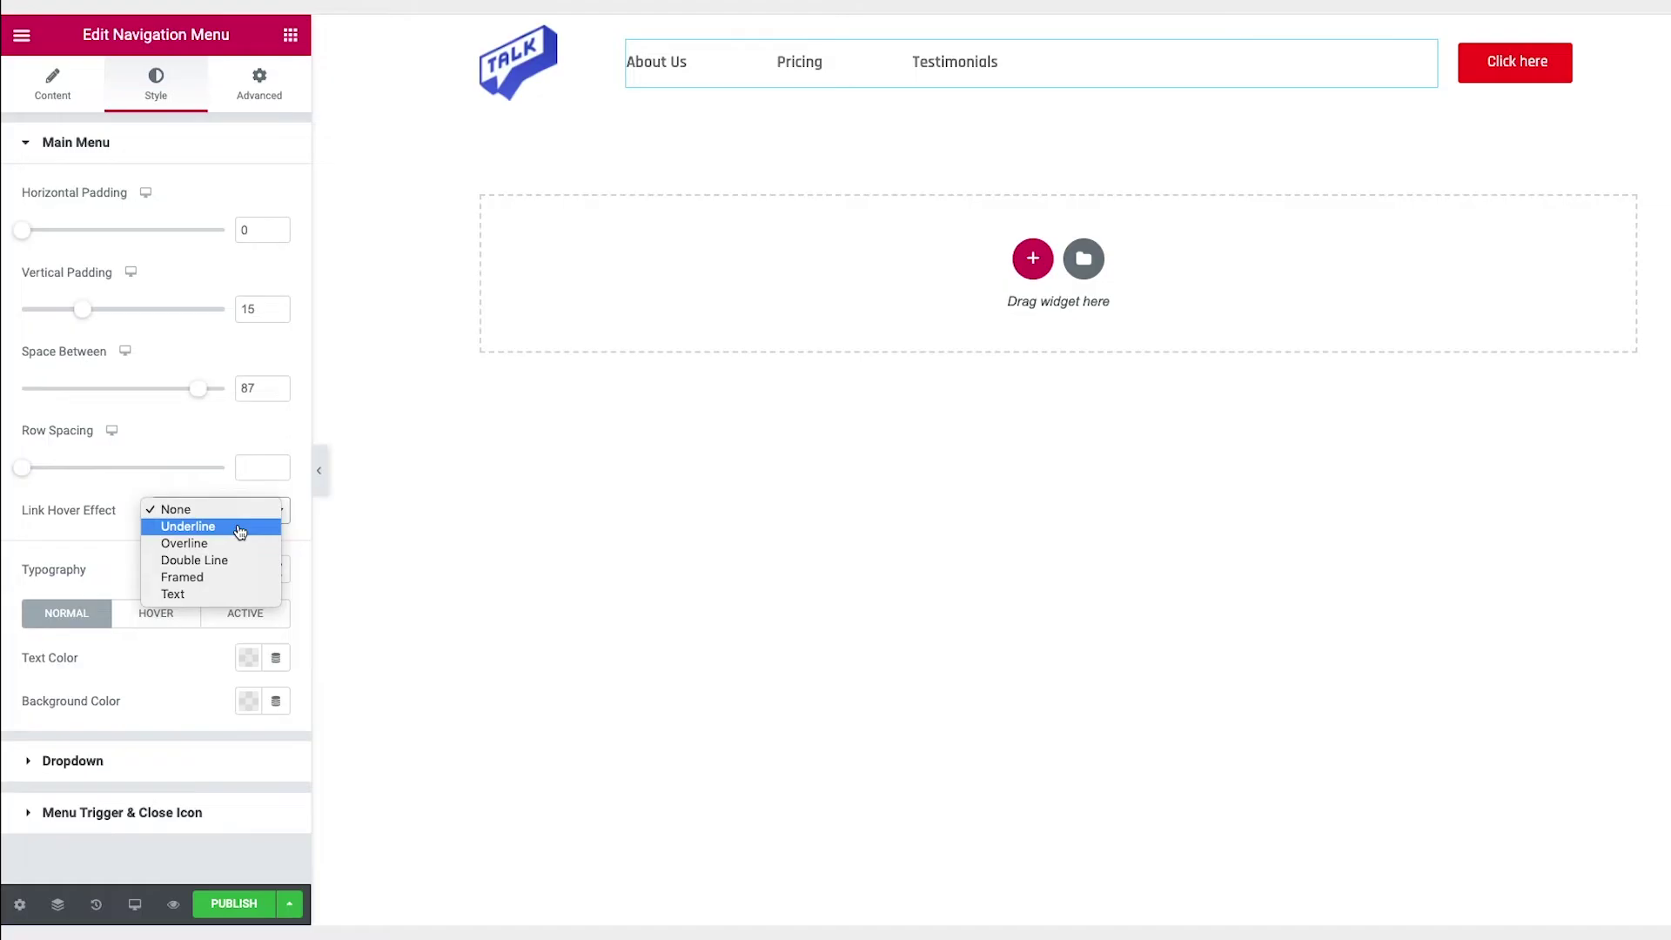
pyautogui.click(244, 527)
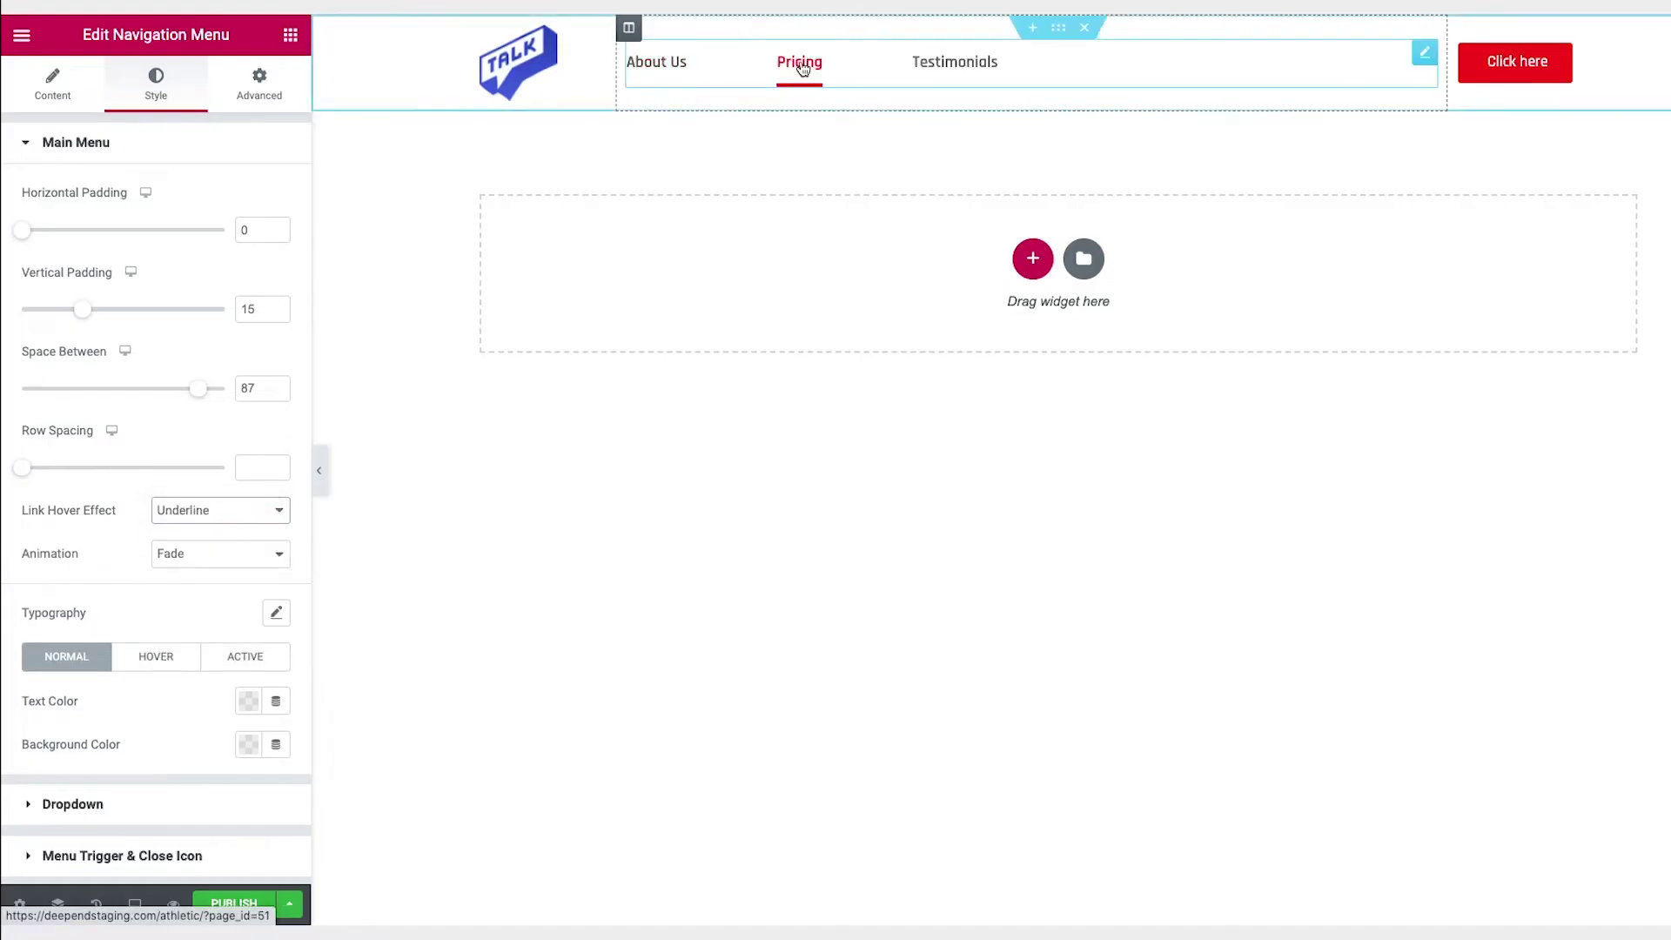
pyautogui.click(241, 513)
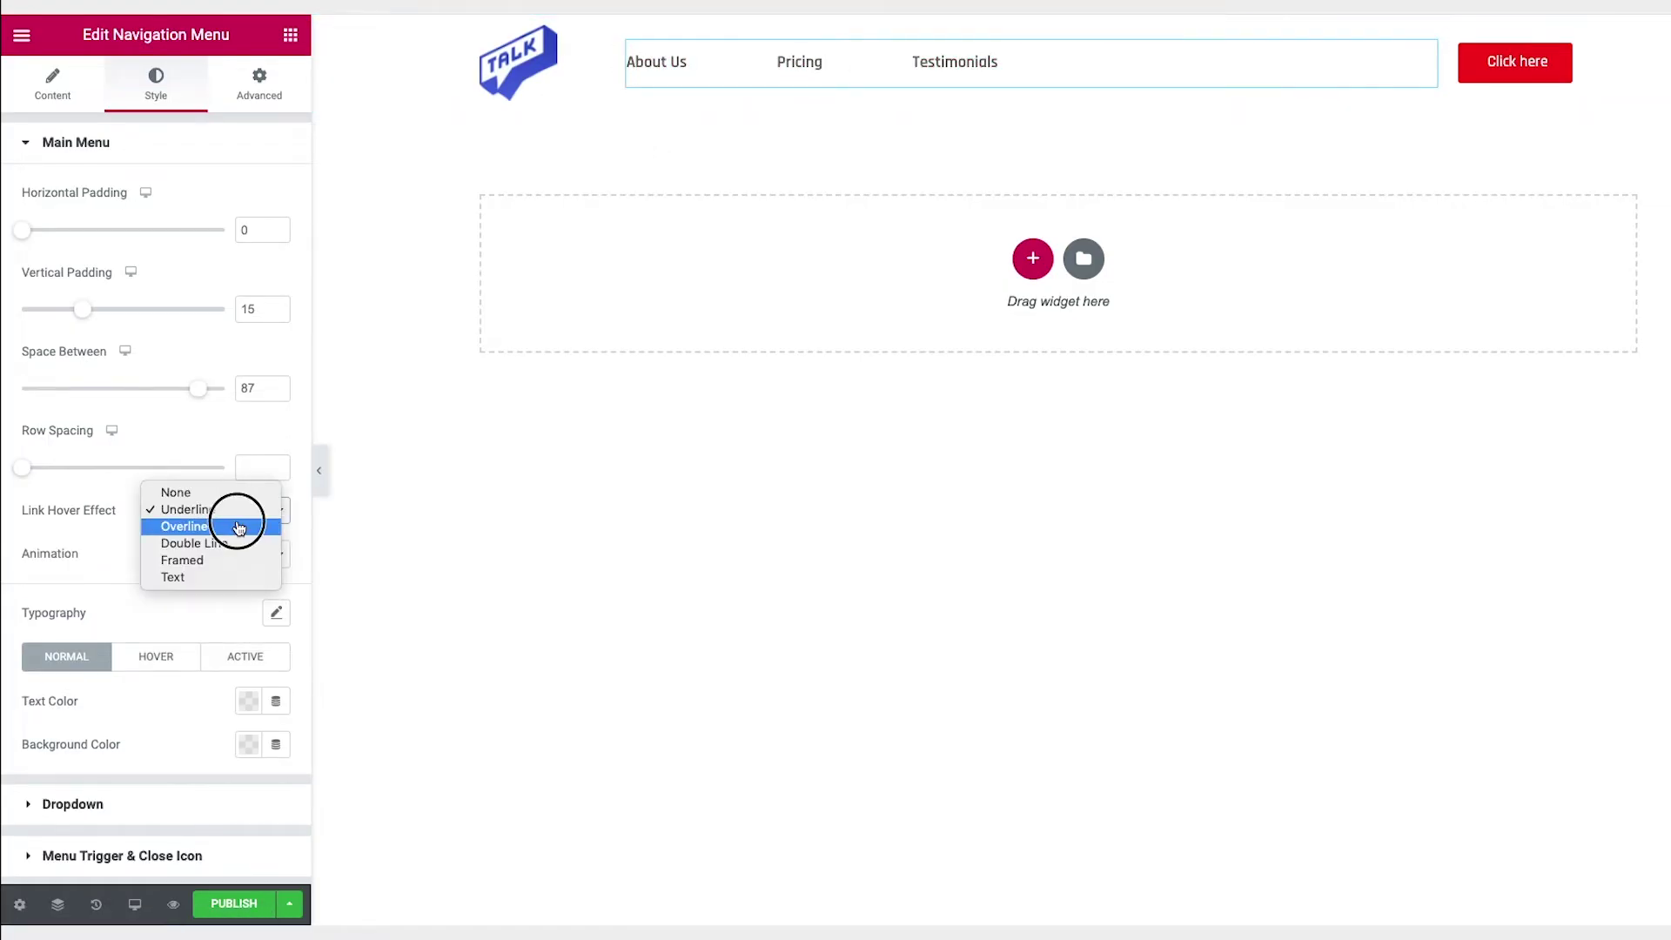
pyautogui.click(245, 527)
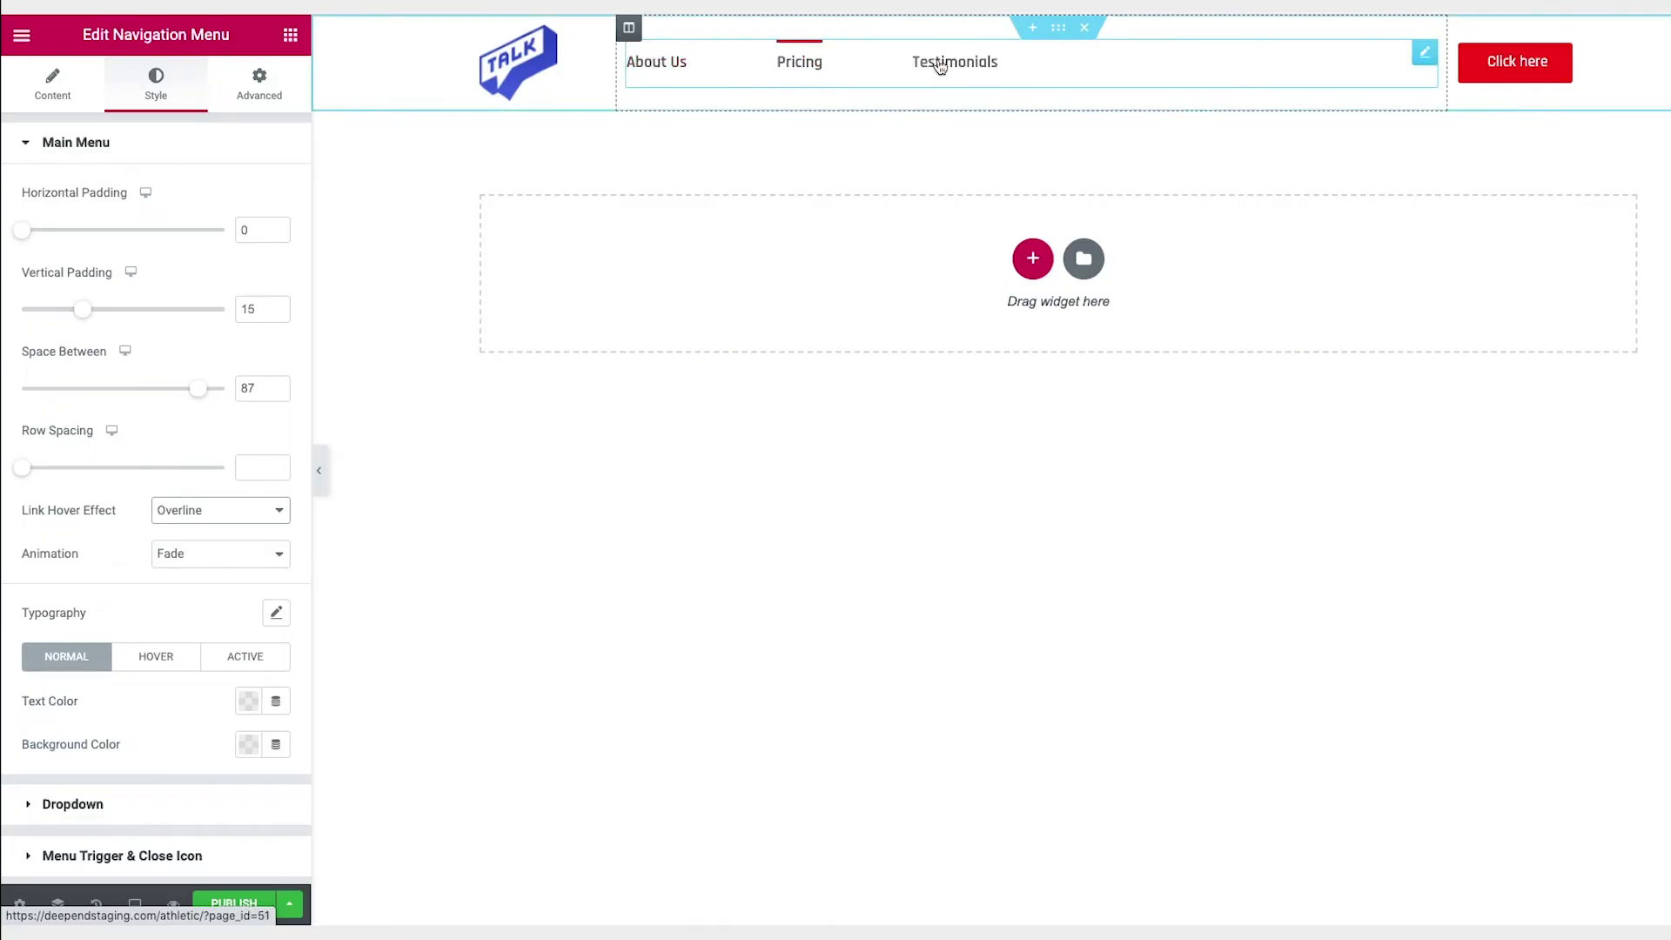
pyautogui.click(203, 515)
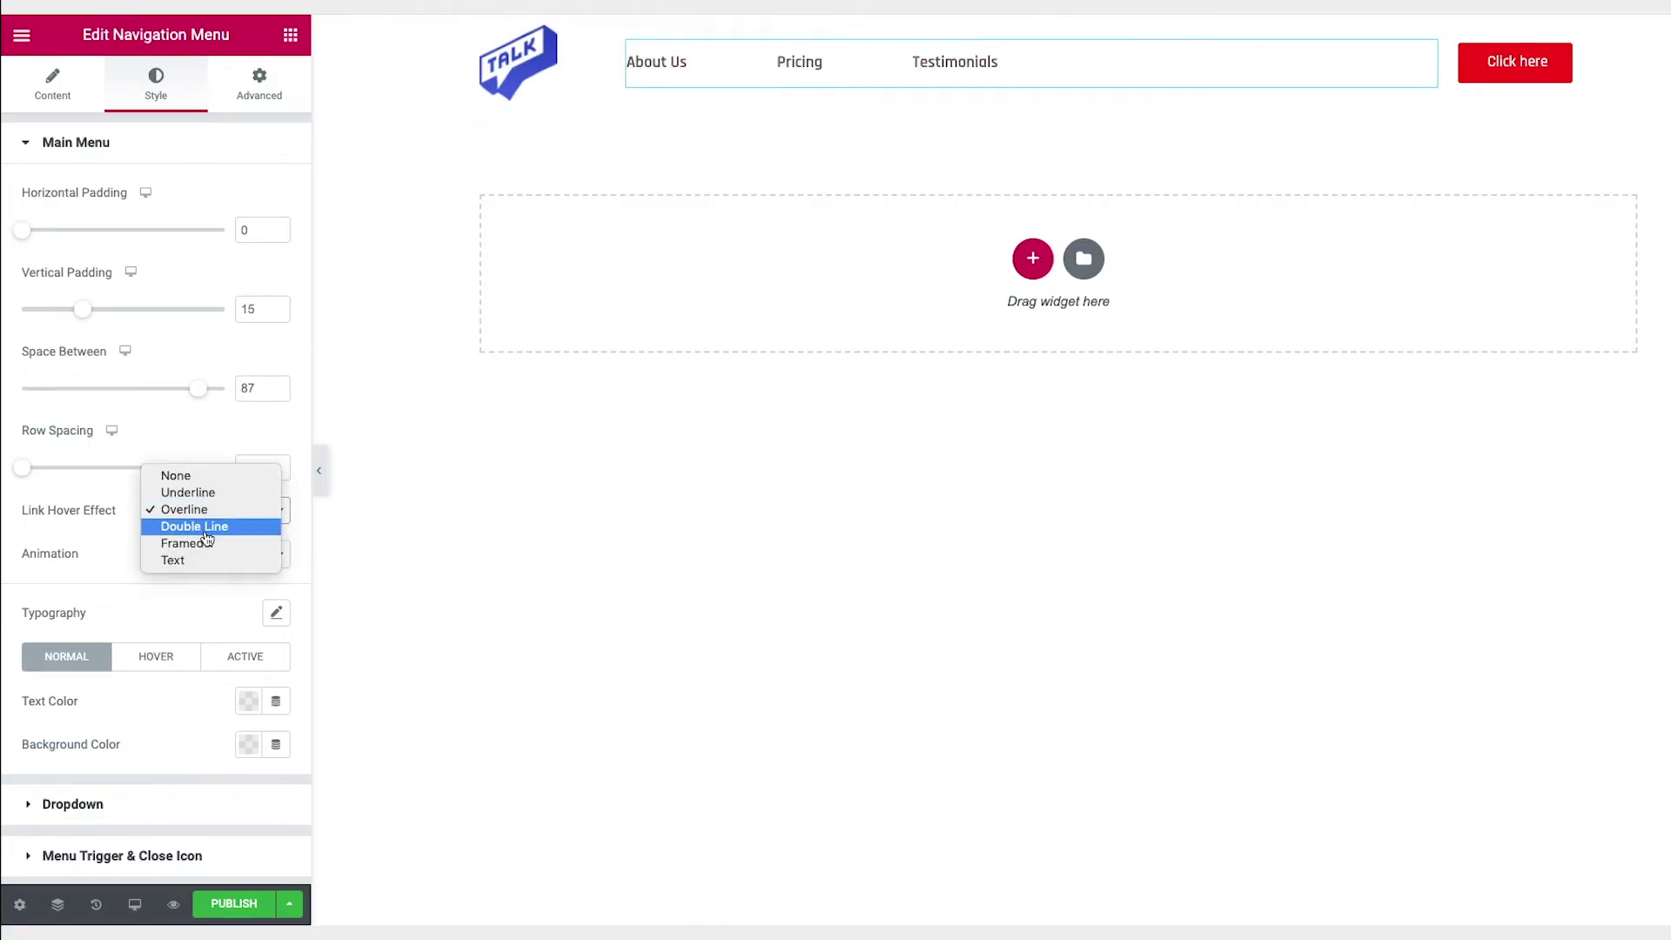
pyautogui.click(206, 549)
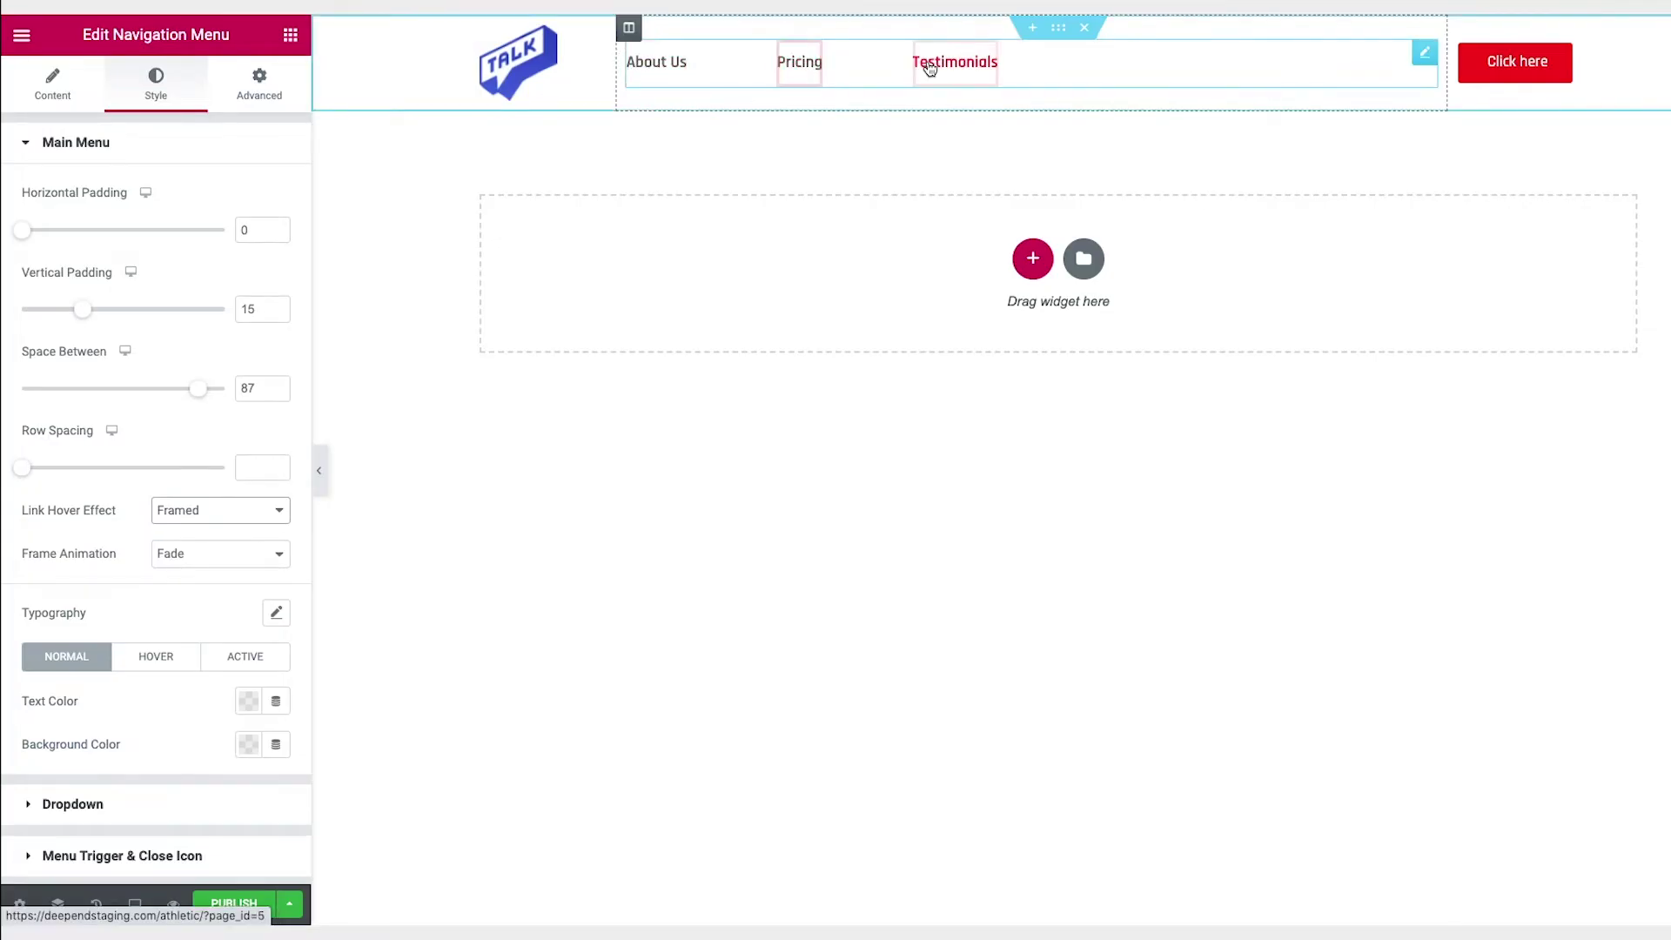
pyautogui.click(220, 510)
pyautogui.click(231, 526)
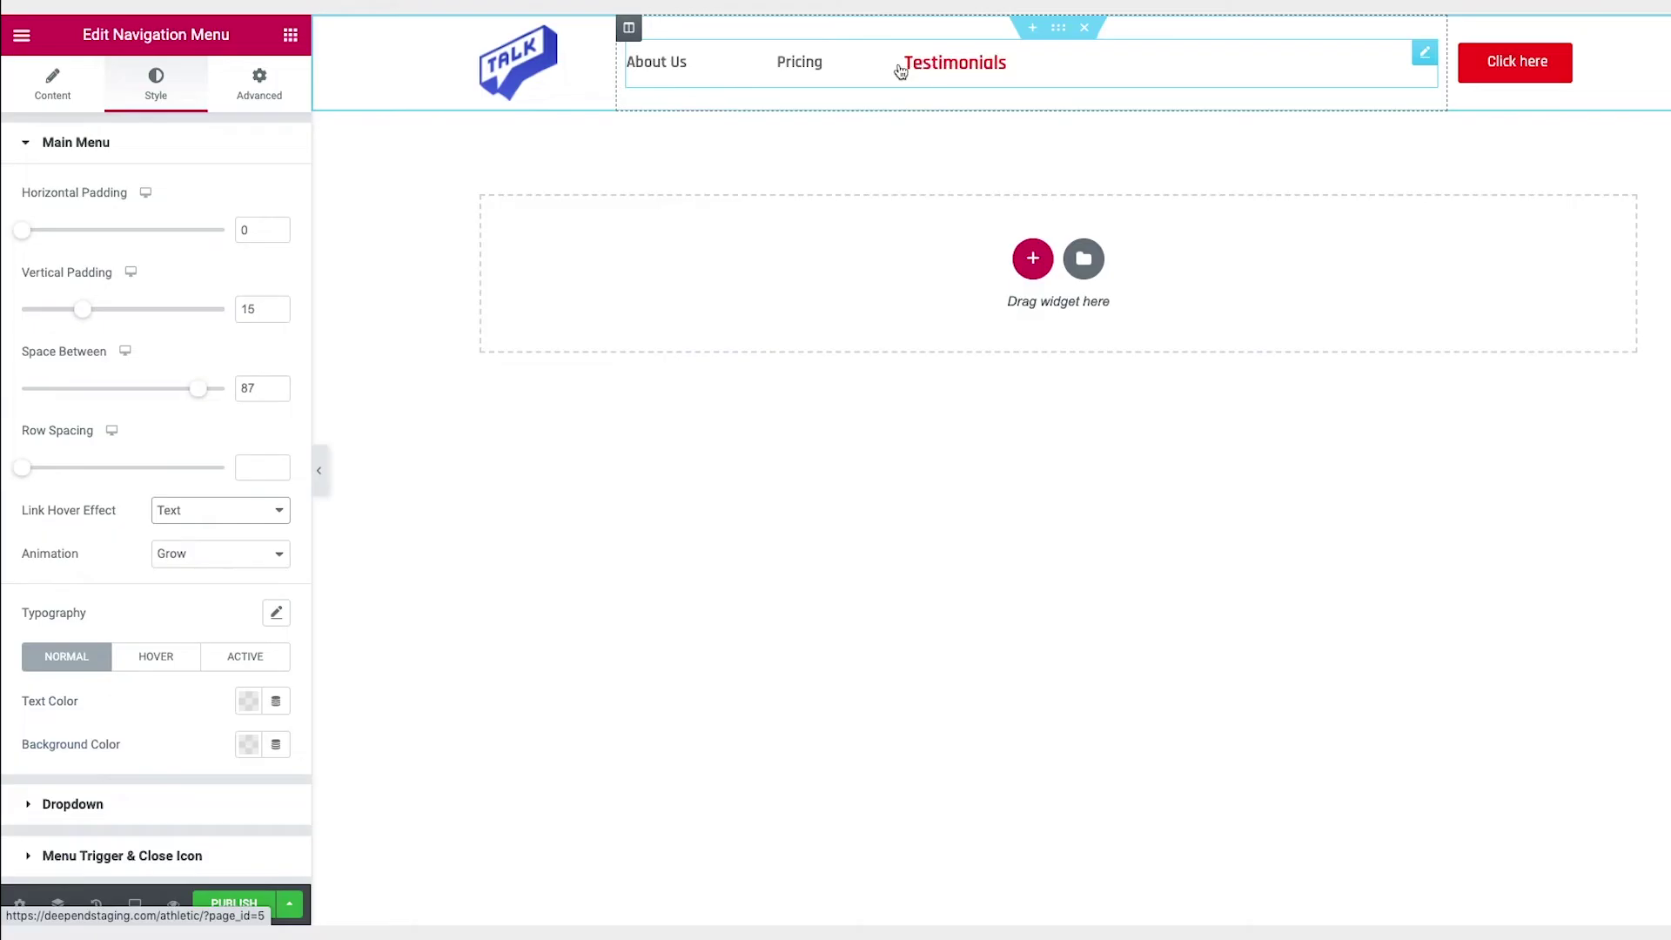
# Set the menu's link hover effect to Underline with the Slide animation.
pyautogui.click(221, 513)
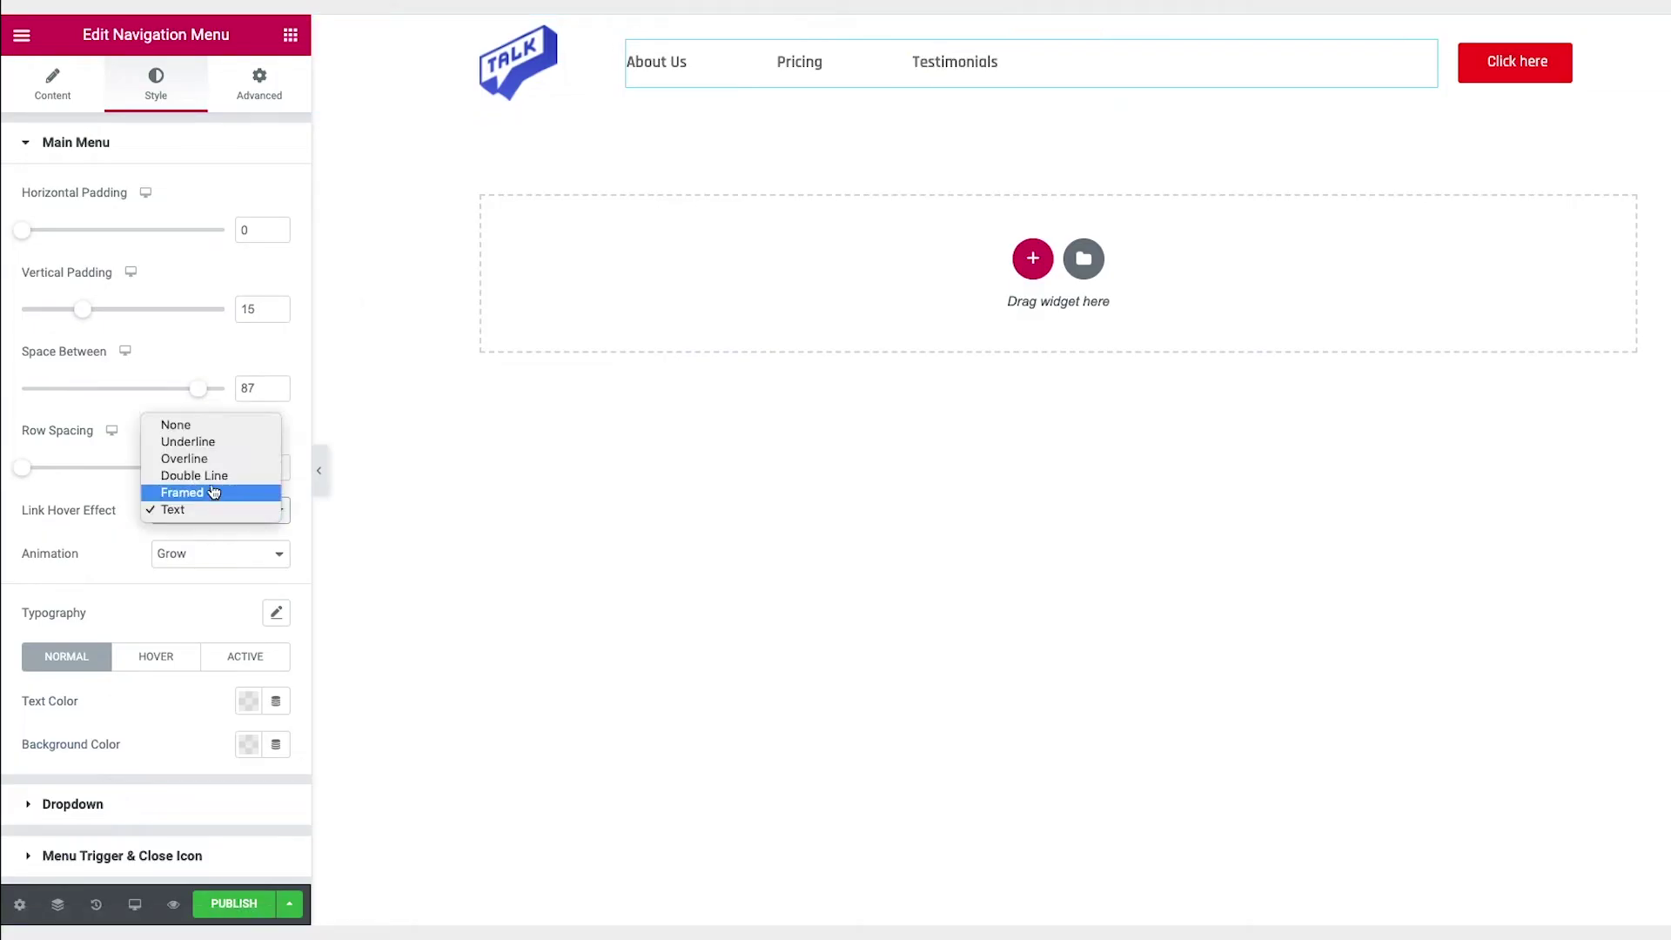
pyautogui.click(207, 441)
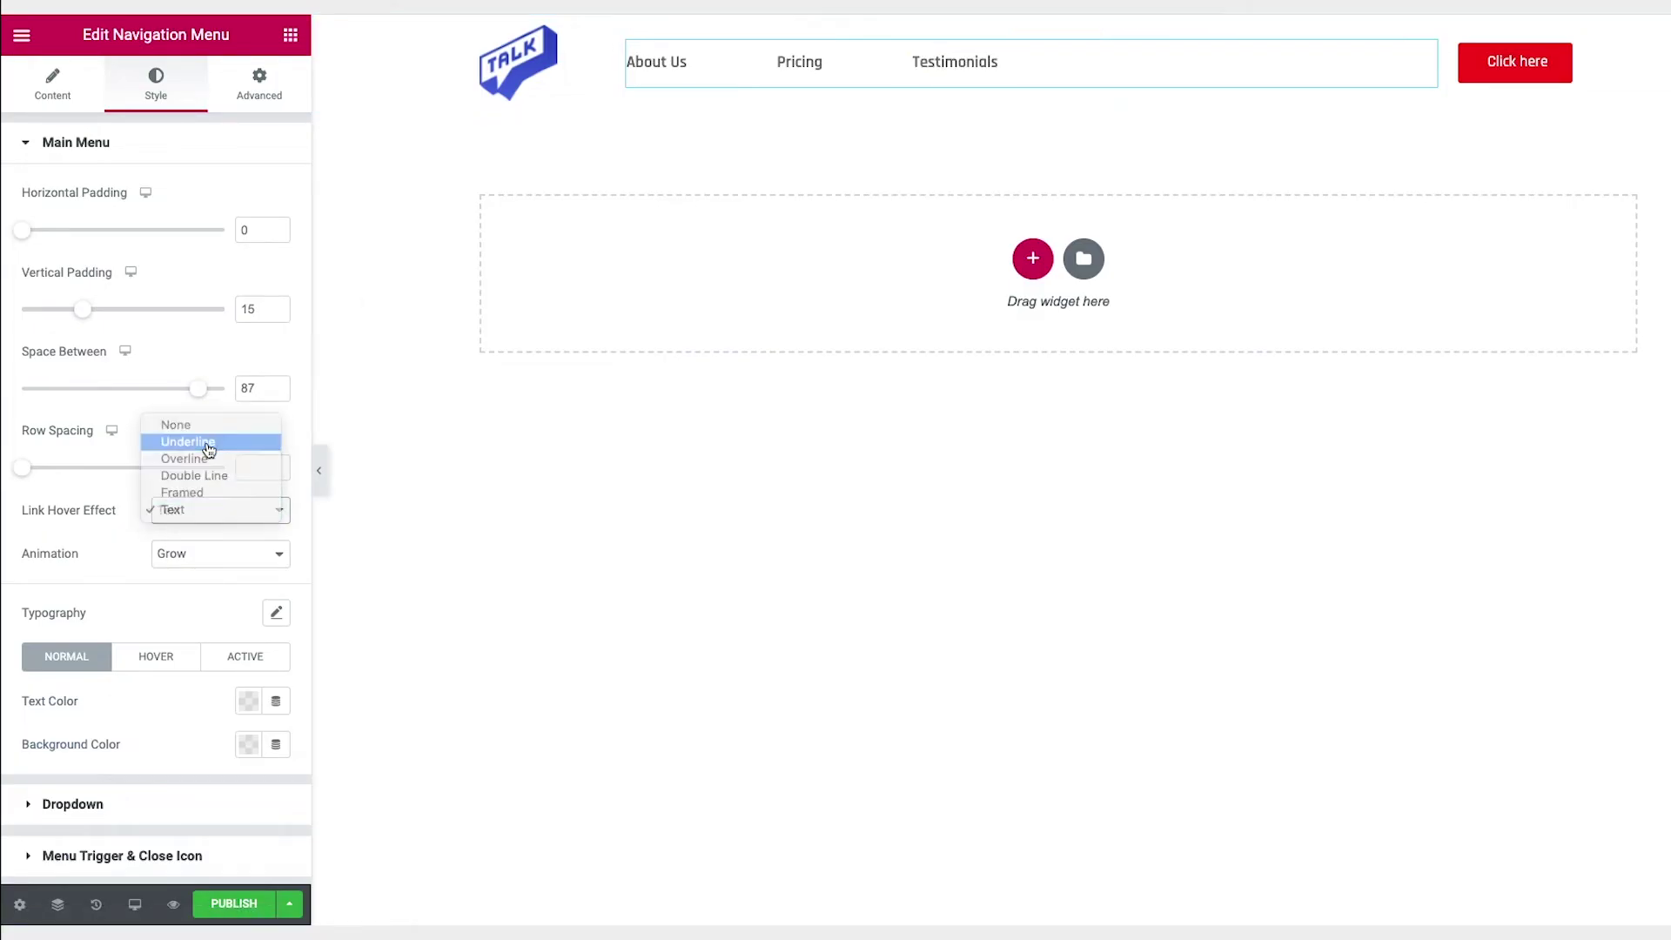
pyautogui.click(190, 560)
pyautogui.click(195, 571)
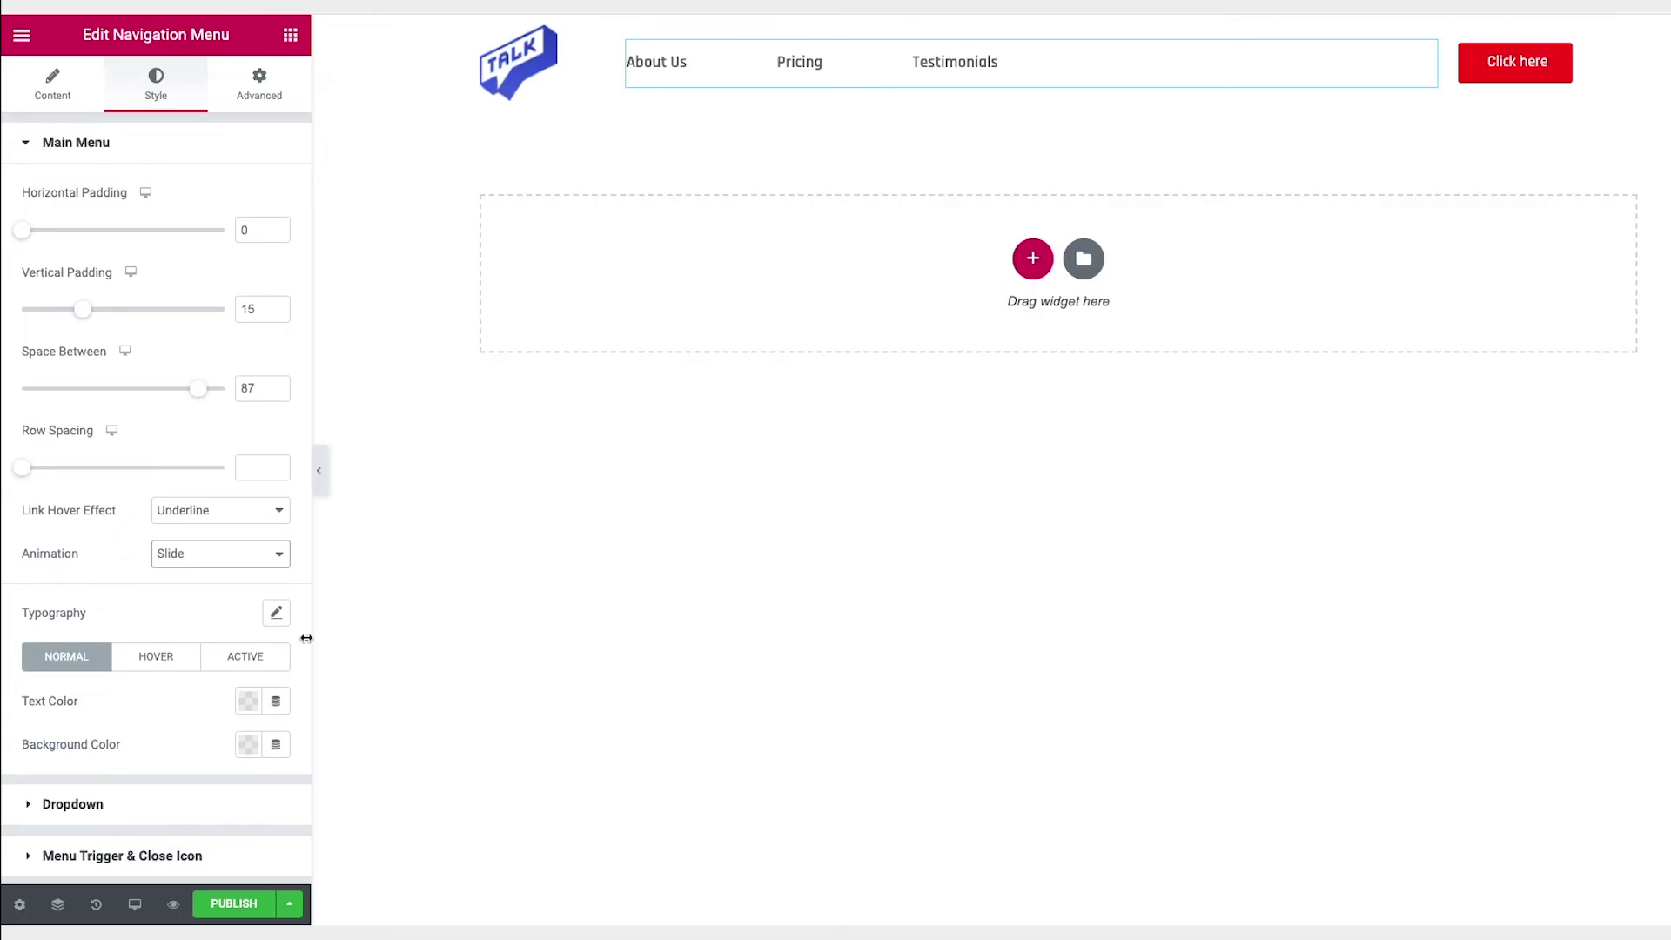
# Change the main menu's typography to the Montserrat font family.
pyautogui.click(277, 615)
pyautogui.scroll(-3, 230, 648)
pyautogui.click(180, 435)
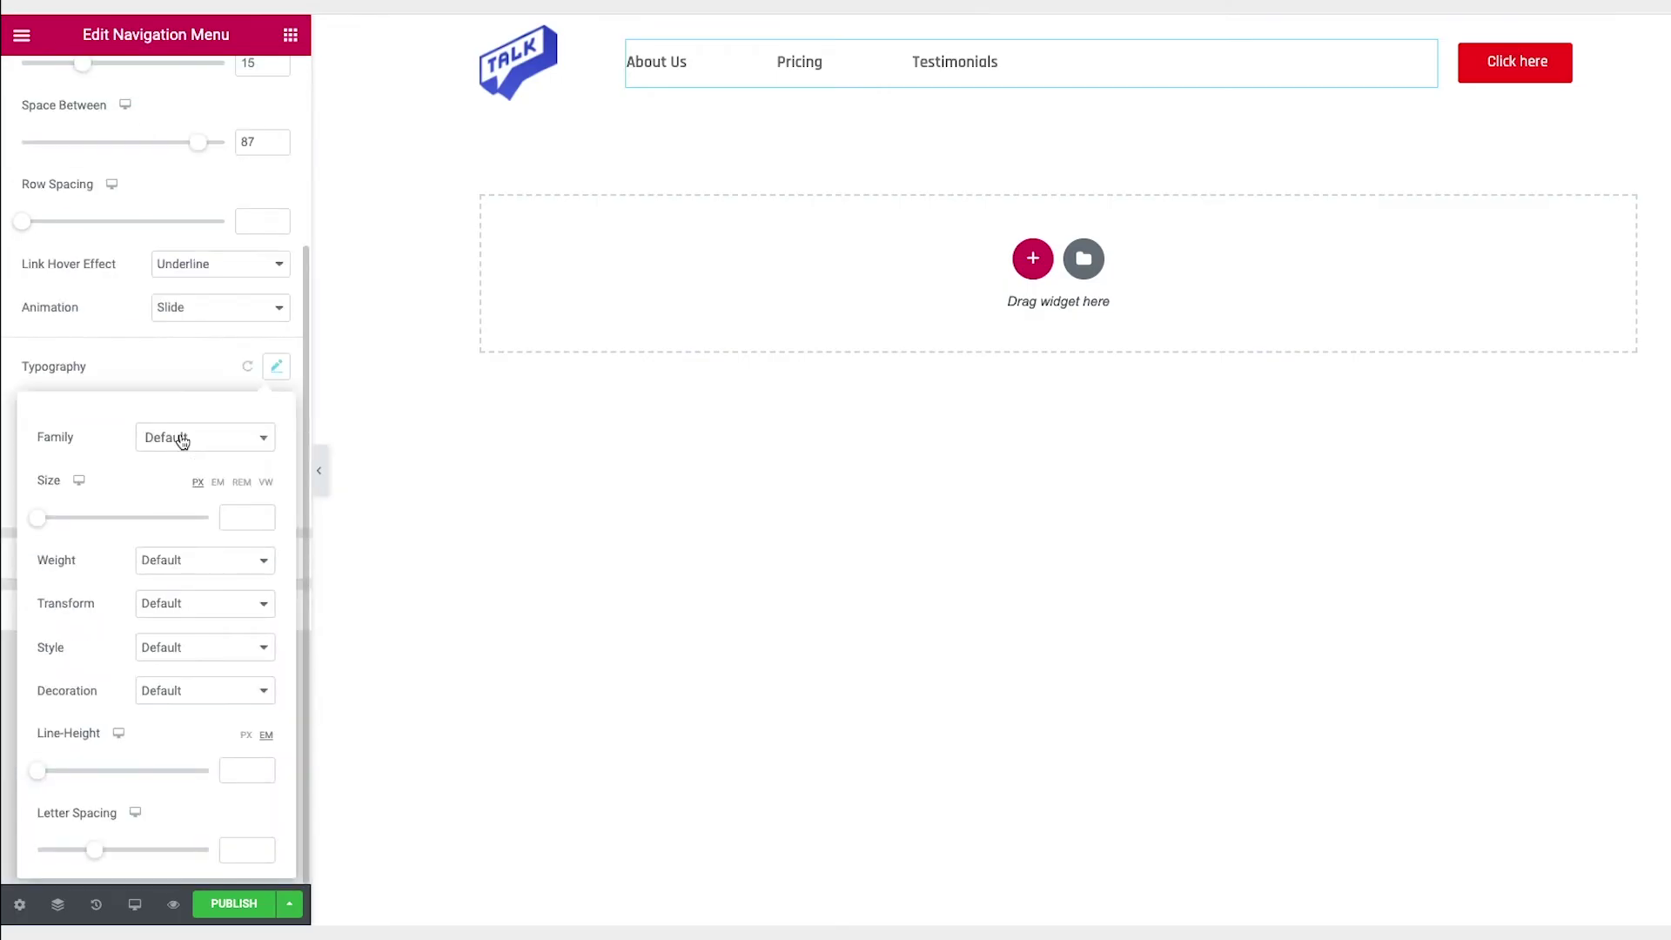
pyautogui.click(178, 461)
pyautogui.write('monts')
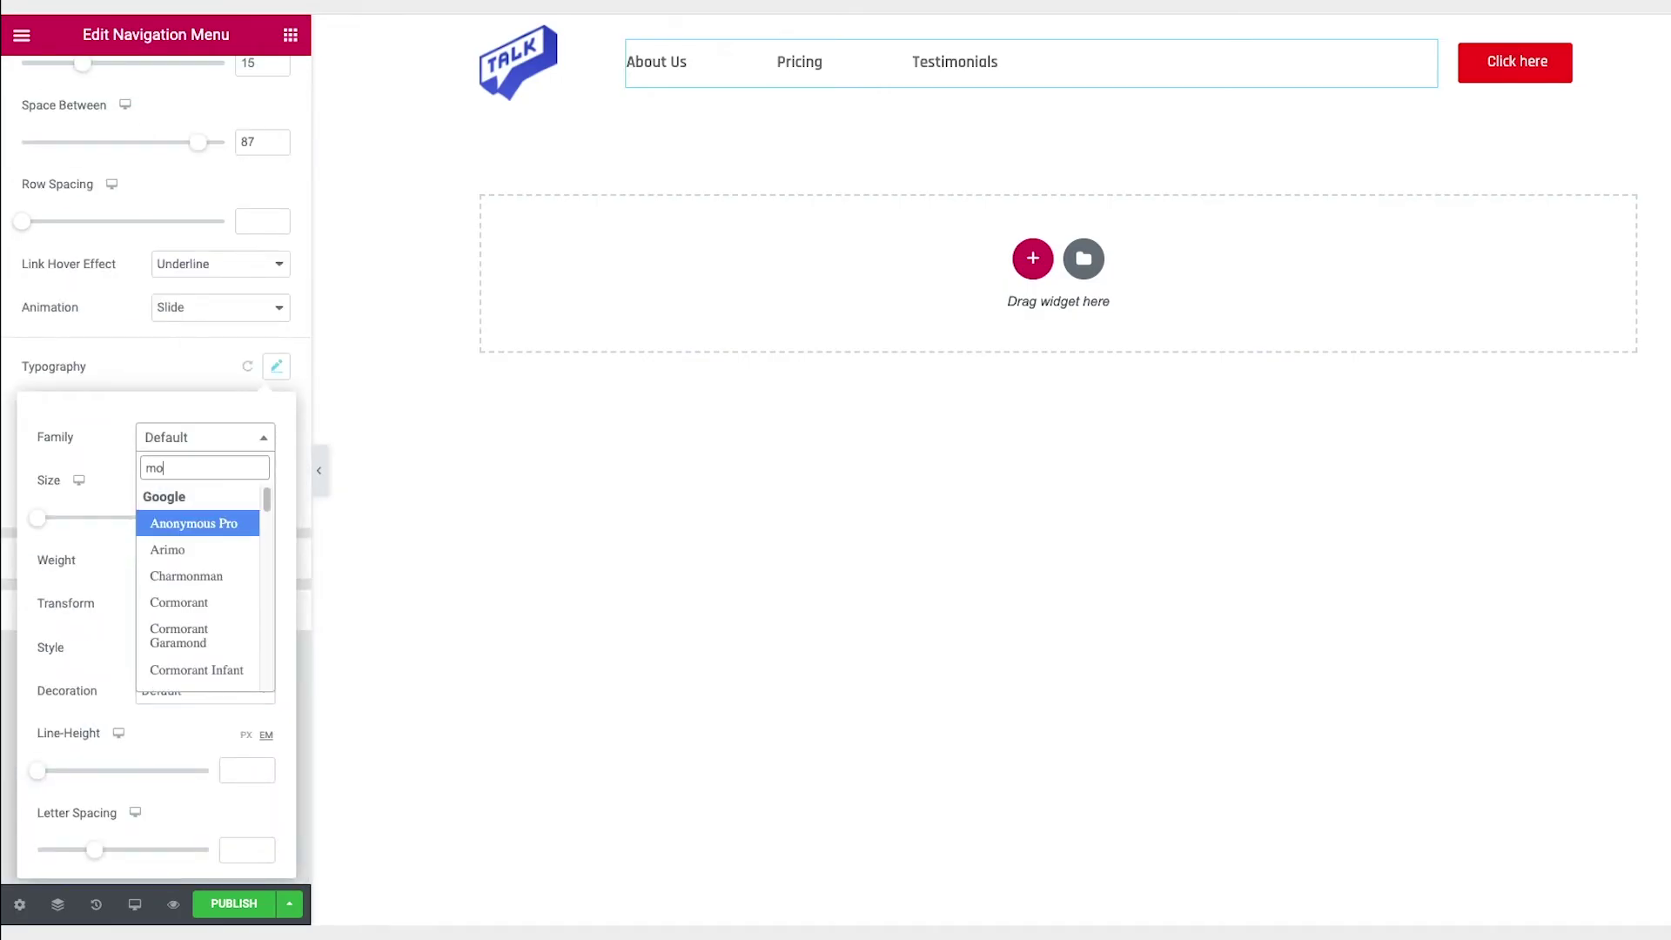
pyautogui.click(172, 526)
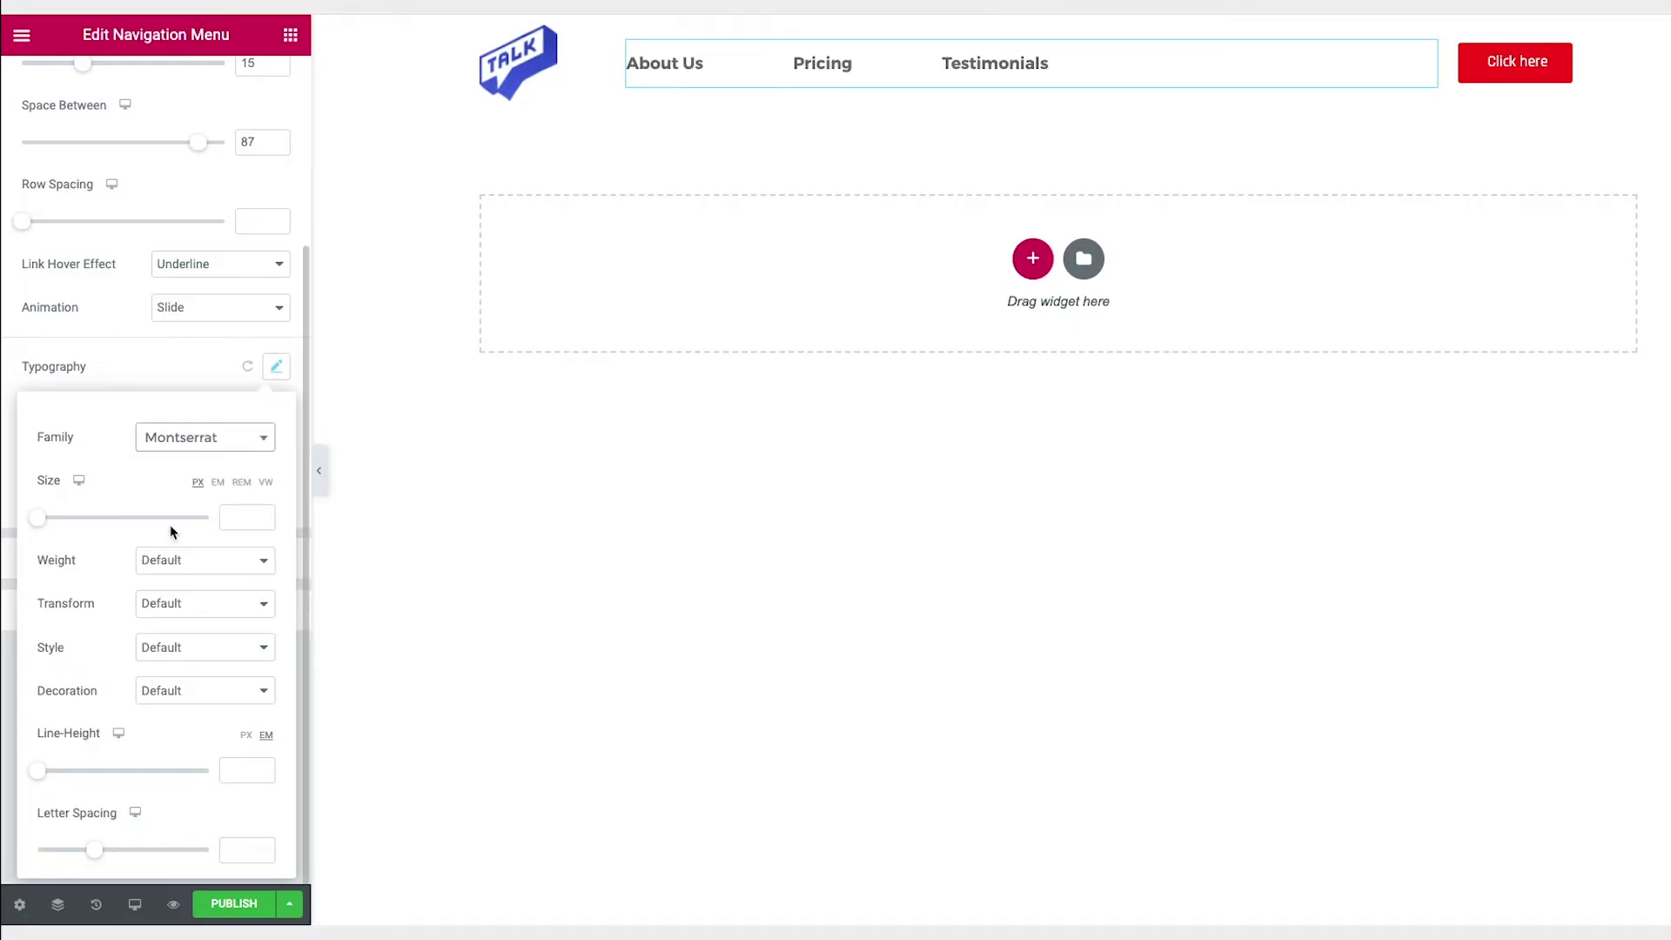
# Set the menu text's weight to Normal and its transform to Capitalize.
pyautogui.click(182, 559)
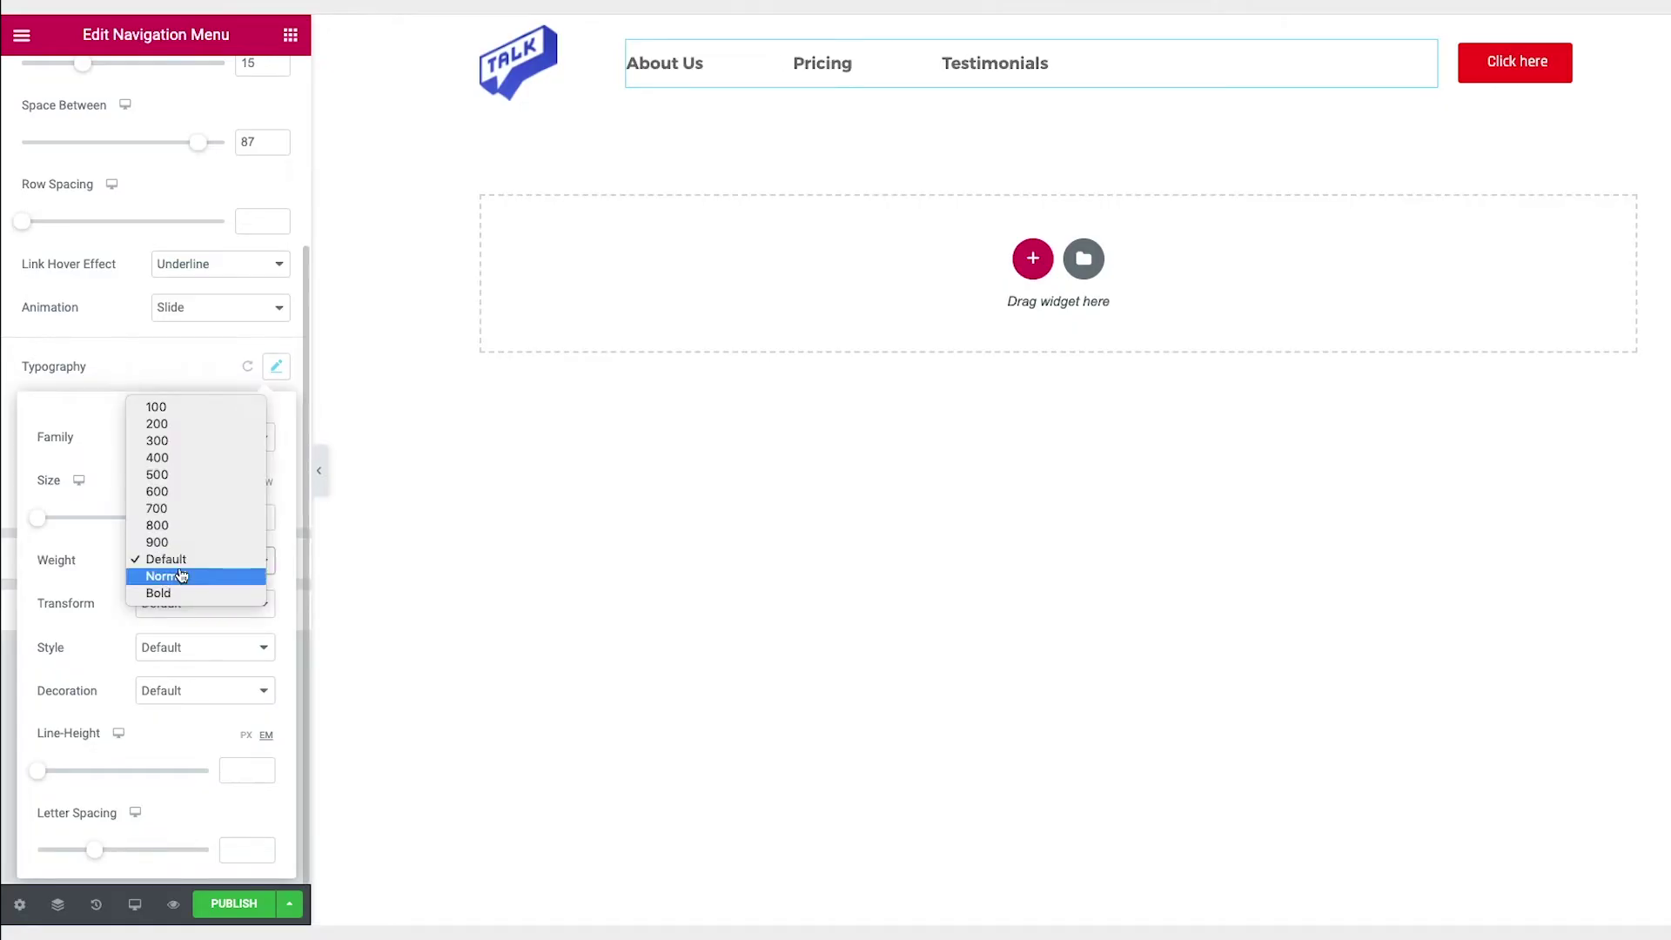
pyautogui.click(165, 576)
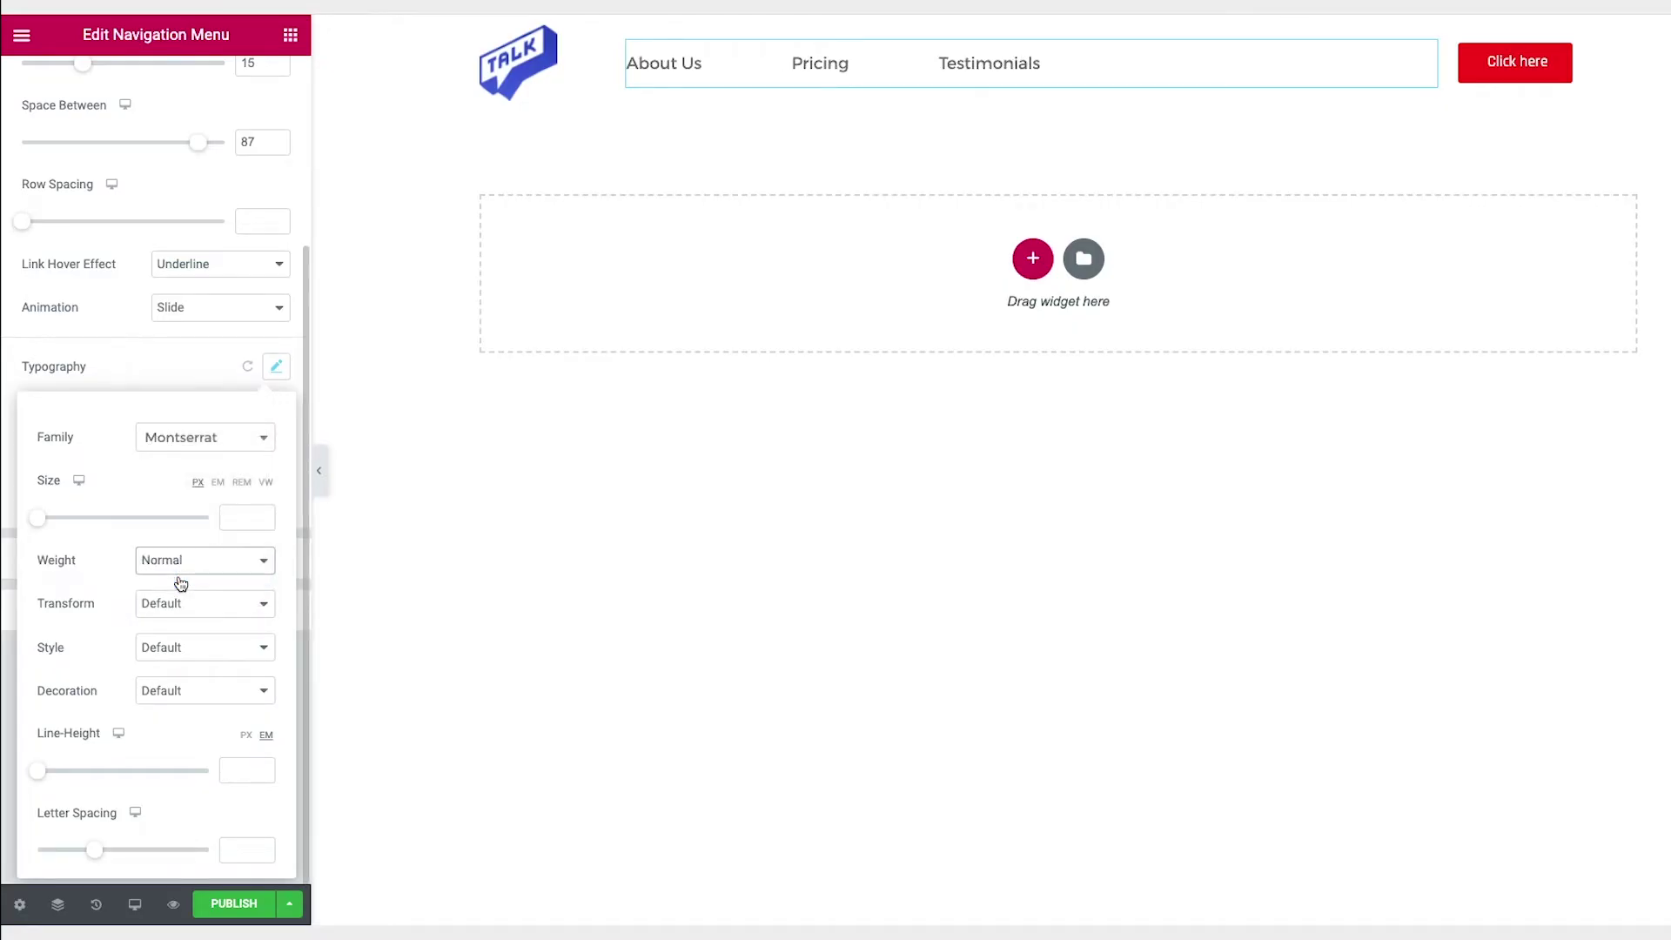
pyautogui.click(179, 606)
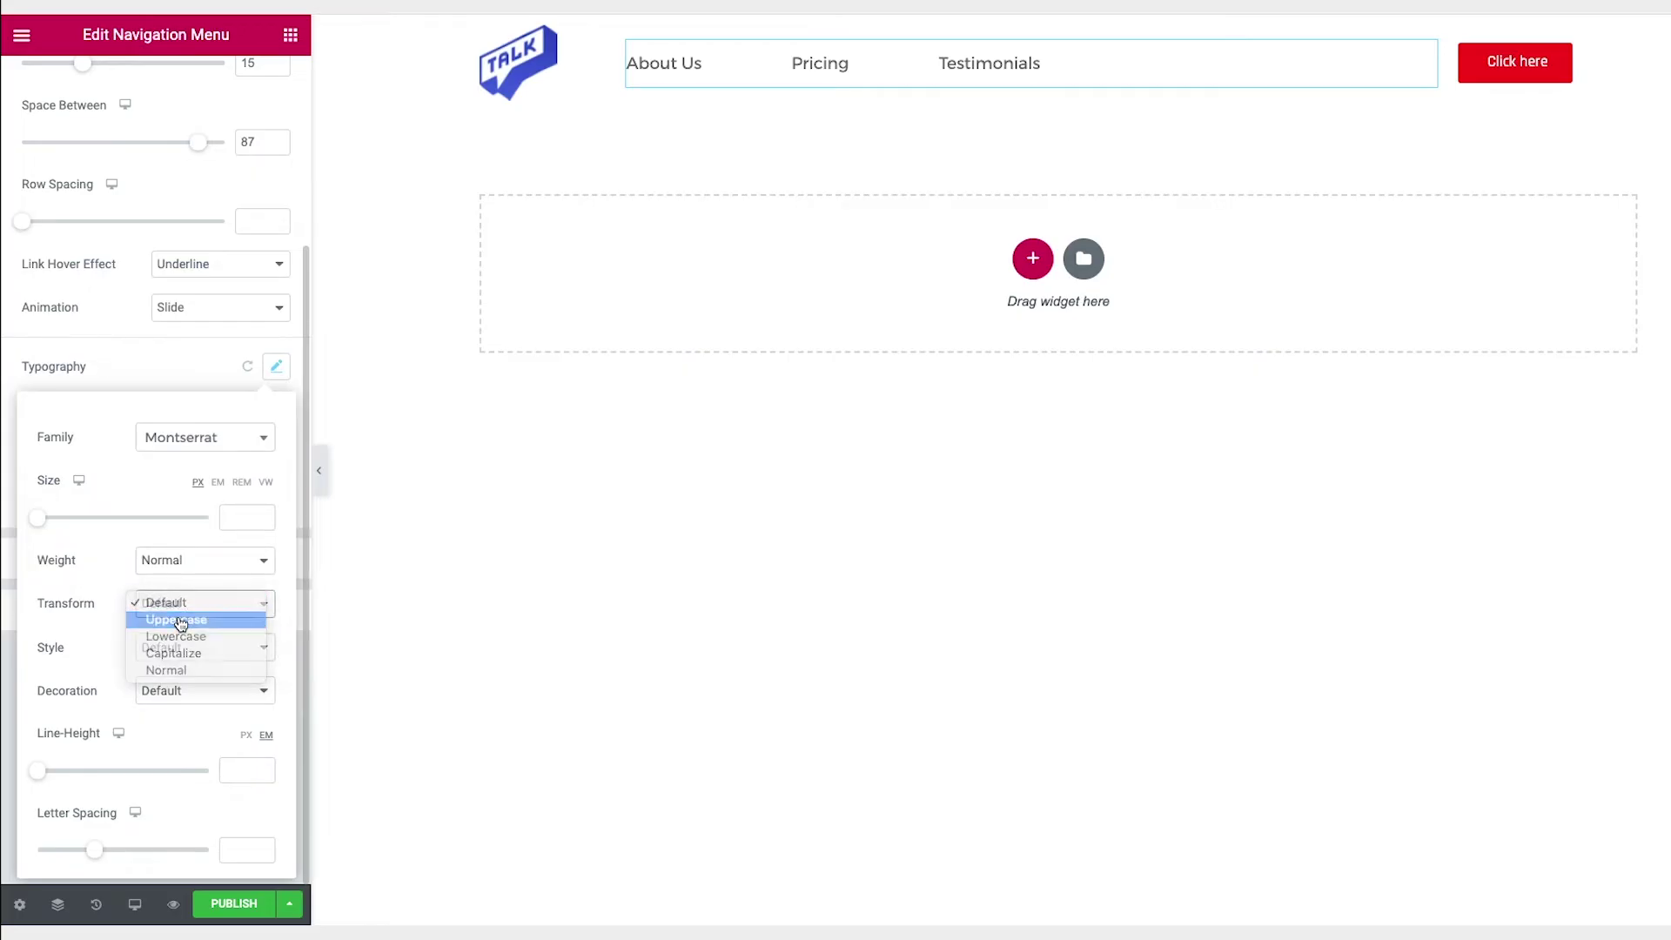
pyautogui.click(181, 619)
pyautogui.click(184, 606)
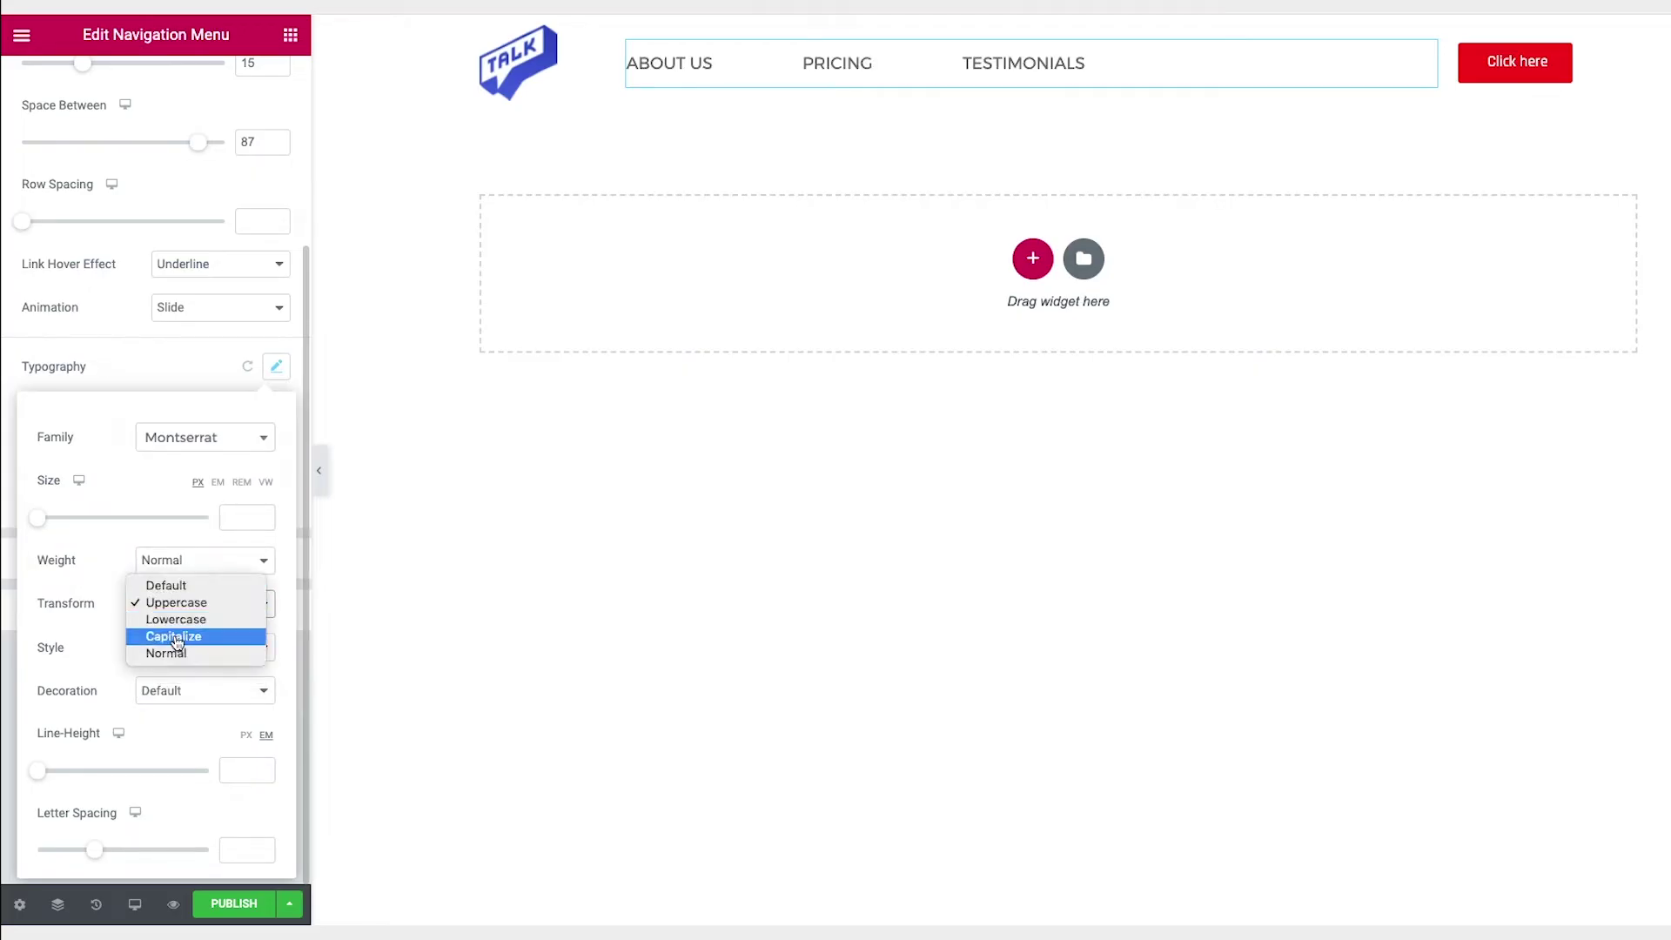
pyautogui.click(174, 637)
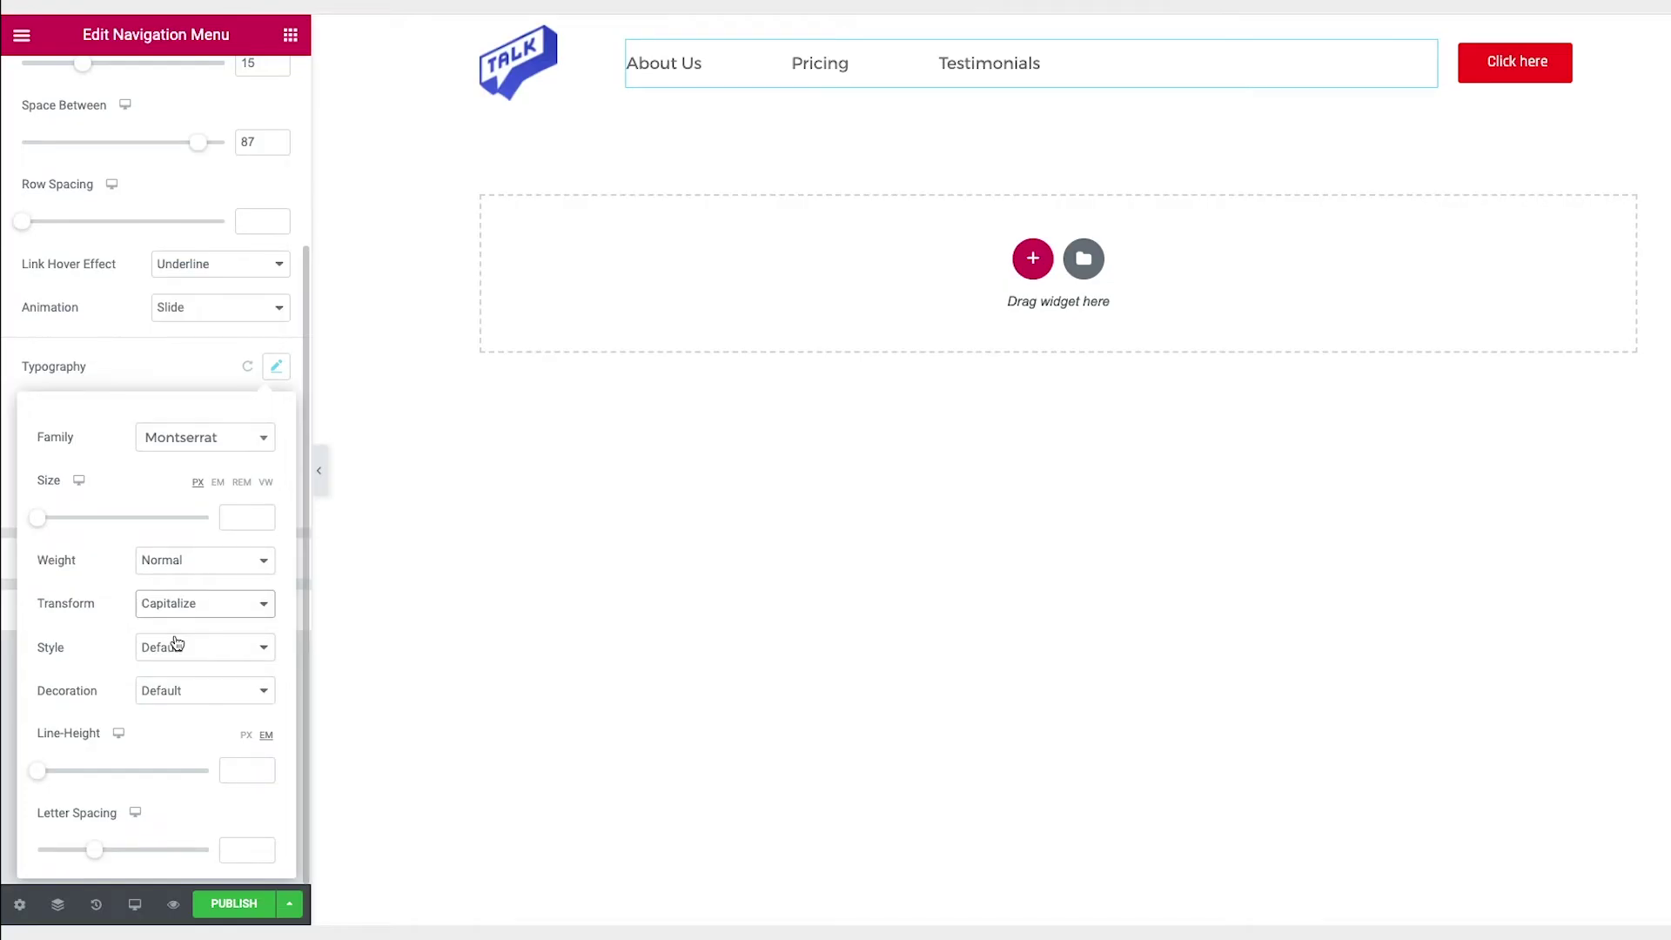
pyautogui.click(279, 368)
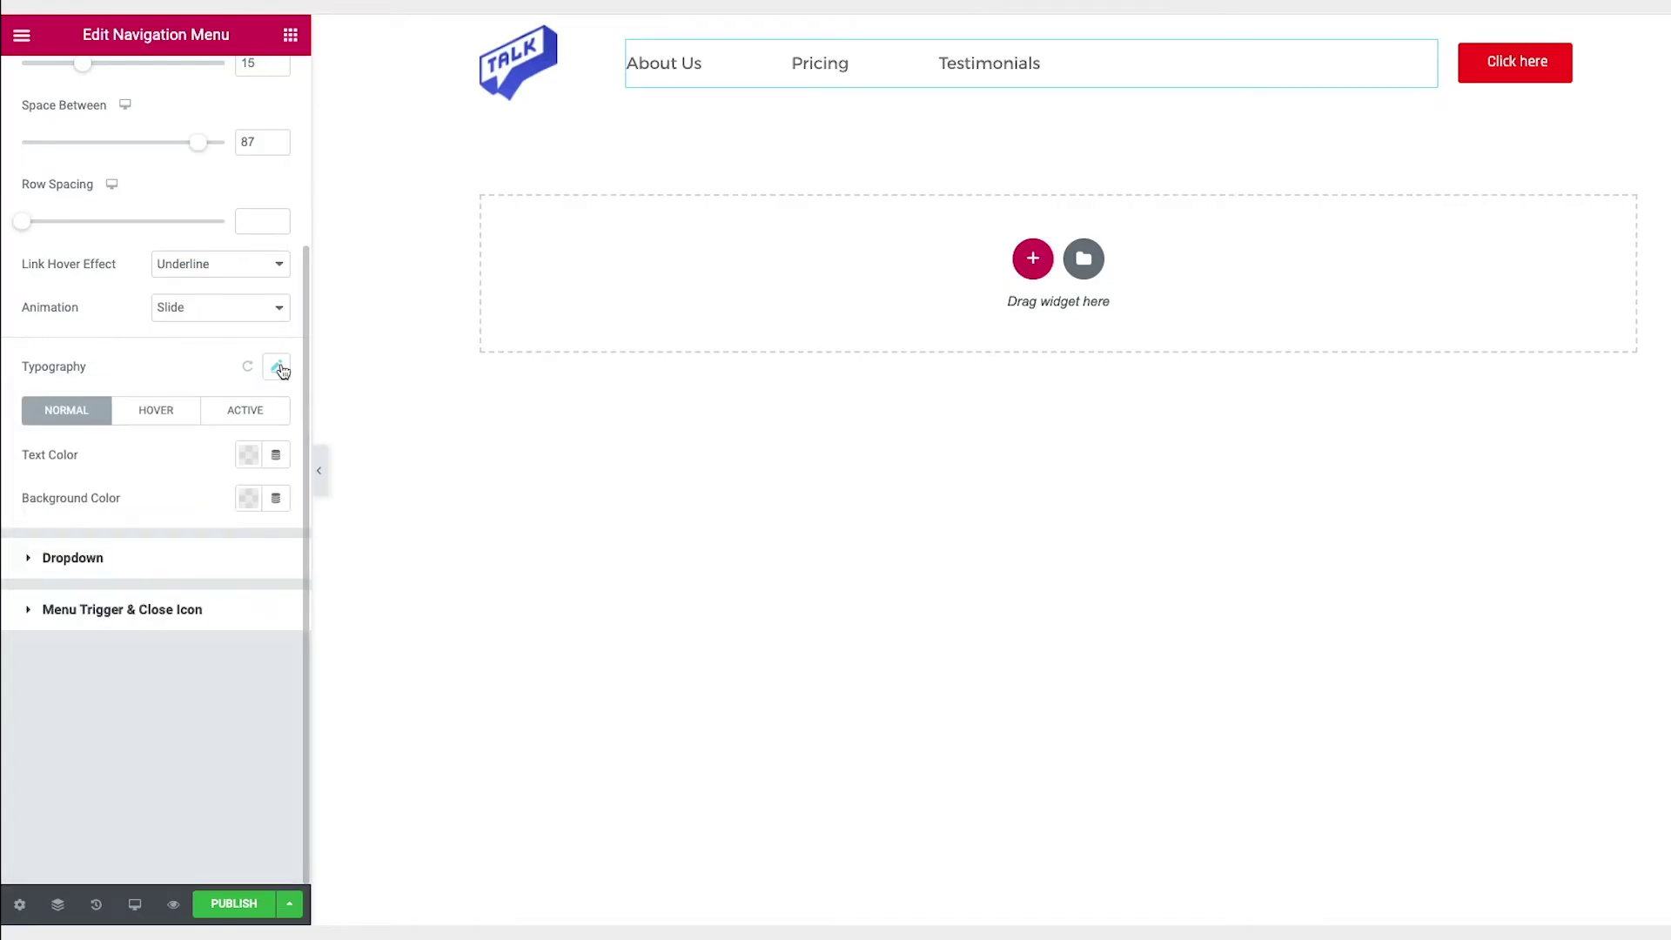
# Set the navigation menu's normal text color to the dark gray #2D2D2D.
pyautogui.click(249, 455)
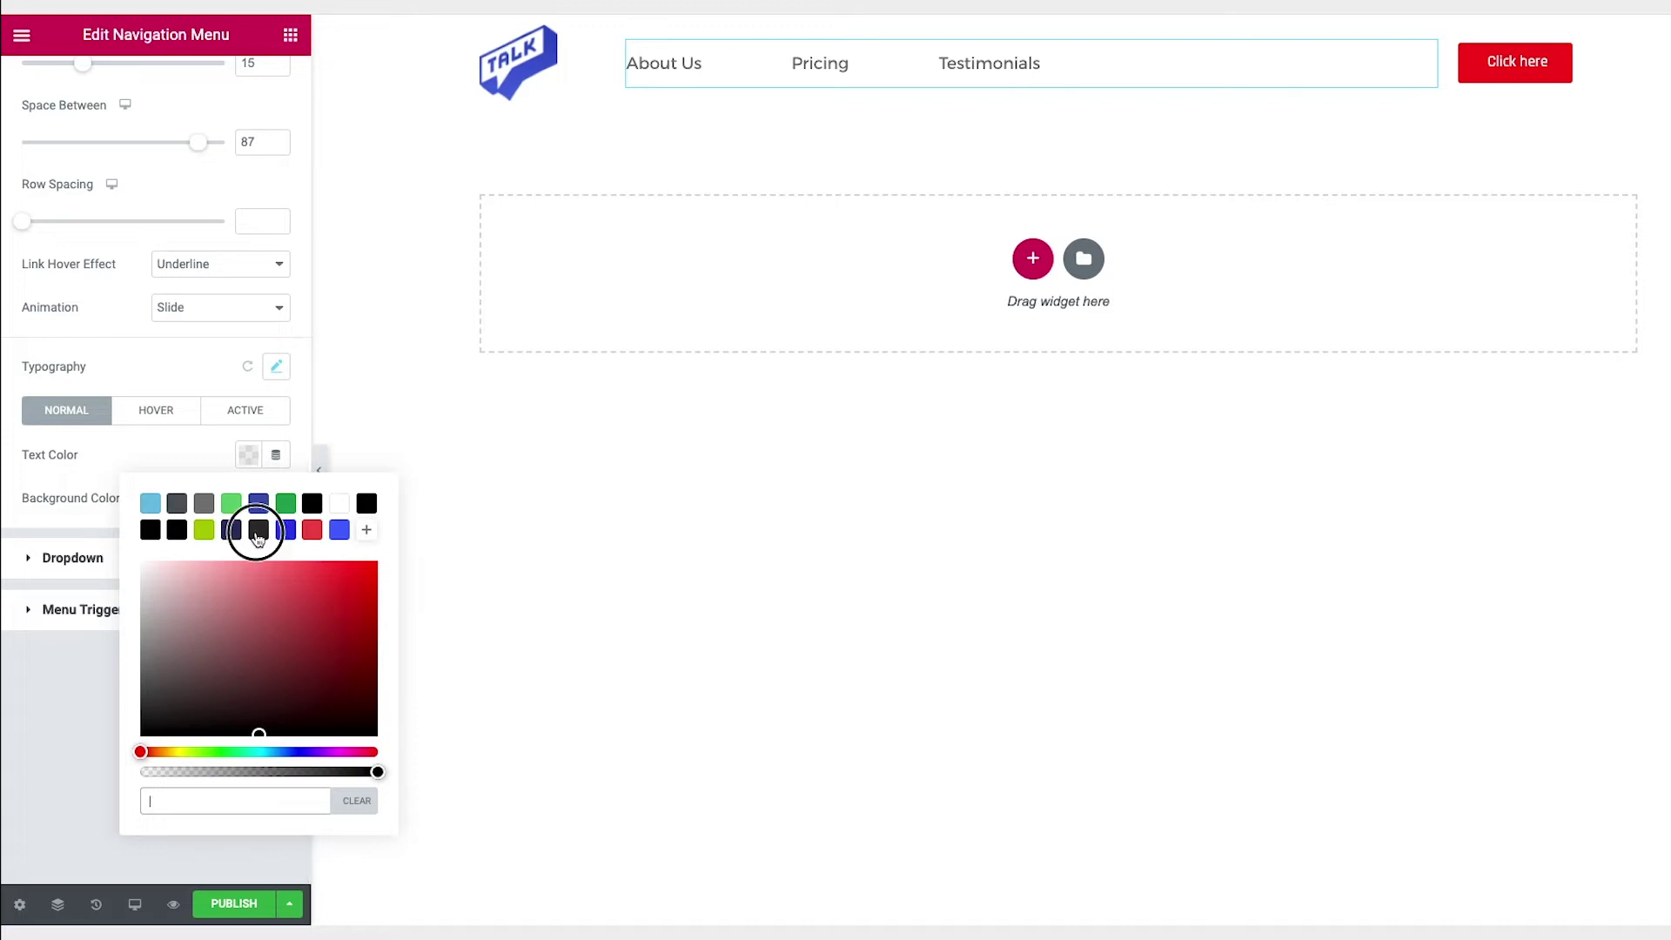
pyautogui.click(259, 529)
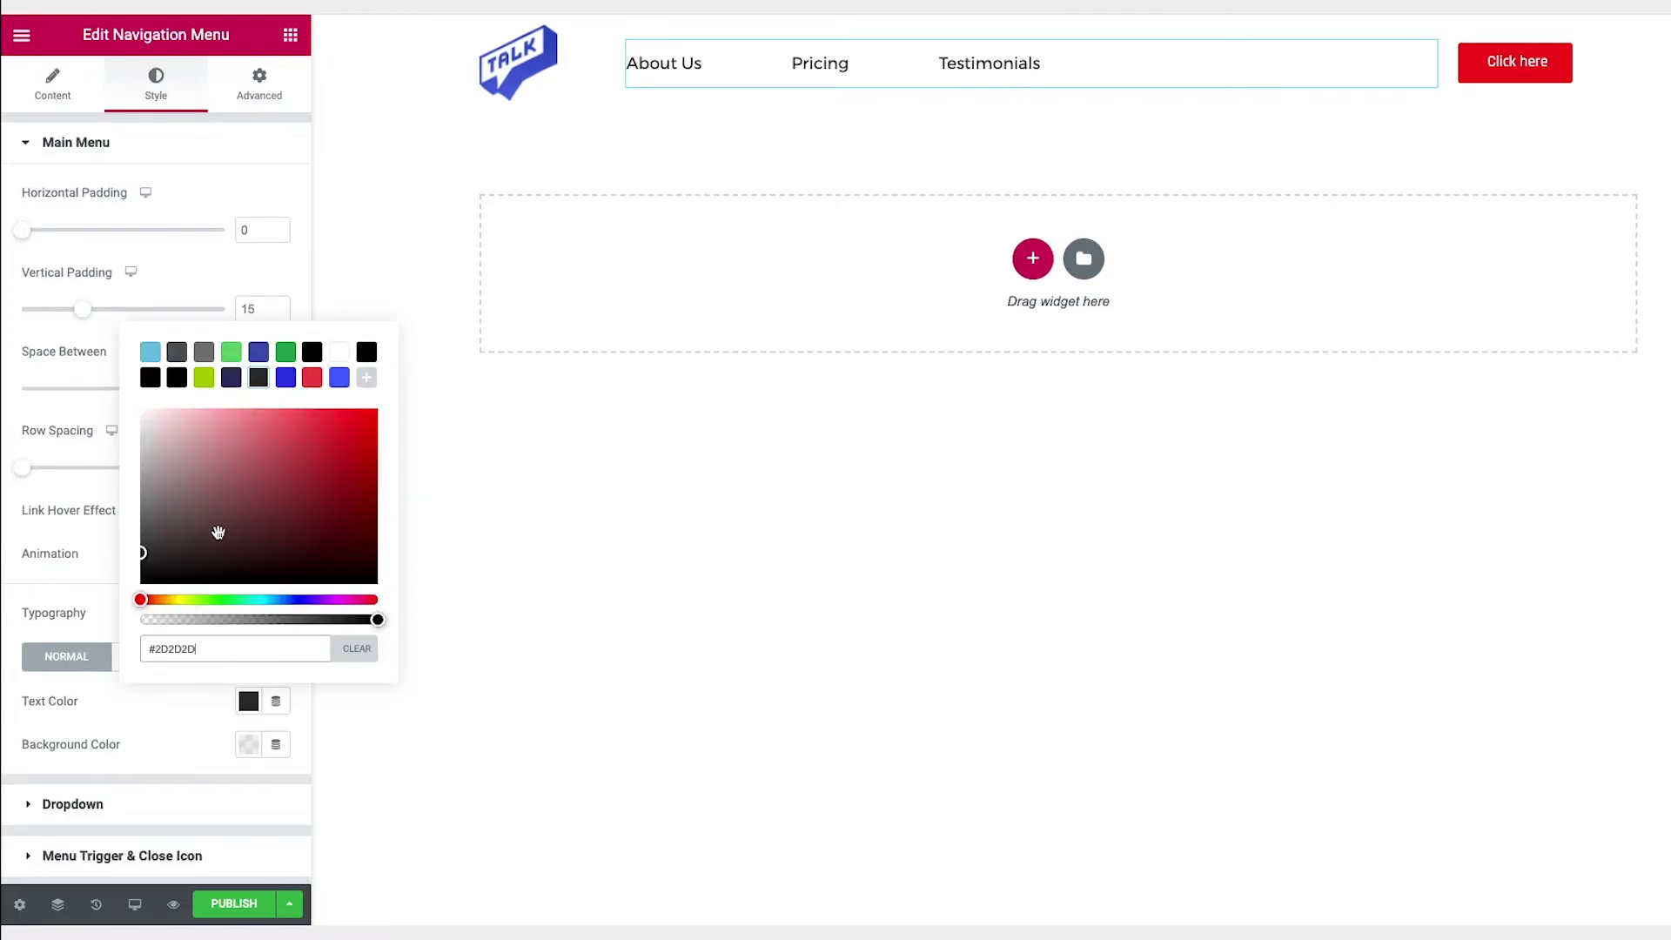
pyautogui.click(218, 294)
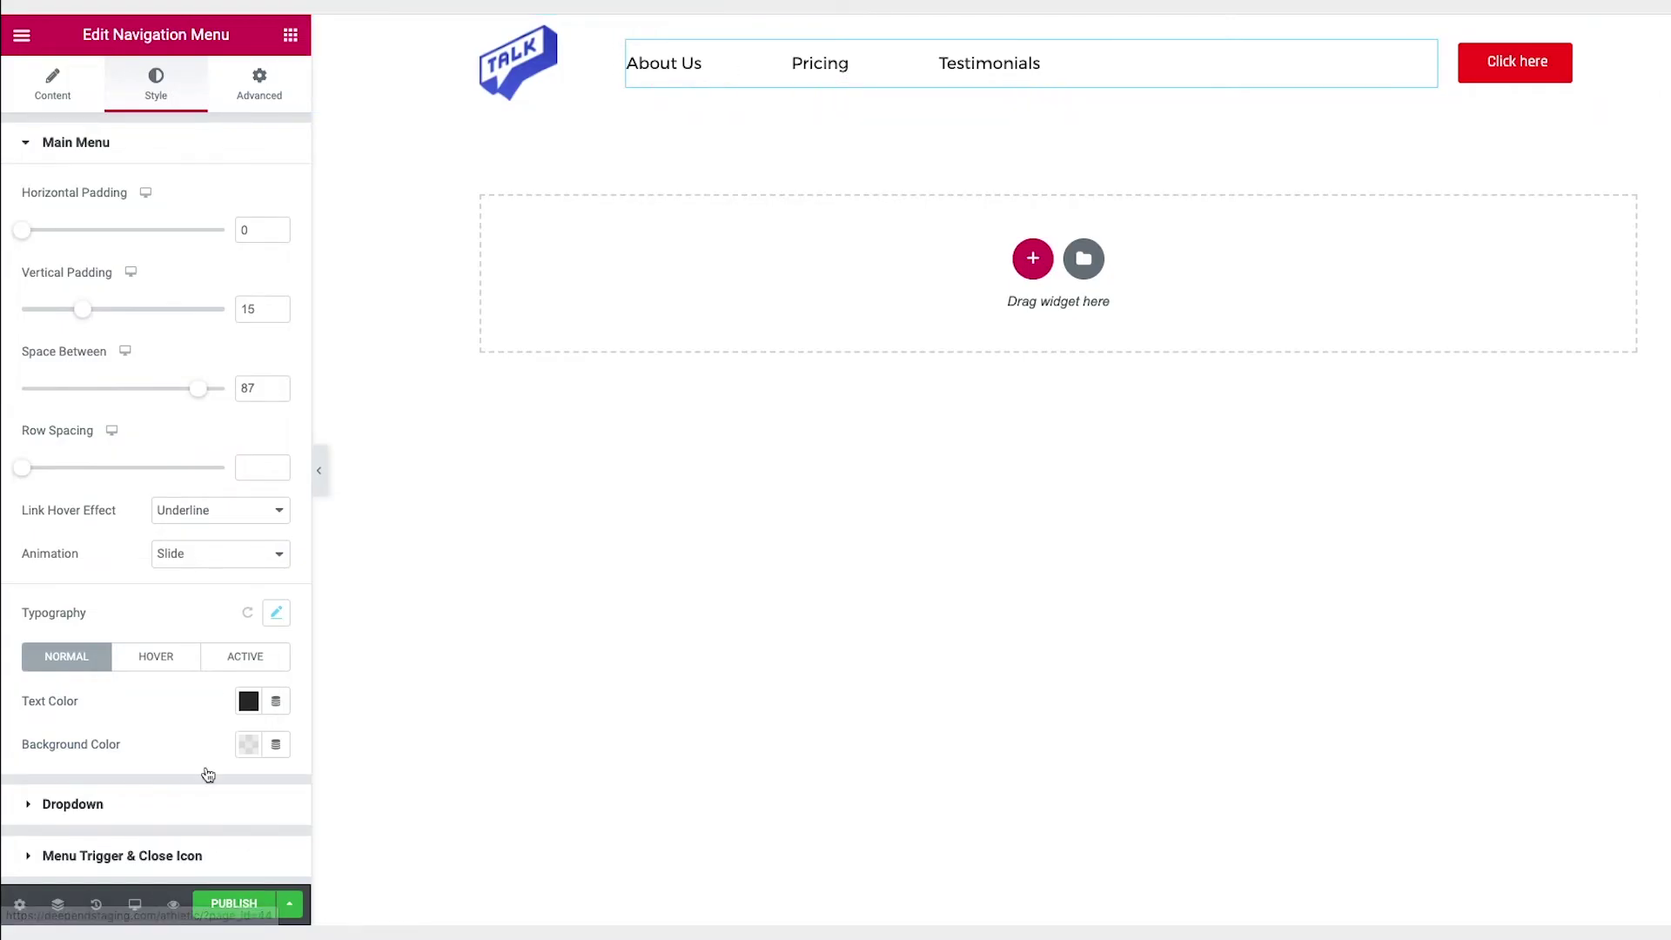
# Set the menu's link hover effect color to the blue #2E39EA.
pyautogui.click(154, 664)
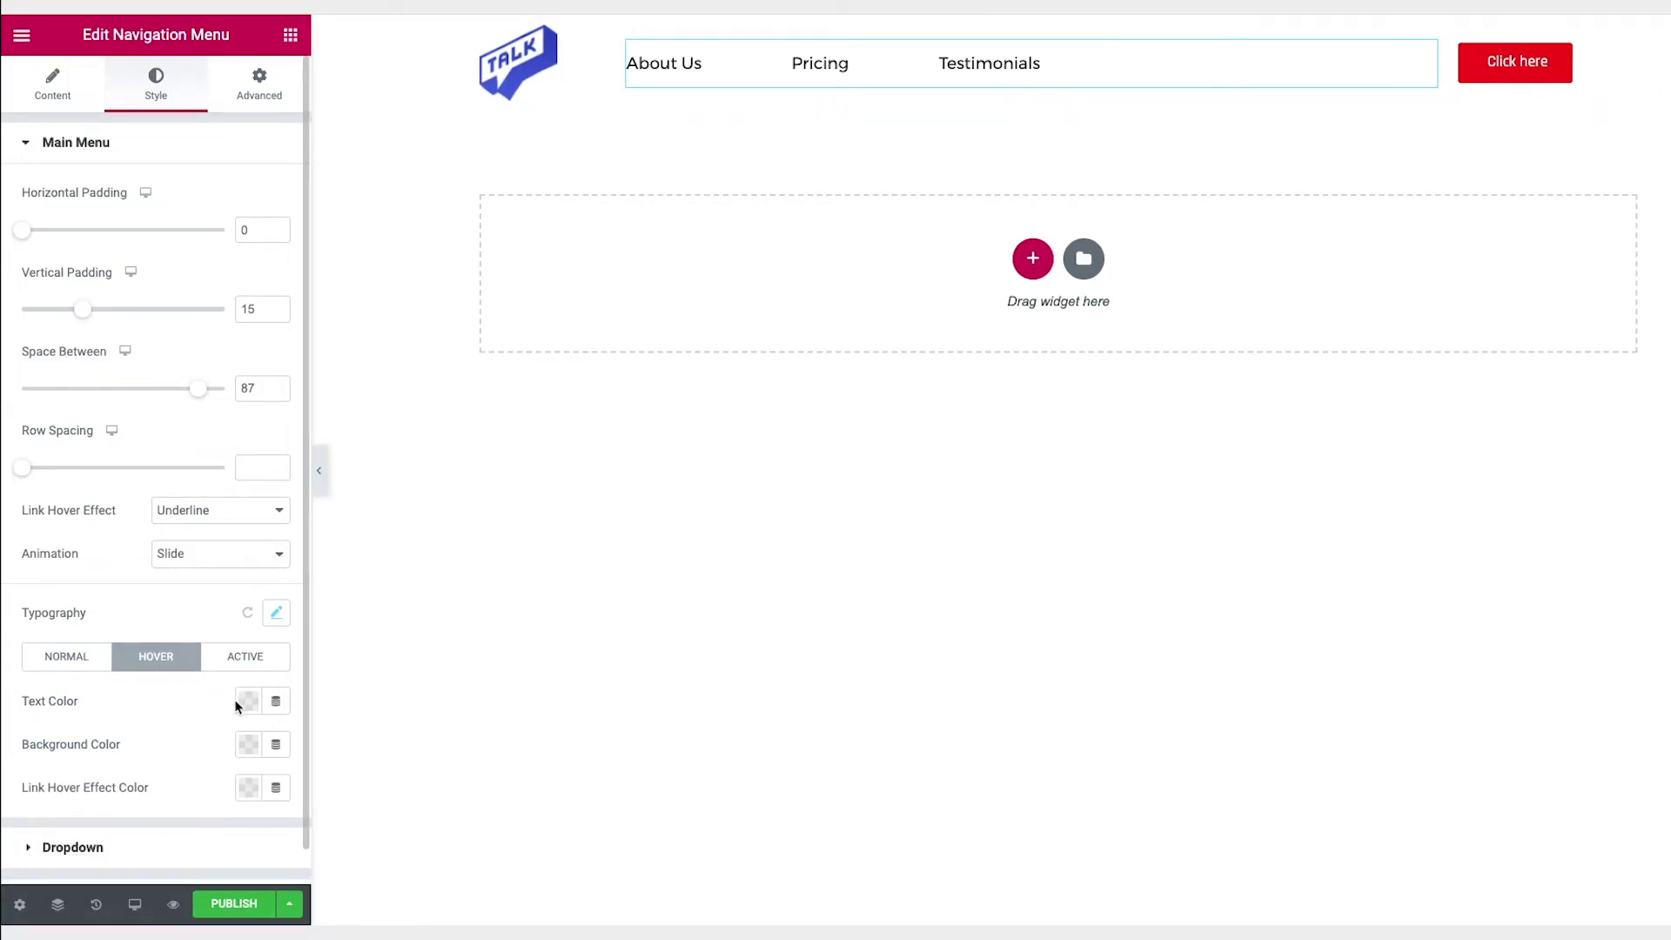
pyautogui.click(249, 790)
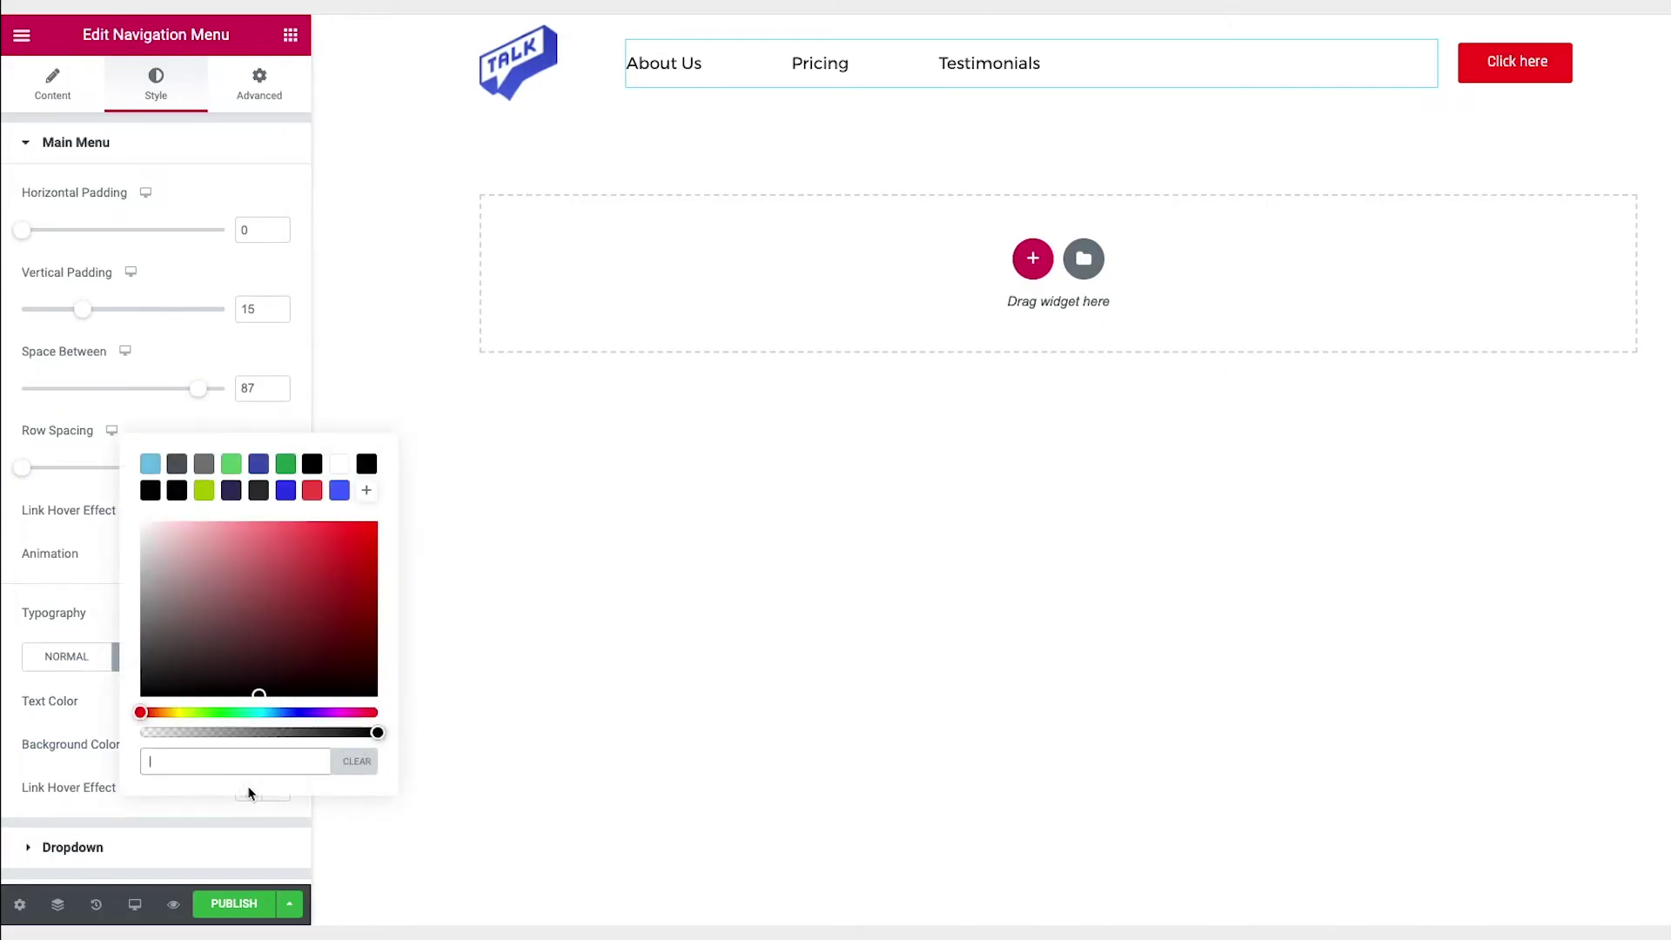
pyautogui.click(283, 492)
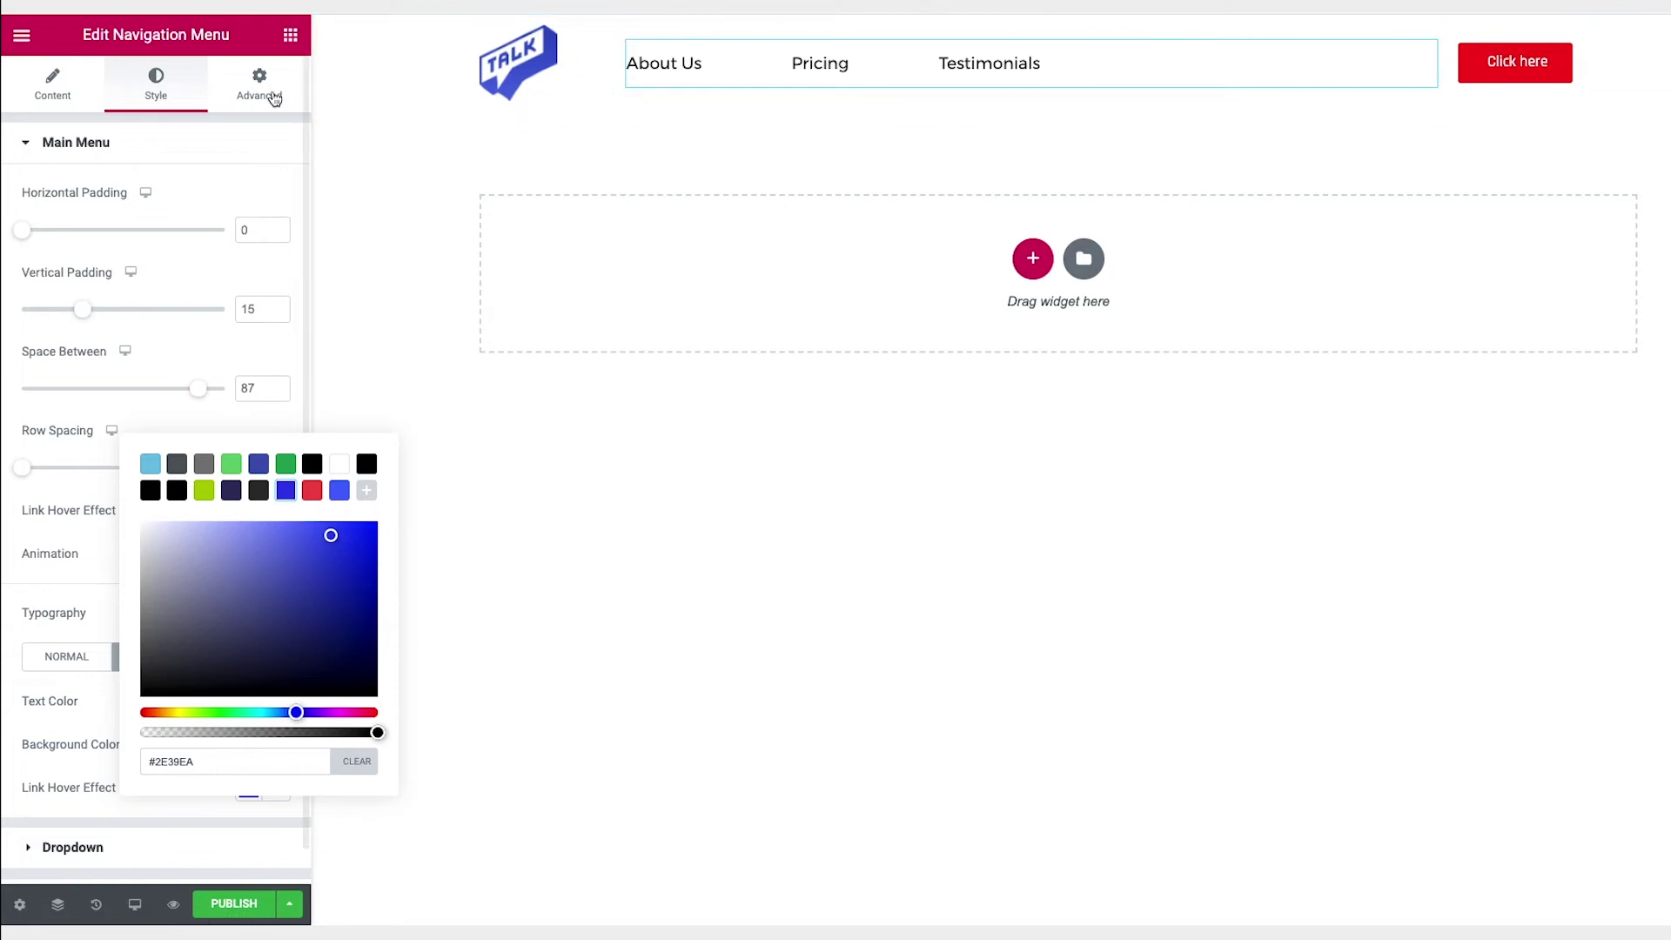
pyautogui.click(75, 96)
pyautogui.click(157, 81)
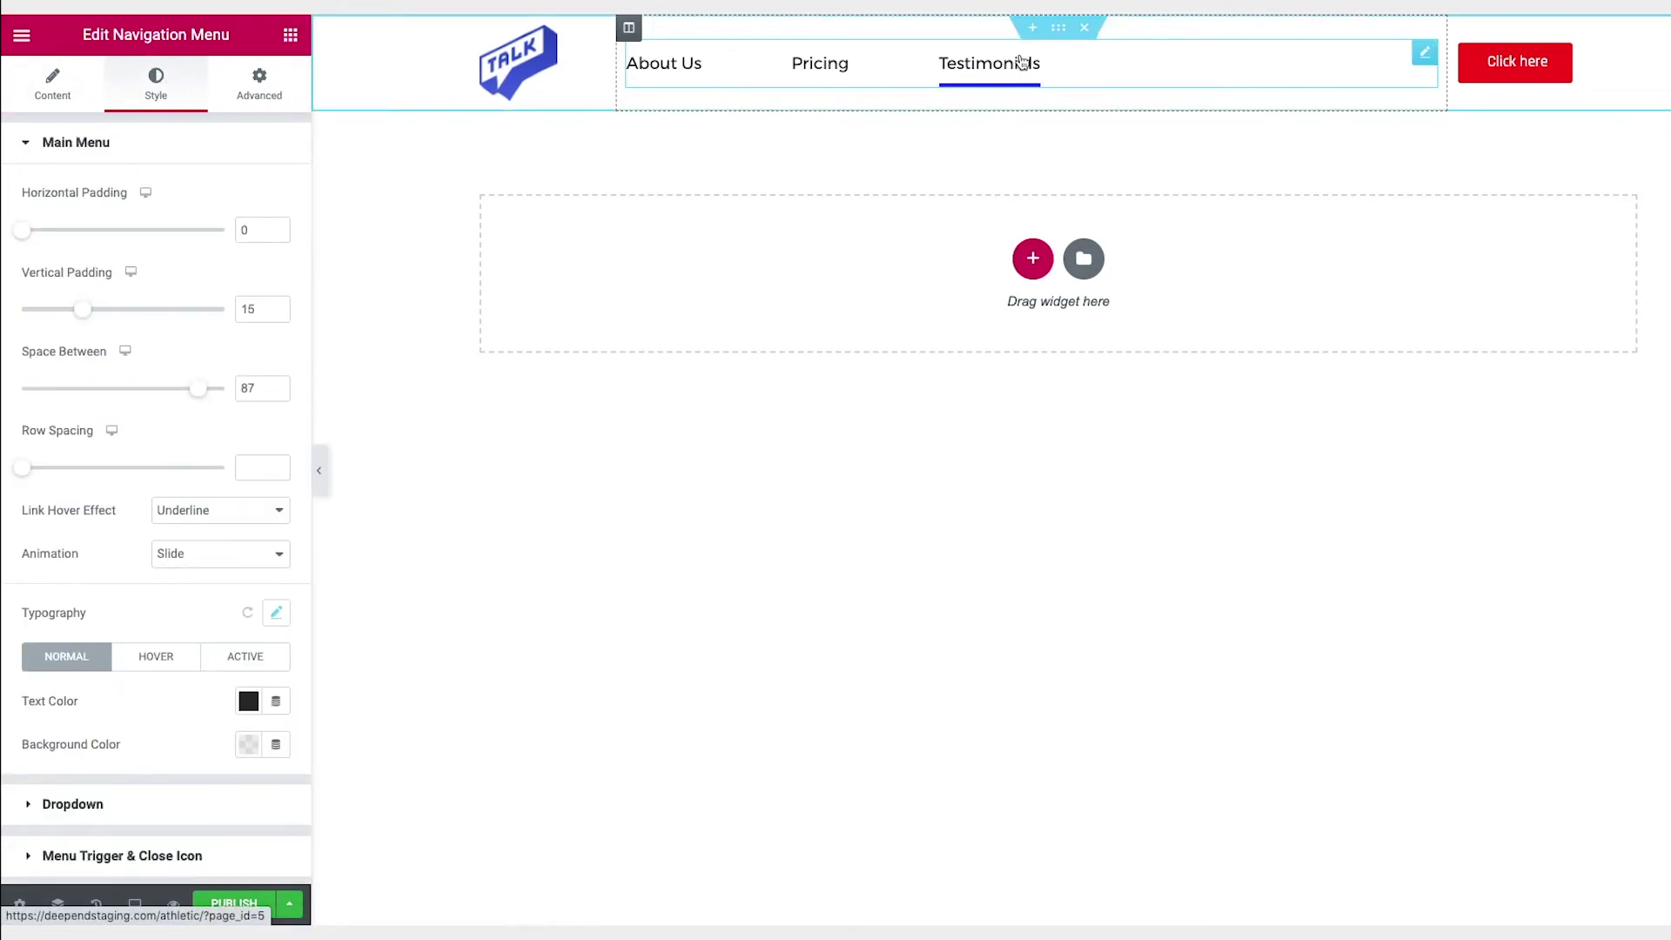
# Center the navigation menu within its column in the layout settings.
pyautogui.click(39, 94)
pyautogui.click(67, 336)
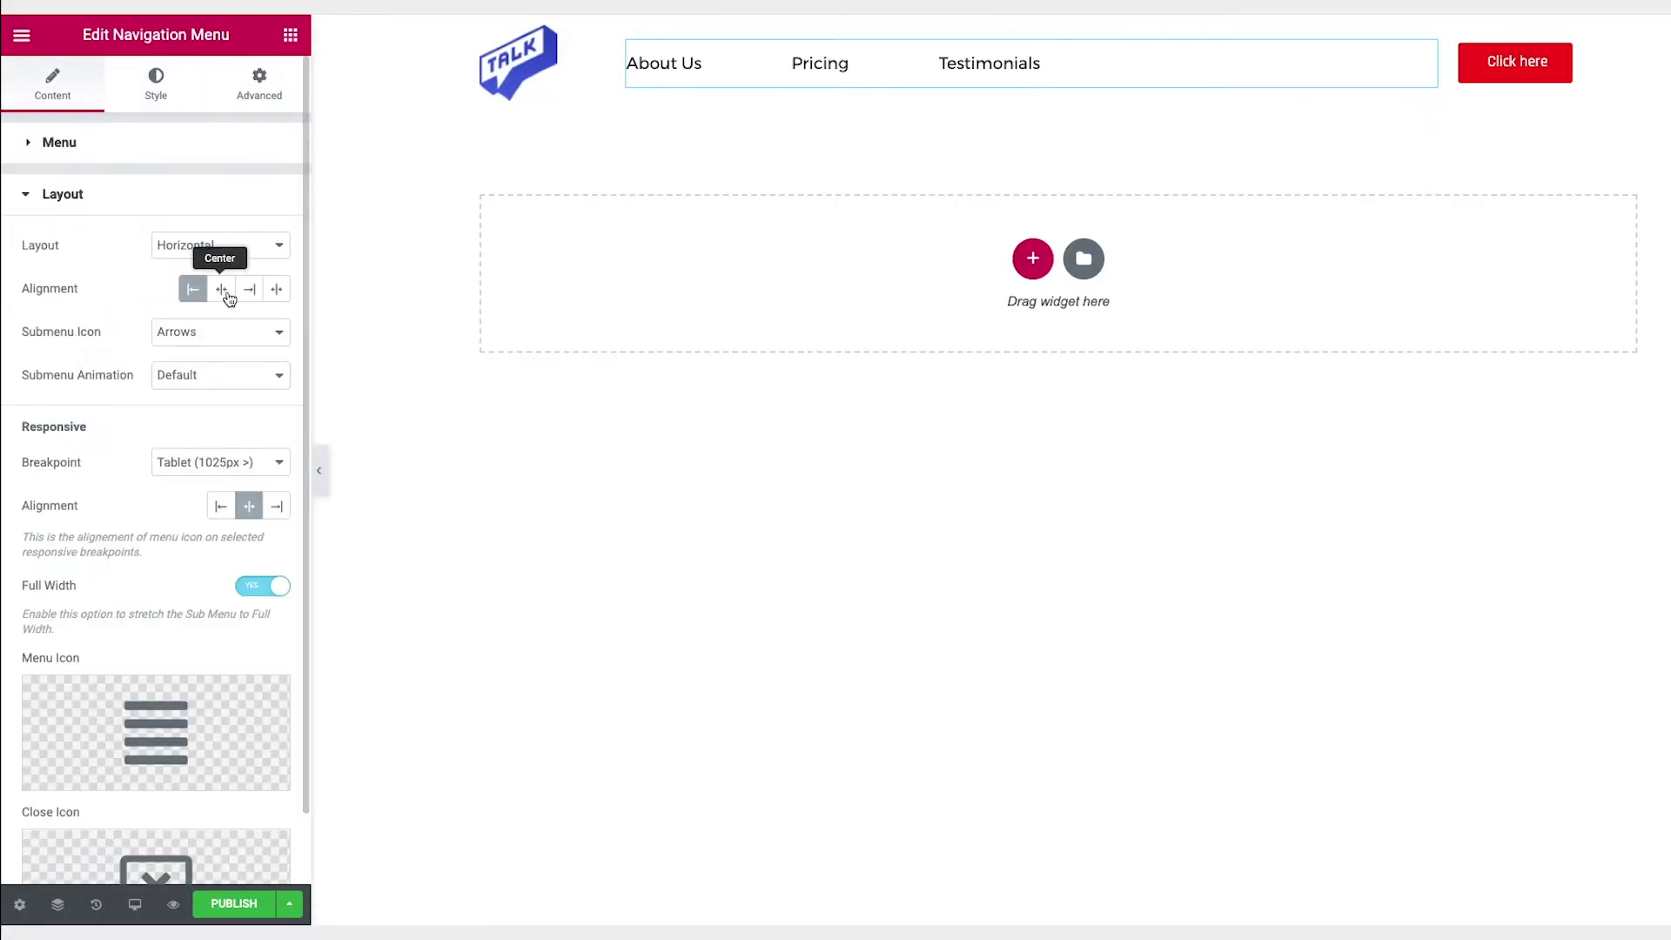
pyautogui.click(228, 294)
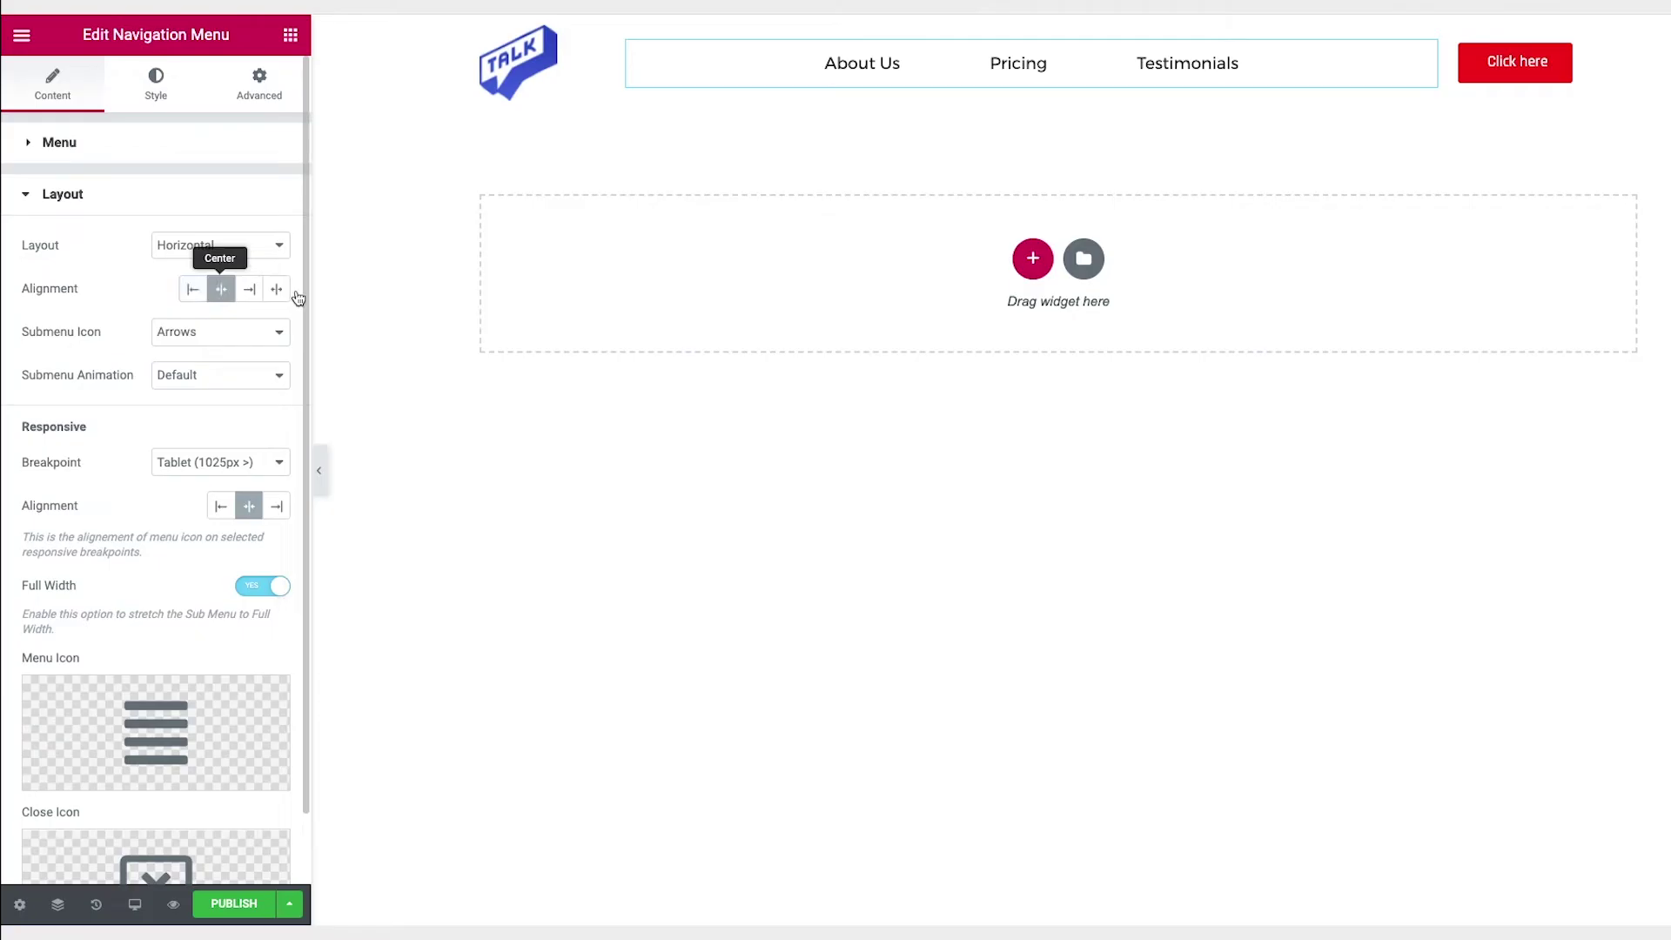
# Change the header button's text to "Schedule your free consultation" and widen its column toward the menu.
pyautogui.click(1519, 79)
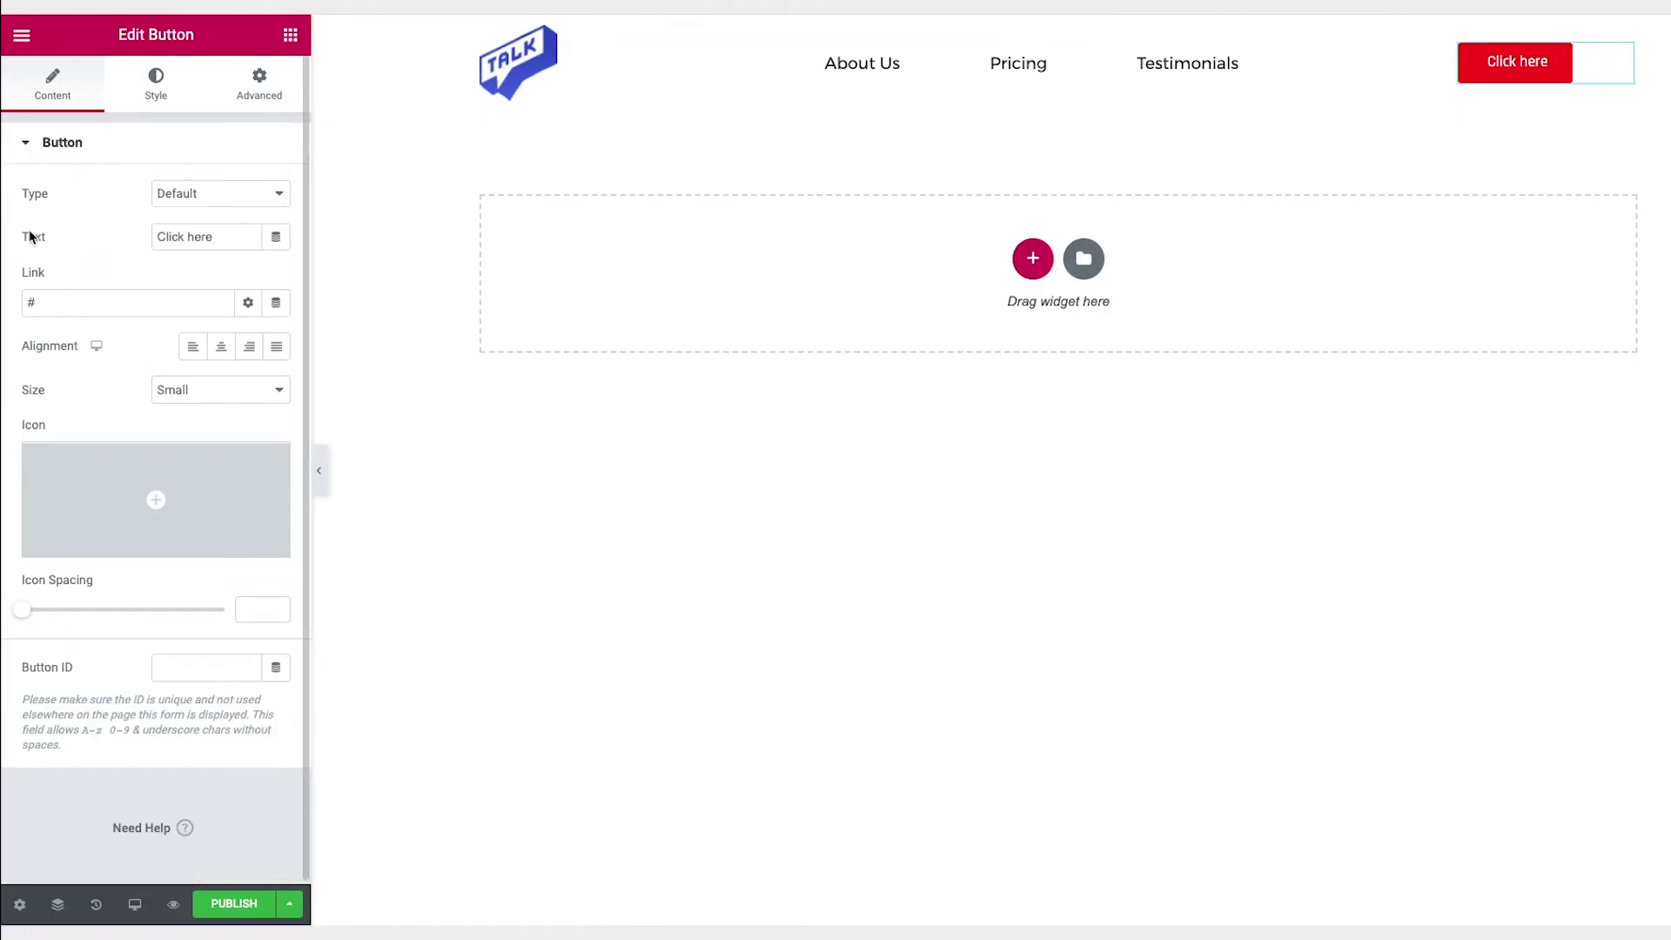
pyautogui.moveTo(229, 237); pyautogui.dragTo(68, 242)
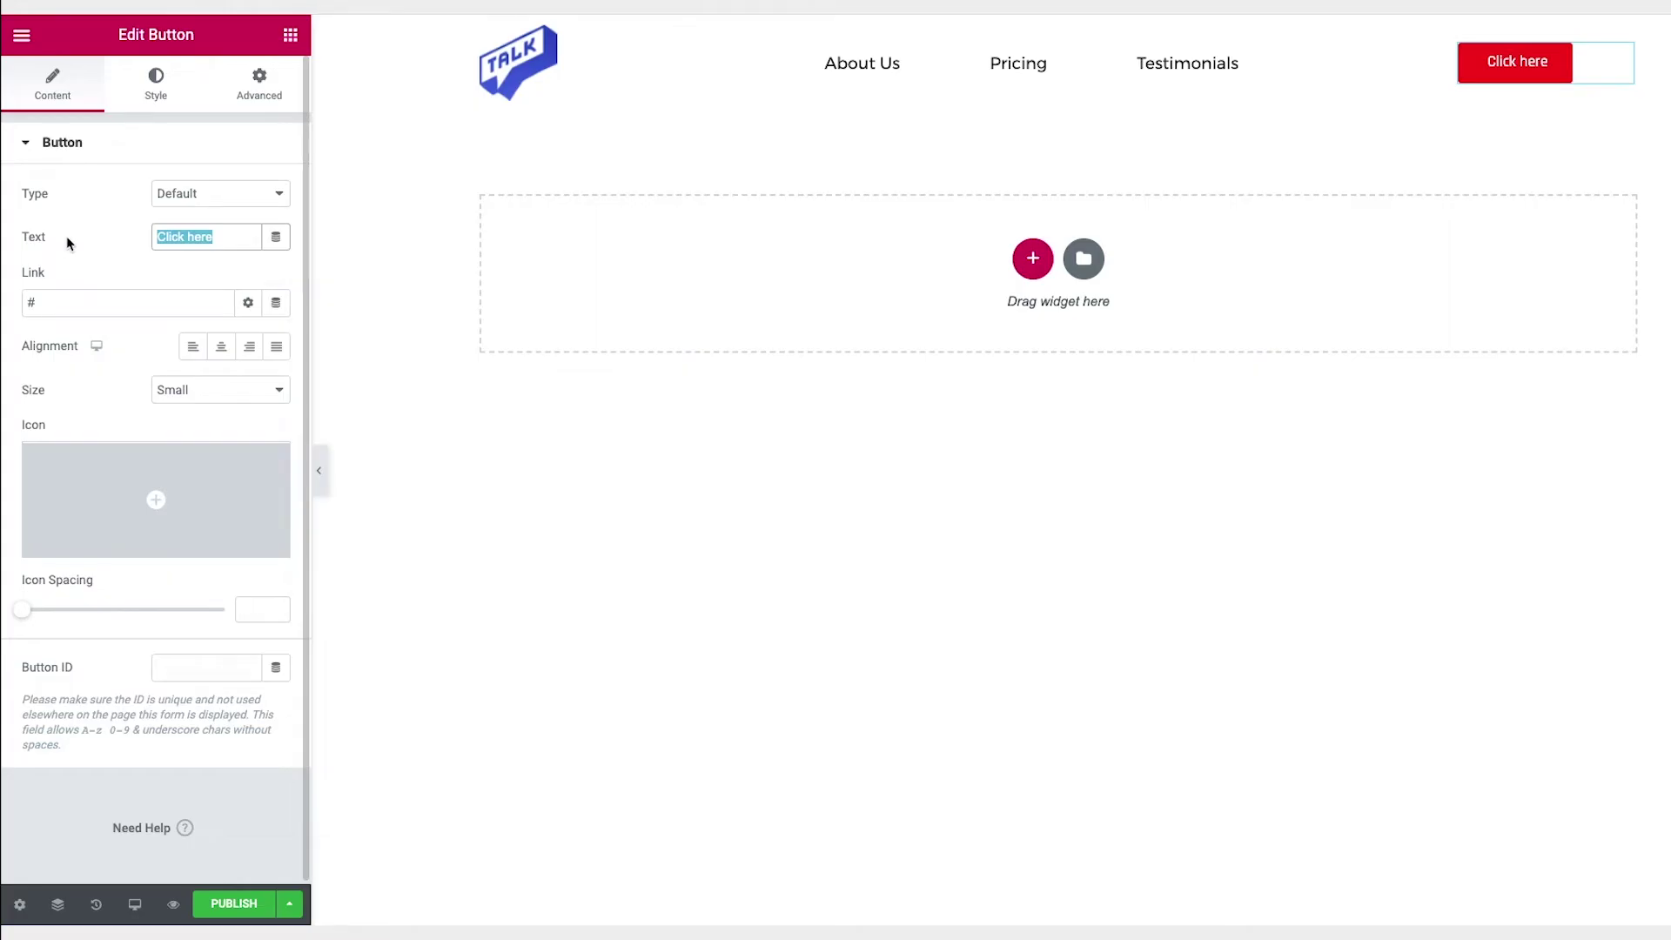
pyautogui.write('Schedule your fr')
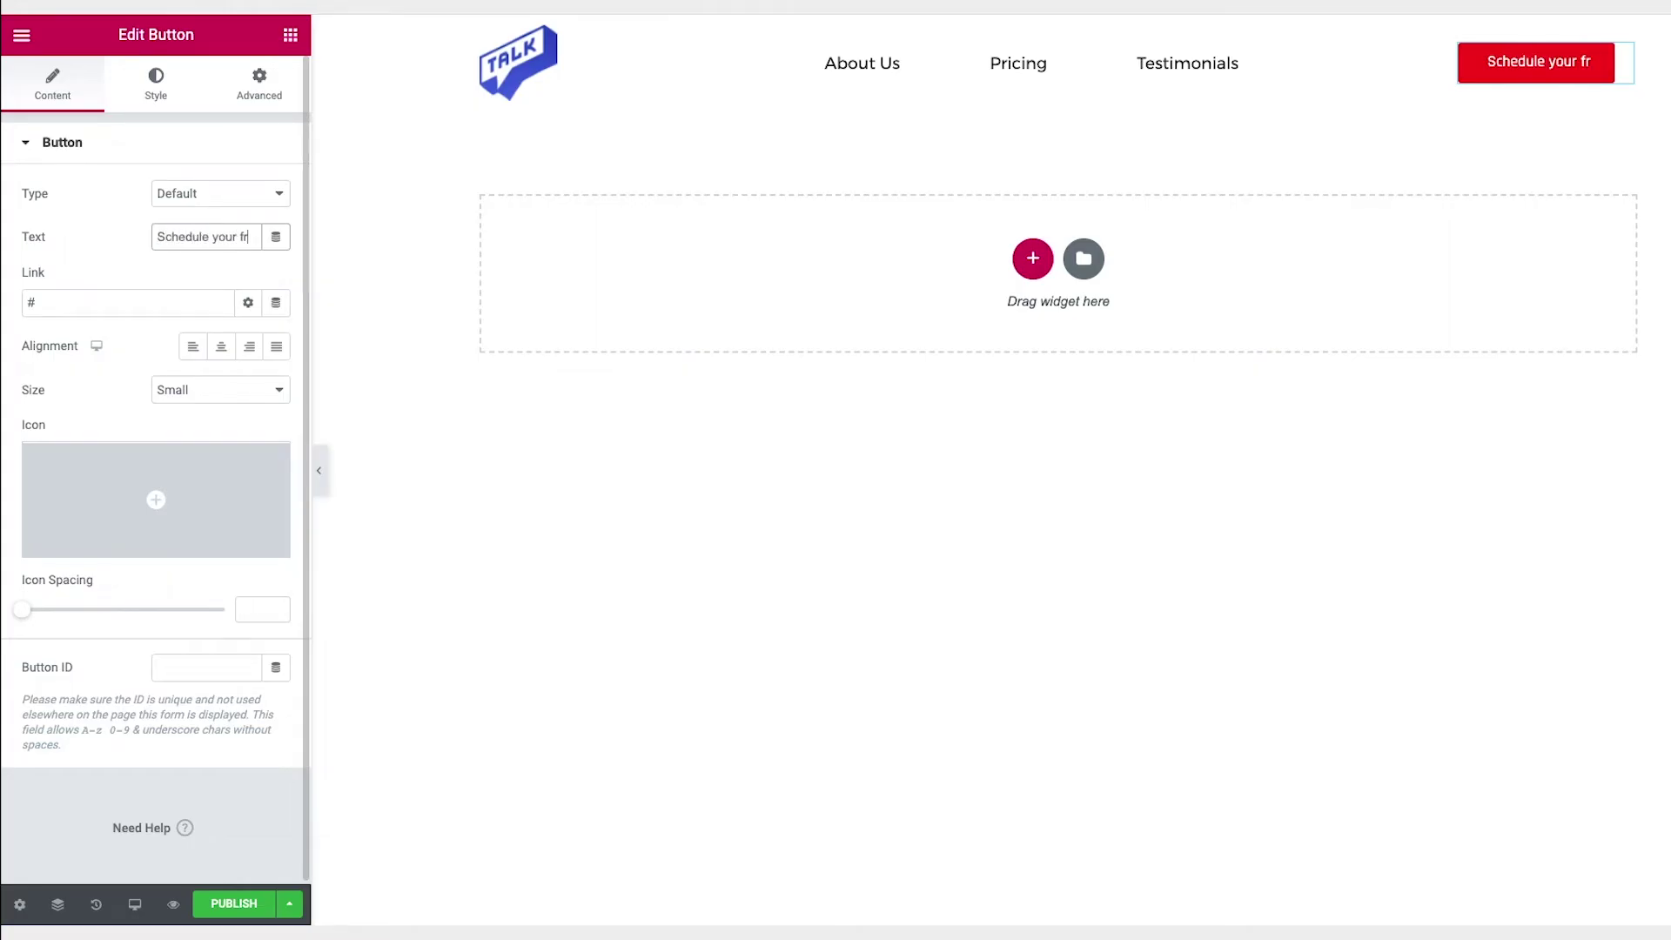
pyautogui.write('ee consultation')
pyautogui.moveTo(1449, 65); pyautogui.dragTo(1297, 75)
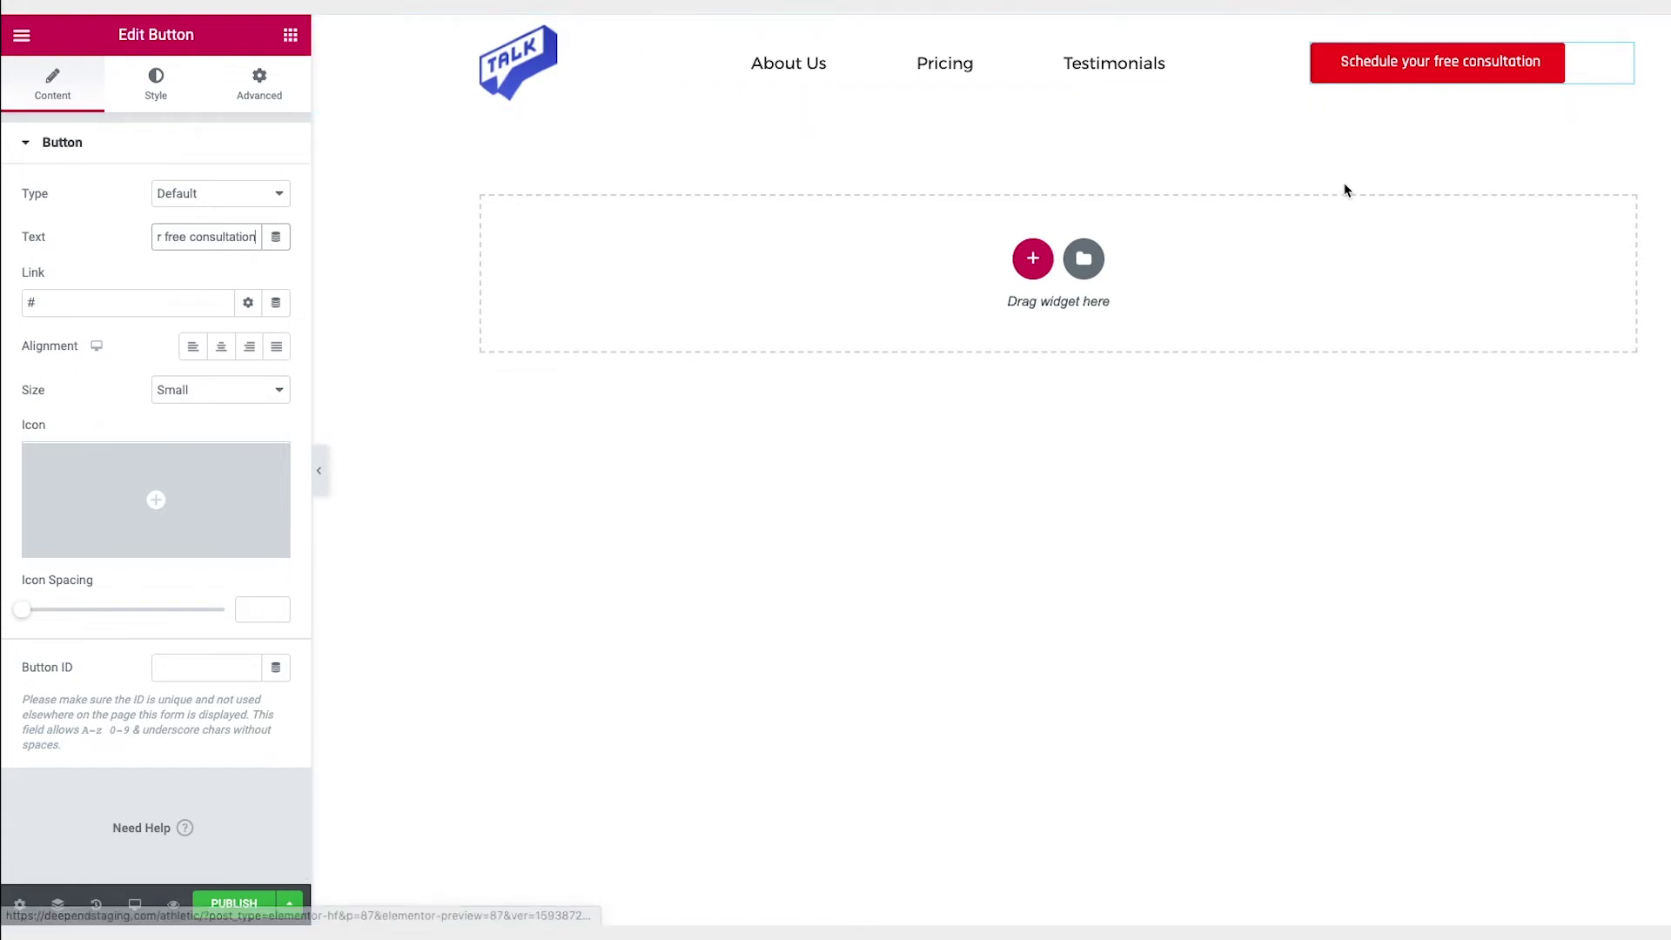
# Set the header button's size to Medium and its alignment to right.
pyautogui.moveTo(42, 309); pyautogui.dragTo(26, 312)
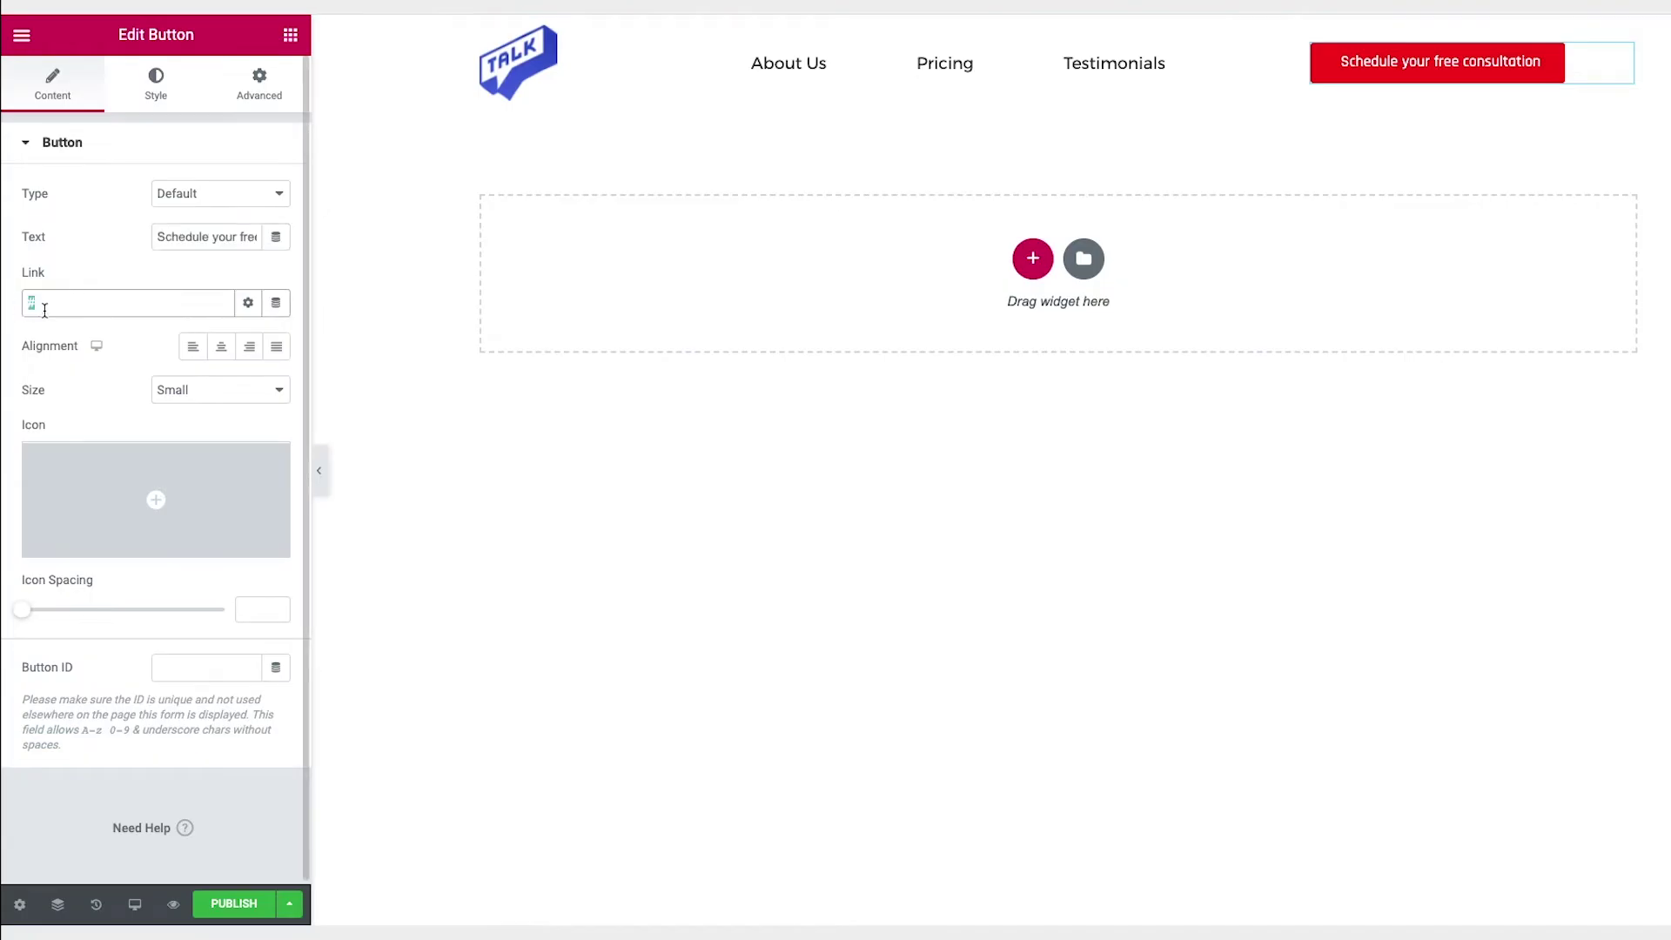
pyautogui.click(198, 179)
pyautogui.click(215, 390)
pyautogui.click(216, 406)
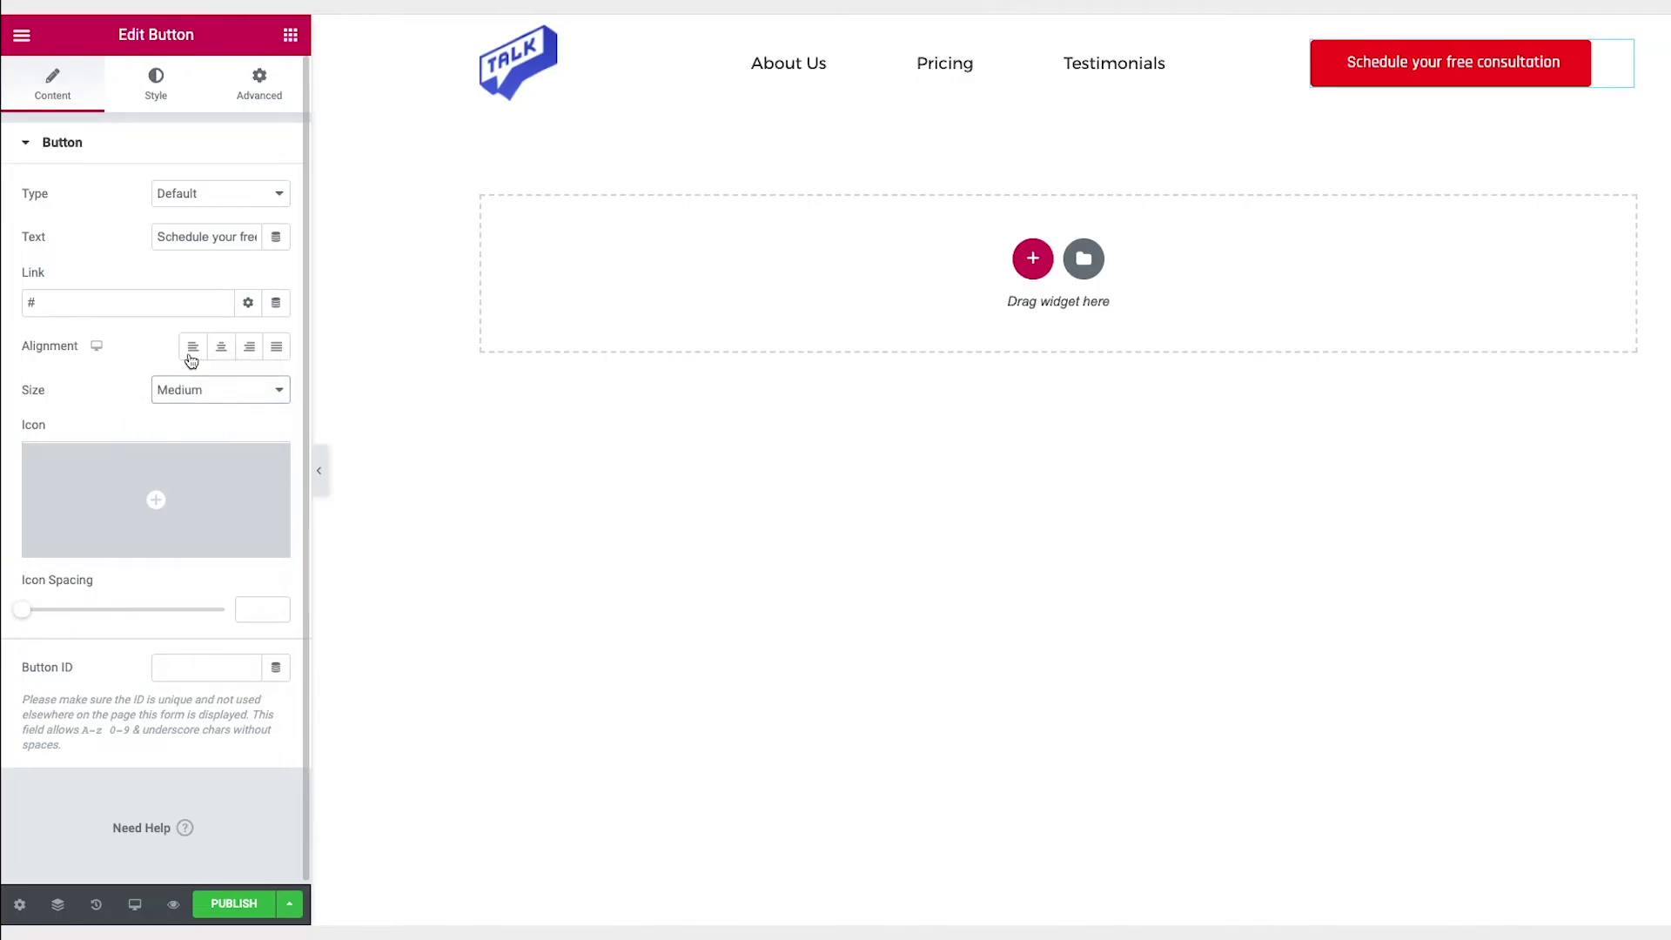
pyautogui.click(250, 348)
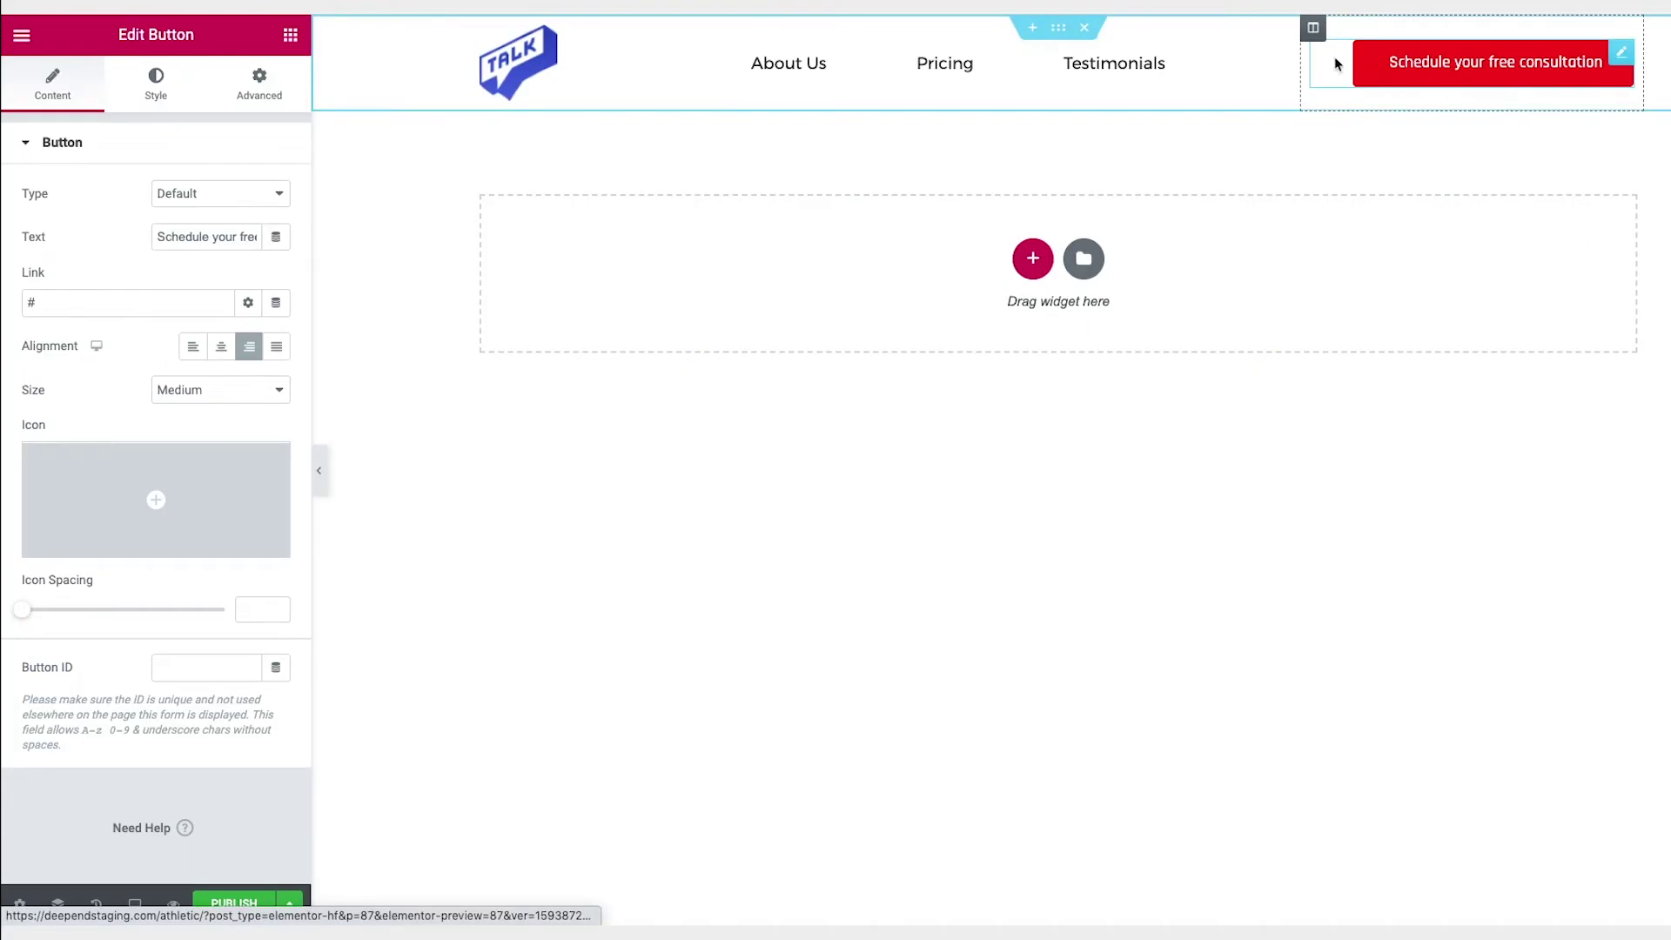
# Give the button a lime green #AACC00 background and dark gray #2D2D2D text for its normal state.
pyautogui.click(156, 94)
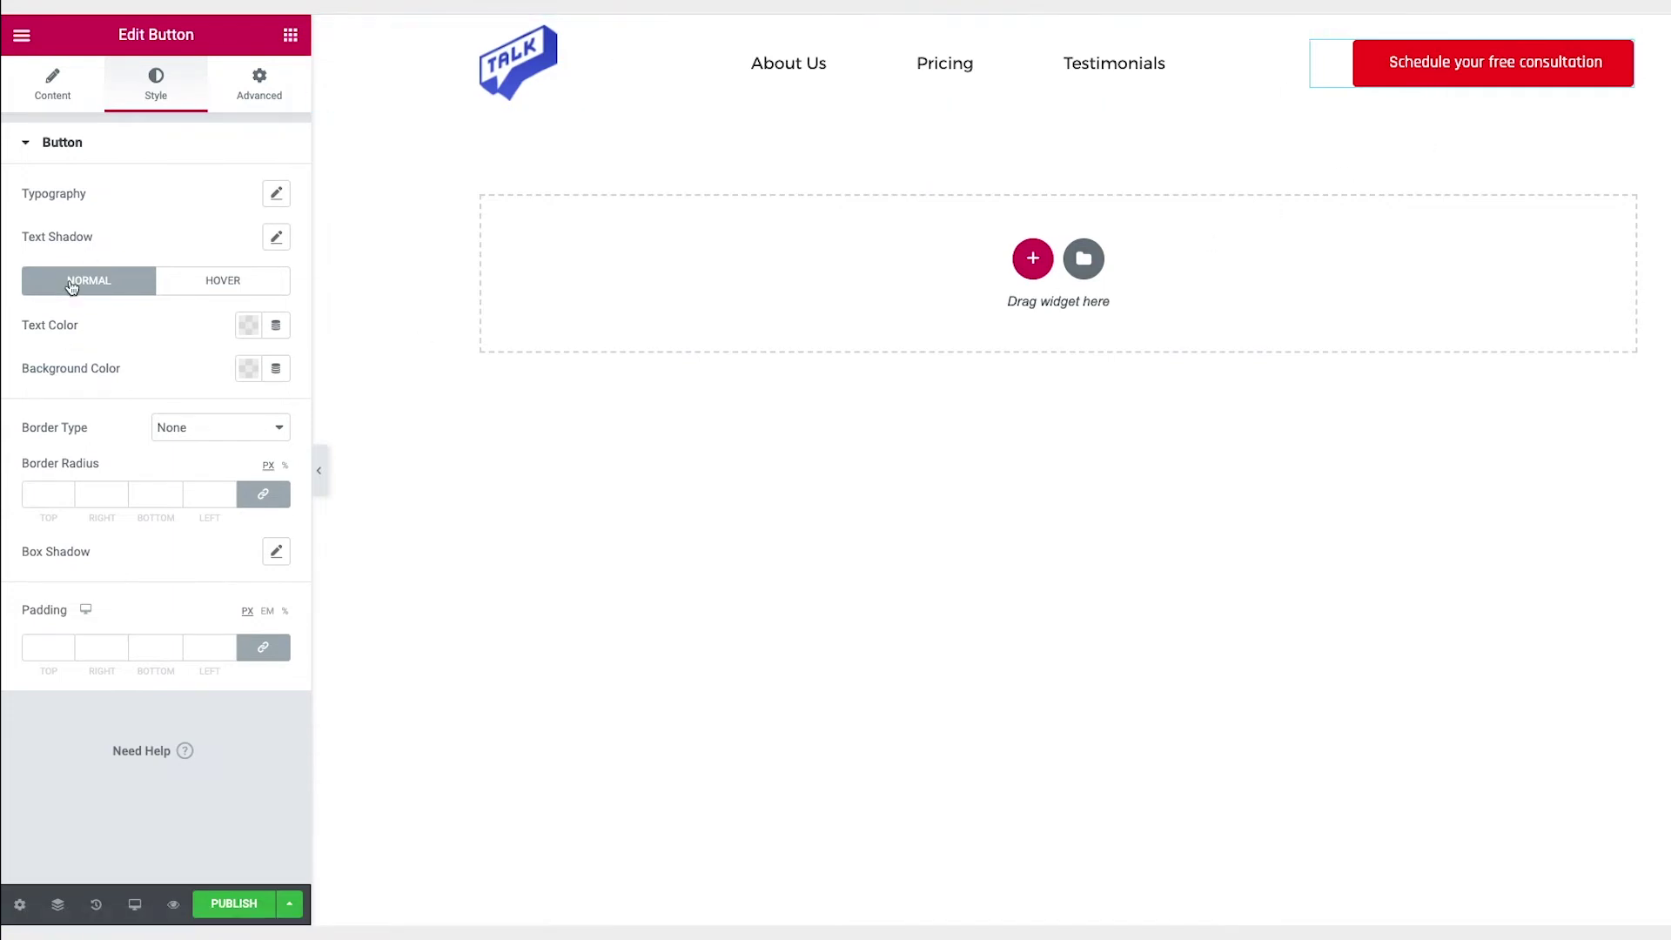
pyautogui.click(248, 368)
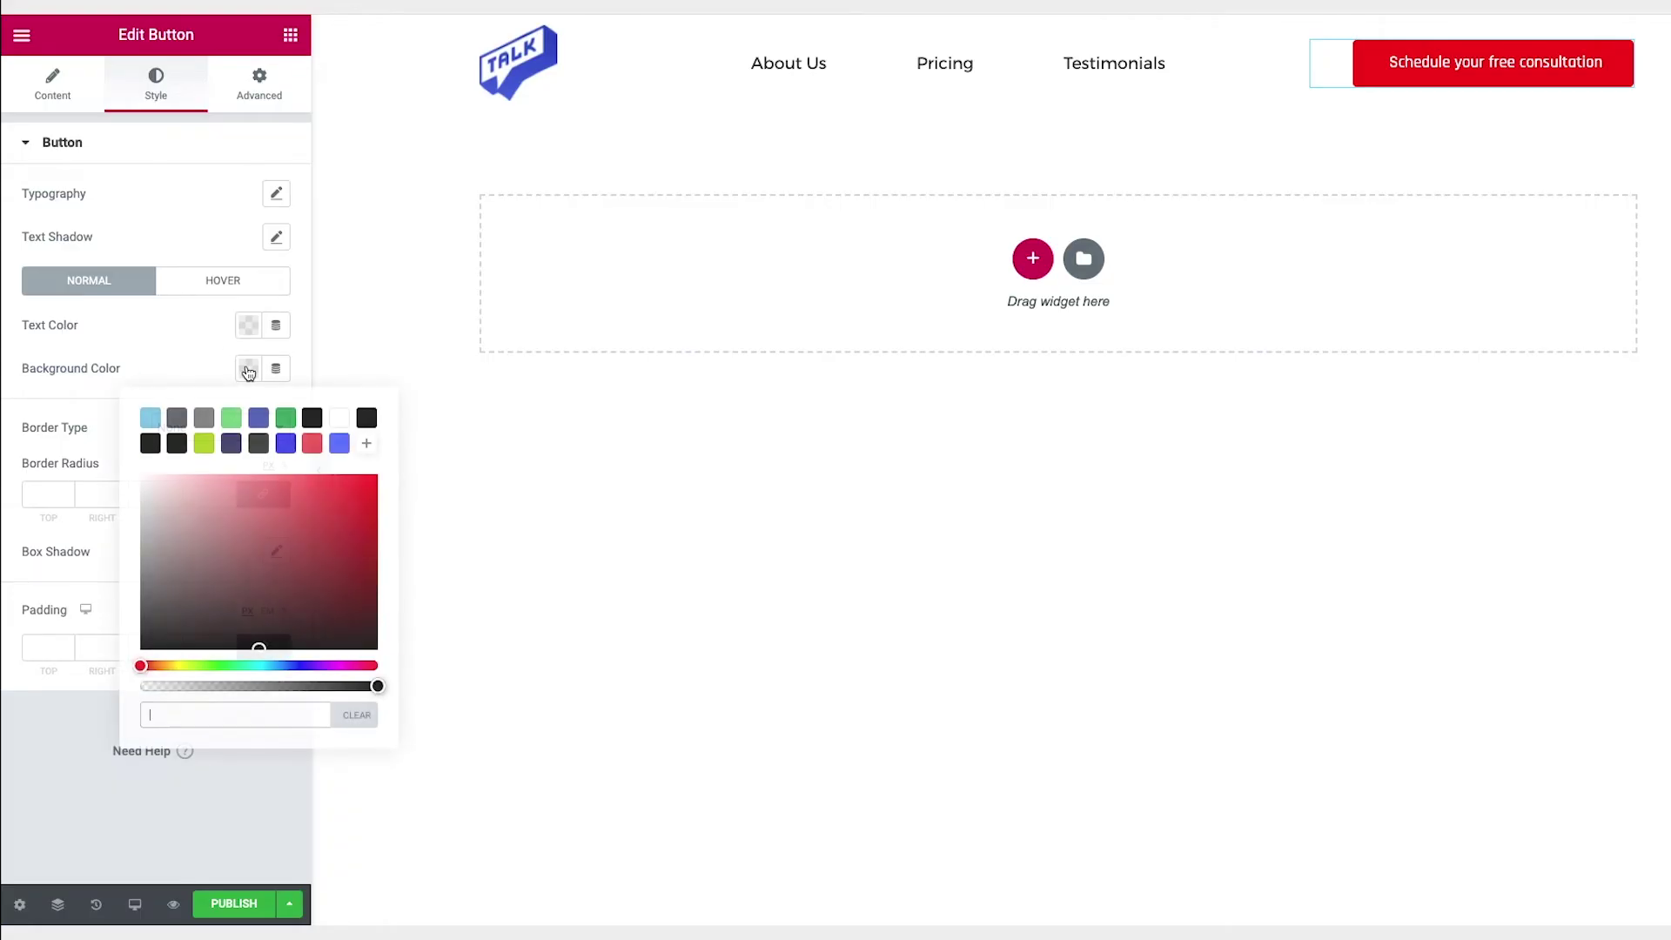
pyautogui.click(205, 444)
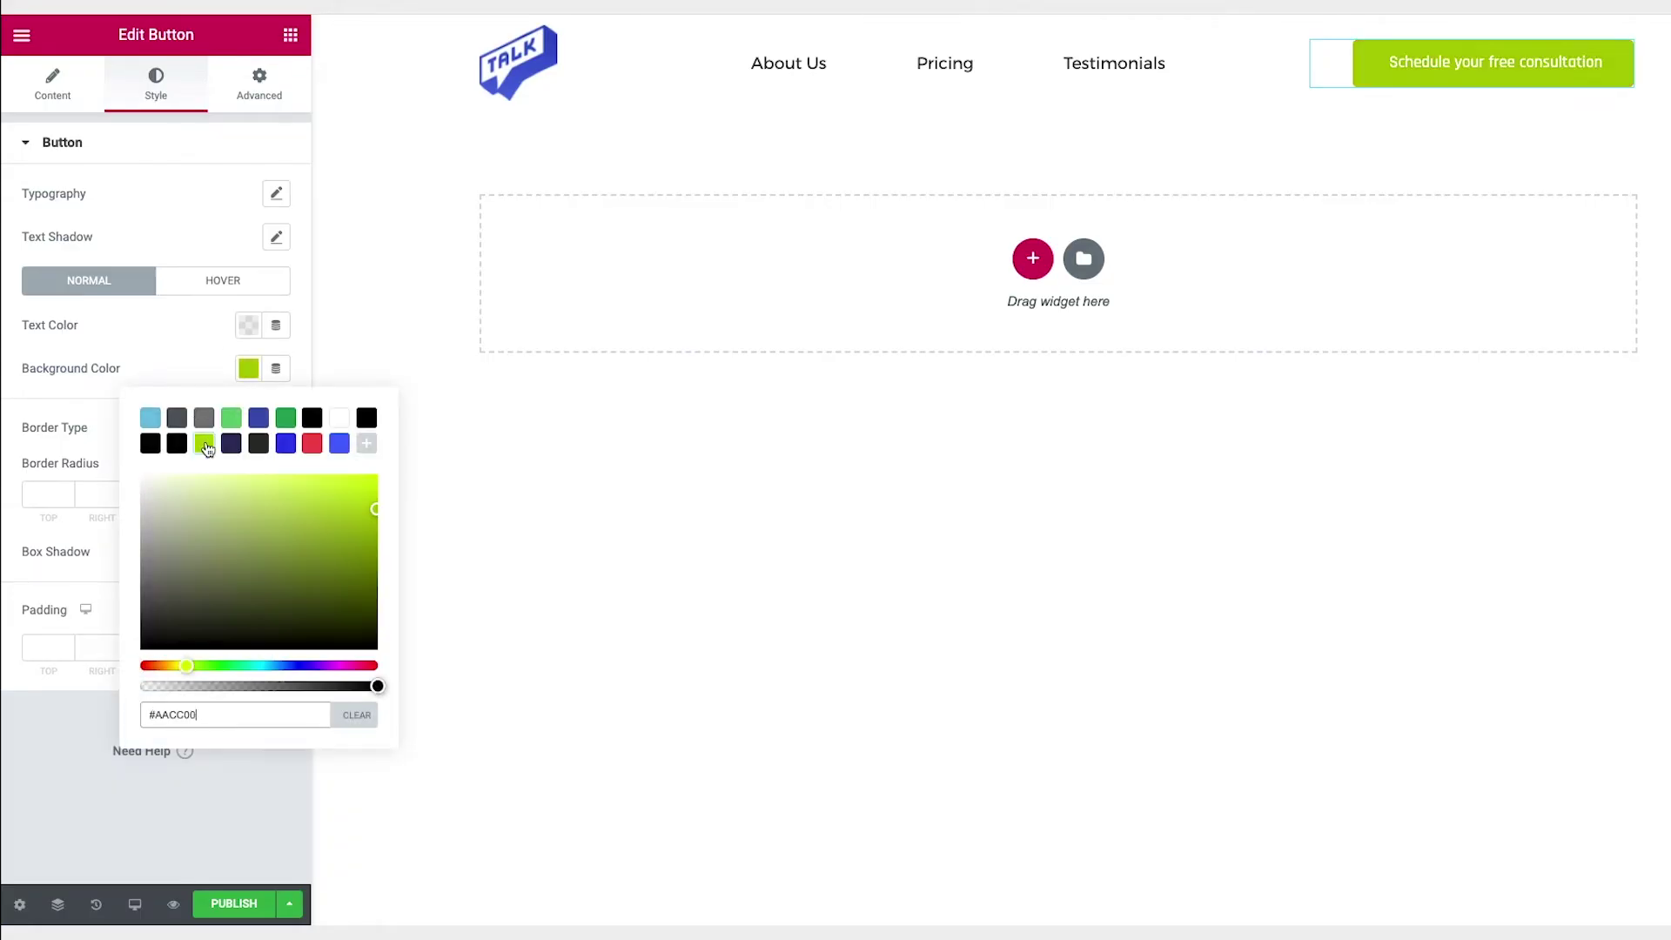
pyautogui.click(249, 332)
pyautogui.click(249, 328)
pyautogui.click(261, 404)
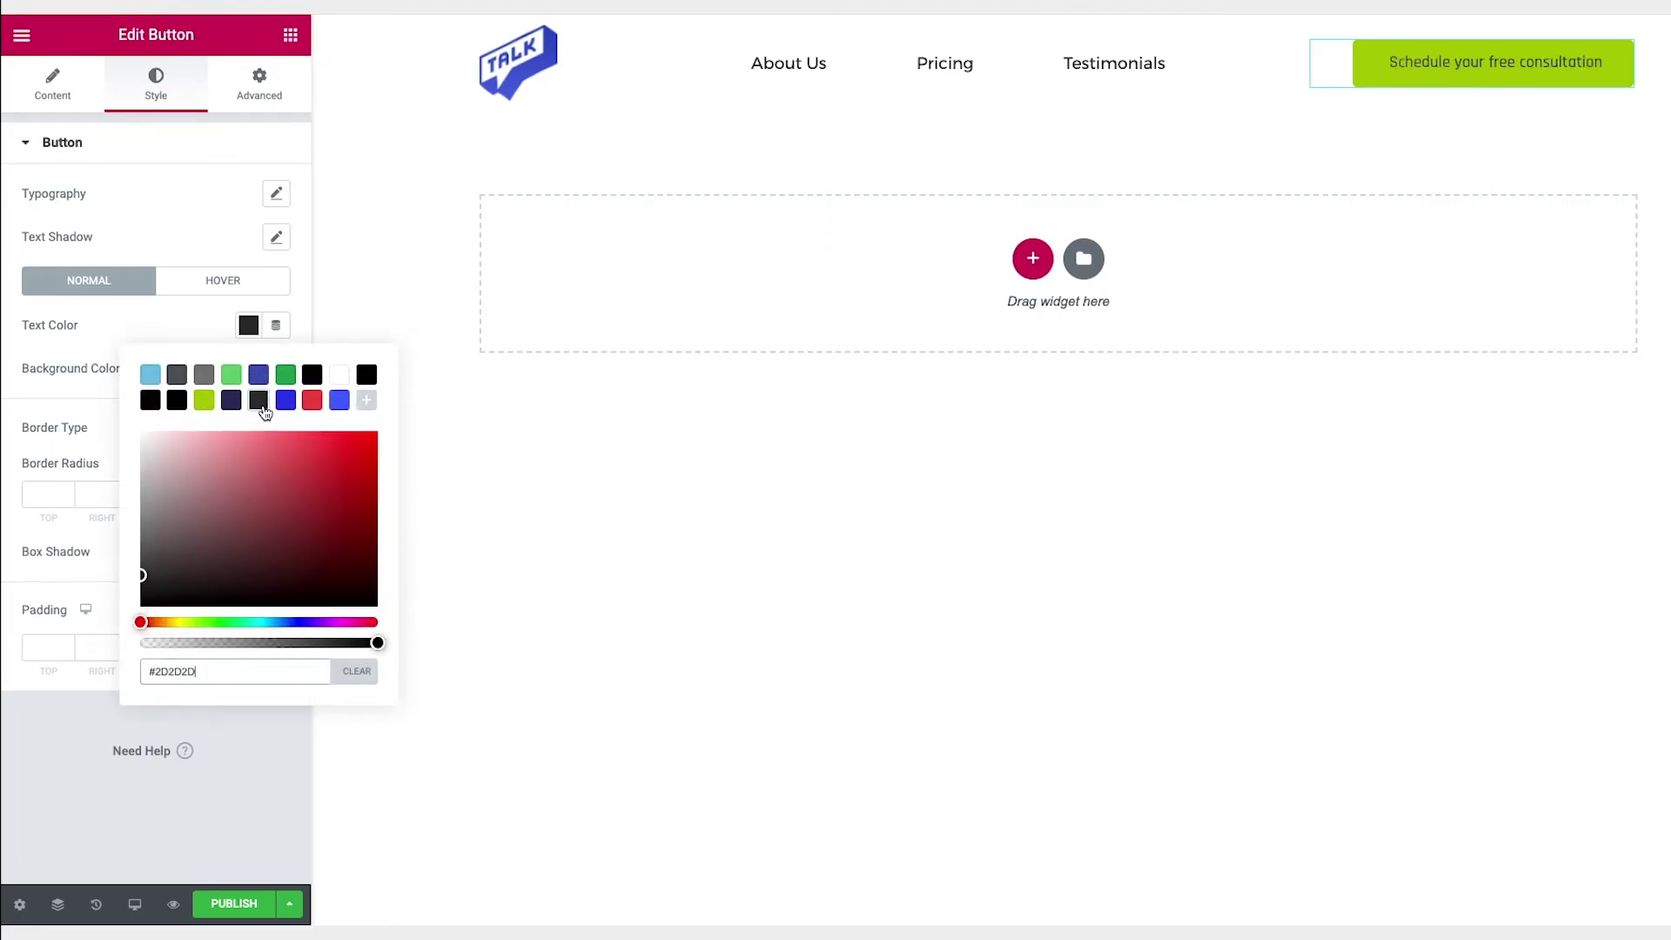
pyautogui.click(205, 341)
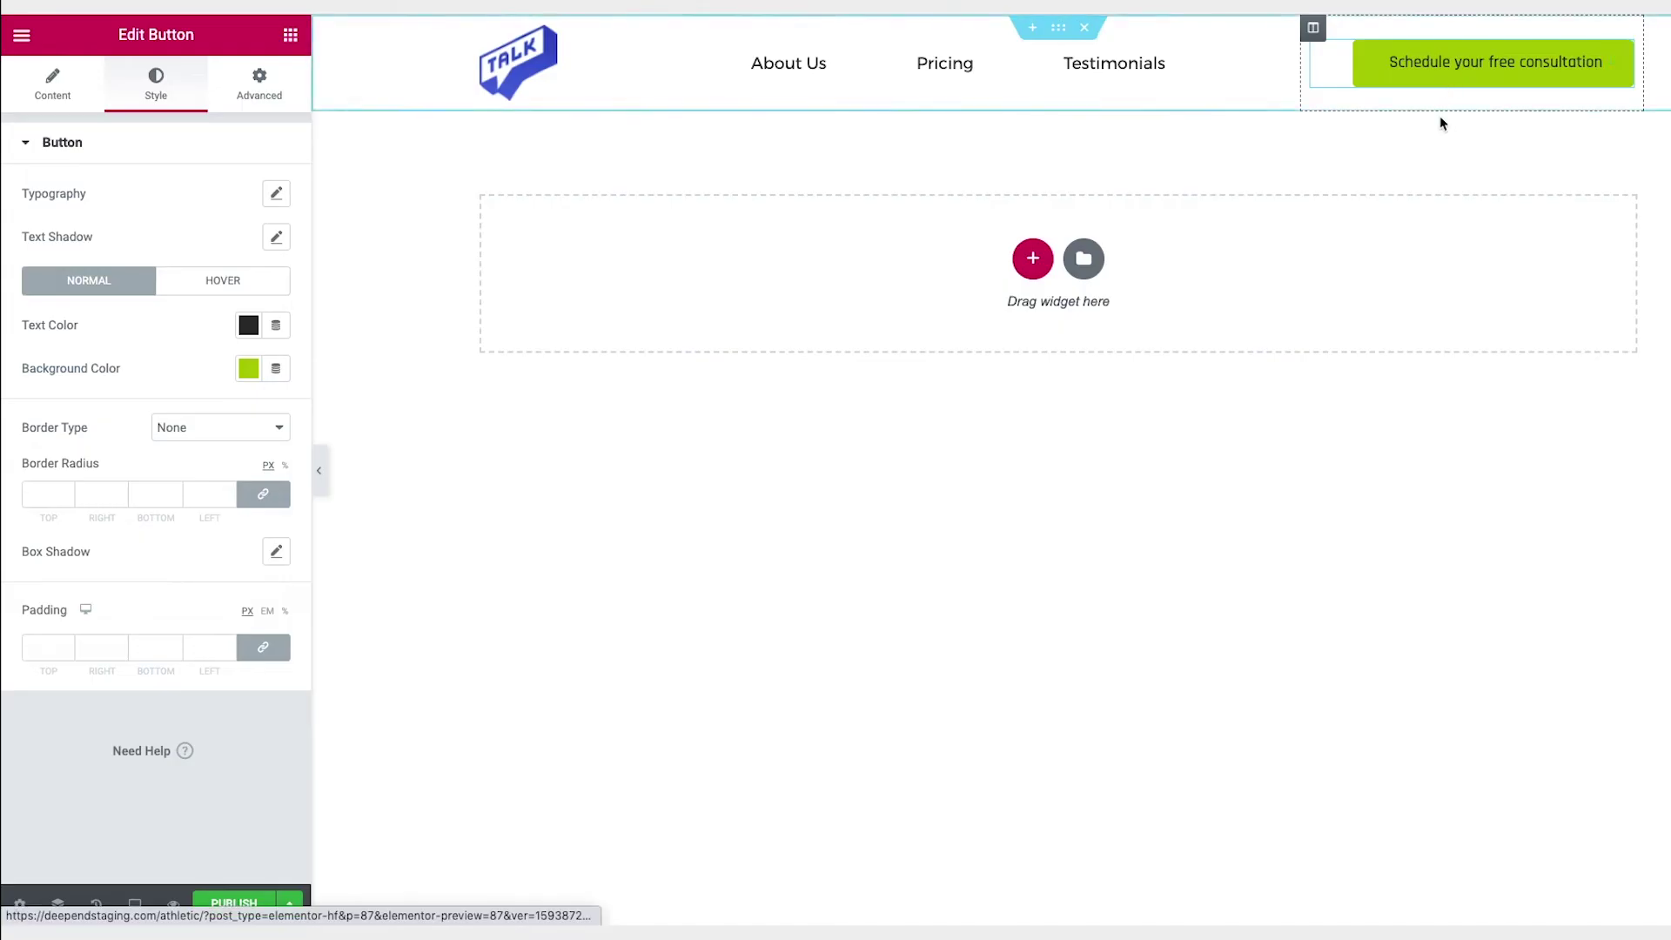
# Set the button's hover state to a darker green #7B9302 background with white #FFFFFF text.
pyautogui.click(211, 289)
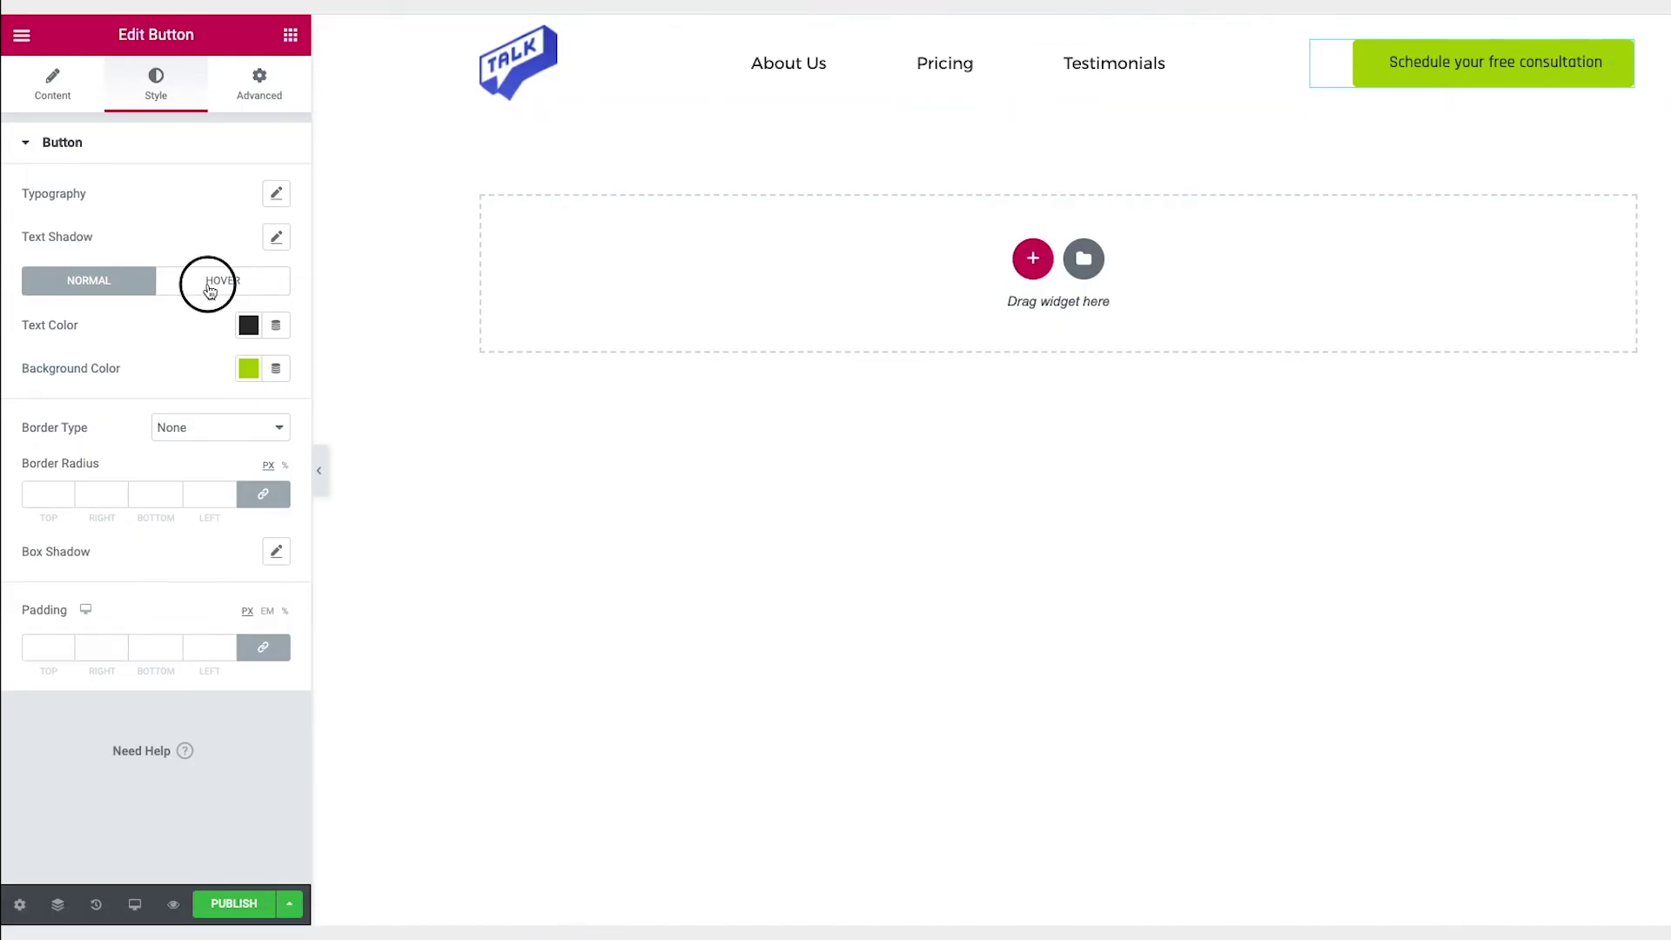
pyautogui.click(248, 371)
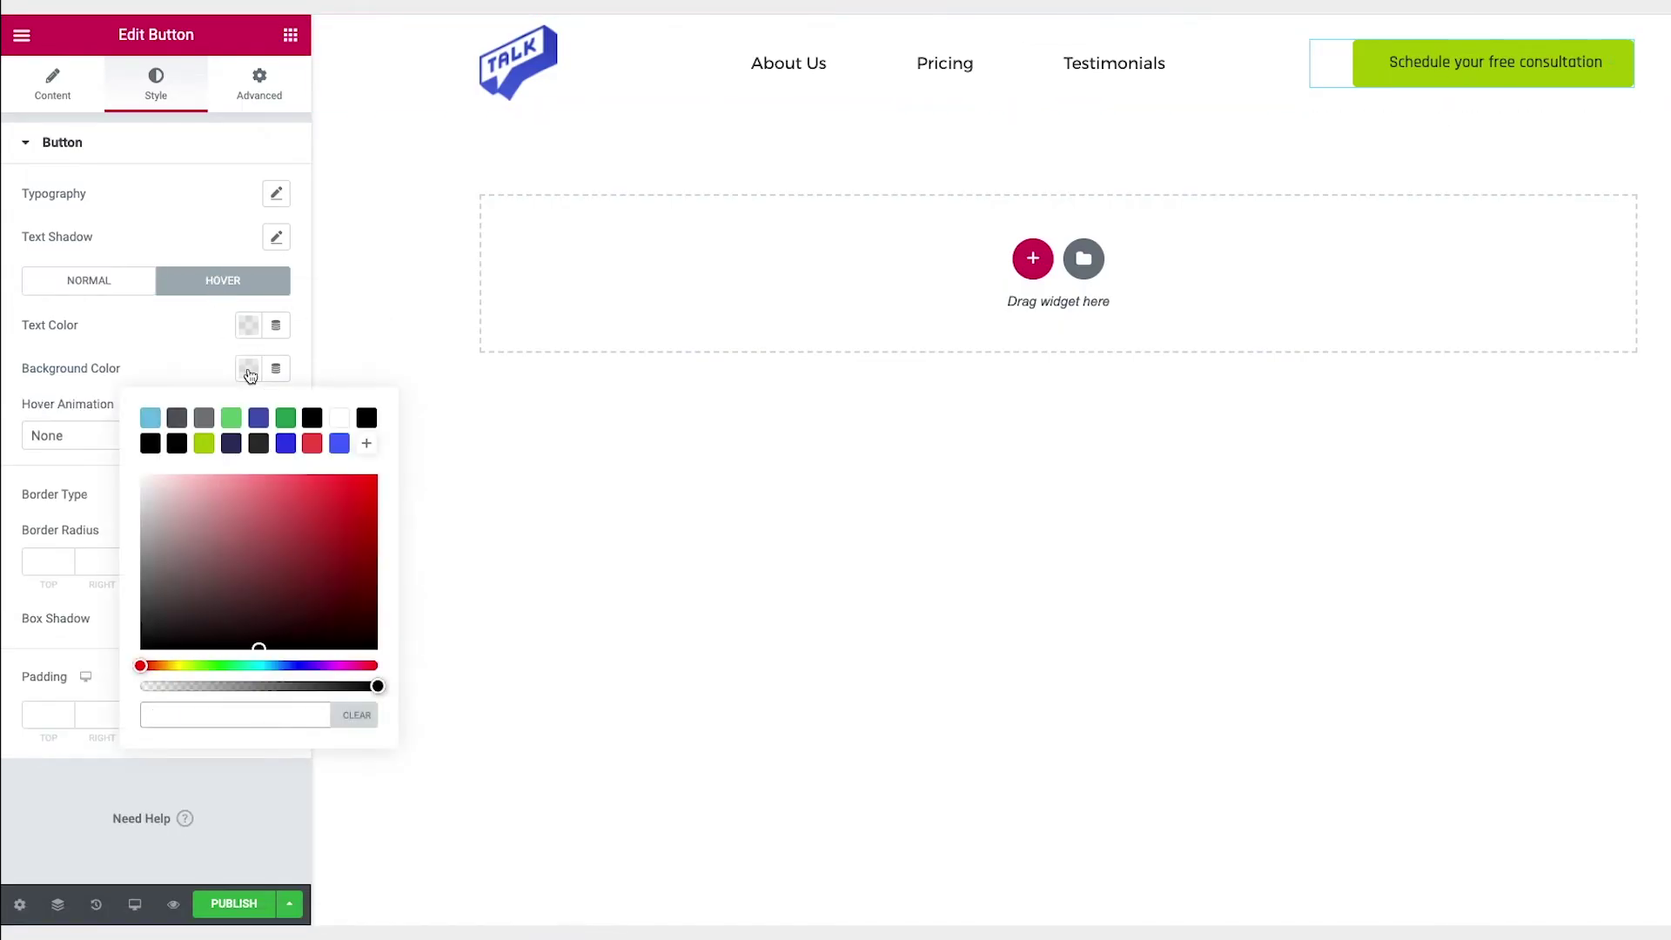
pyautogui.click(203, 445)
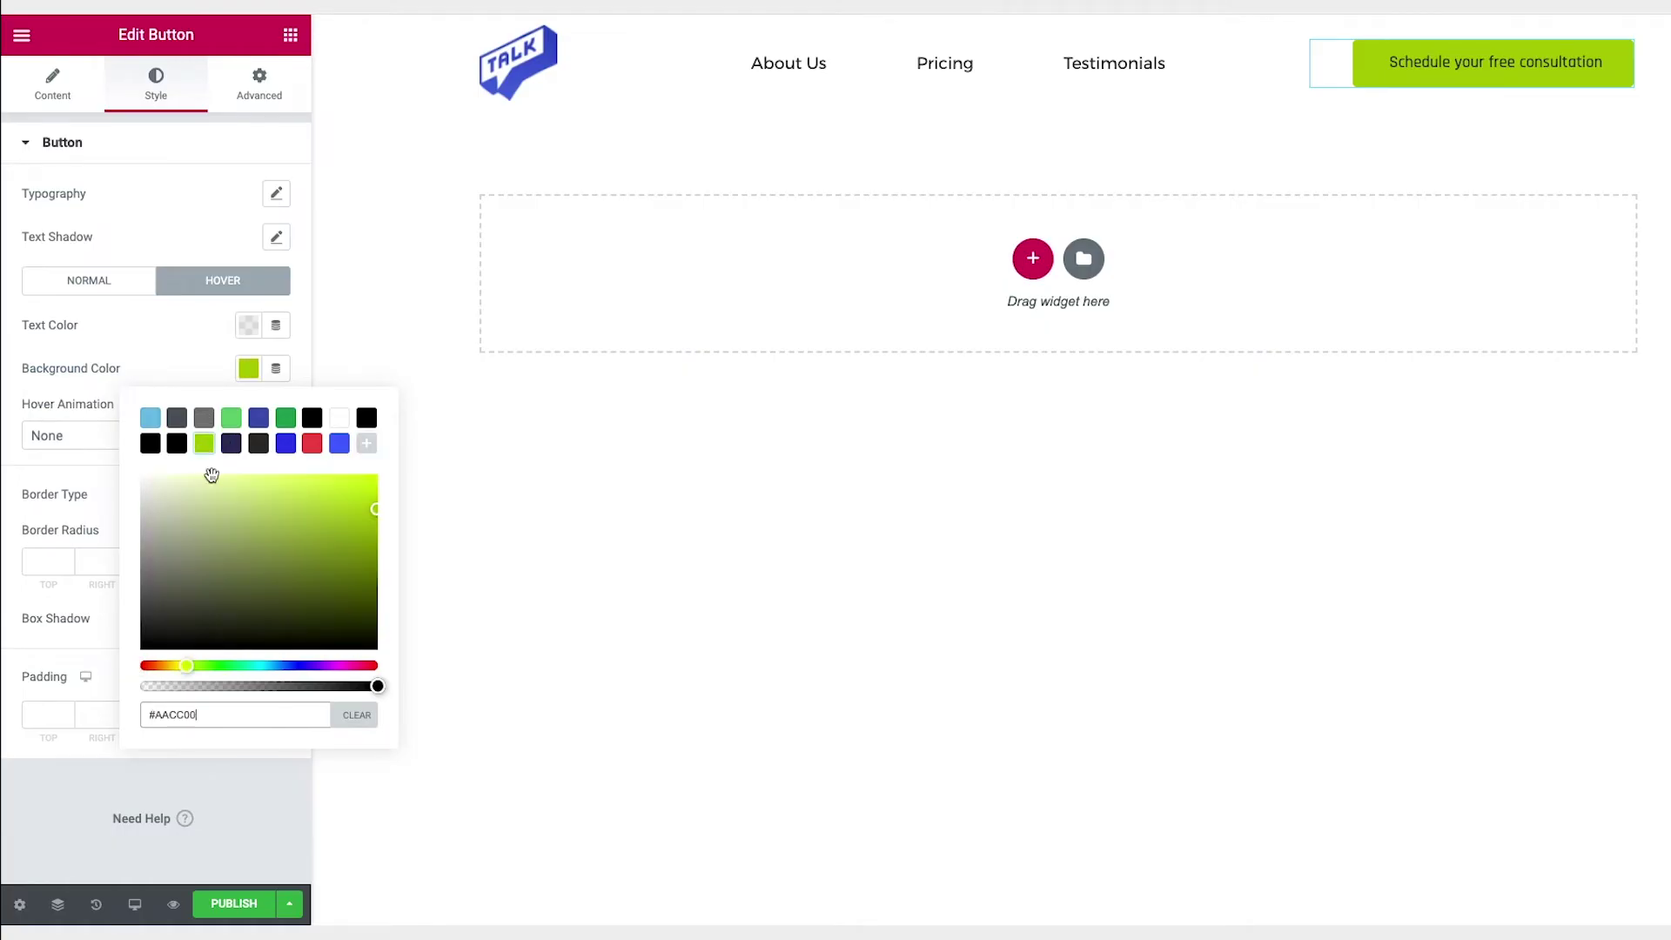
pyautogui.click(376, 549)
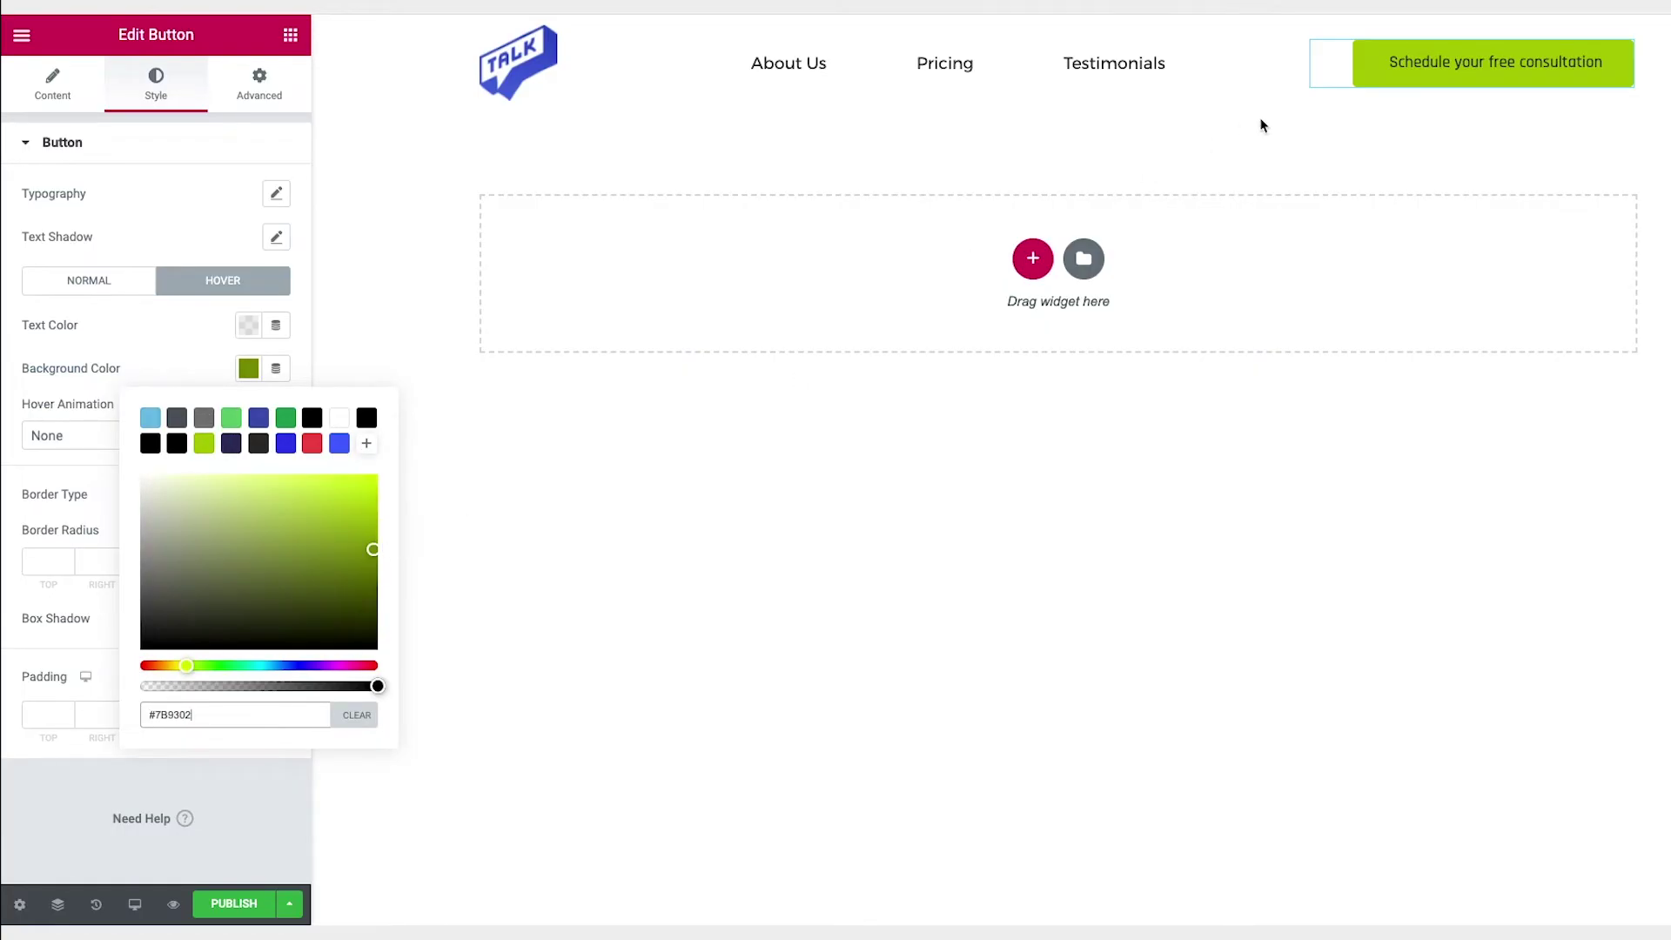
pyautogui.click(249, 325)
pyautogui.click(339, 375)
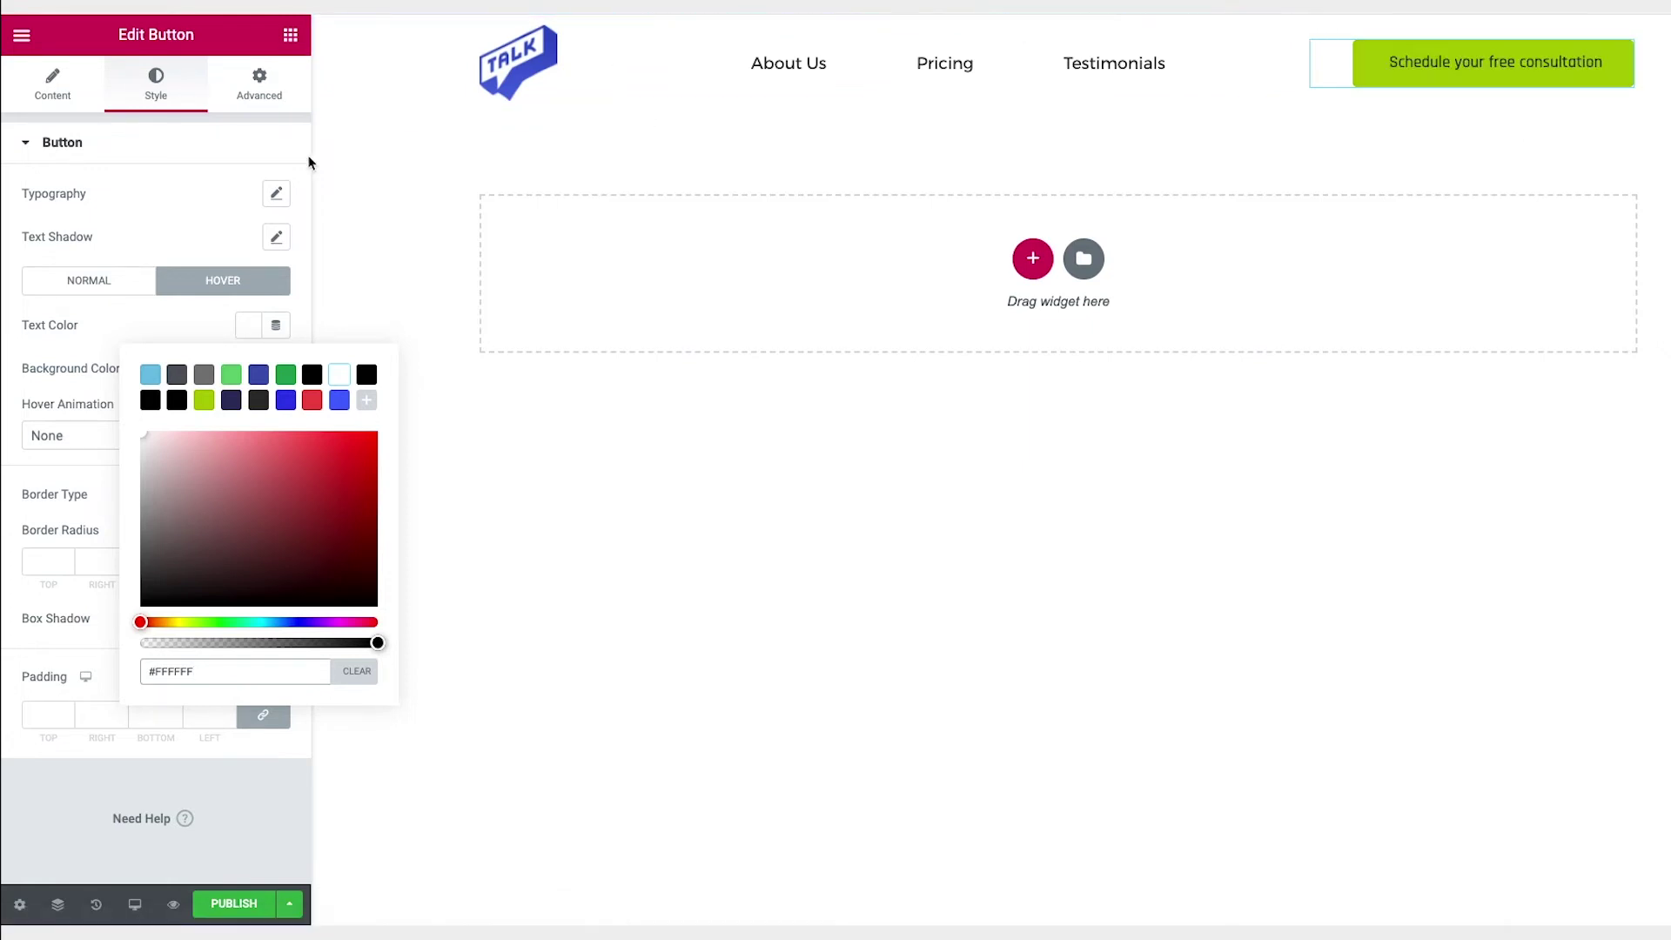
# Change the button's typography to the Montserrat font family.
pyautogui.click(277, 195)
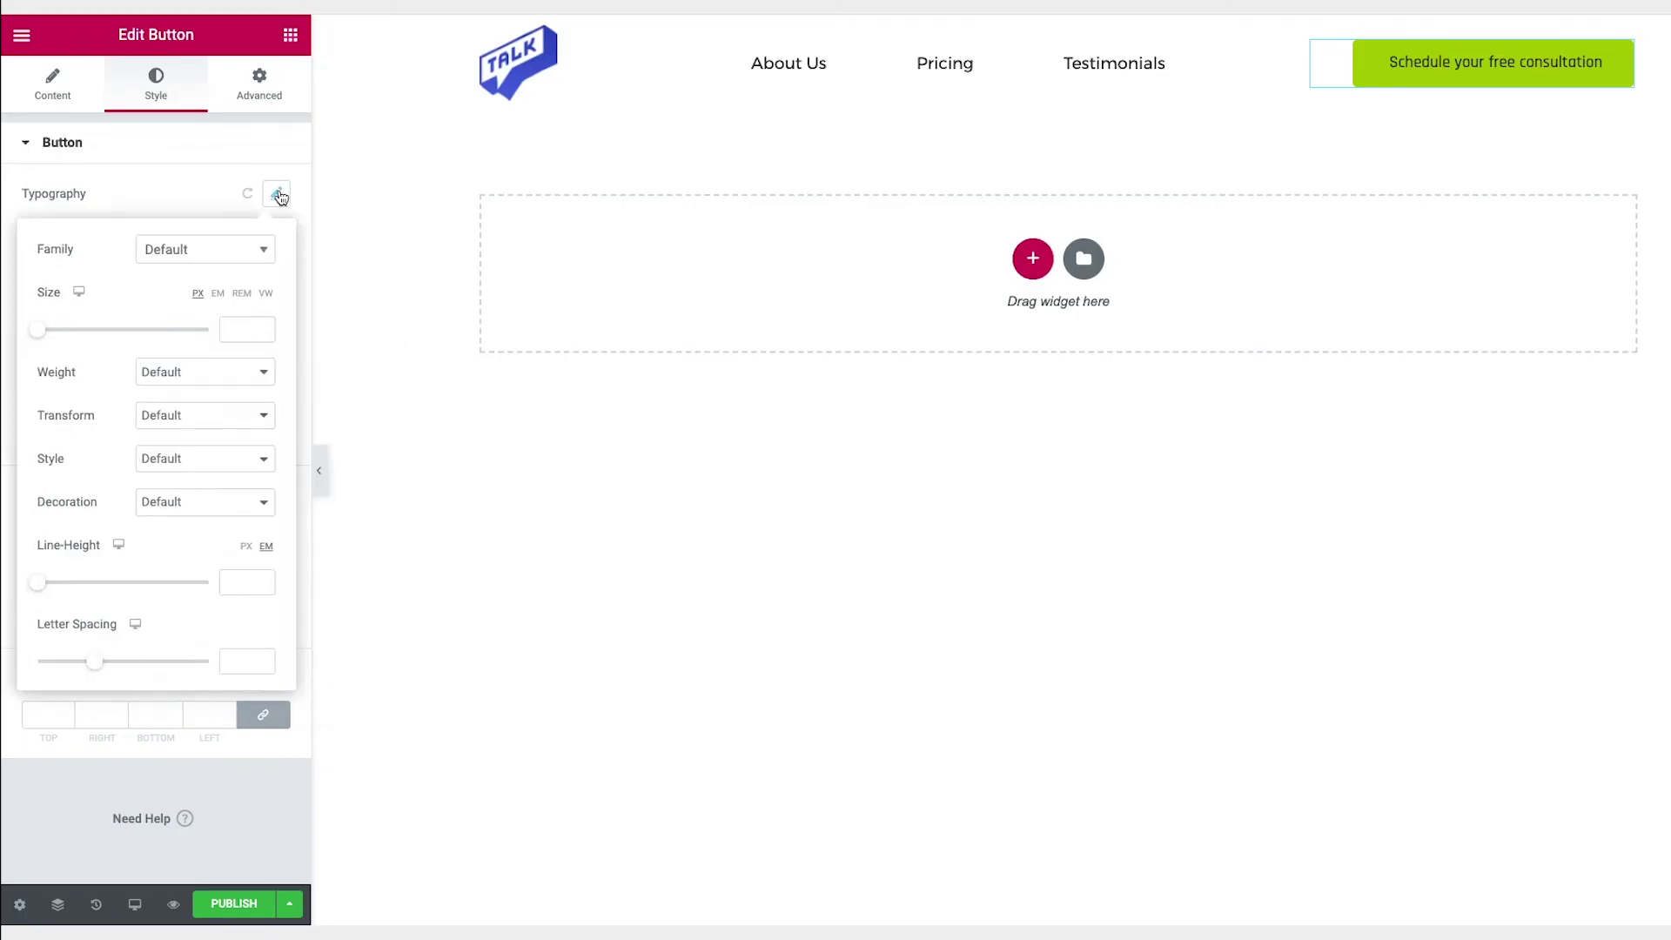
pyautogui.click(219, 255)
pyautogui.write('monts')
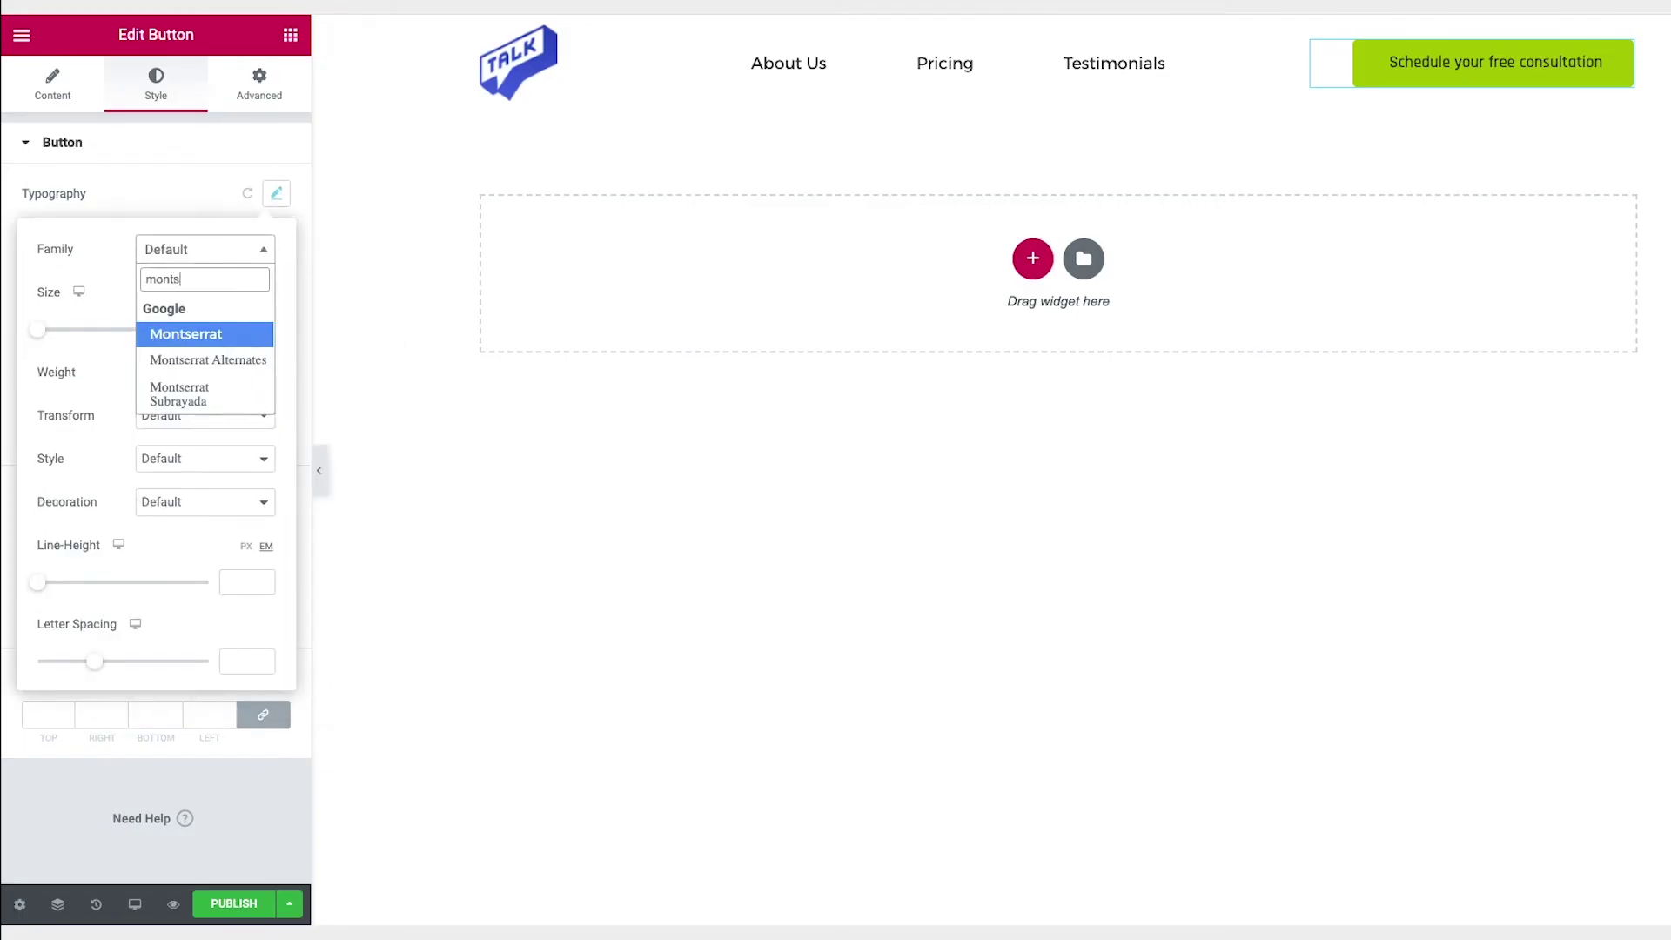
pyautogui.click(220, 337)
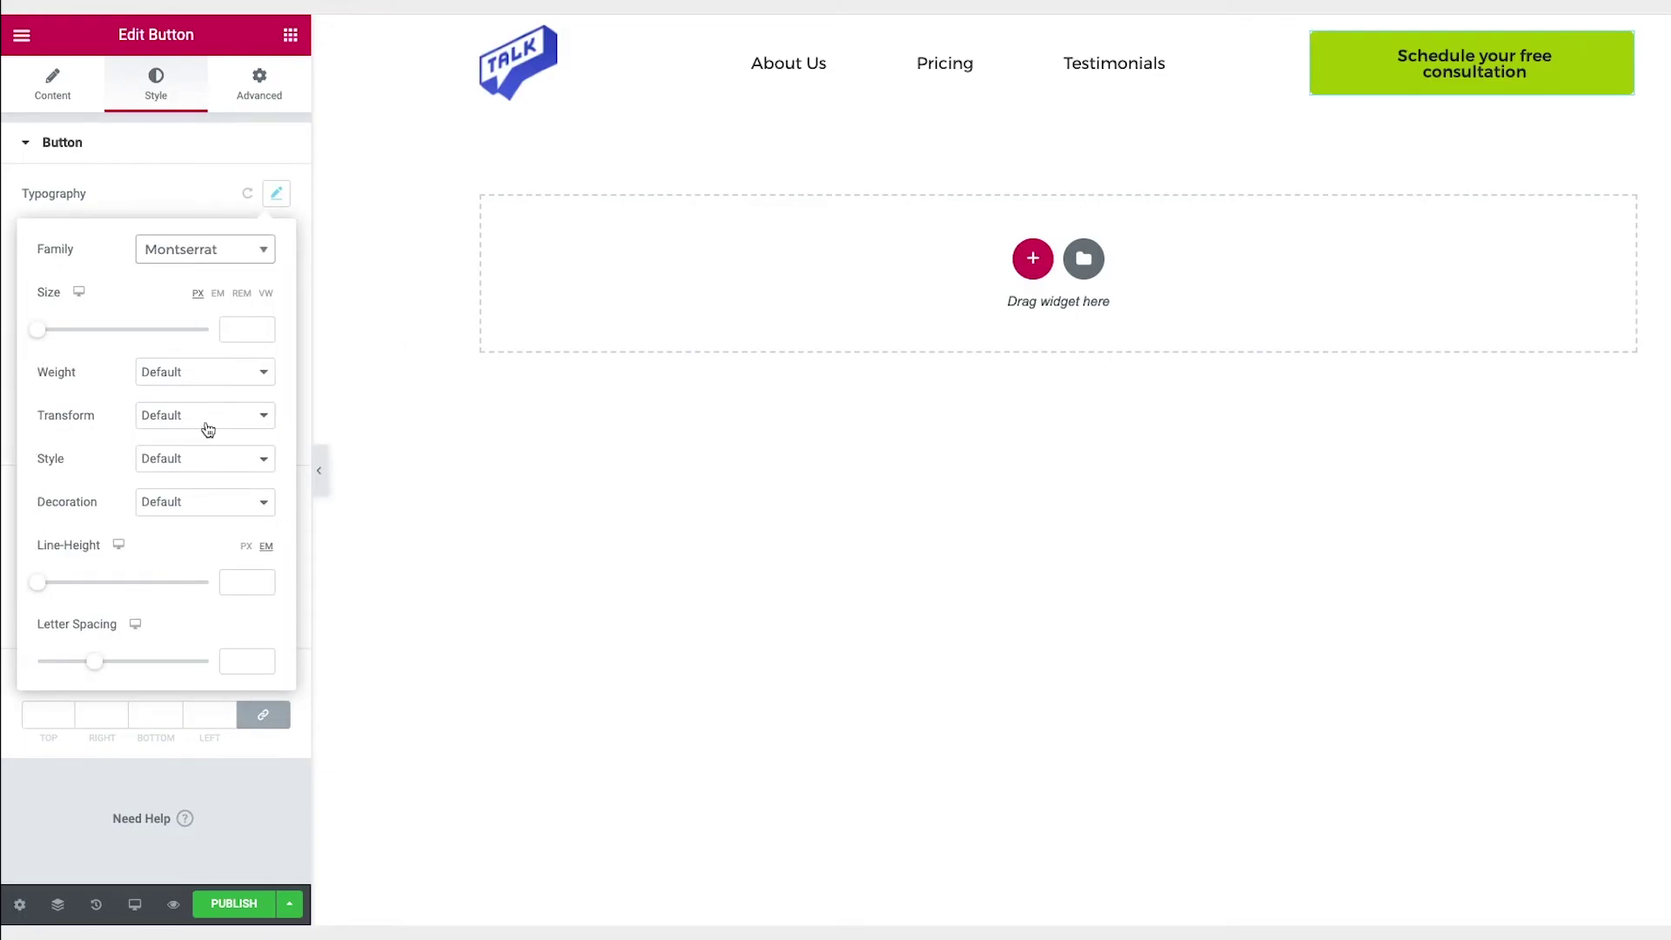
# Set the button text's transform to Uppercase and its size to 12 px.
pyautogui.click(207, 418)
pyautogui.click(207, 433)
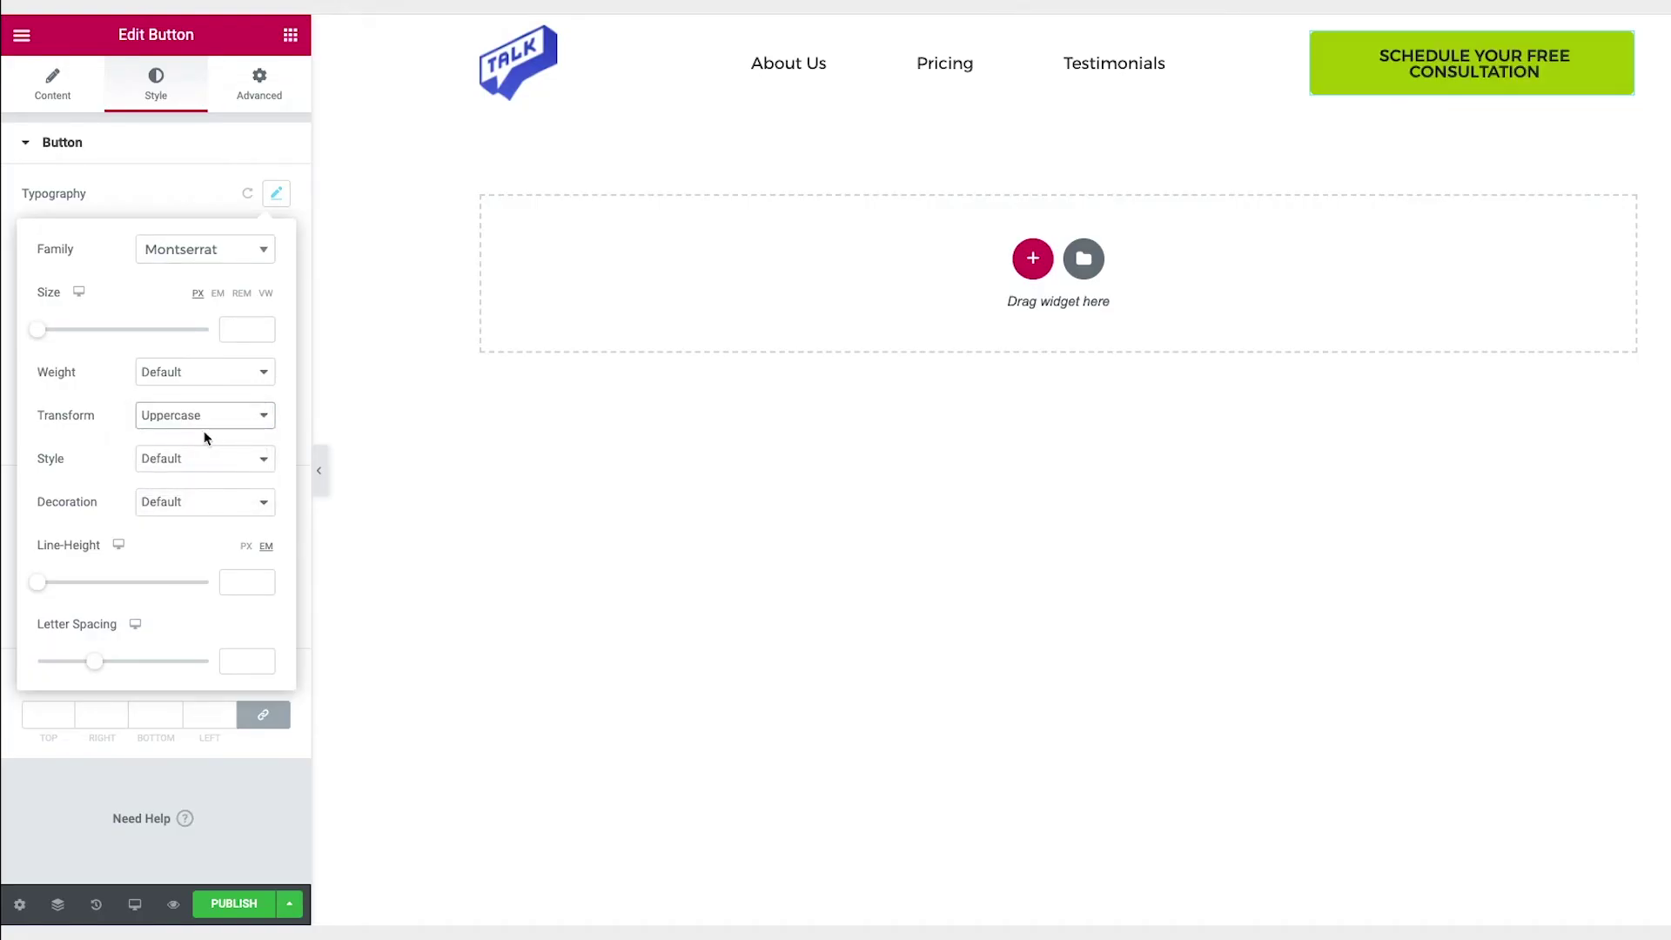
pyautogui.moveTo(40, 337); pyautogui.dragTo(49, 336)
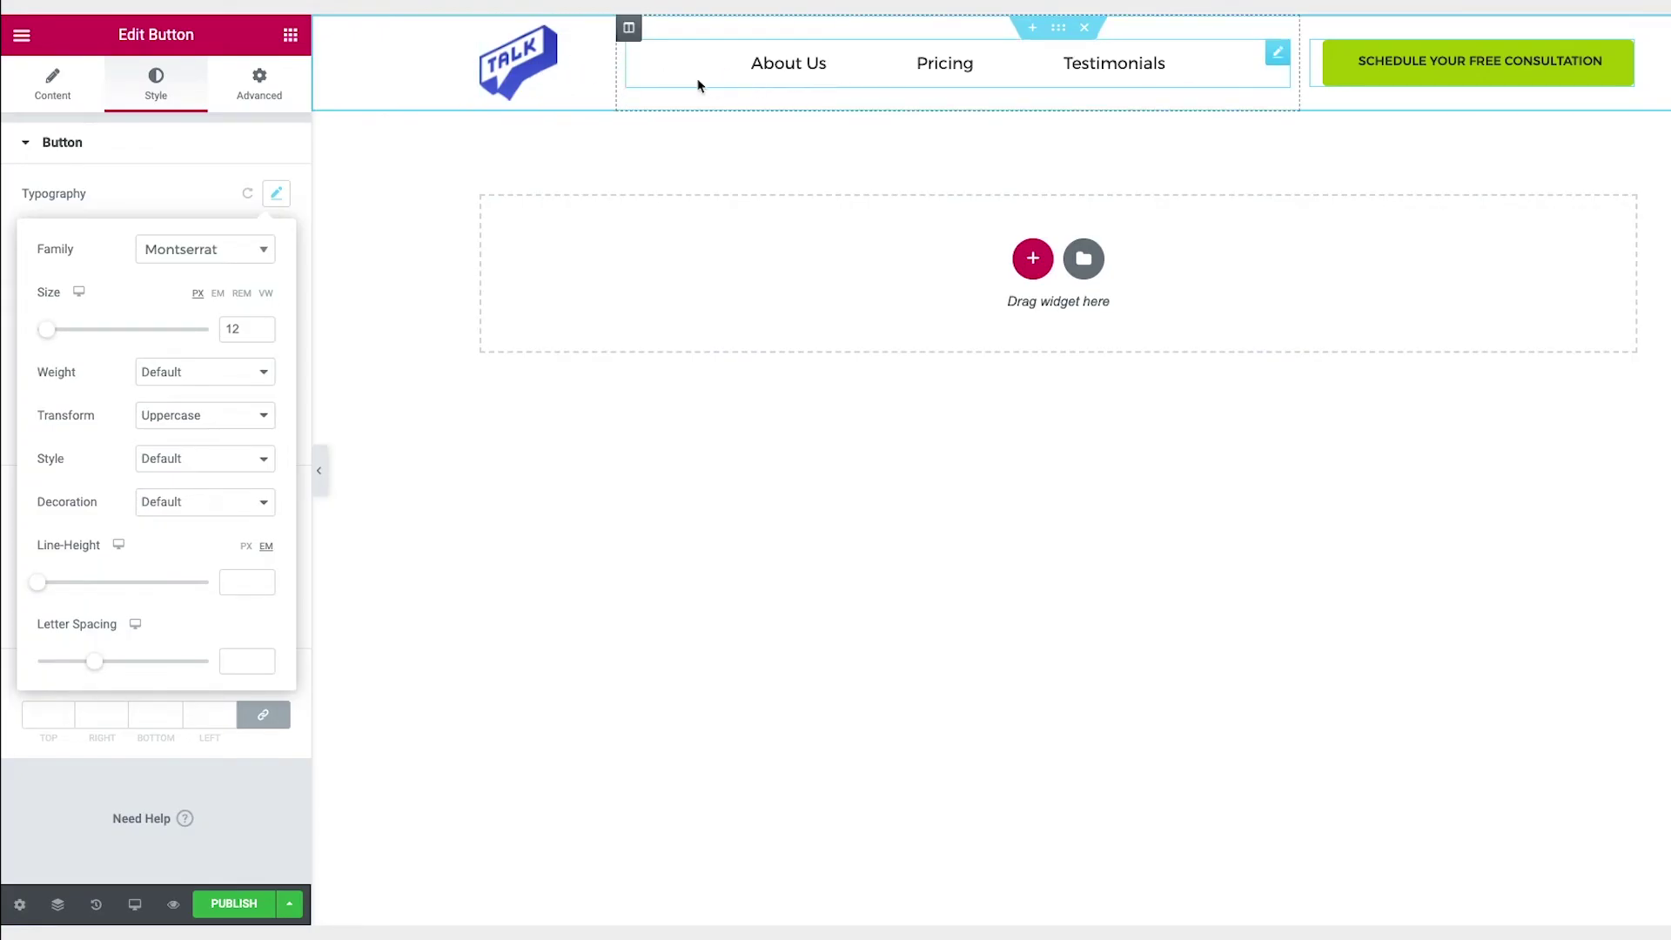
# Narrow the logo column by shifting its border with the menu column toward the logo.
pyautogui.moveTo(616, 81); pyautogui.dragTo(582, 80)
pyautogui.click(1042, 409)
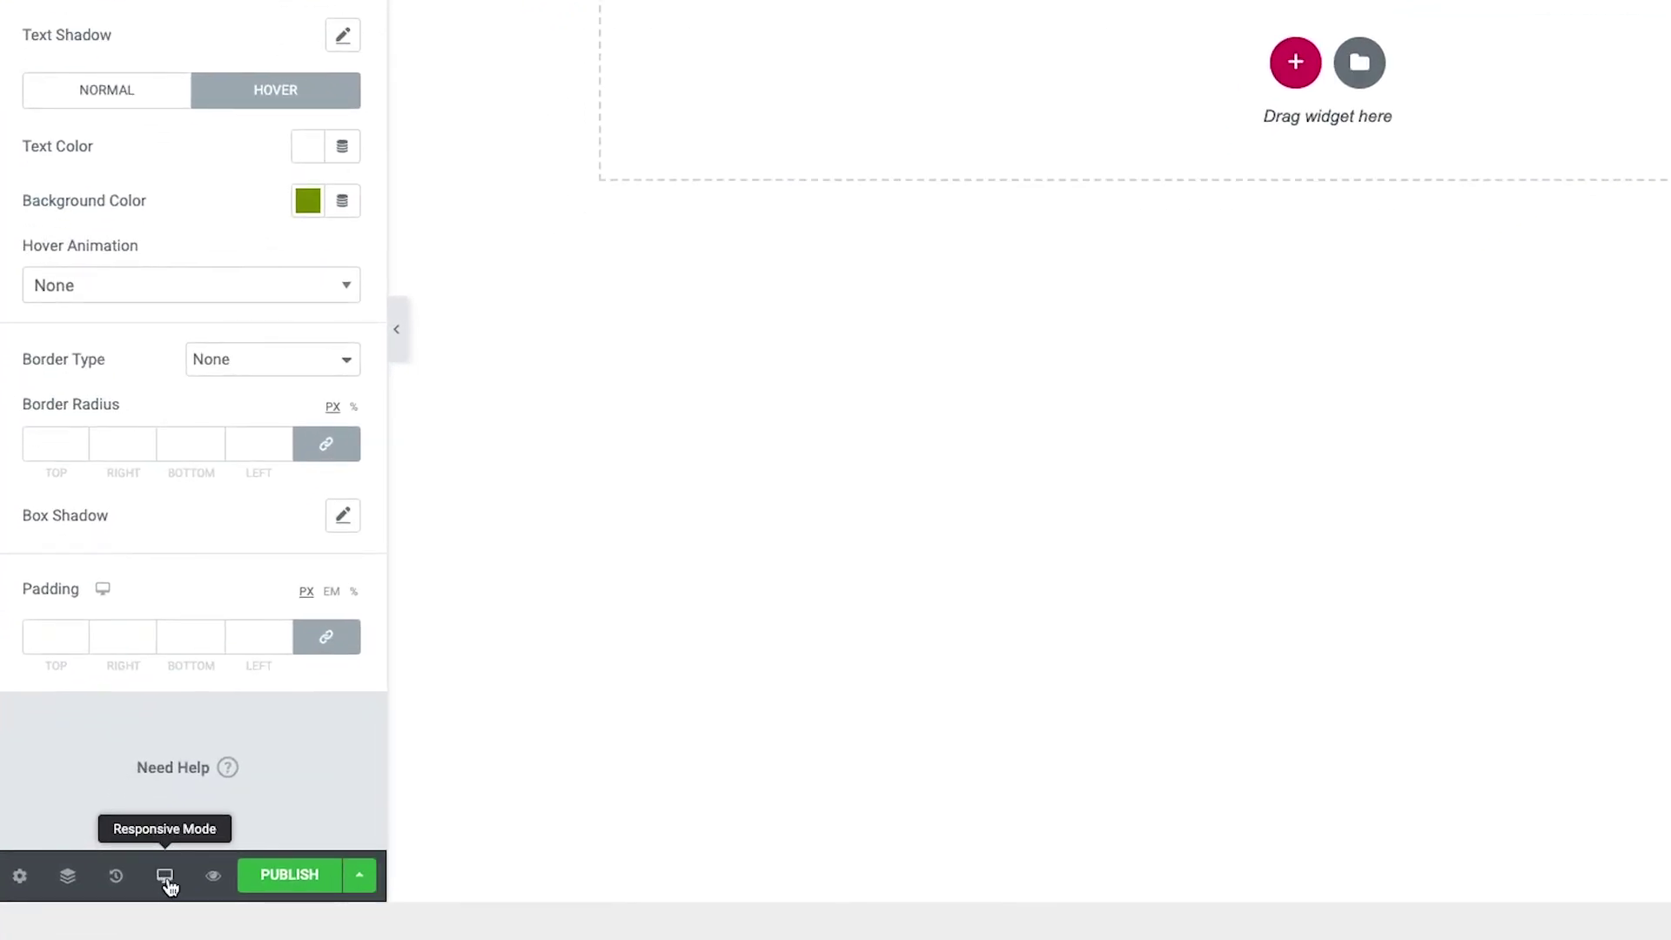
# Switch to the mobile preview and set the logo column's width to 25%.
pyautogui.click(166, 876)
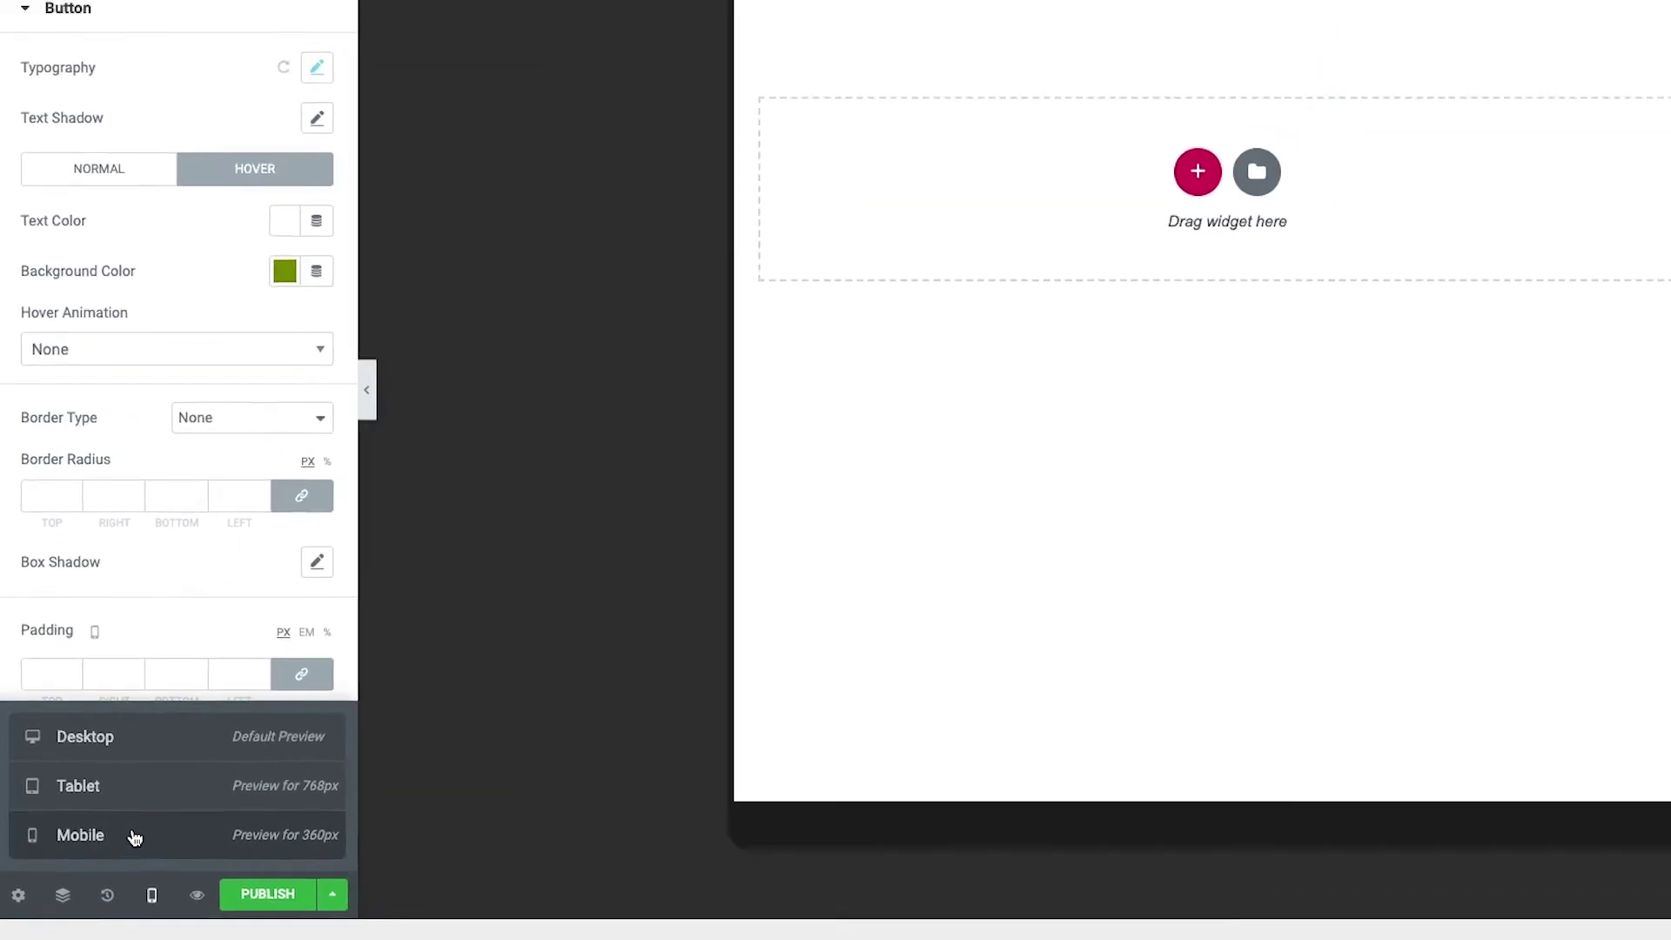
pyautogui.click(145, 813)
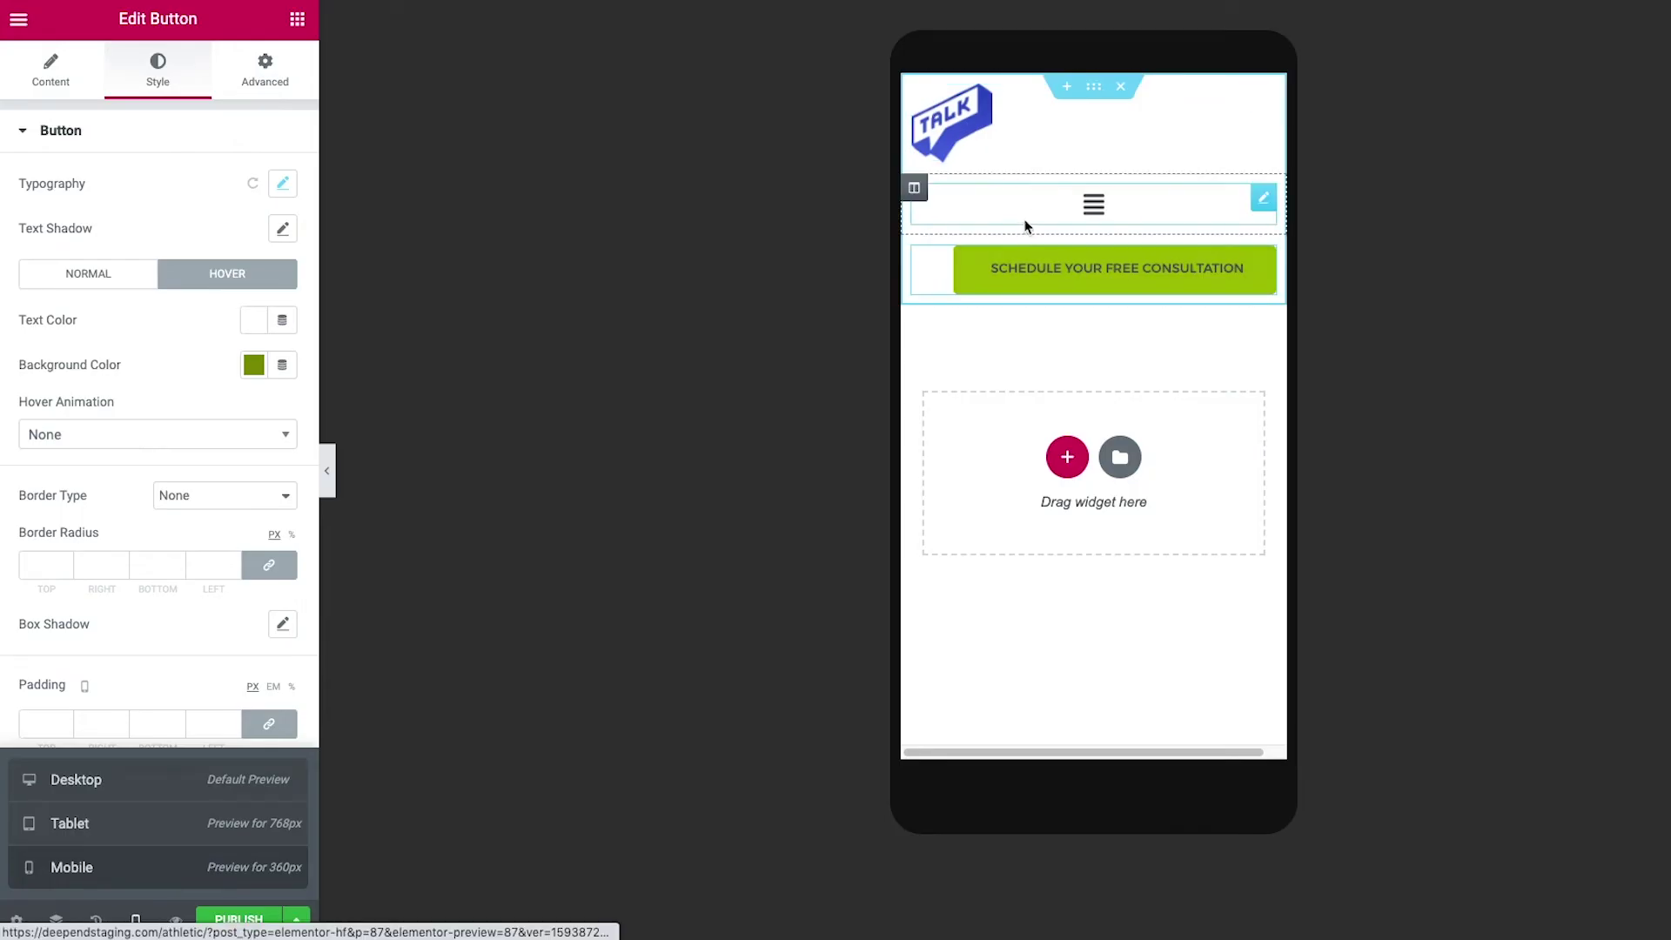
pyautogui.click(915, 88)
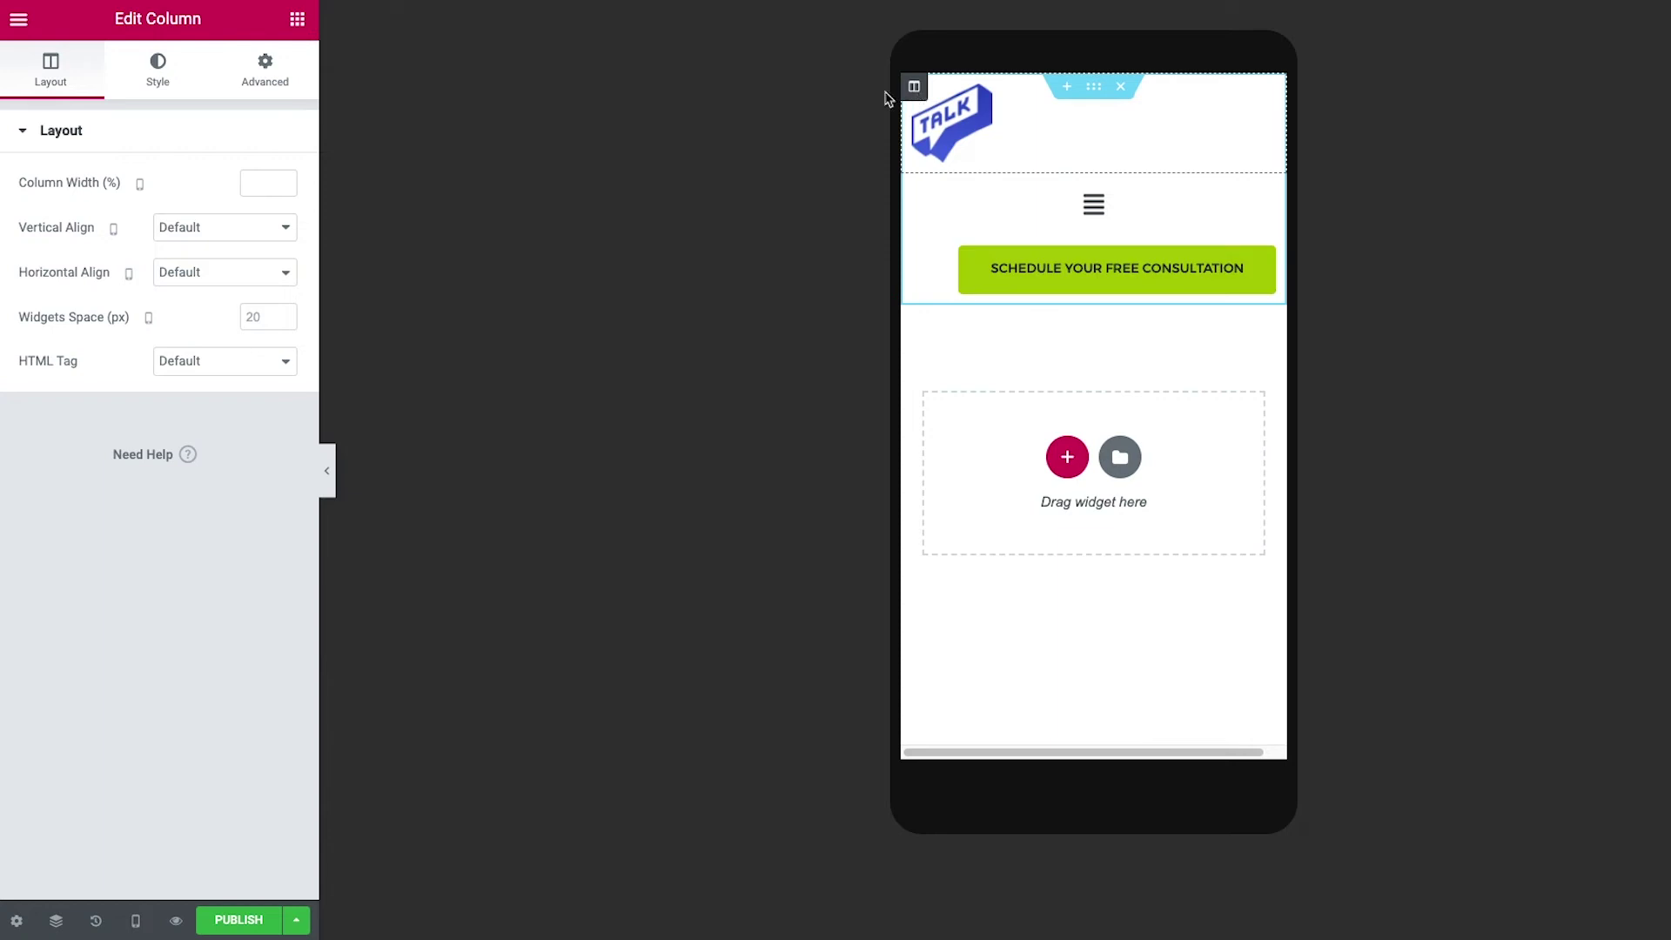
pyautogui.click(282, 178)
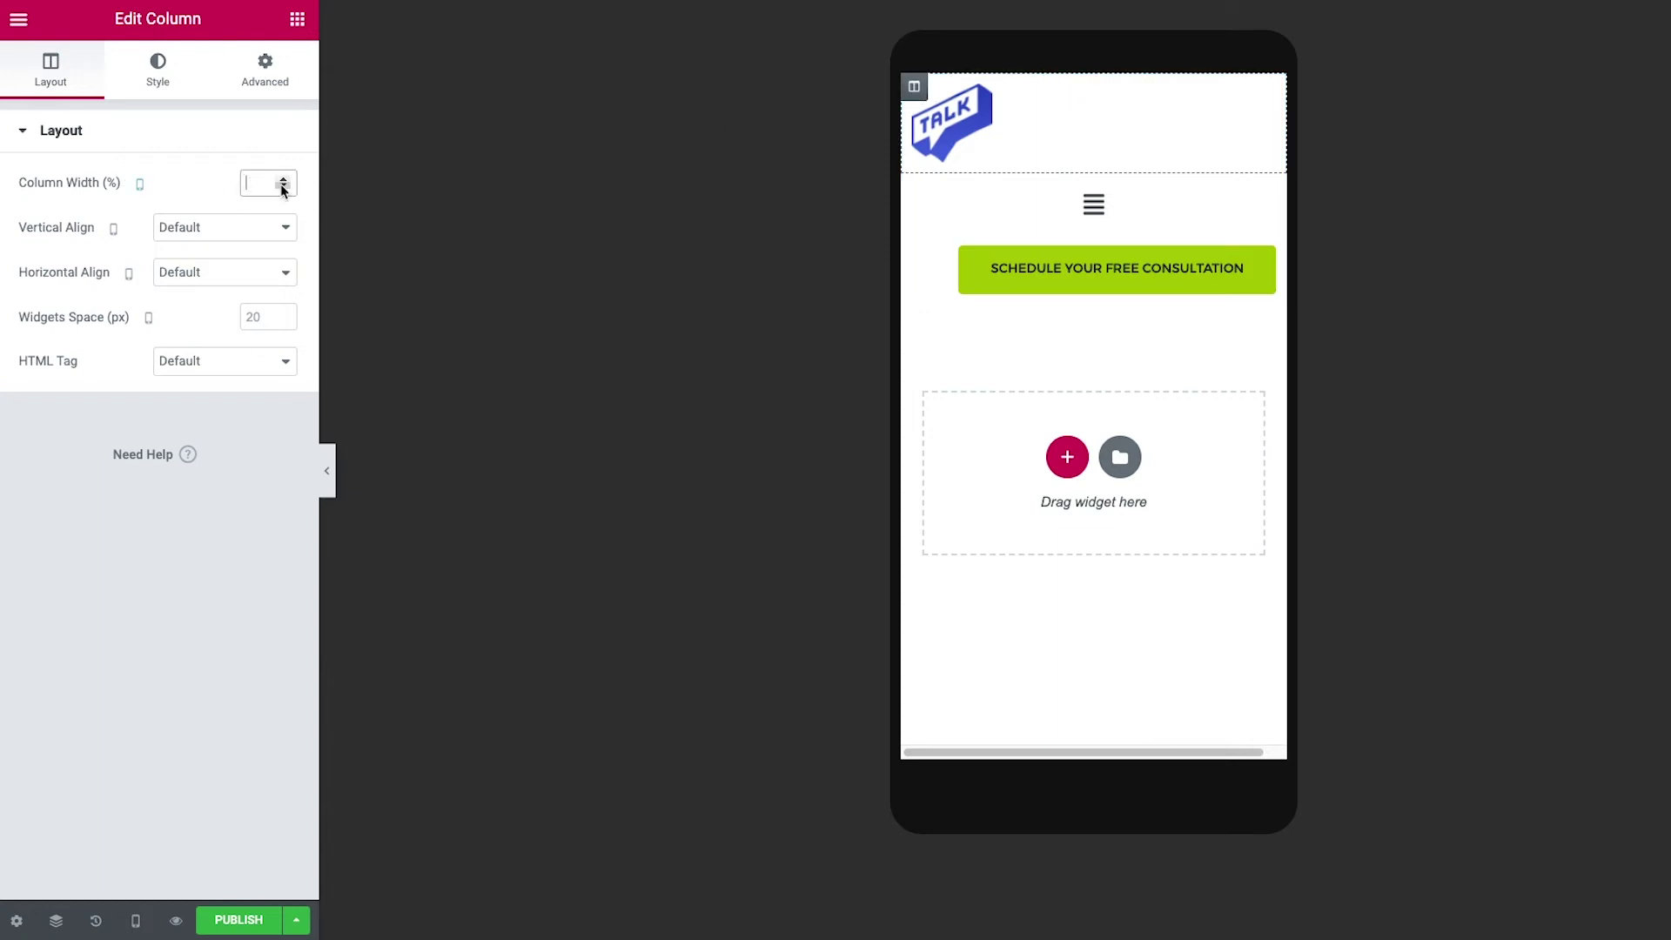
pyautogui.write('5')
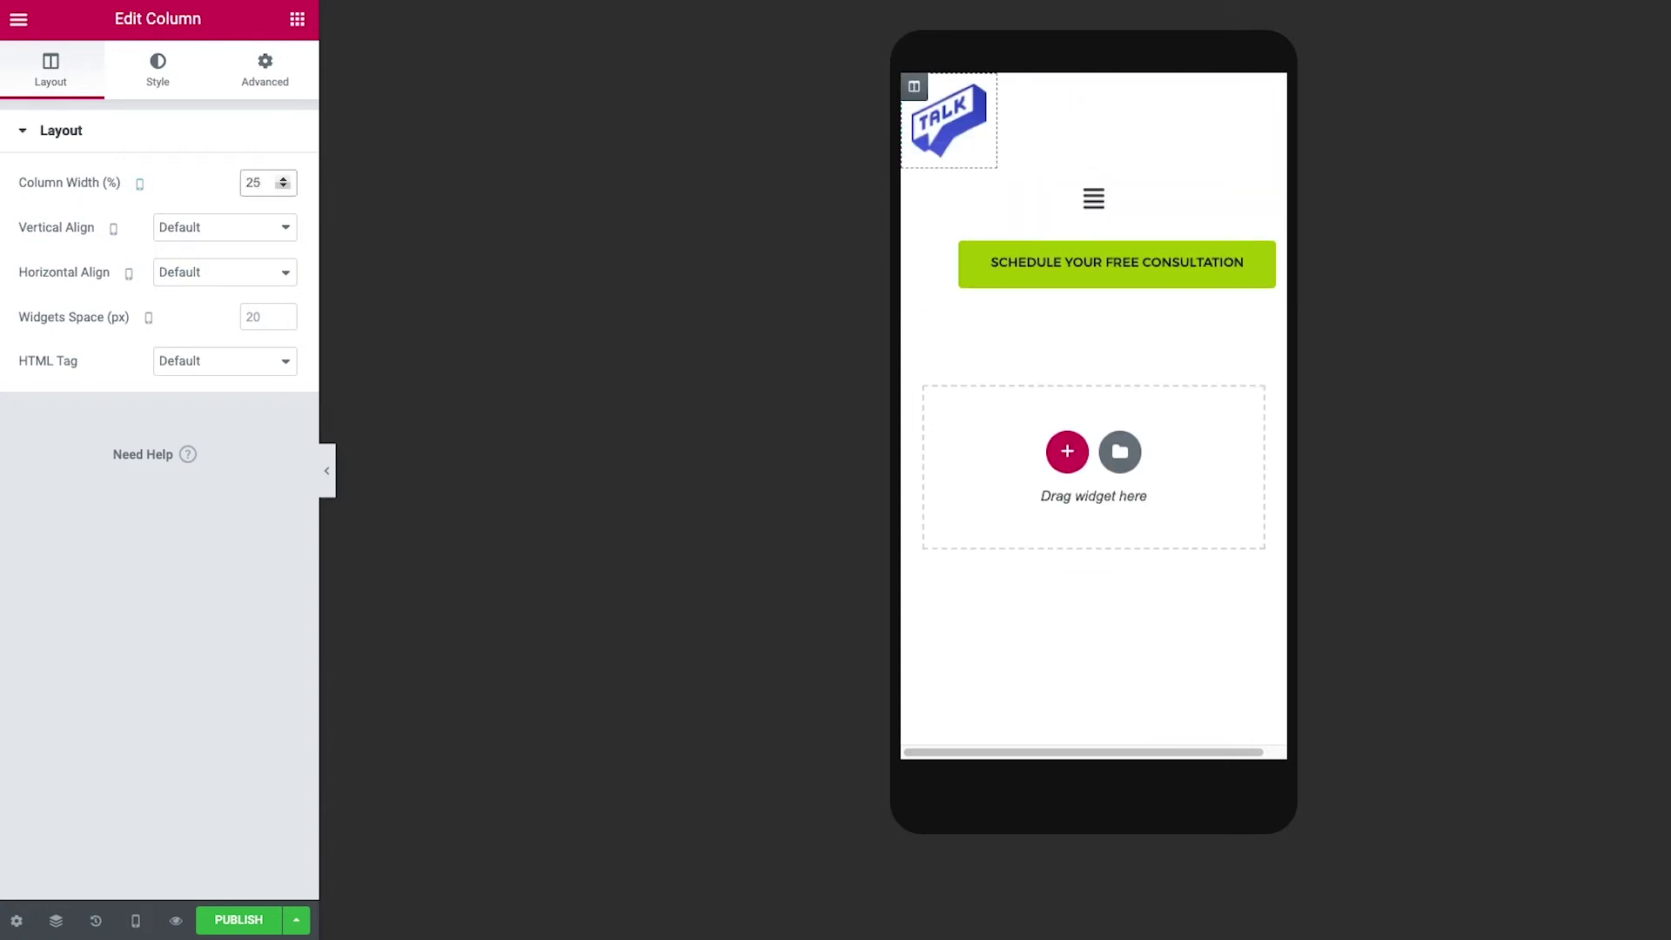
# Set the mobile column widths to 25% for the navigation menu column and 50% for the button column.
pyautogui.click(916, 187)
pyautogui.click(255, 183)
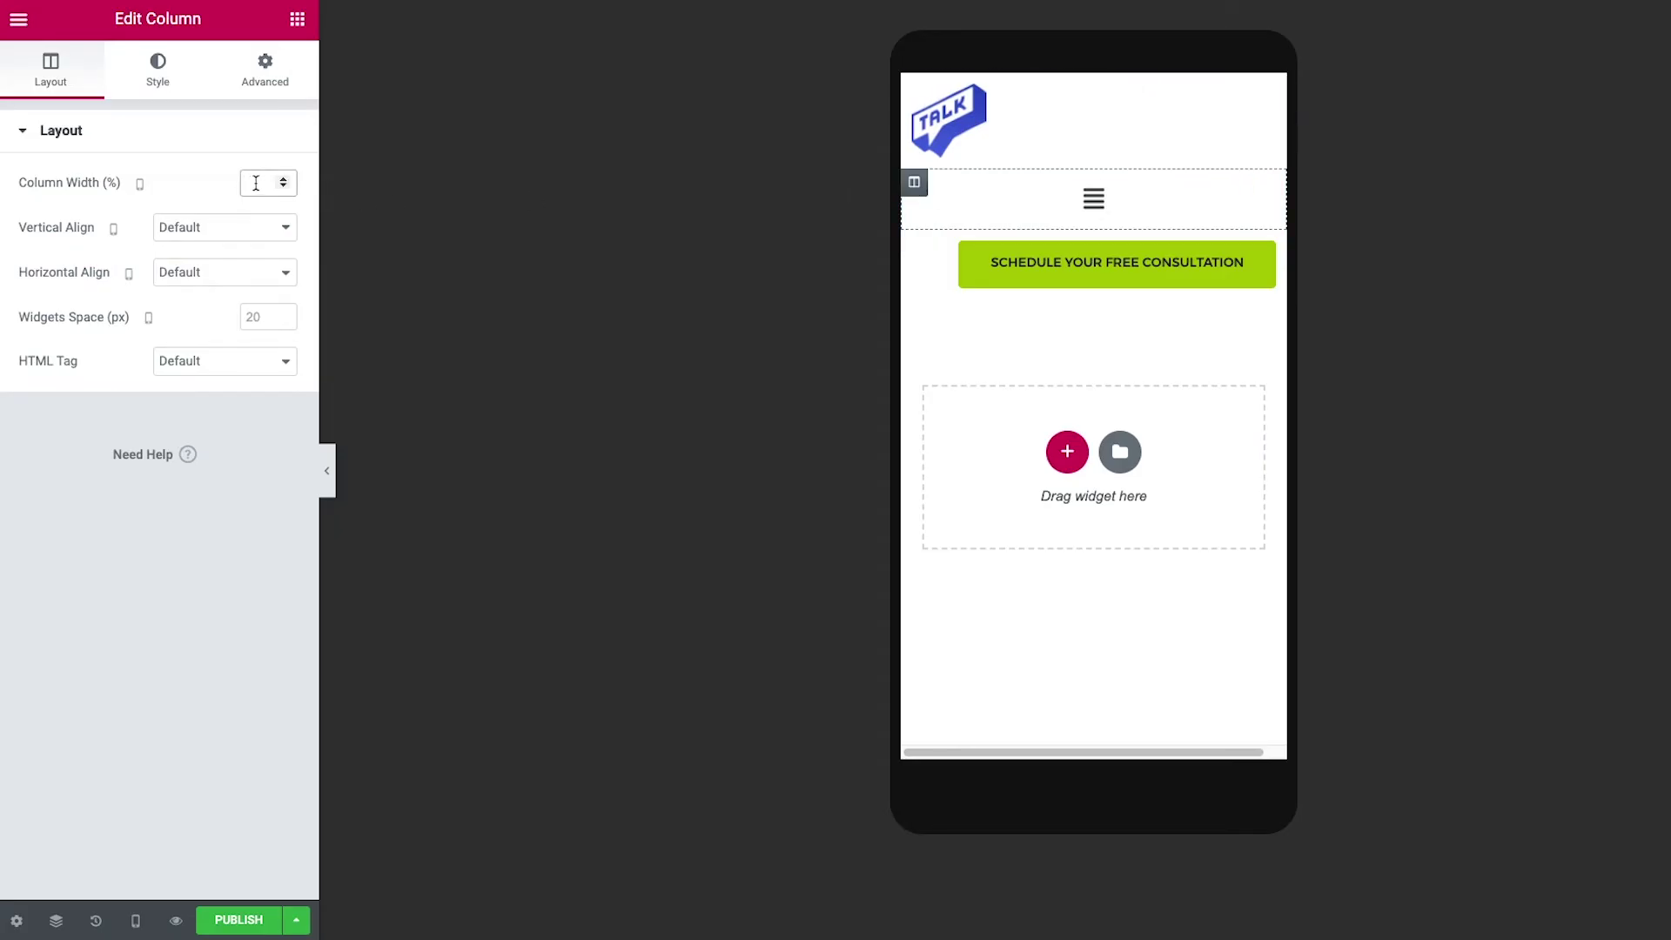
pyautogui.write('25')
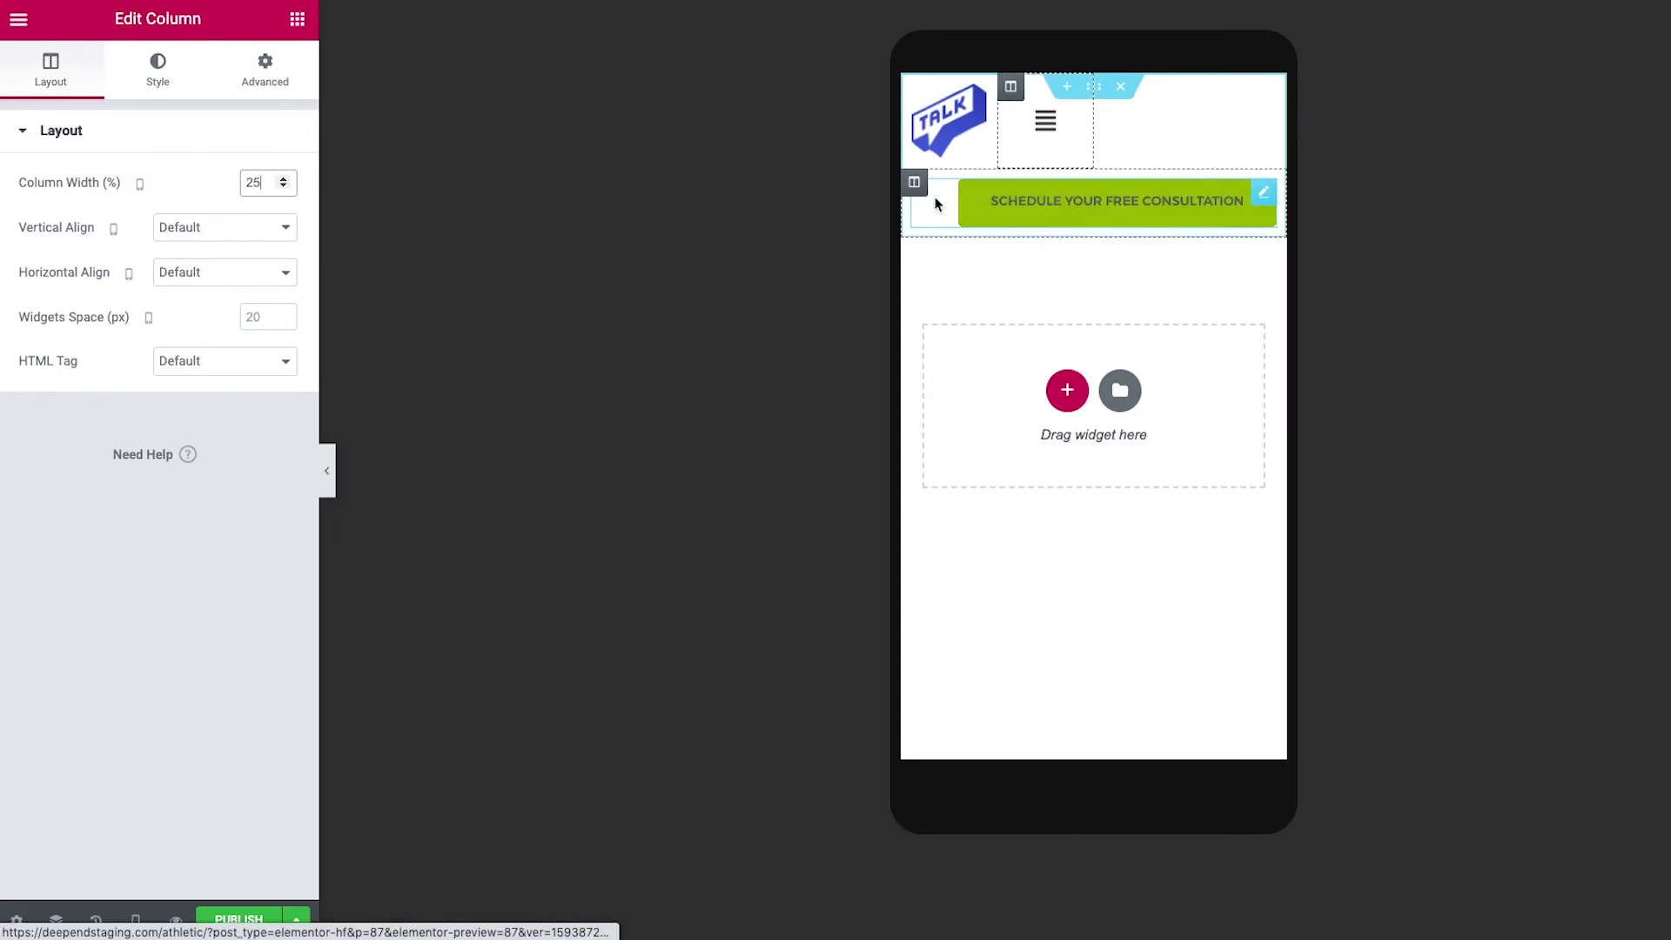
pyautogui.click(916, 185)
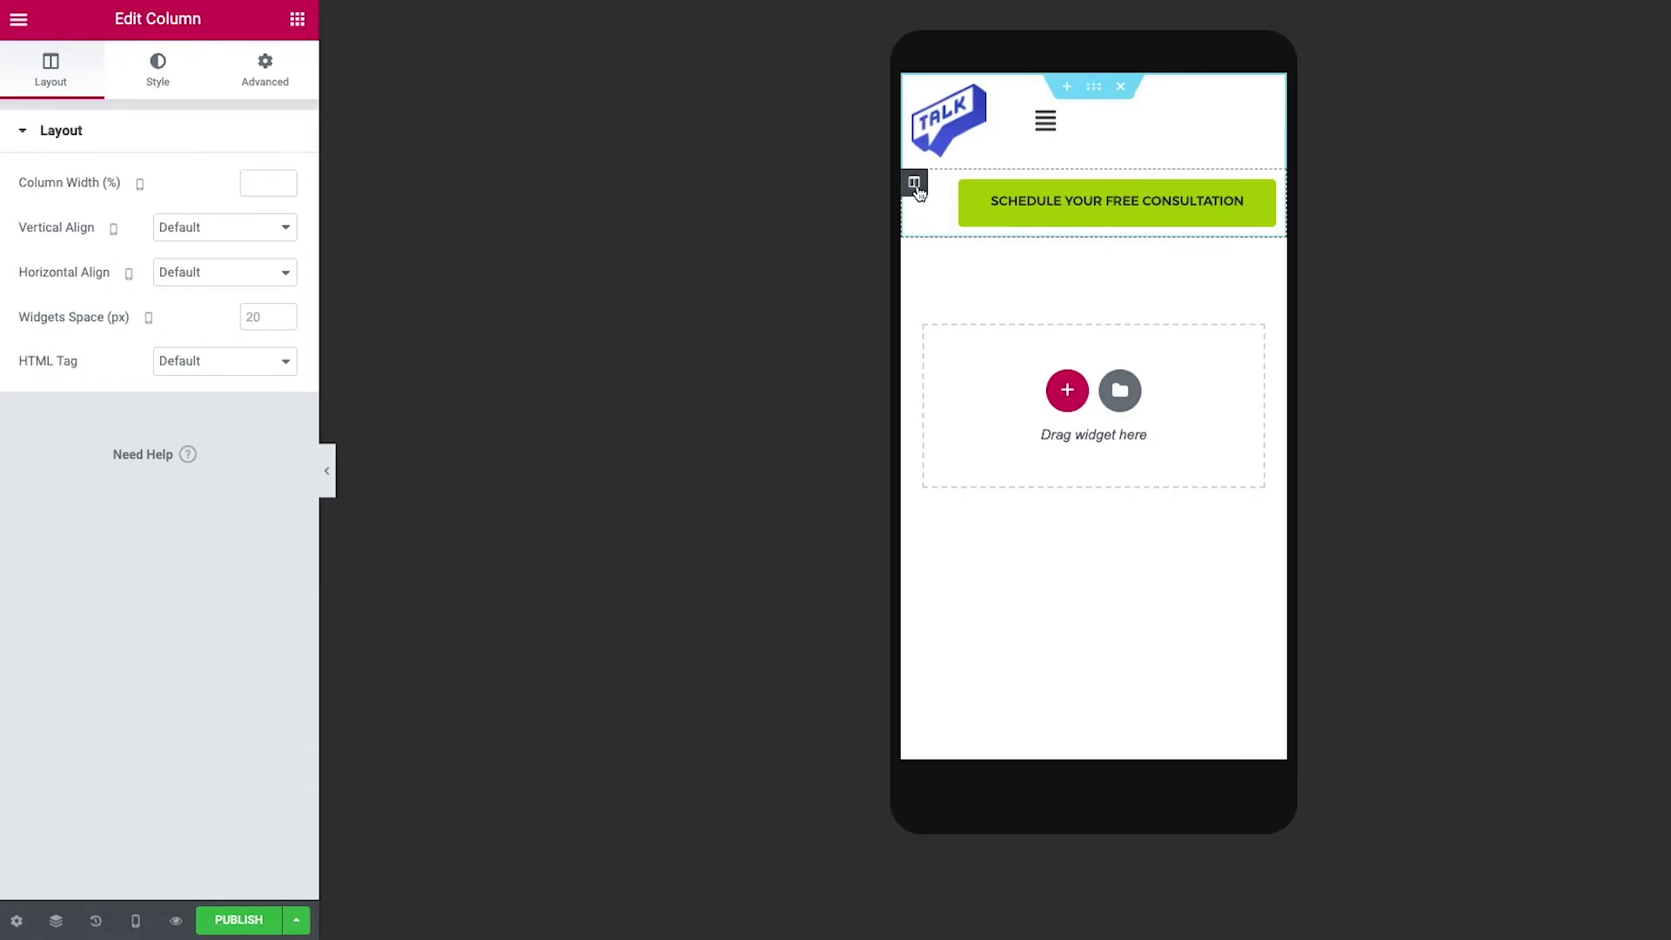
pyautogui.click(256, 187)
pyautogui.write('50')
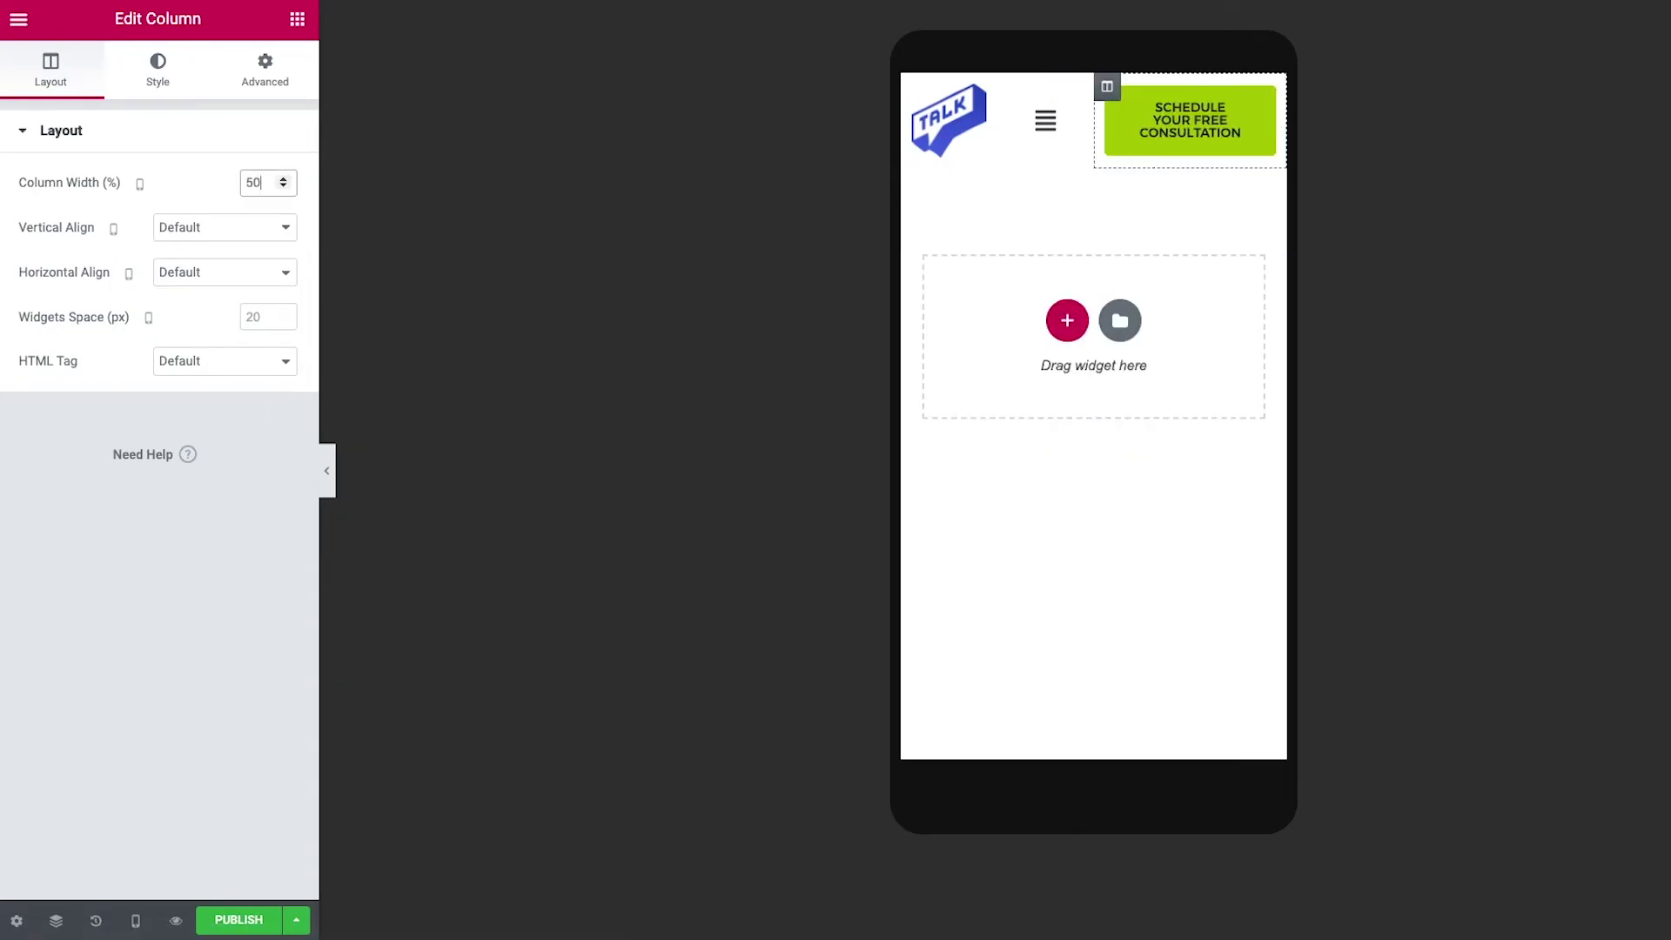
# Expand the hamburger navigation menu in the mobile preview and set its main menu items' horizontal padding to 19.
pyautogui.click(1046, 121)
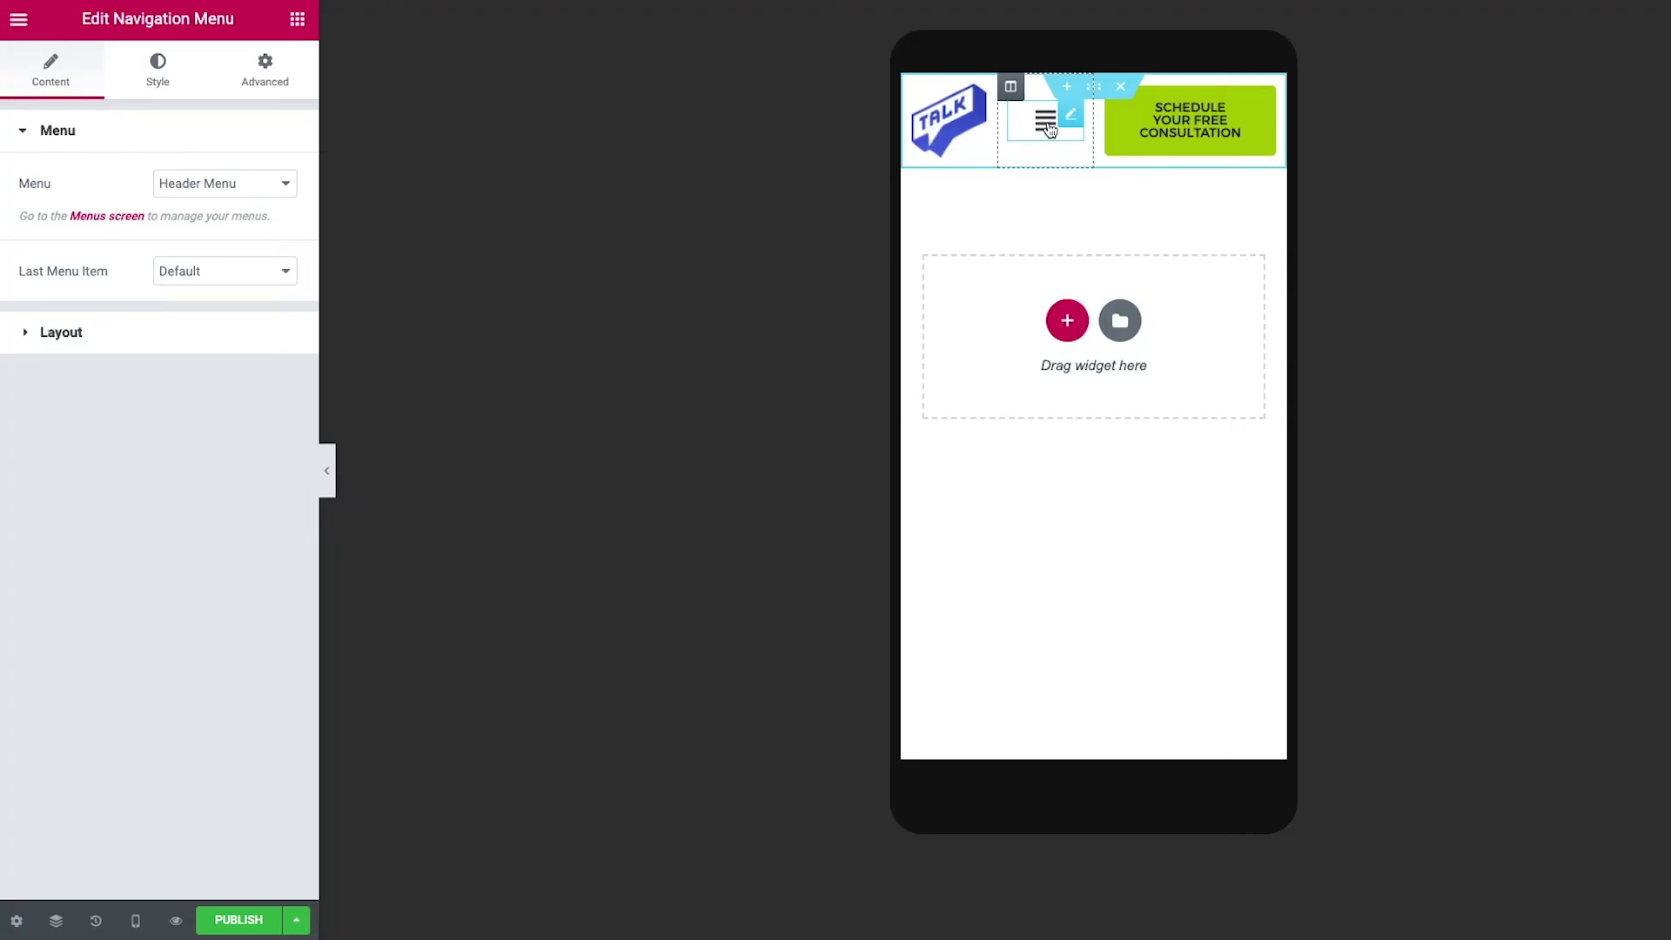
pyautogui.click(1047, 122)
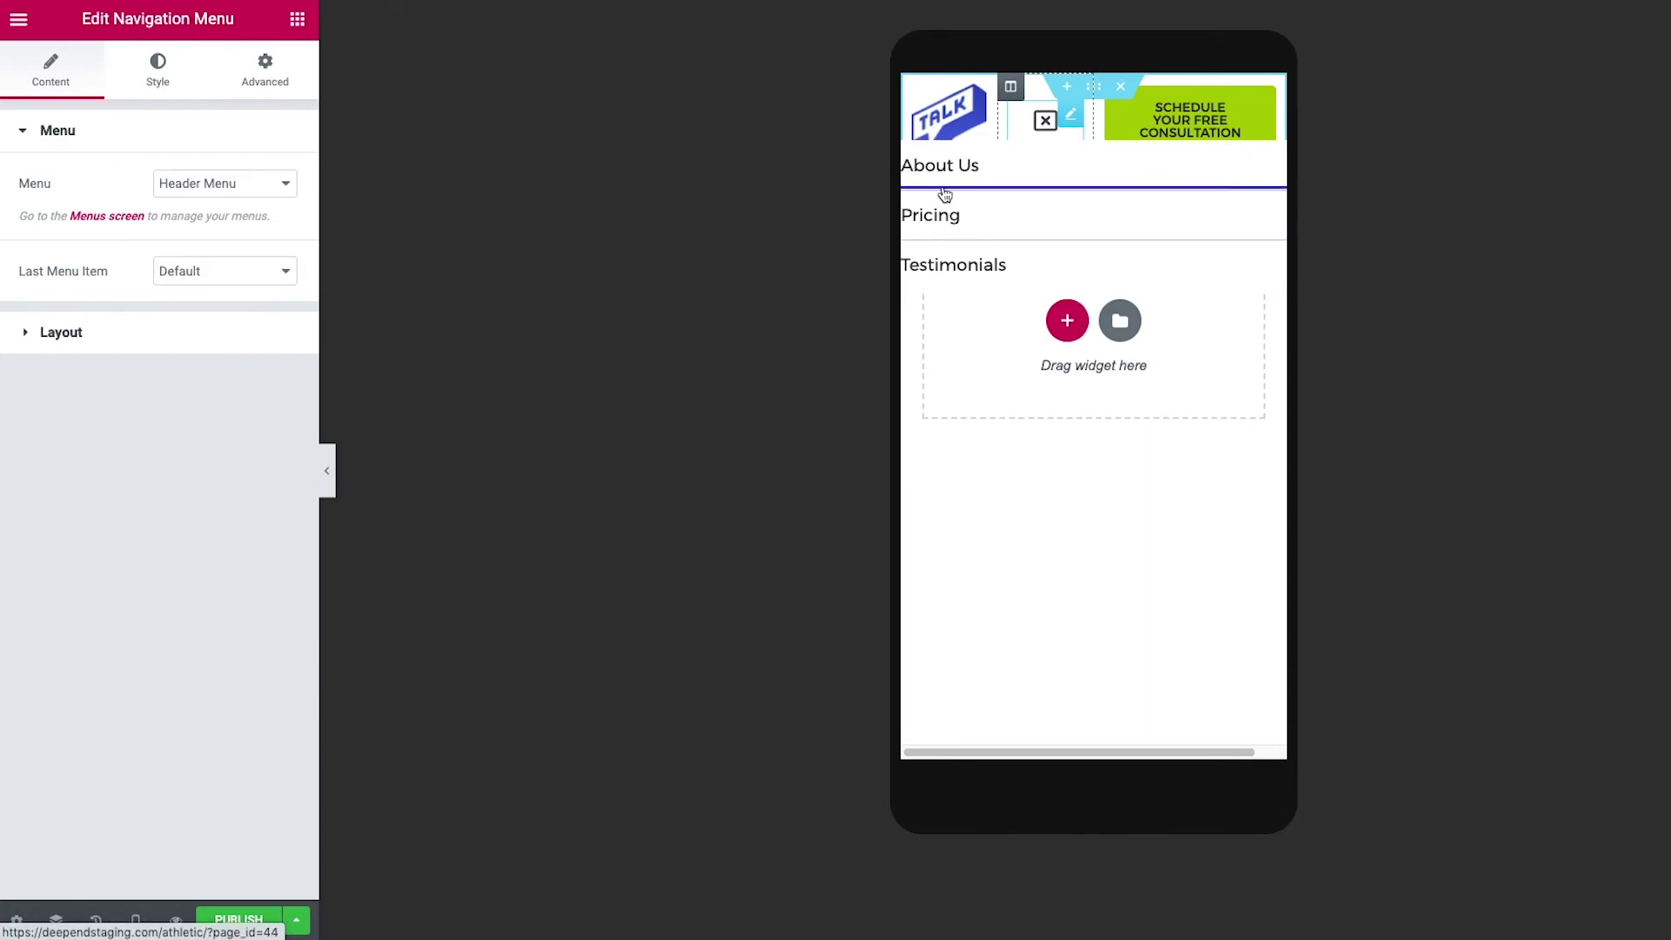
pyautogui.click(162, 74)
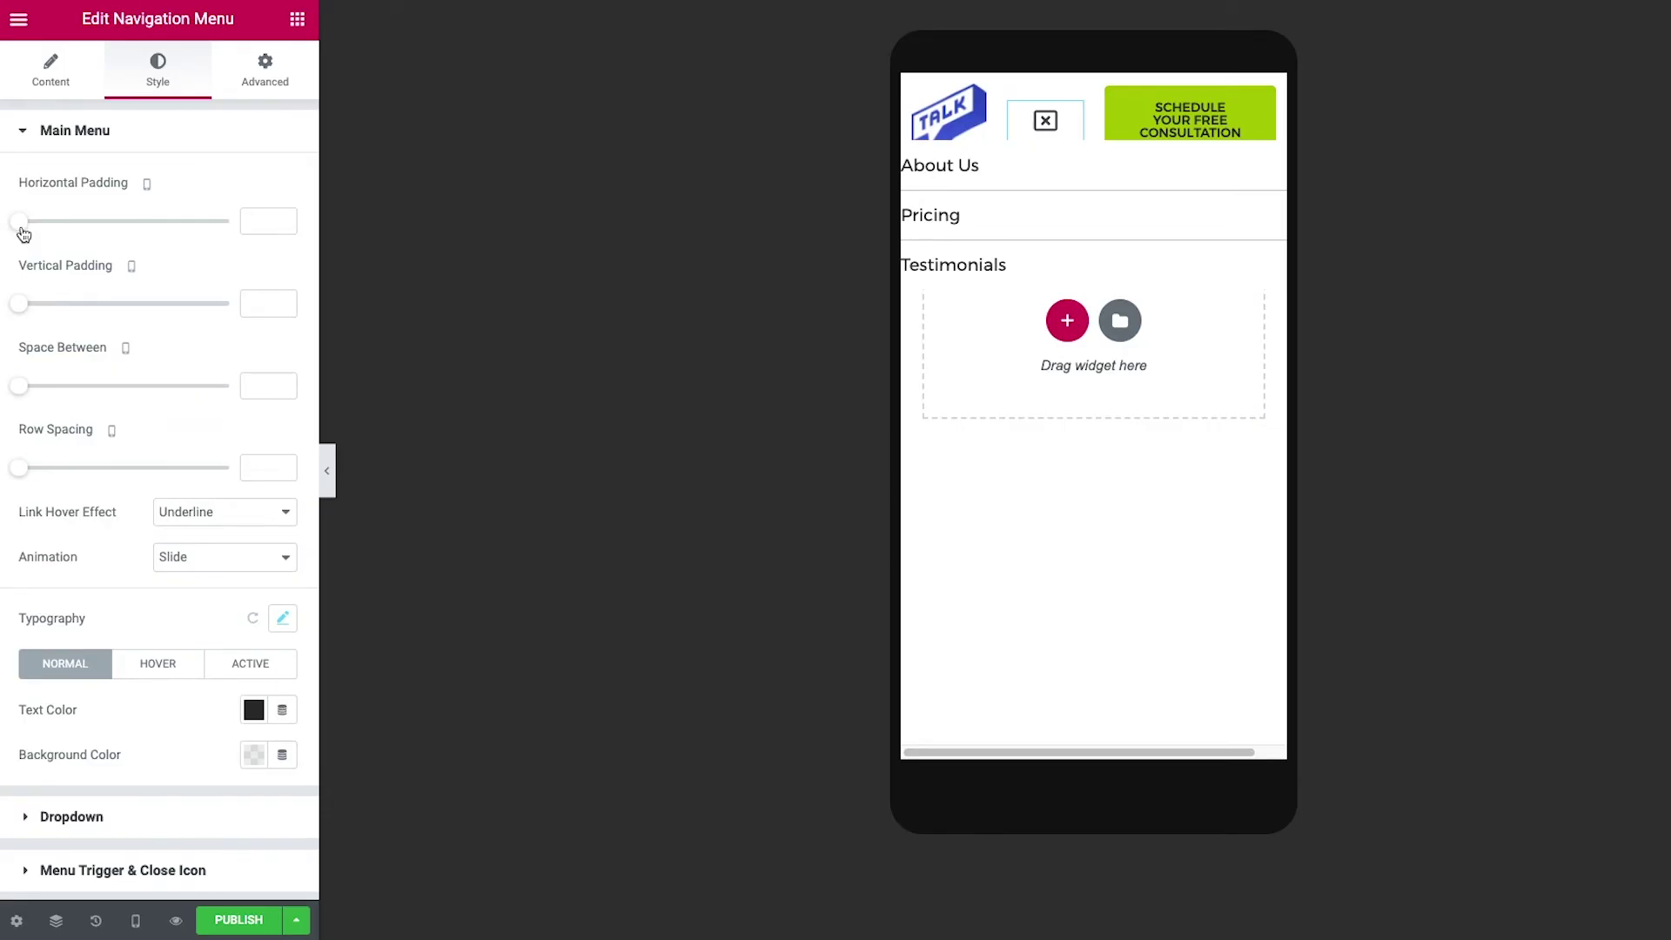
pyautogui.moveTo(22, 226); pyautogui.dragTo(100, 225)
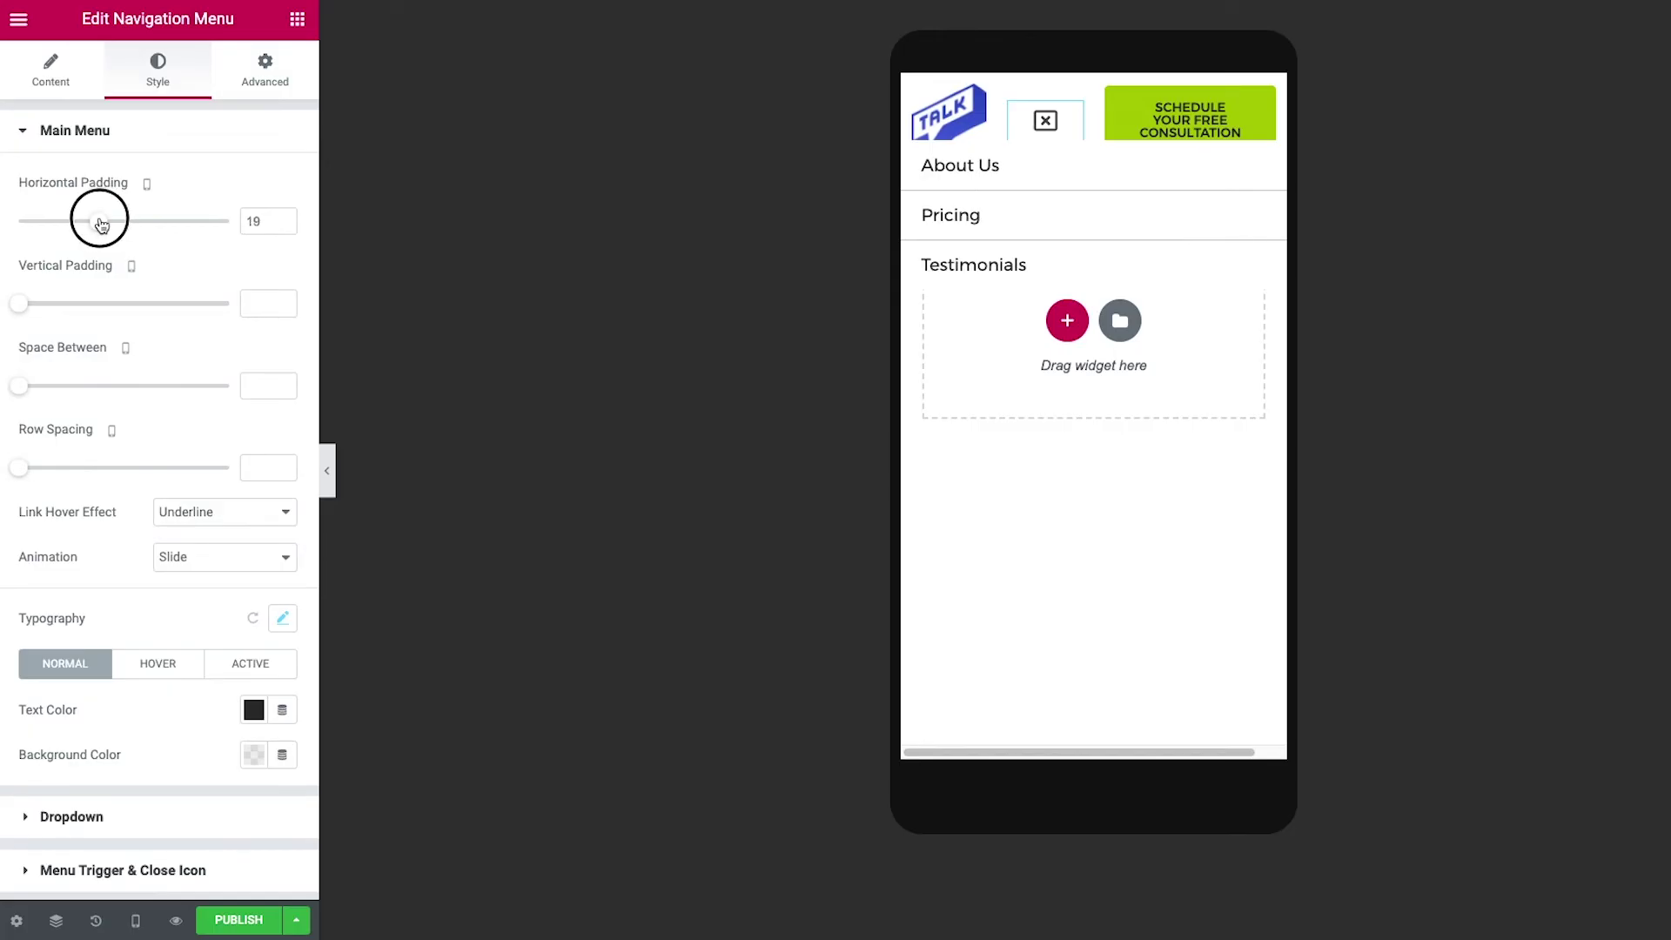